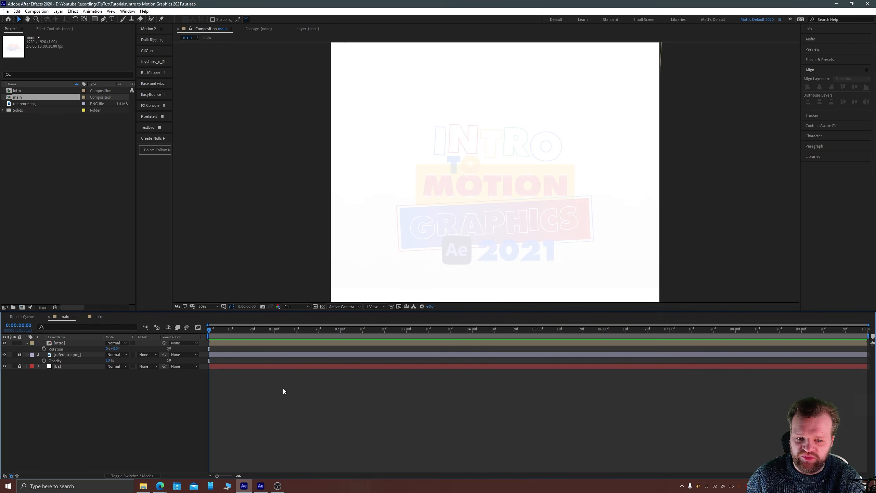
Step: Add a text layer reading "TO" and move it onto the start of the reference's INTRO lettering
key(ctrl+t)
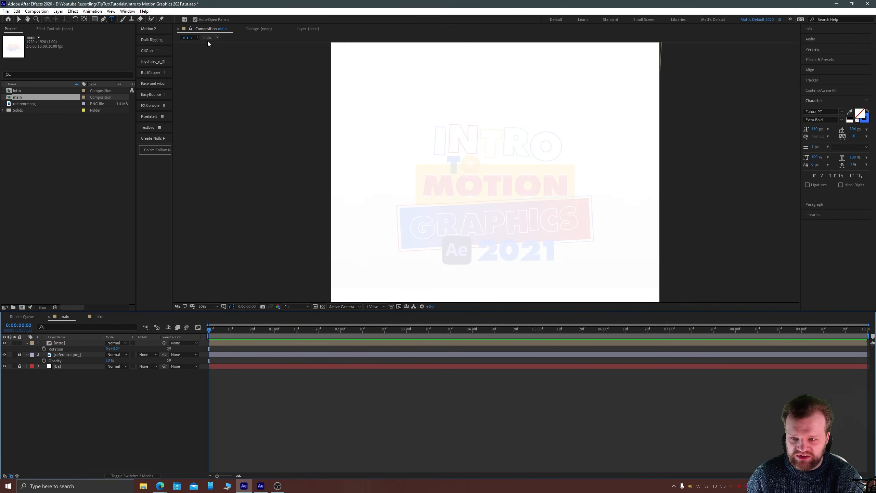
click(403, 99)
text(TO)
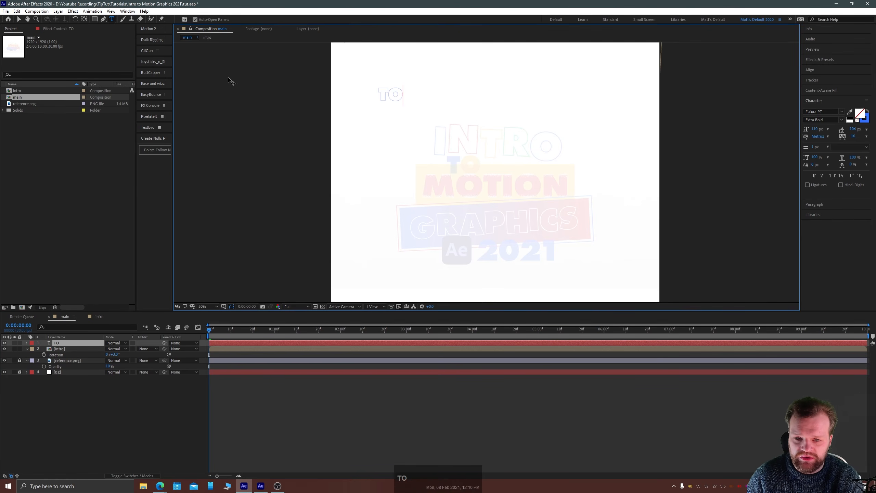
click(19, 19)
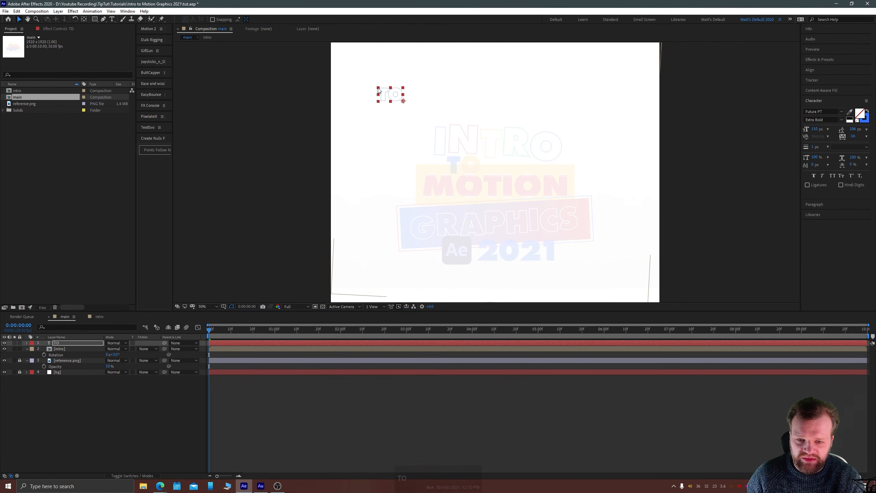
drag(395, 107, 445, 137)
Step: Centre the anchor point of the TO text layer within its lettering
key(Caps_Lock)
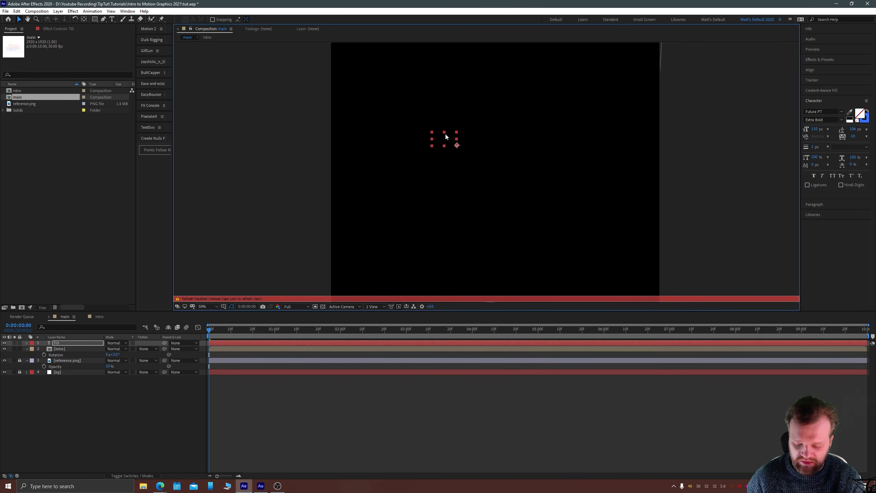
key(Caps_Lock)
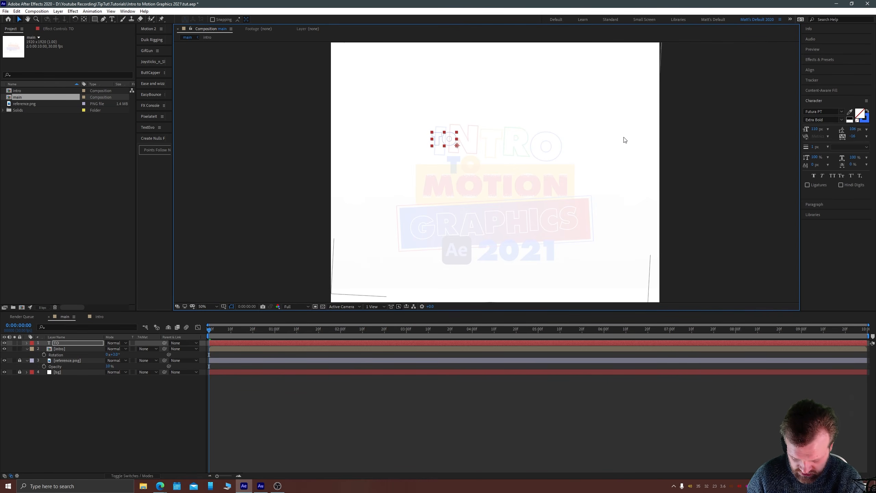
key(ctrl+alt)
key(ctrl+alt+Home)
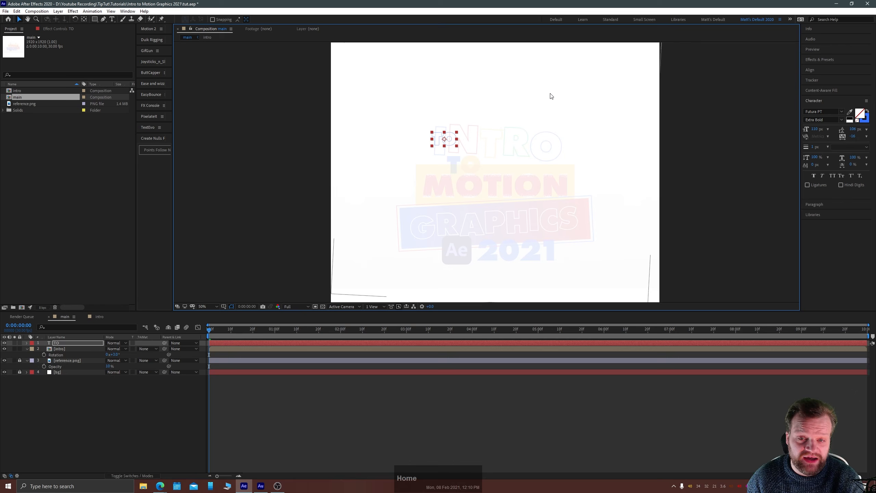
Step: Scale up the TO text and align it precisely over the faint TO in the reference image
key(period)
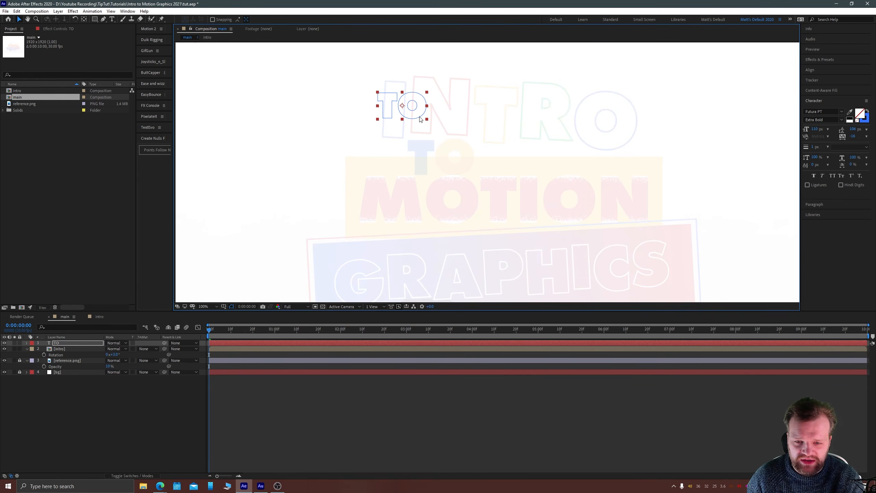
drag(419, 117, 454, 168)
mouse_move(412, 143)
mouse_down()
mouse_move(404, 137)
mouse_move(418, 151)
mouse_up()
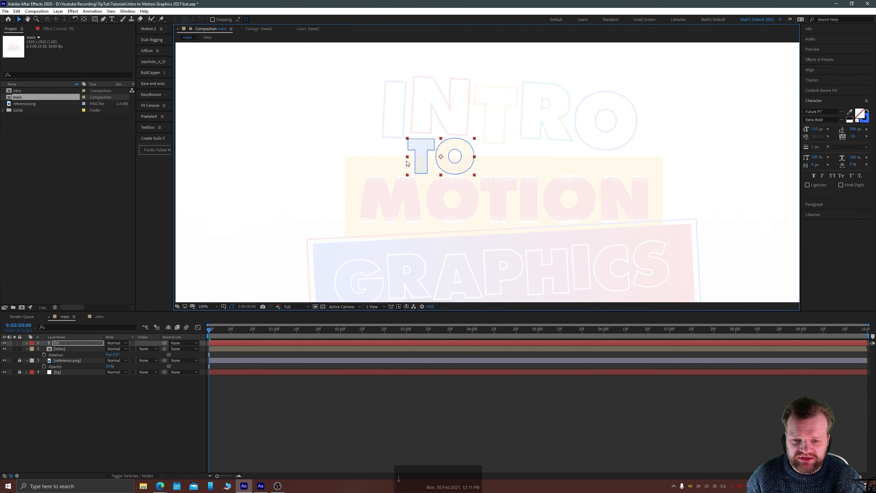
key(Right)
key(Down)
key(Left)
key(Down)
key(Down)
key(Left)
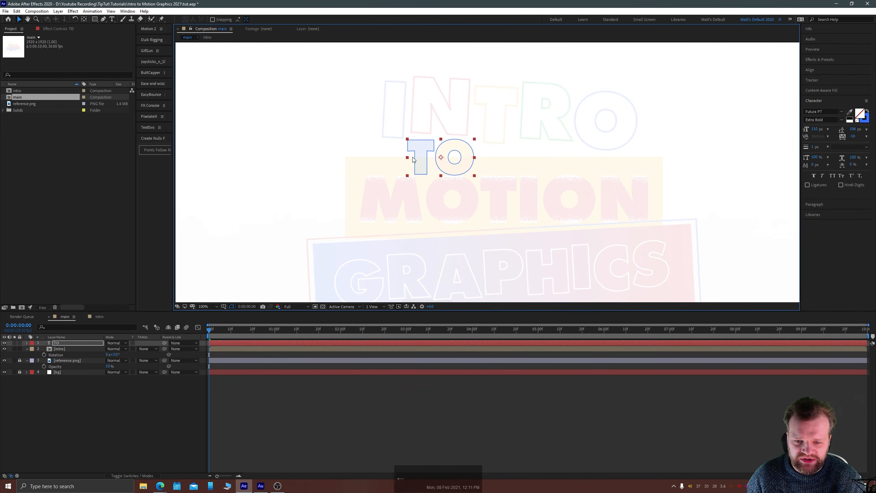
Step: Swap the TO text's fill and stroke for a solid blue fill, and recolour the letter O yellow
click(869, 112)
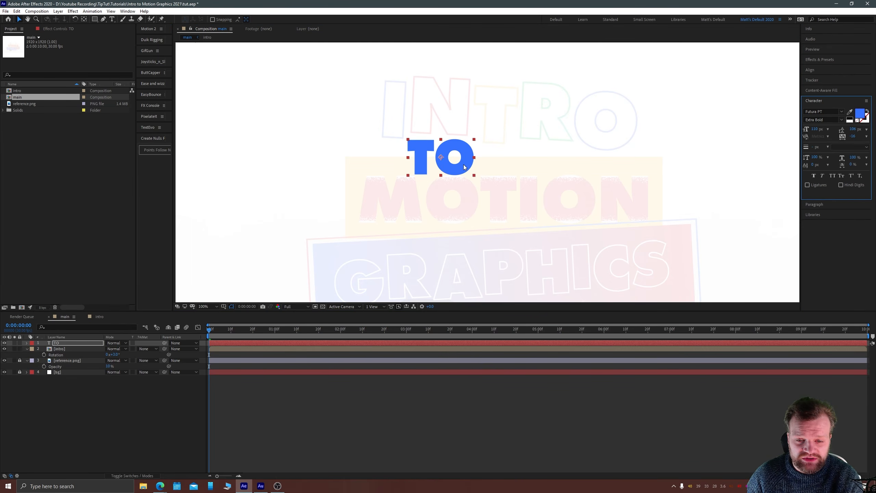
double_click(431, 155)
drag(437, 155, 465, 159)
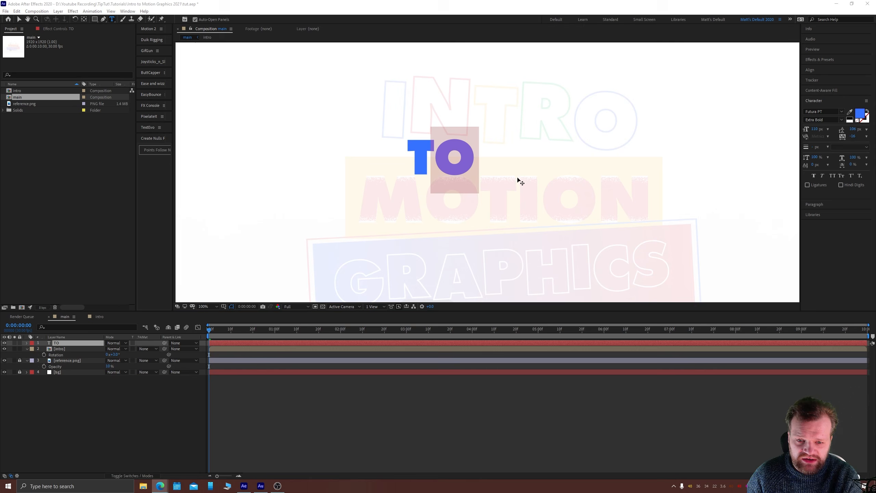
click(859, 116)
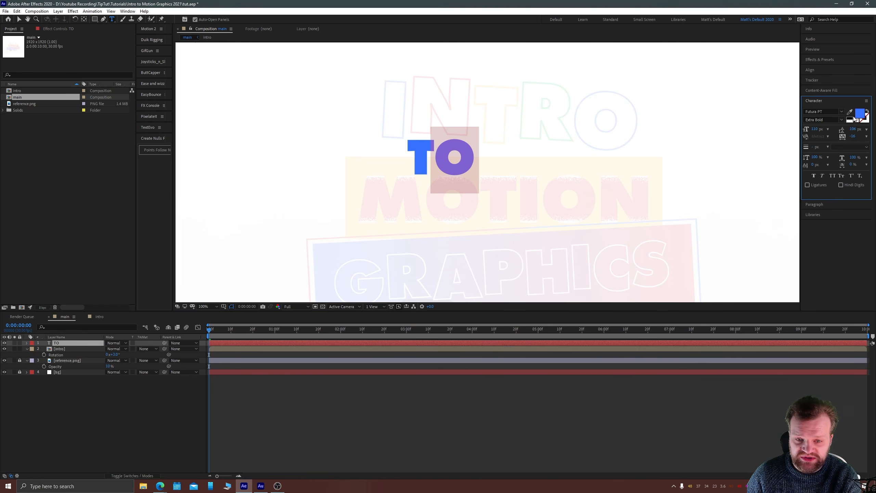
key(ctrl+v)
key(Return)
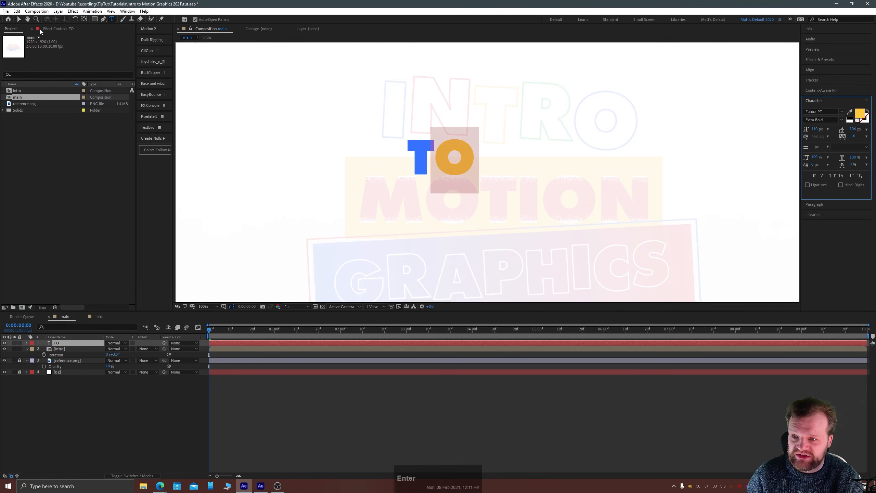
key(Escape)
click(288, 123)
Step: Pre-compose the TO text layer into a new composition named "to"
key(space)
drag(405, 147, 448, 202)
scroll(414, 163, down, 1)
click(284, 198)
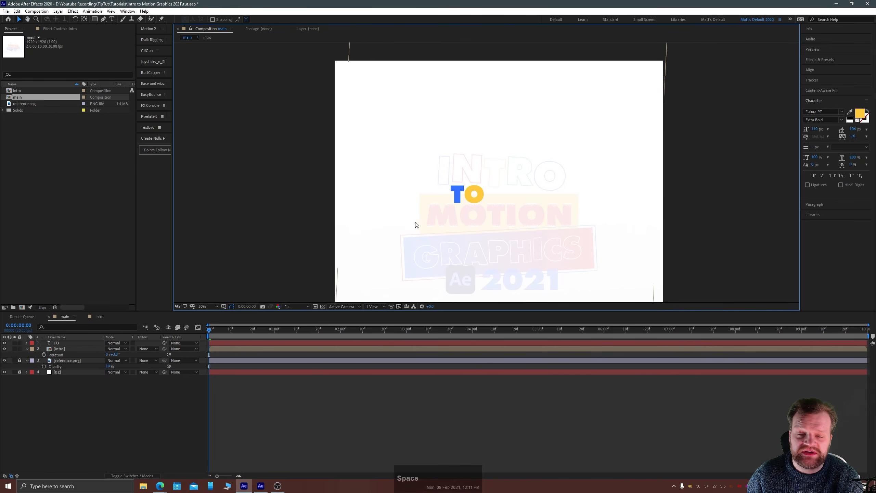
click(54, 342)
right_click(52, 344)
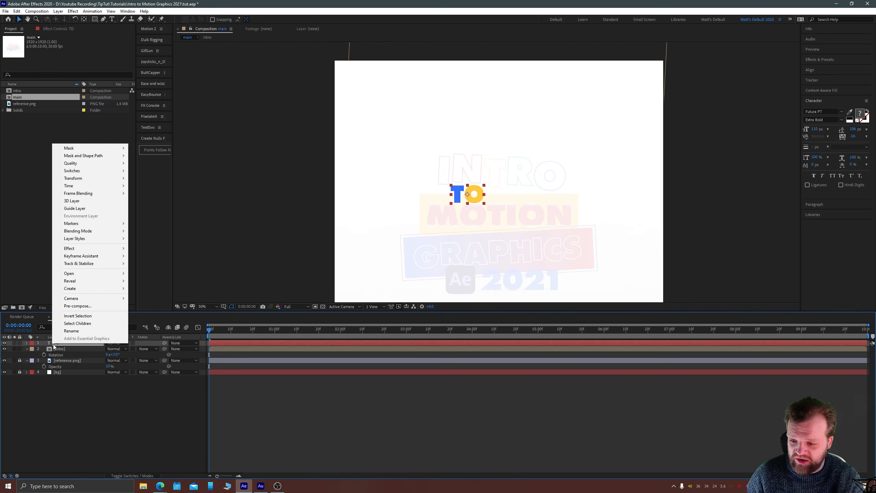
click(76, 306)
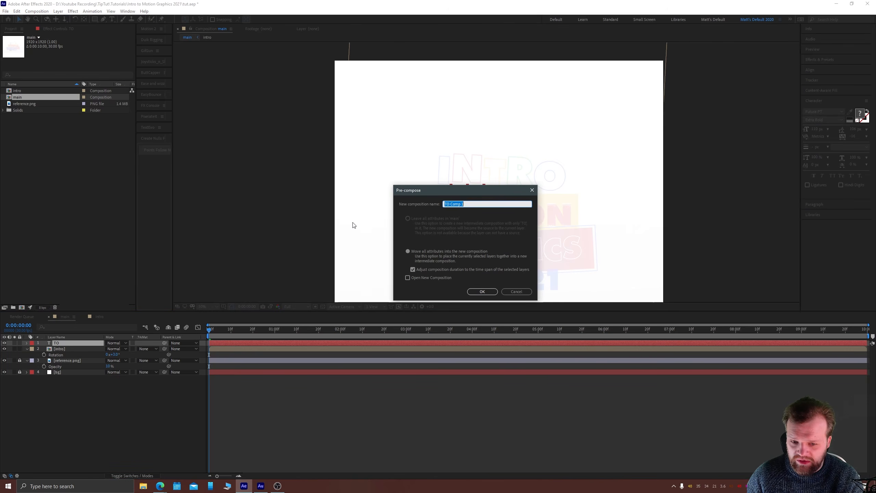
text(to)
key(Return)
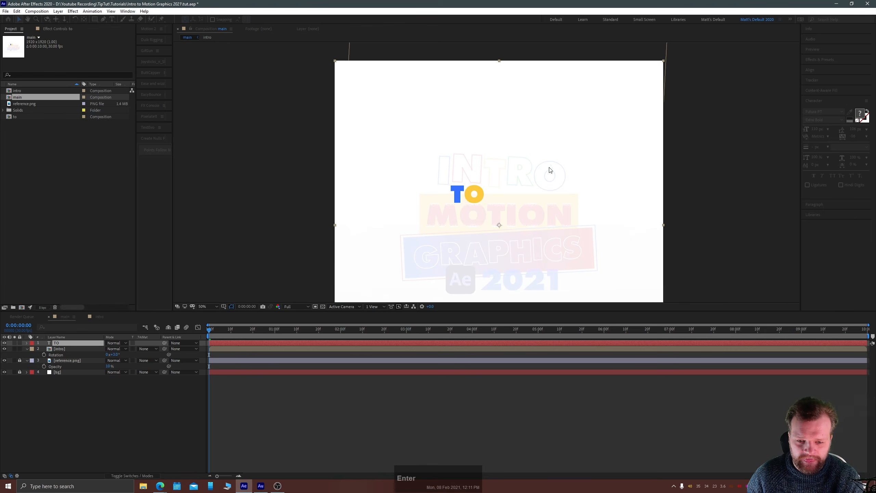
Step: Open the "to" composition from its layer in the main composition
key(space)
drag(411, 236, 403, 186)
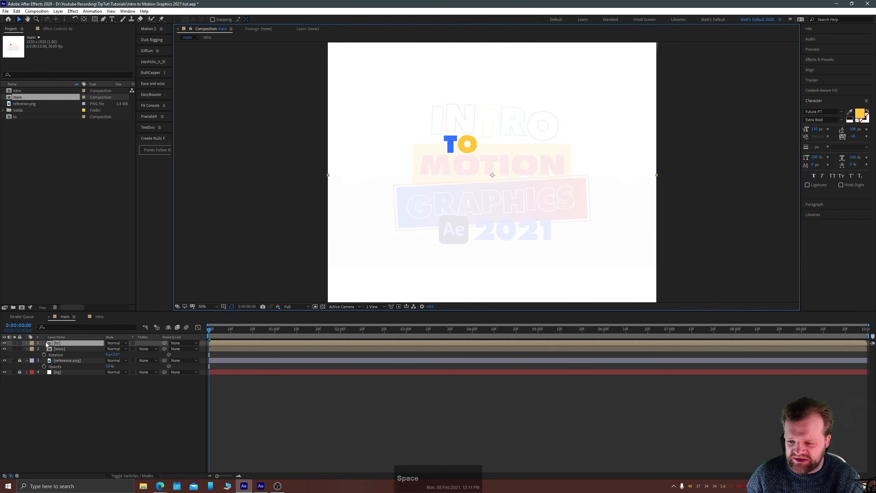
double_click(55, 343)
scroll(335, 205, down, 2)
key(space)
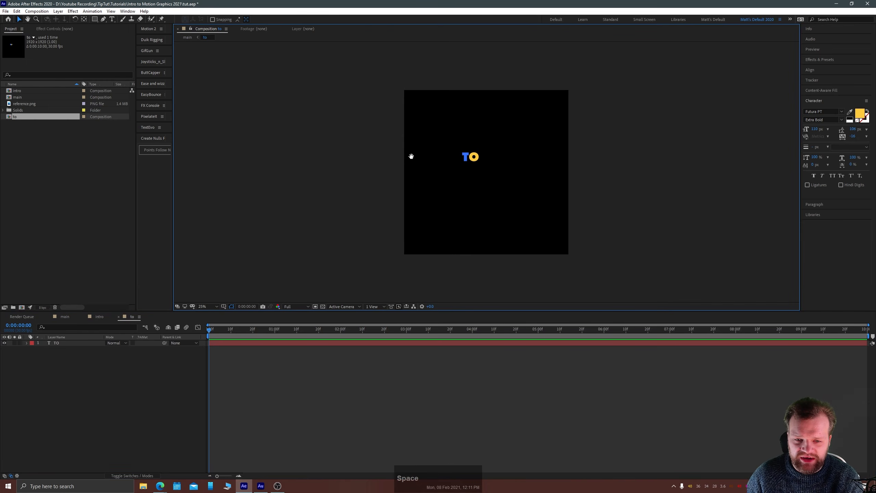
drag(411, 157, 399, 167)
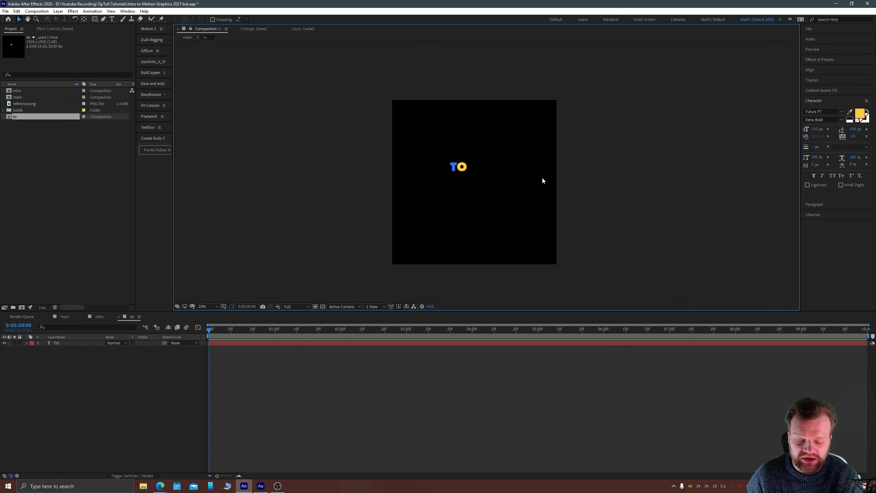
Step: Create shapes from the TO text layer to convert its letters into an outlines layer
click(453, 172)
scroll(464, 188, up, 2)
key(space)
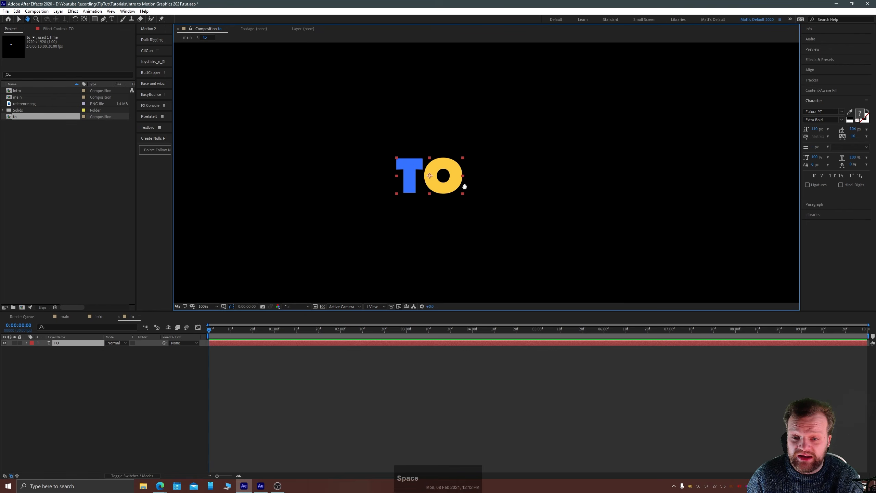
drag(464, 186, 475, 192)
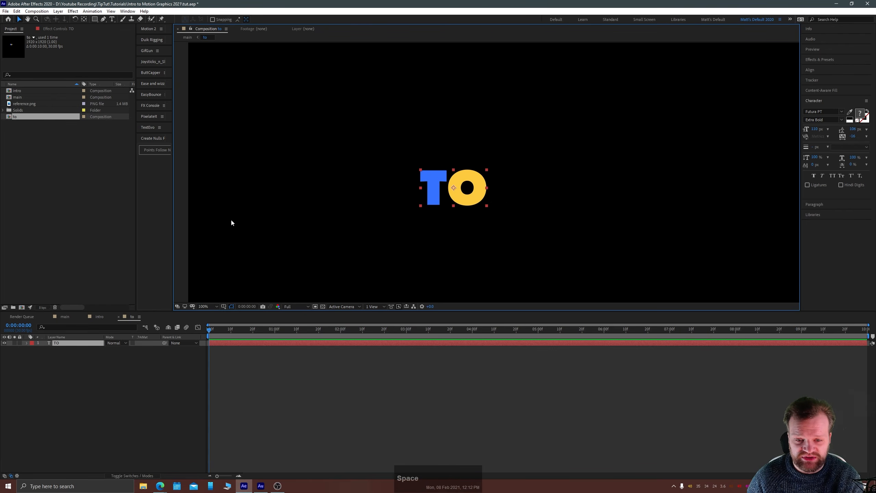
click(78, 371)
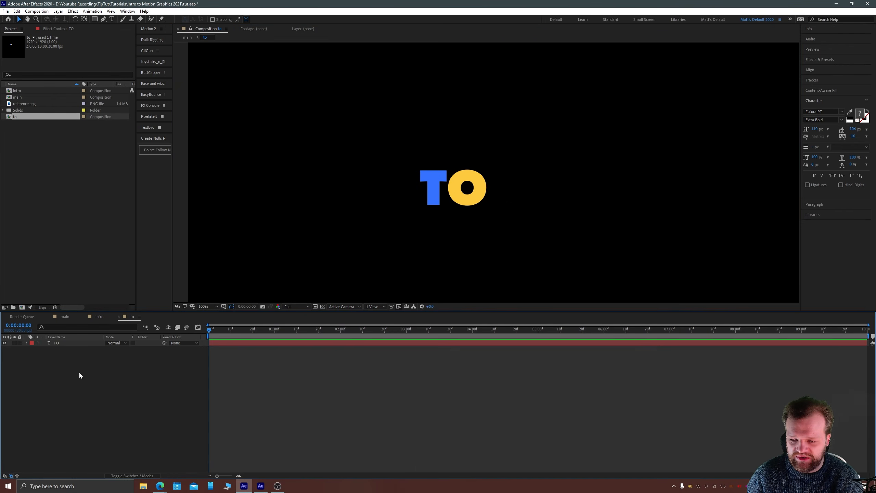
click(54, 343)
right_click(54, 343)
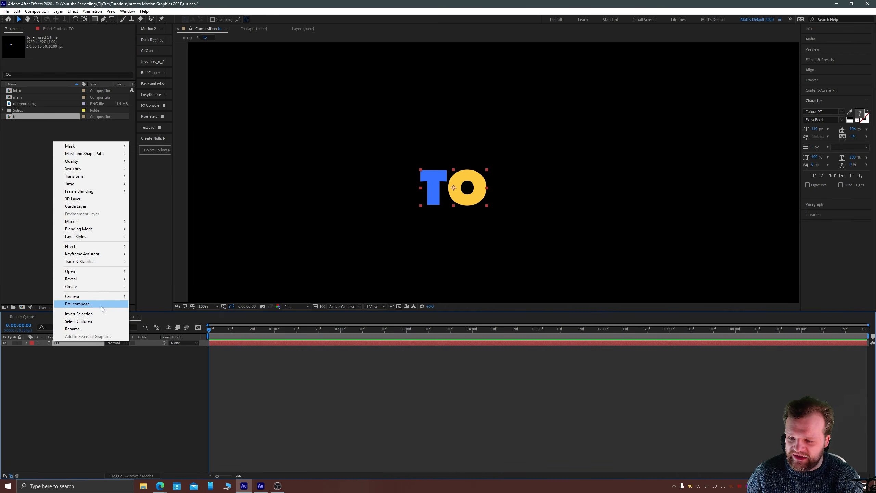
mouse_move(105, 288)
click(162, 293)
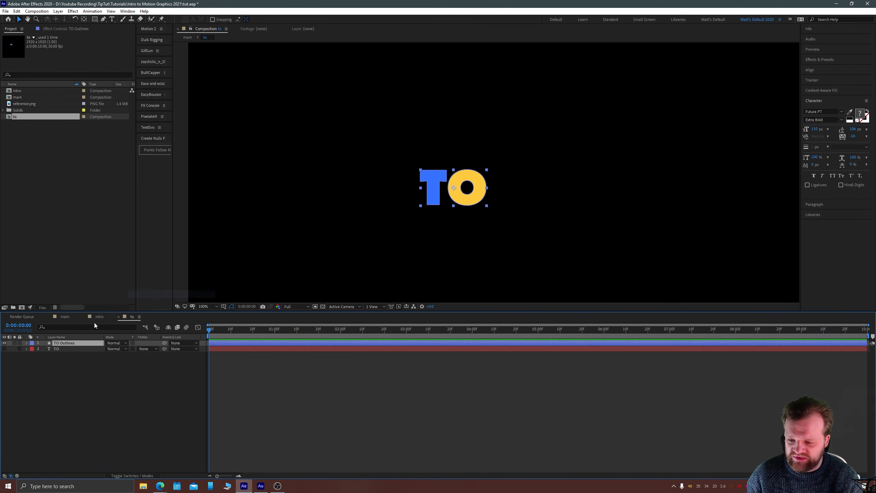
Step: Duplicate the TO Outlines shape layer and rename the duplicate "o"
click(52, 348)
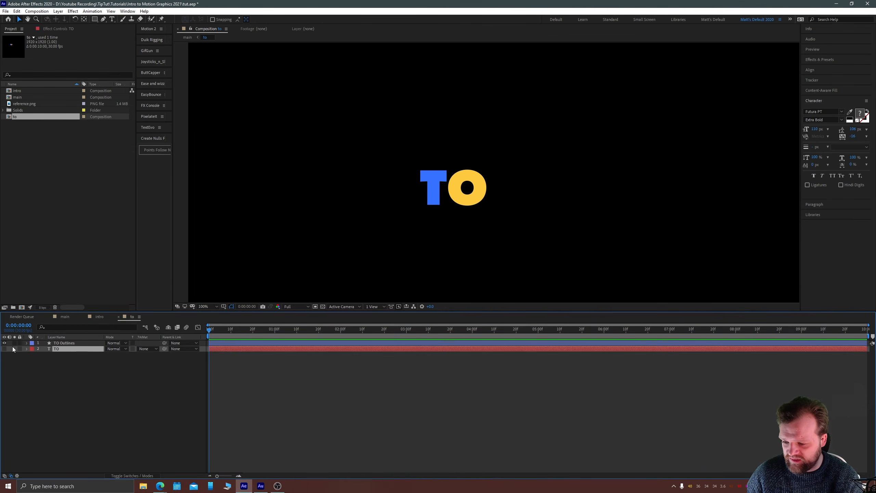
click(64, 342)
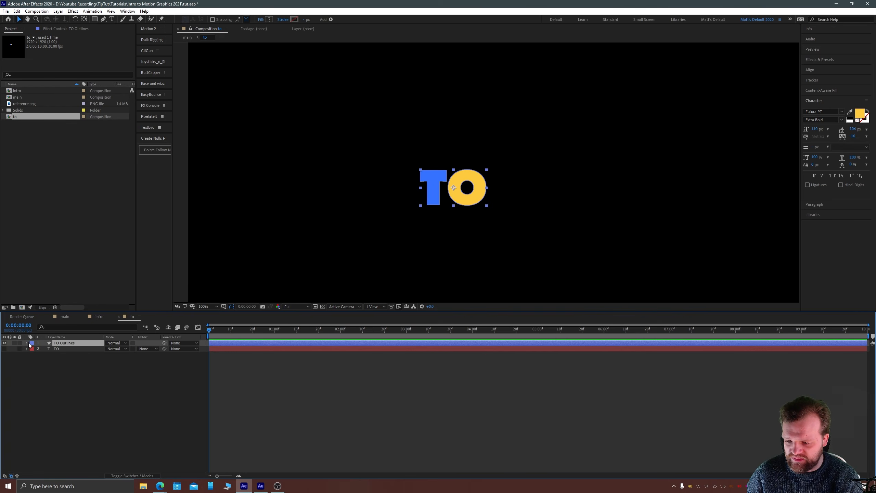
key(ctrl+d)
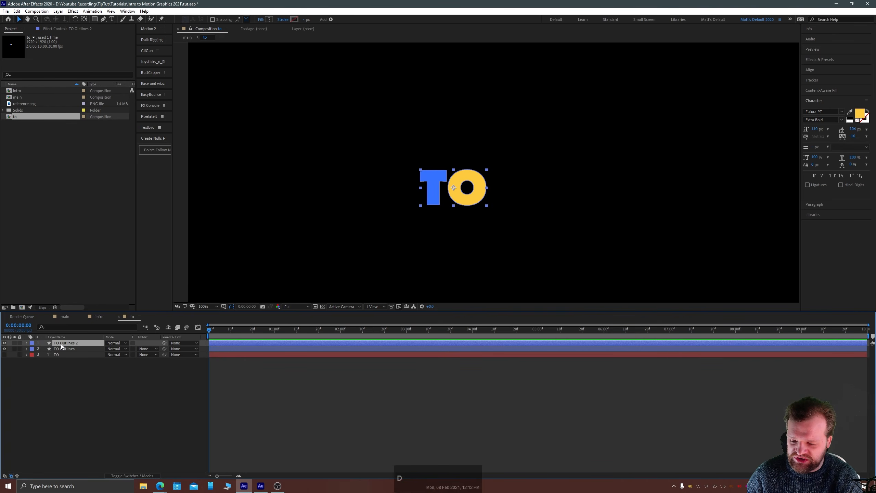
key(Return)
text(i)
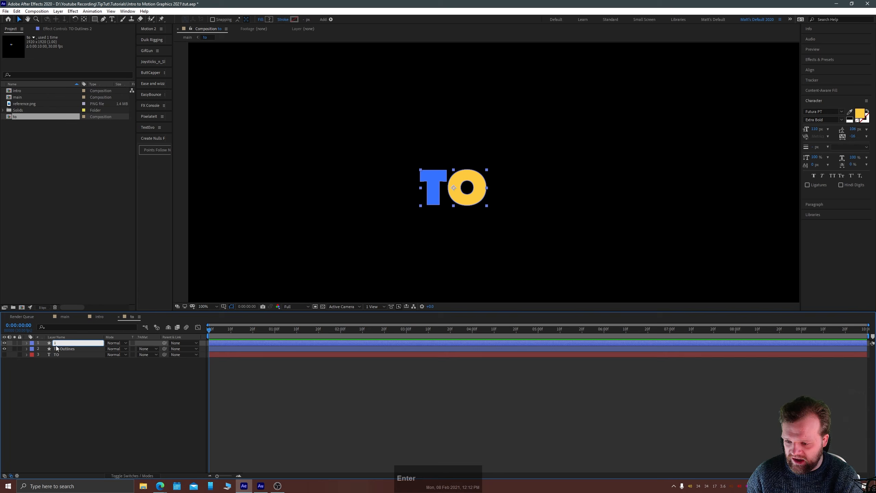
key(Return)
key(Return)
text(o)
key(Return)
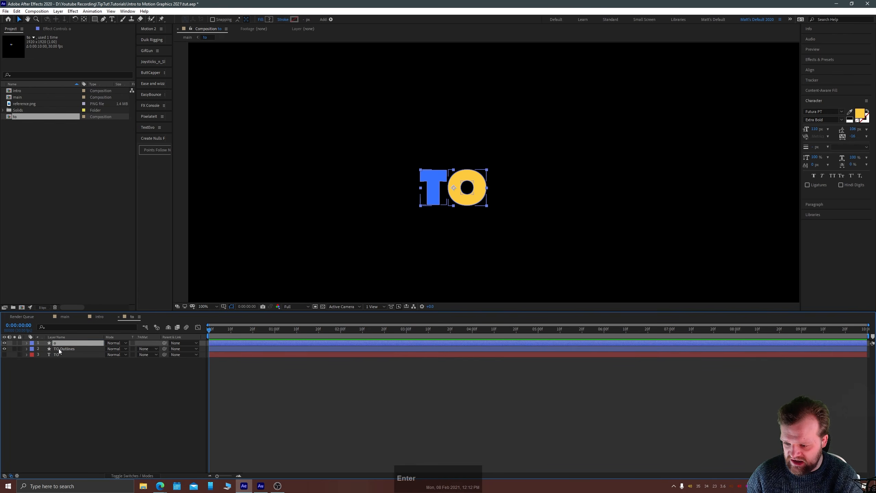
Step: Rename the original TO Outlines layer "t"
click(58, 350)
key(Return)
text(t)
key(Return)
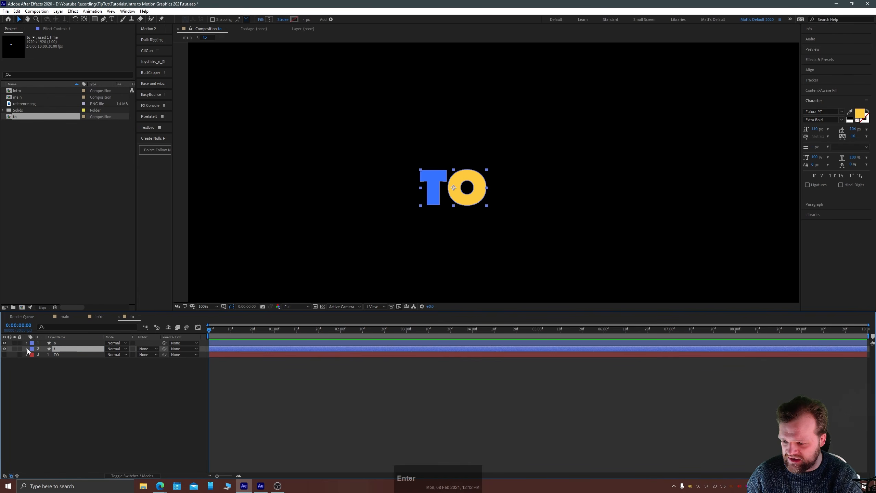
Step: Delete the O group from the t layer and the T group from the o layer, then collapse both layers
click(27, 348)
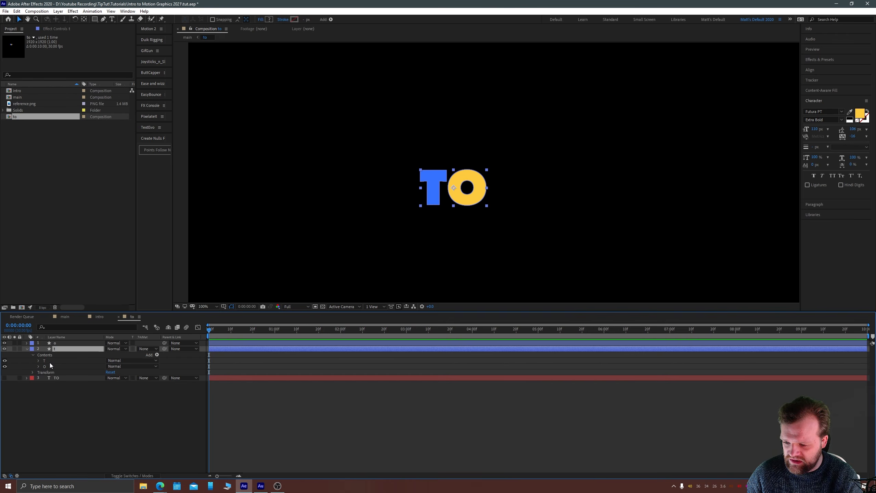
click(33, 355)
click(27, 343)
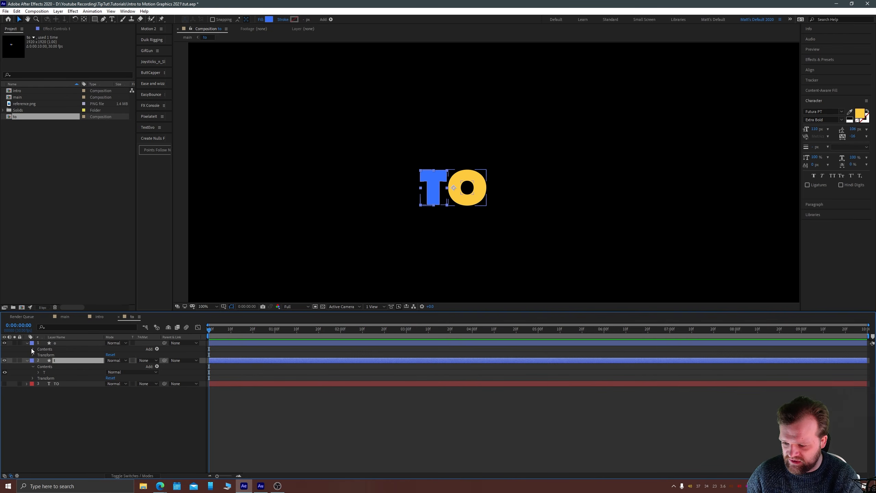
click(34, 349)
click(59, 342)
click(56, 367)
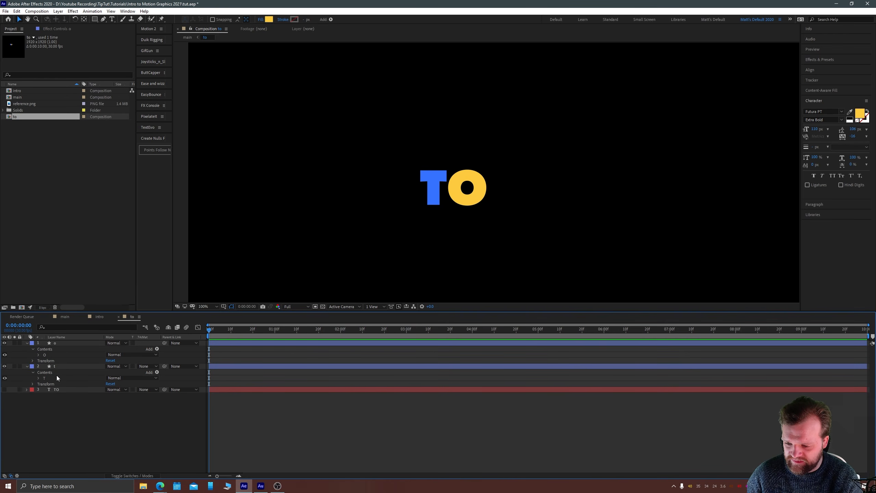
shift+click(58, 343)
key(u)
click(107, 379)
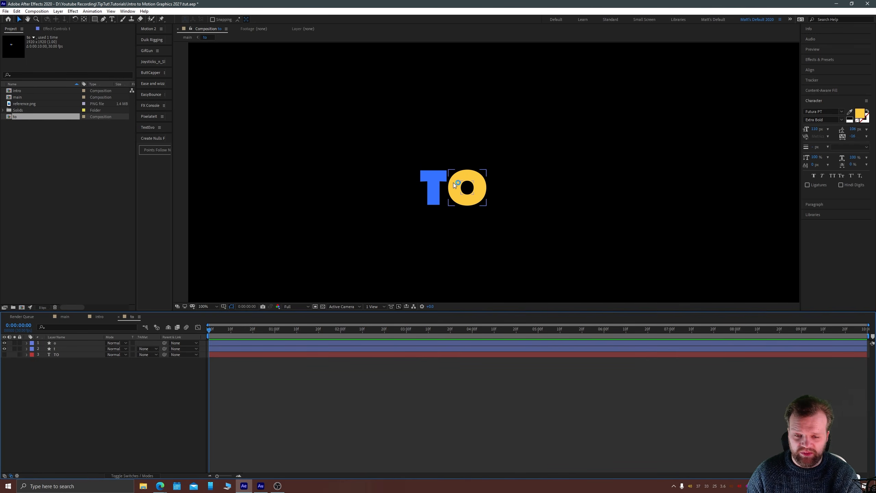
Step: Hide the o shape layer so that only the letter T is shown
click(59, 343)
click(5, 342)
click(54, 359)
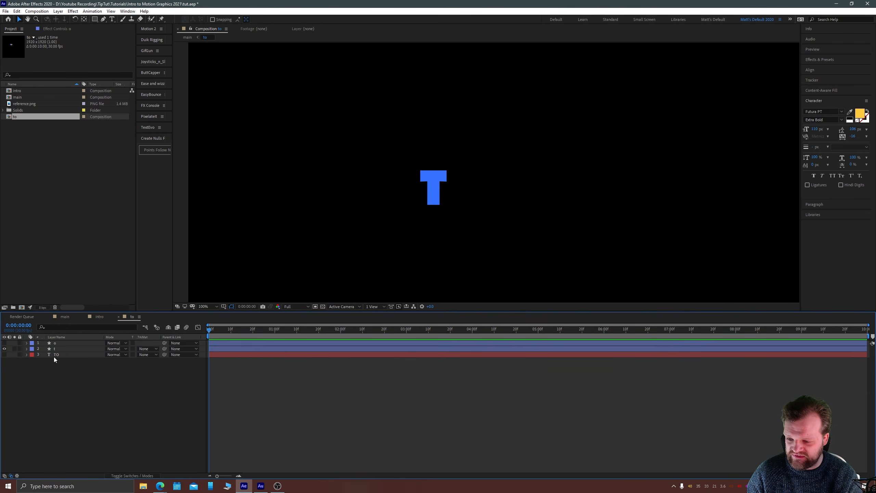
Step: Set the t layer's opacity to 20% and lock the o, t and TO layers
click(56, 350)
key(t)
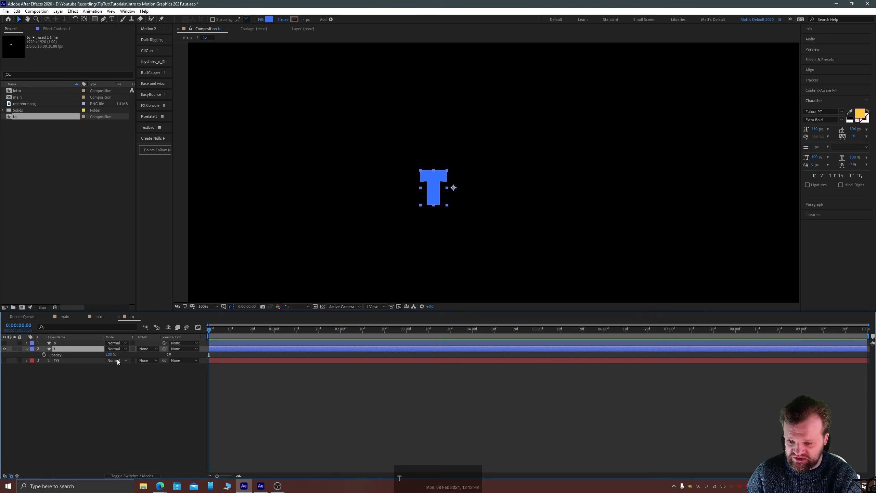
click(109, 355)
text(20)
key(Return)
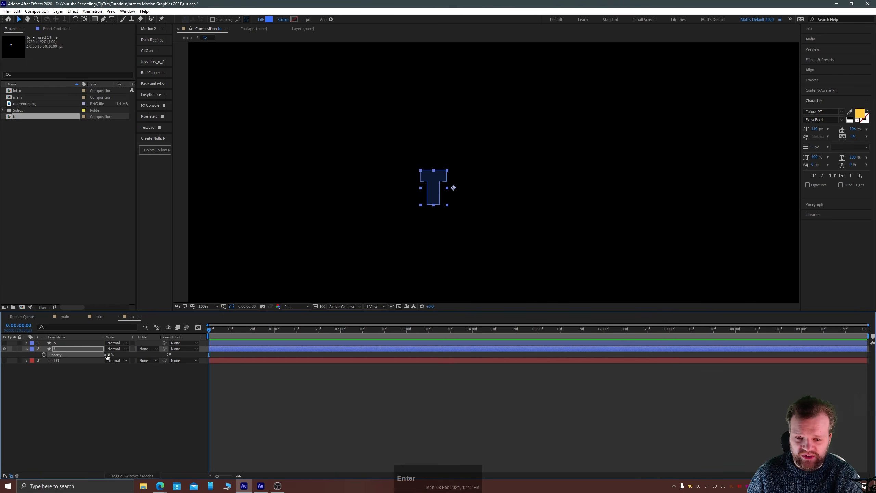
click(70, 380)
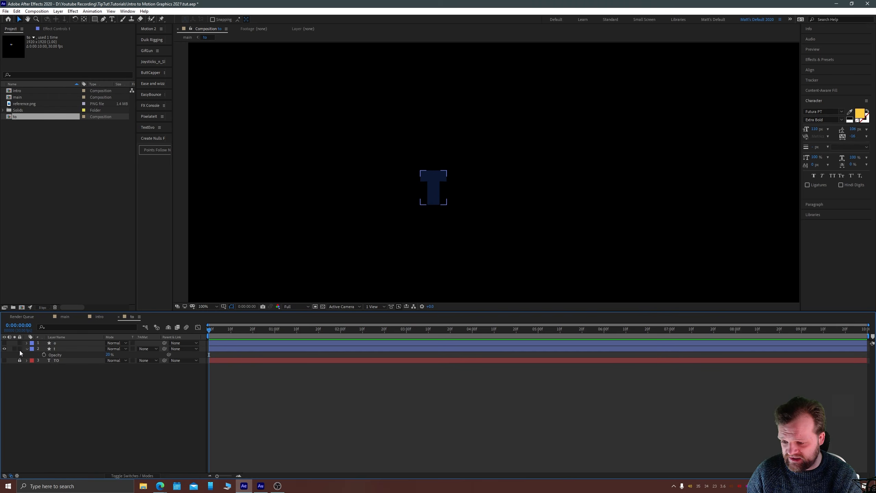
click(19, 350)
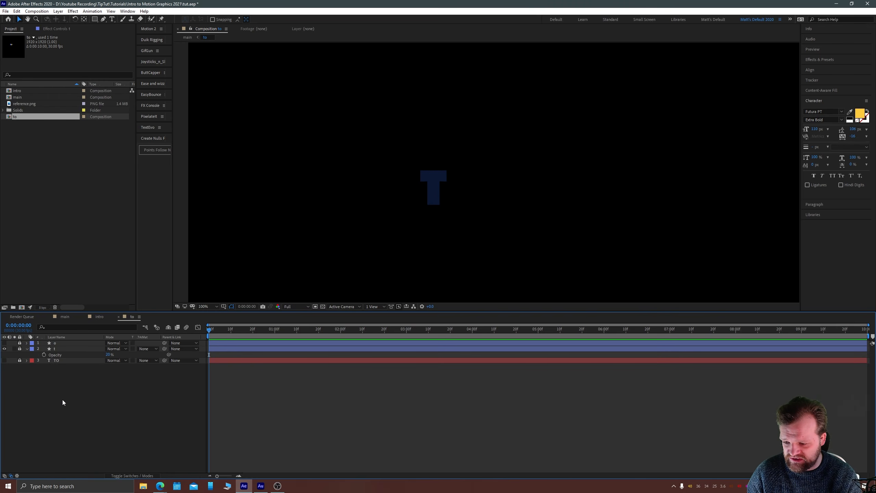
Step: Choose the Rectangle Tool for drawing over the faded T and set its stroke to none
scroll(395, 192, down, 1)
scroll(402, 193, up, 2)
key(space)
drag(297, 212, 446, 168)
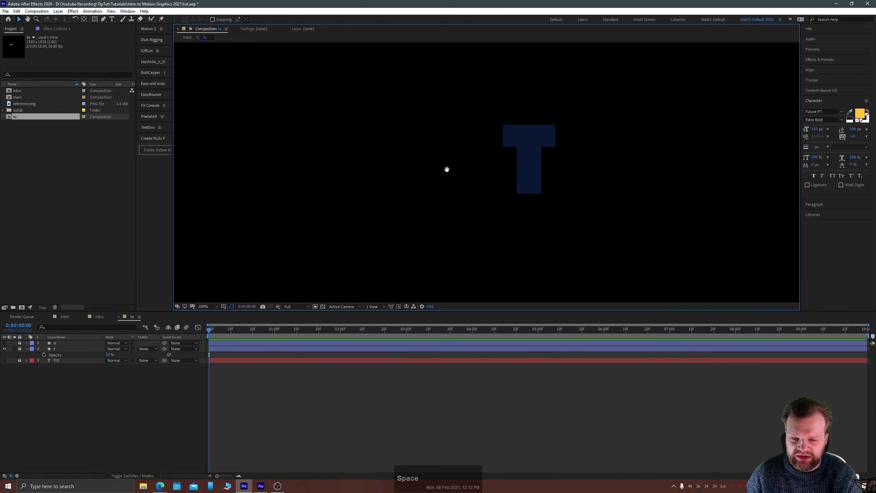
scroll(482, 174, up, 1)
drag(522, 182, 449, 220)
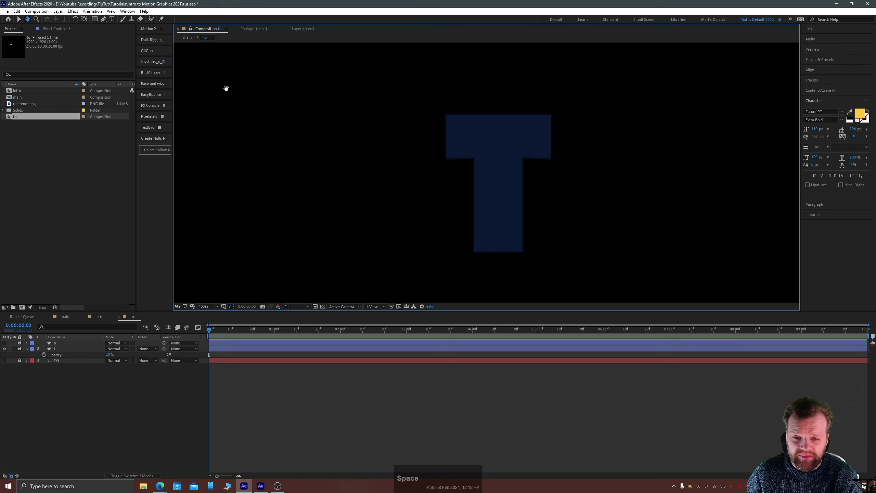
click(94, 19)
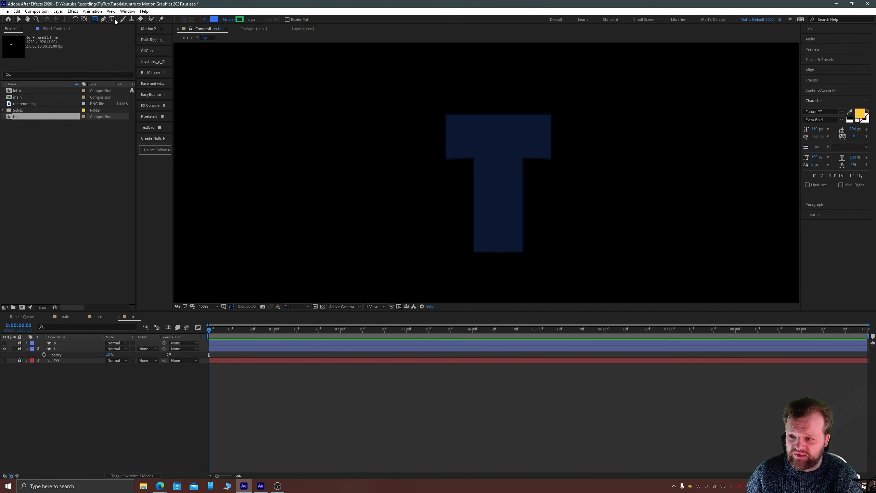
click(95, 19)
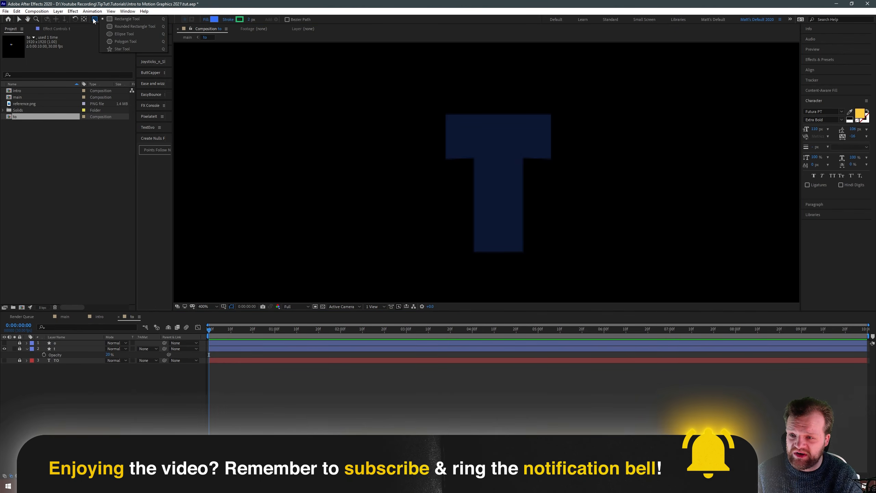
click(122, 19)
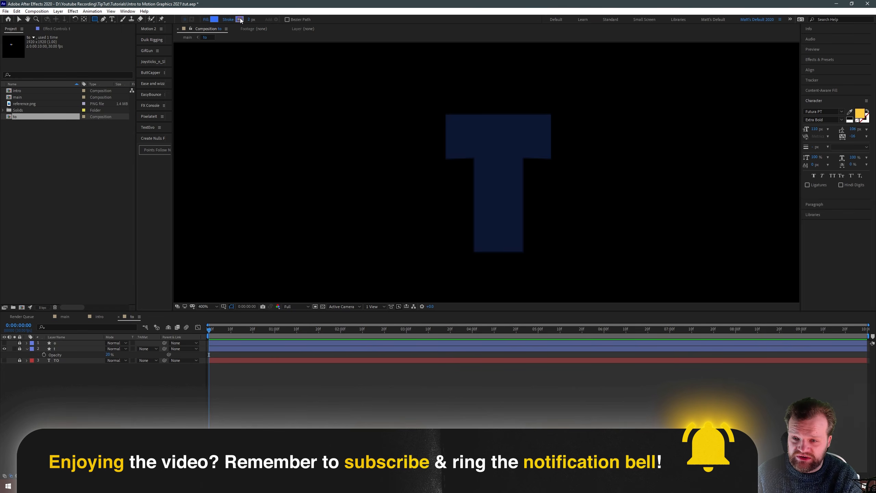
alt+click(239, 20)
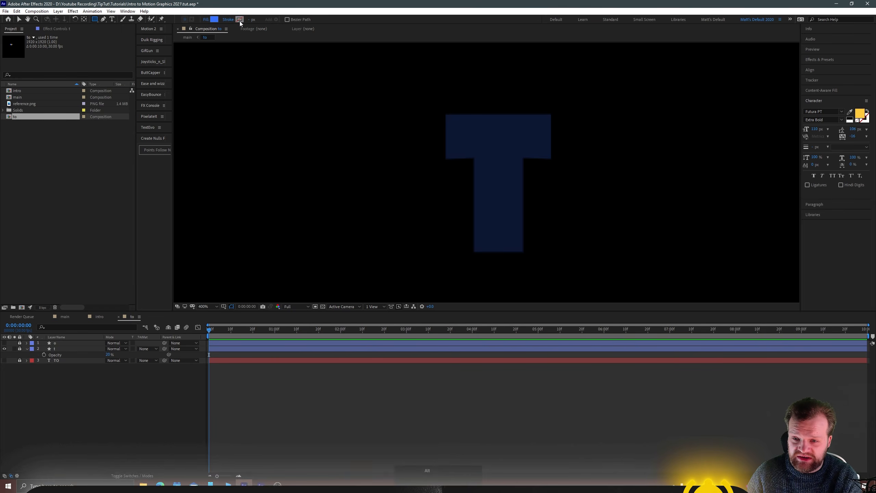
Step: Set the shape fill color to hex 3772FF
click(214, 21)
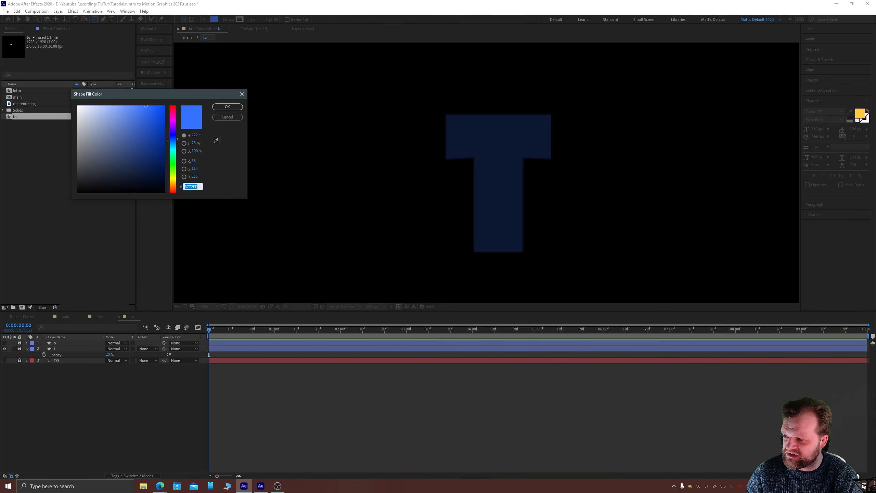
key(alt+Tab)
key(alt+Tab)
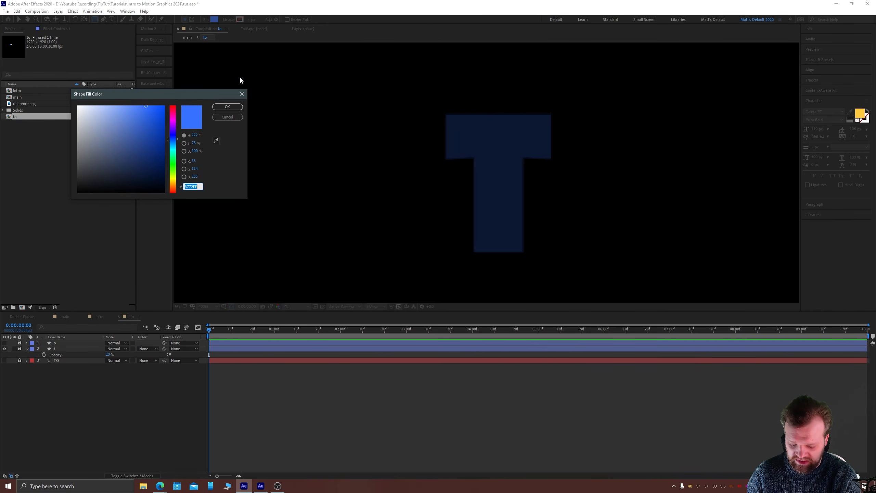
text(3772FF)
click(233, 106)
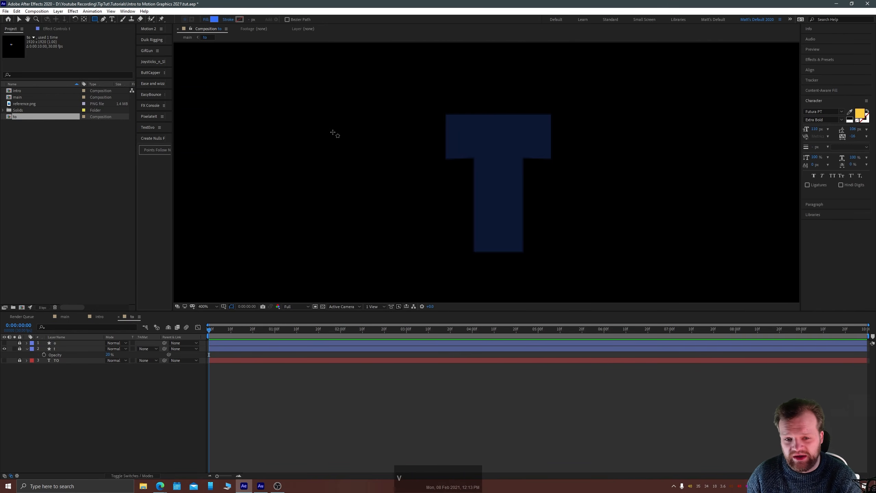
Step: Draw a blue rectangle over the T's stem, from its foot up to the top edge of the crossbar
key(period)
drag(489, 225, 446, 214)
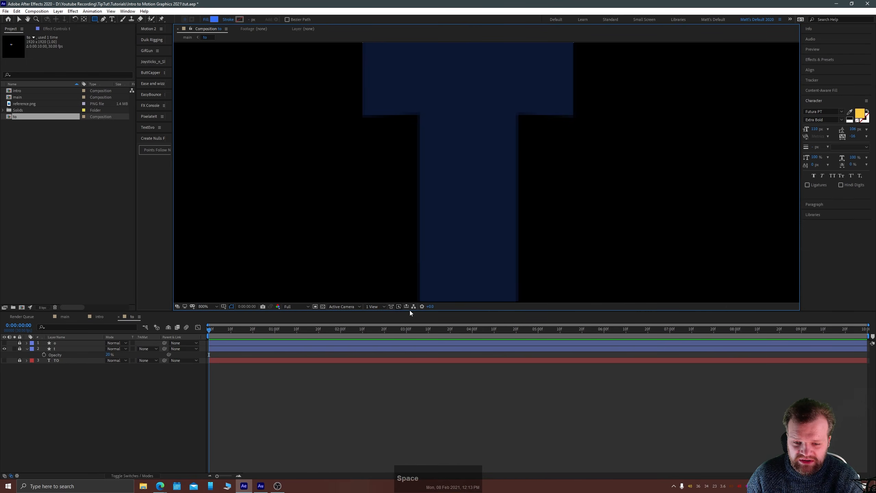
drag(409, 312, 390, 386)
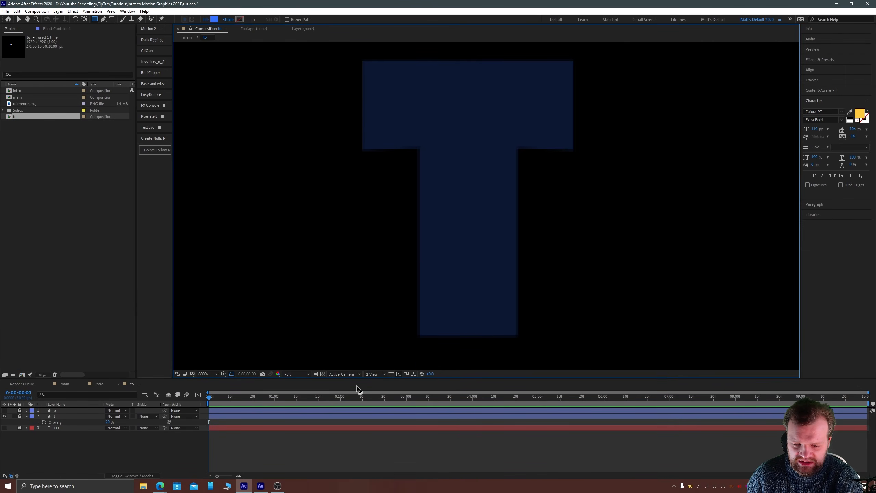
click(322, 374)
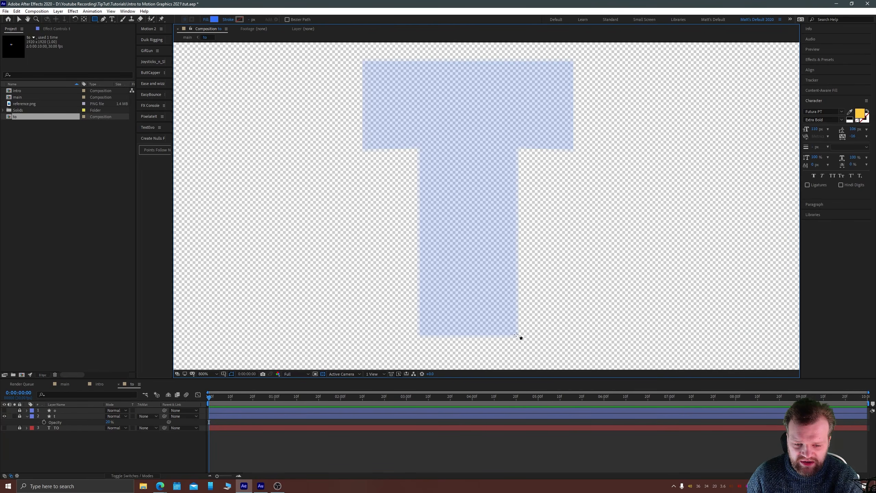
click(322, 374)
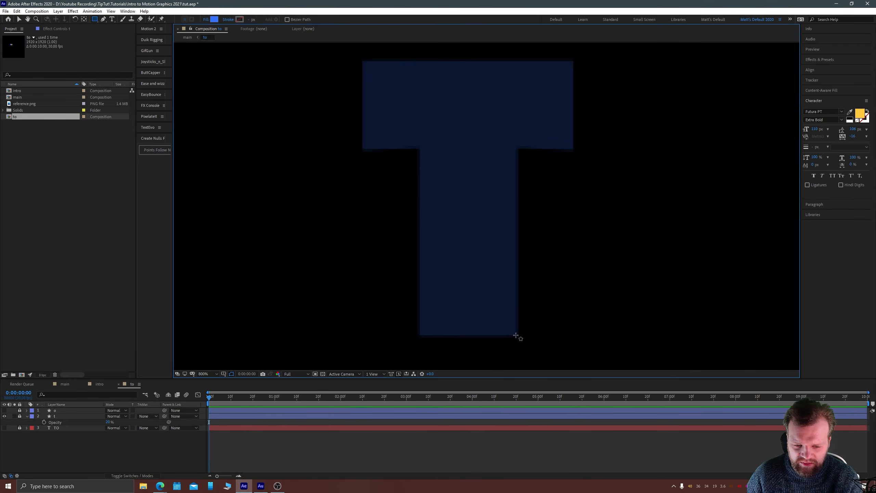
drag(516, 336, 420, 62)
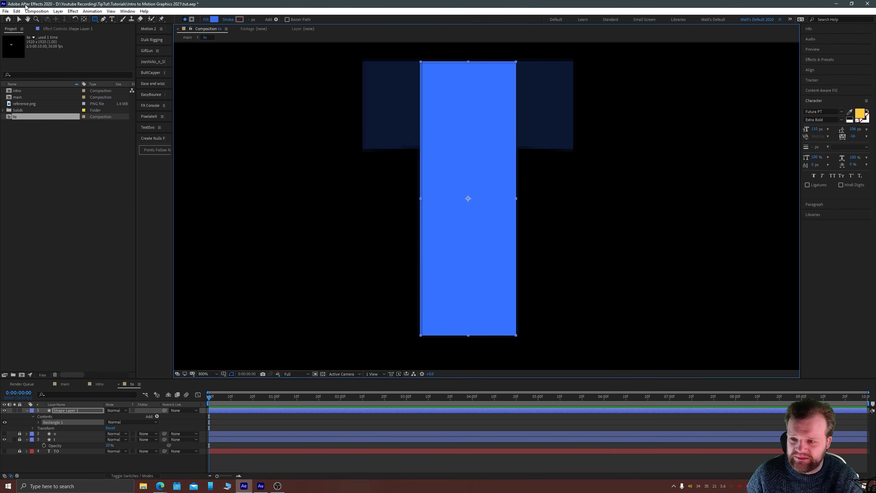
key(v)
click(267, 140)
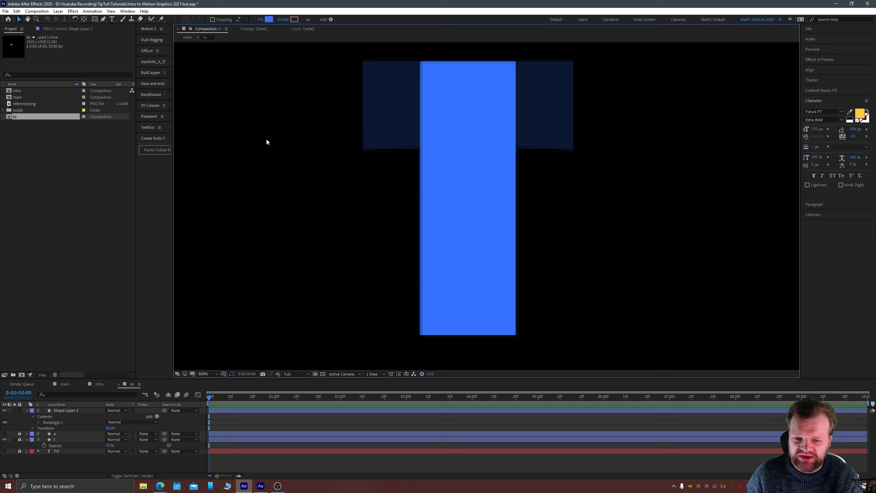
Step: Center the anchor point of the new rectangle shape layer on its content
click(441, 179)
key(comma)
key(ctrl+alt+Home)
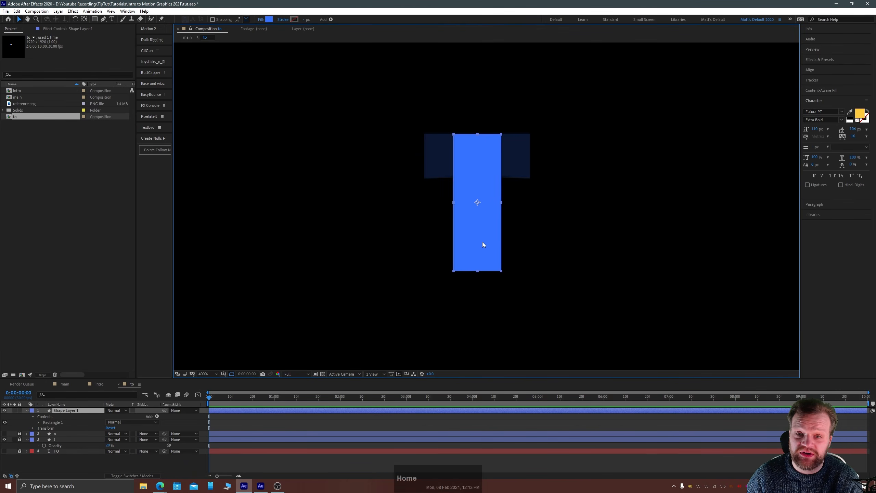
click(361, 224)
key(comma)
key(comma)
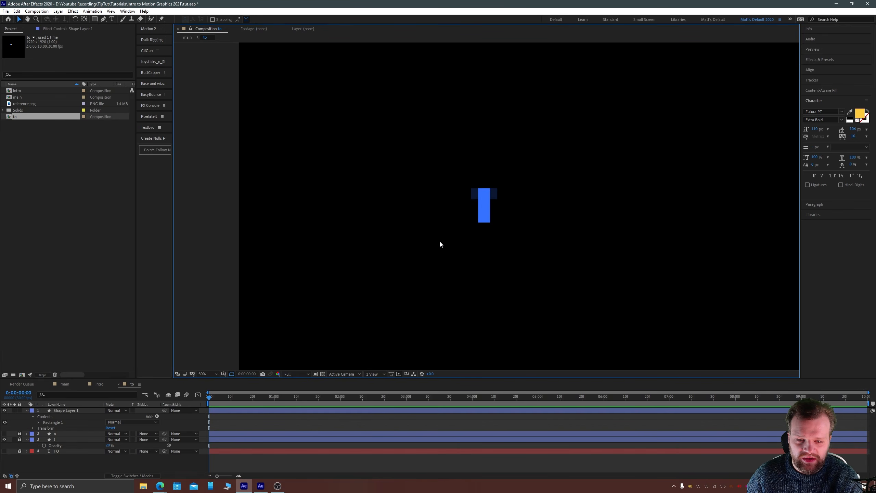
drag(413, 233, 377, 199)
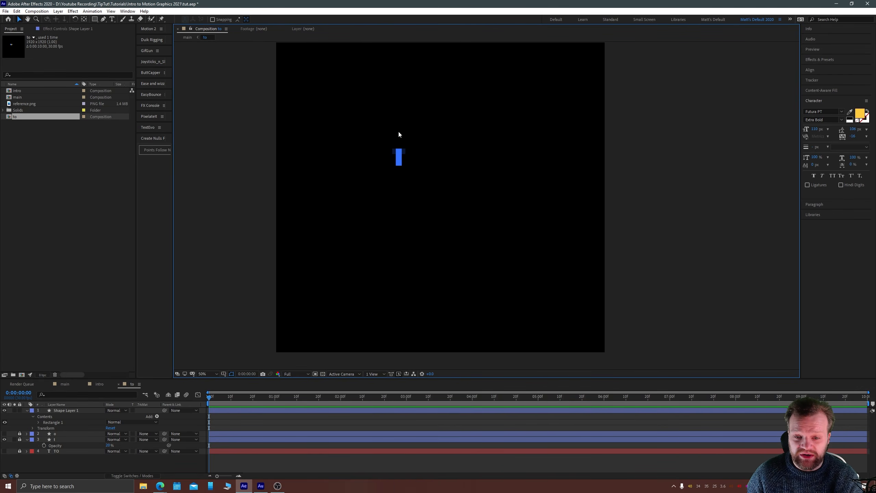
key(period)
key(period)
key(period)
drag(279, 89, 633, 302)
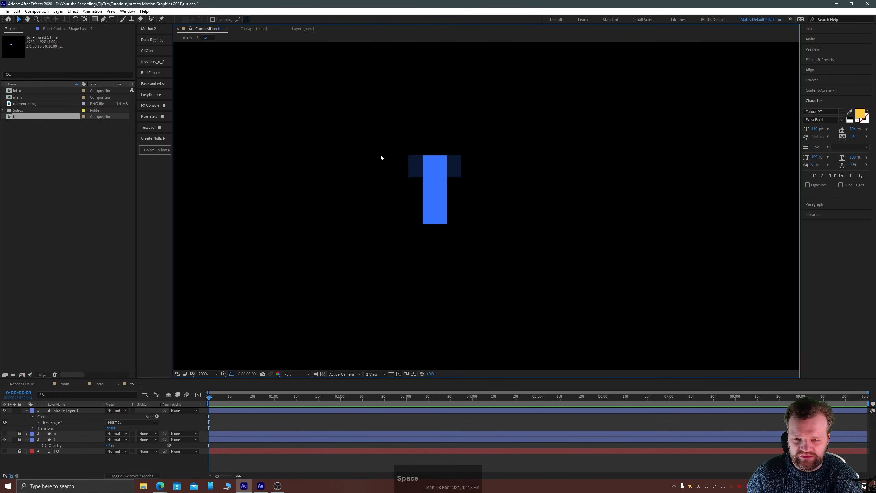
key(comma)
key(comma)
key(comma)
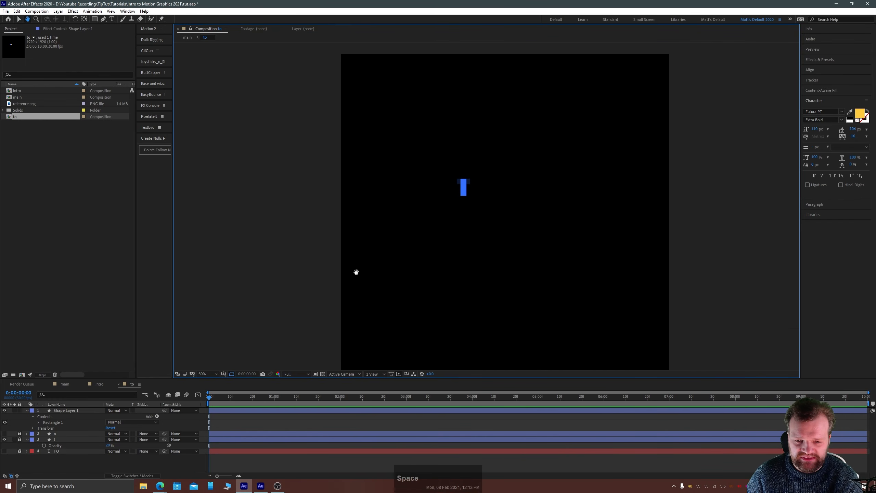
Step: Collapse the new rectangle shape layer and rename it "tStem"
click(206, 374)
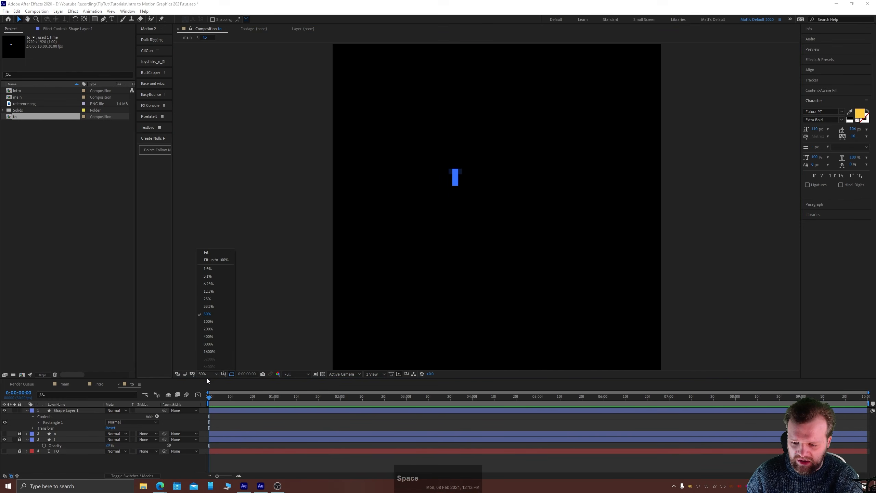
click(204, 253)
click(68, 411)
key(u)
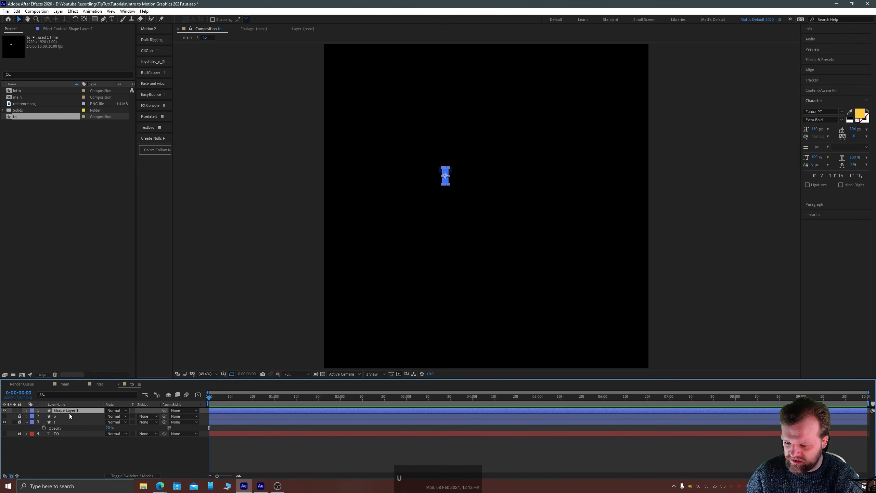
key(Return)
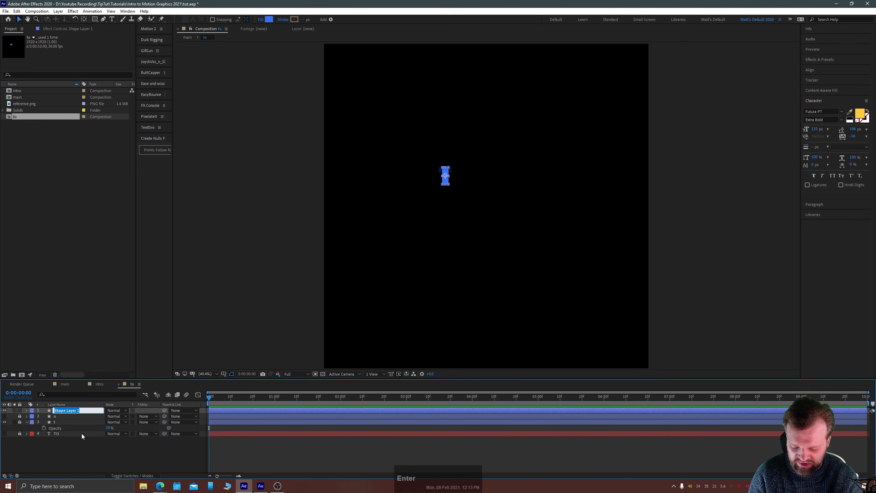
text(tSte)
key(Return)
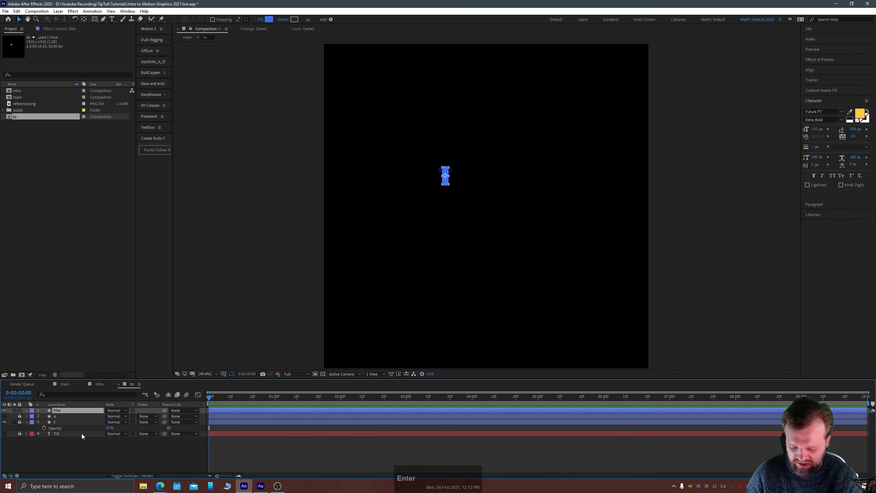
key(Return)
click(77, 404)
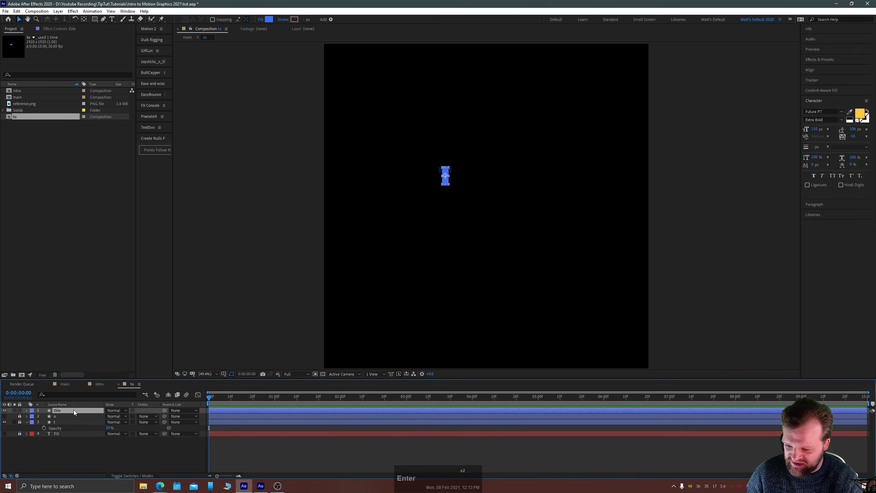
text(m)
click(75, 440)
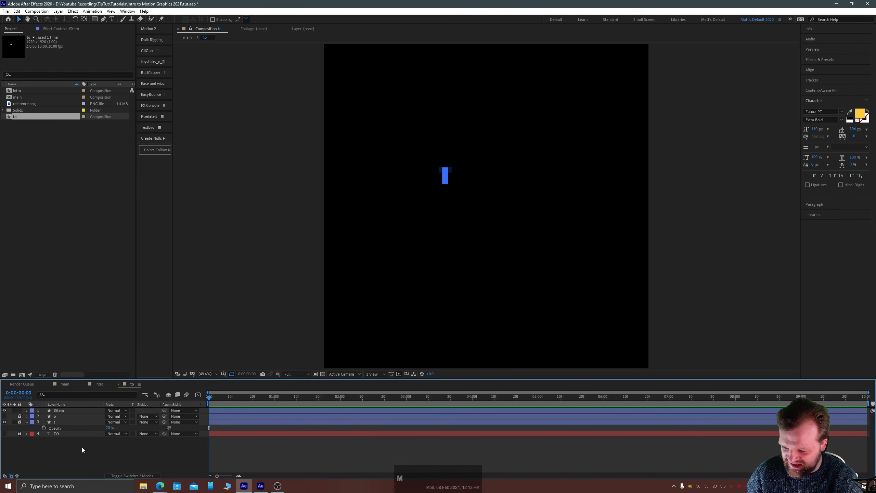
Step: Prepare the Pen tool with no layer selected and the shape fill set to none
click(290, 224)
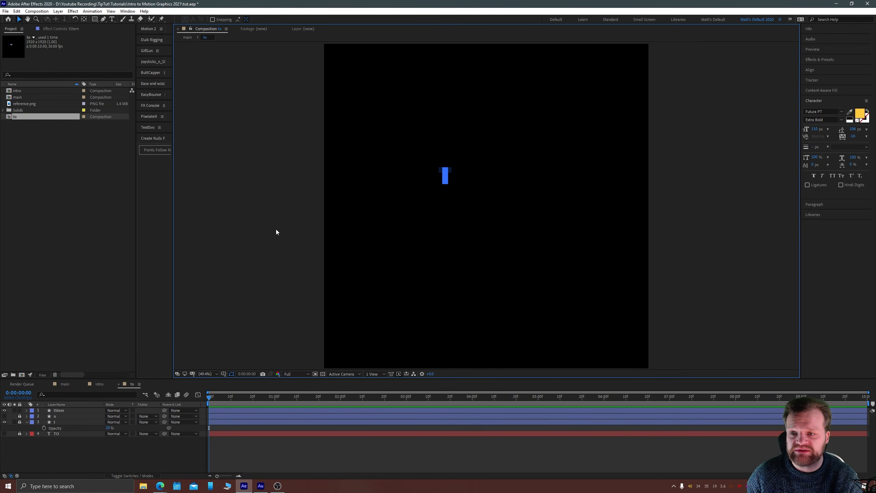
click(104, 20)
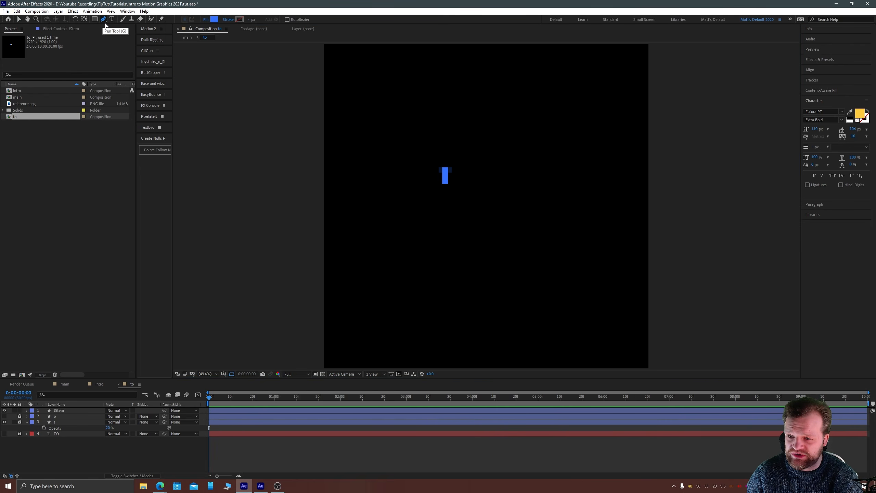
key(alt)
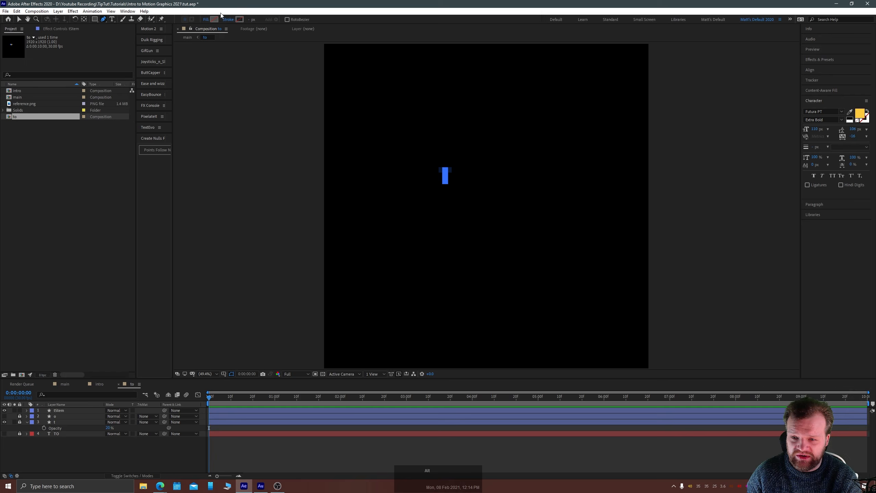
Step: Draw a curved spiral path that starts outside the canvas's left edge, circles the canvas and ends vertically at the foot of the T's stem
key(comma)
key(comma)
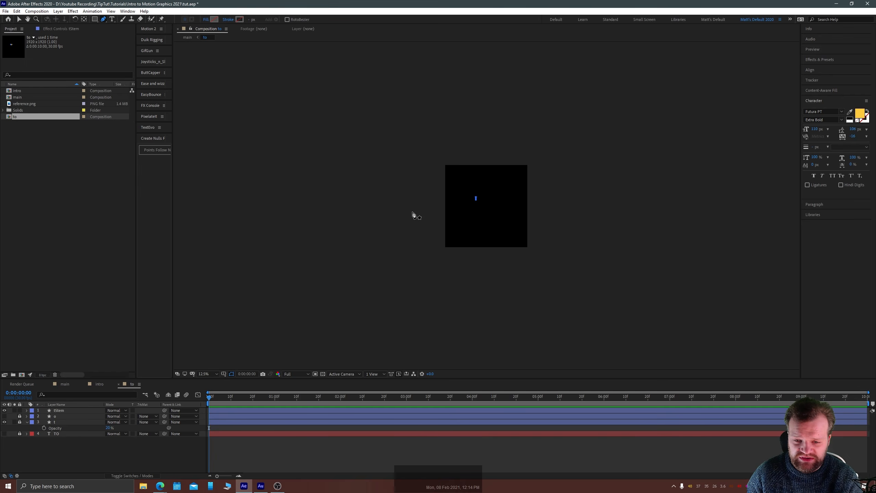
key(period)
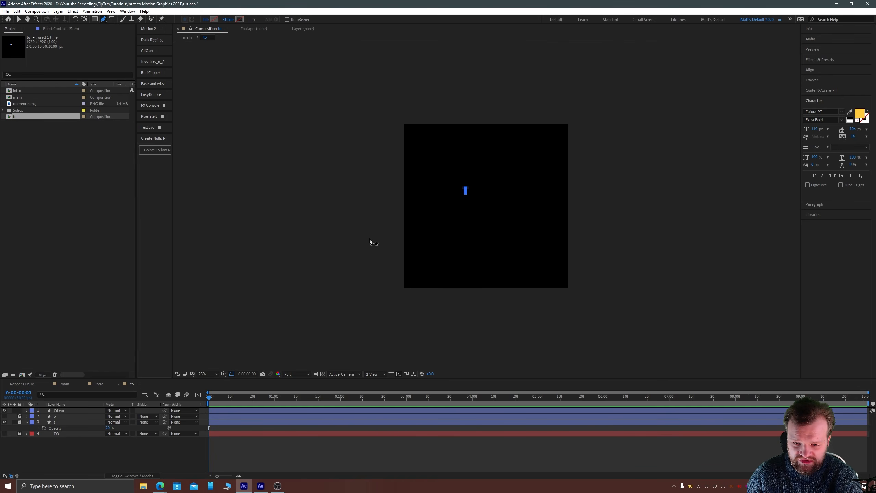
click(344, 215)
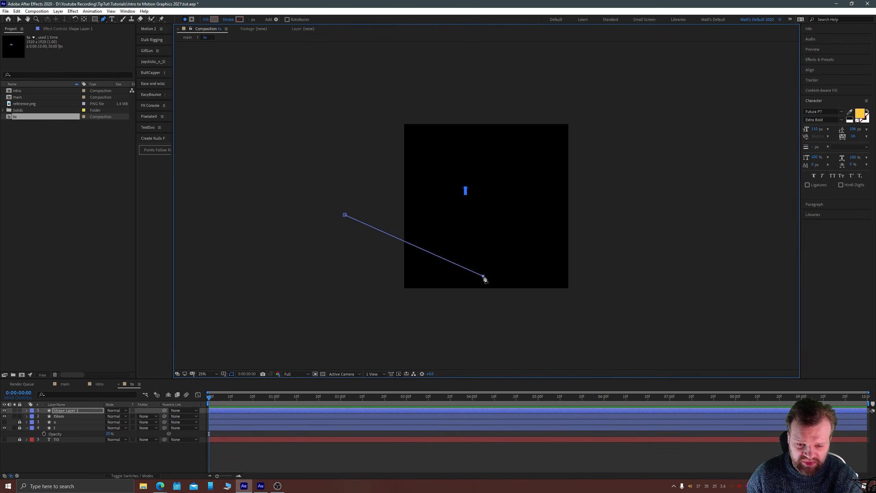
drag(483, 276, 603, 245)
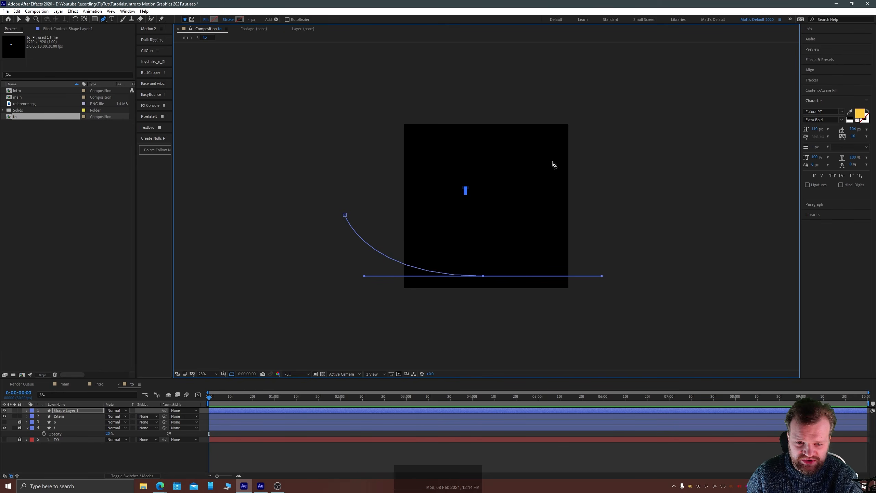
drag(561, 184, 491, 99)
key(ctrl+z)
drag(412, 183, 437, 247)
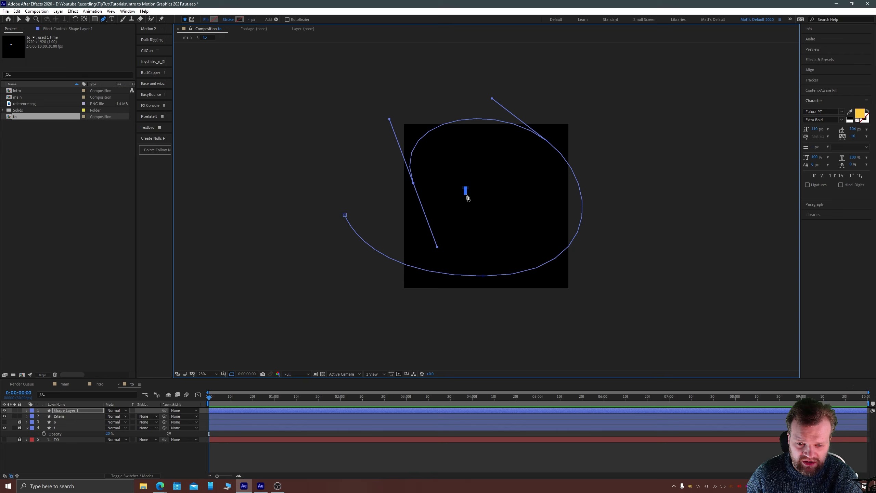
drag(465, 192, 466, 157)
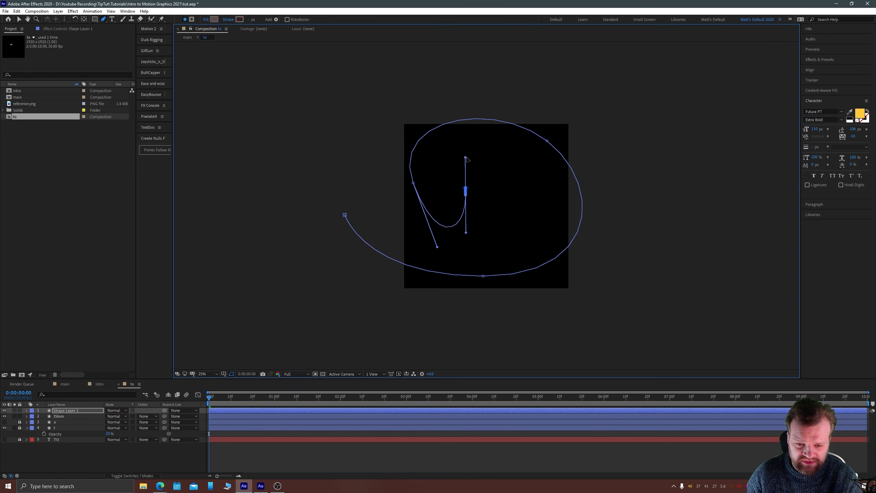
Step: Fine-position the spiral's end point at the middle of the stem's foot
scroll(476, 213, up, 6)
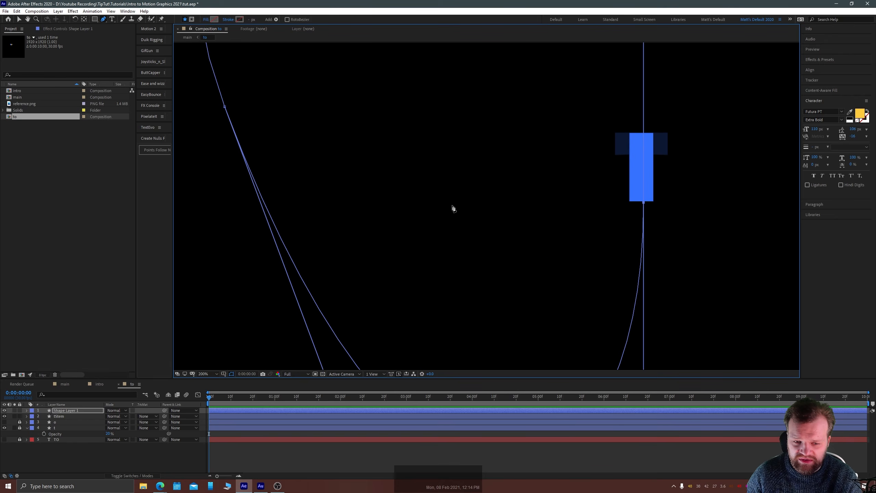
drag(582, 211, 380, 226)
drag(441, 217, 442, 217)
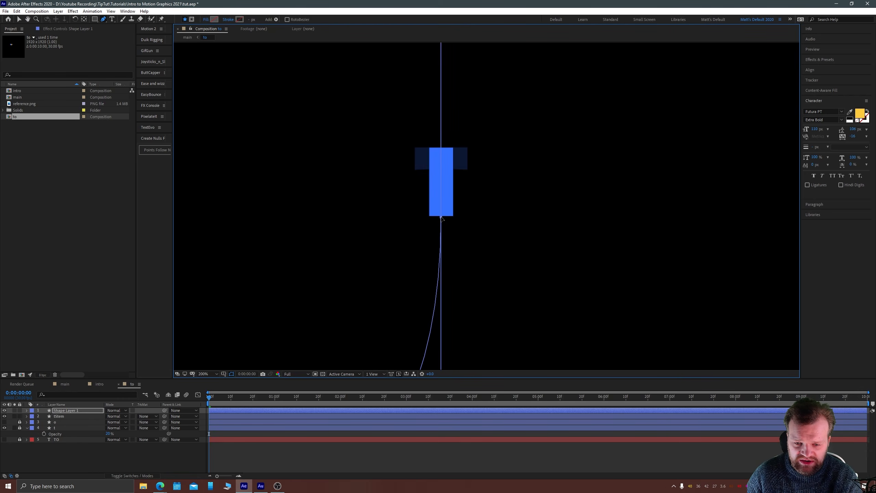
scroll(442, 218, down, 6)
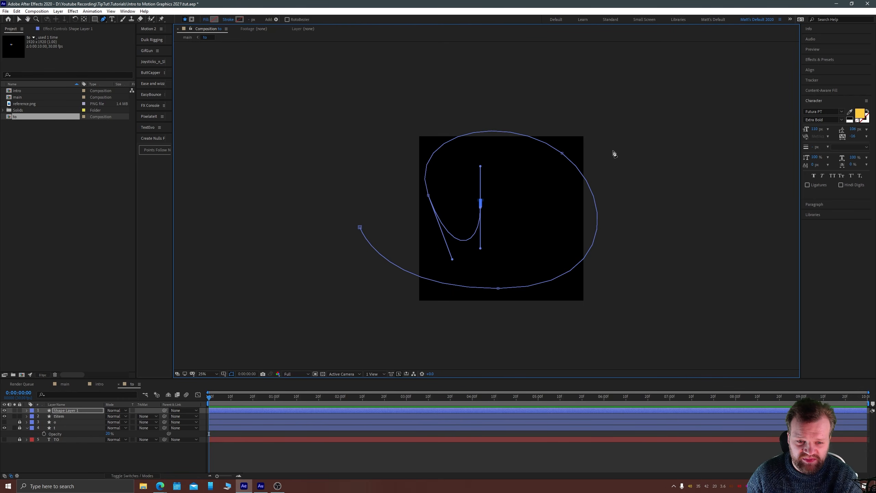
Step: Smooth the spiral's inner loop and upper arc by adjusting the left point's handles and lowering and re-angling the upper-right point
click(429, 196)
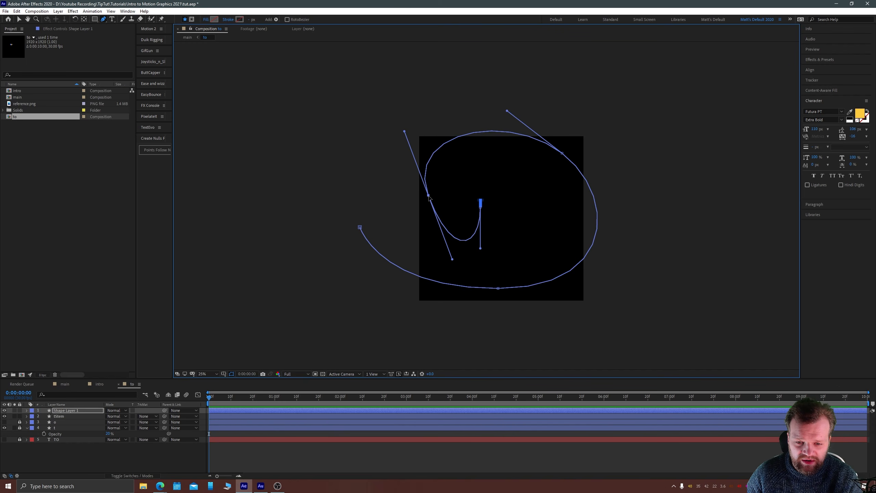
drag(451, 259, 421, 246)
drag(507, 111, 516, 116)
drag(561, 154, 562, 177)
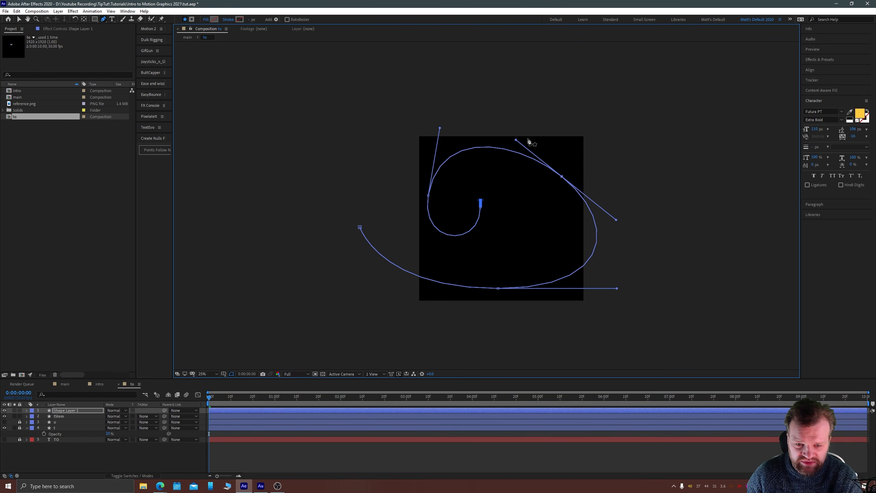
drag(517, 139, 546, 139)
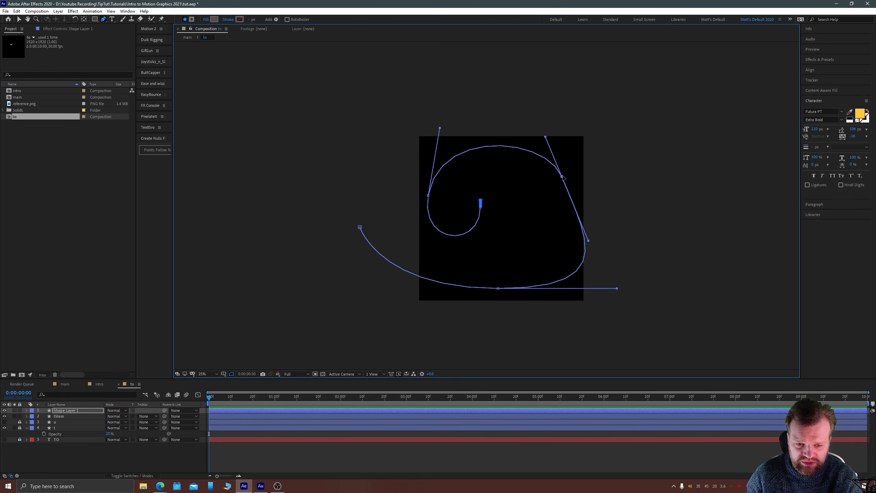
drag(561, 177, 565, 186)
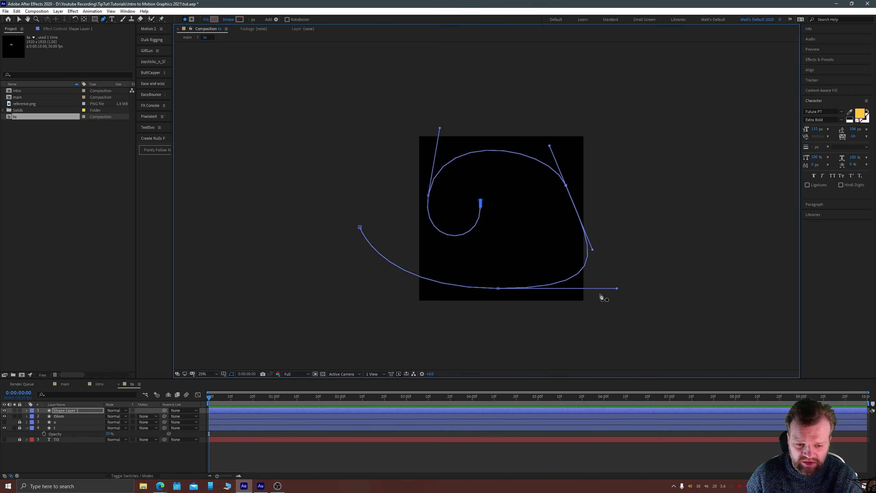
Step: Move the spiral's bottom point just below the canvas and reshape the outer curve with a lower start point and a level bottom tangent
drag(616, 288, 567, 279)
drag(499, 288, 500, 309)
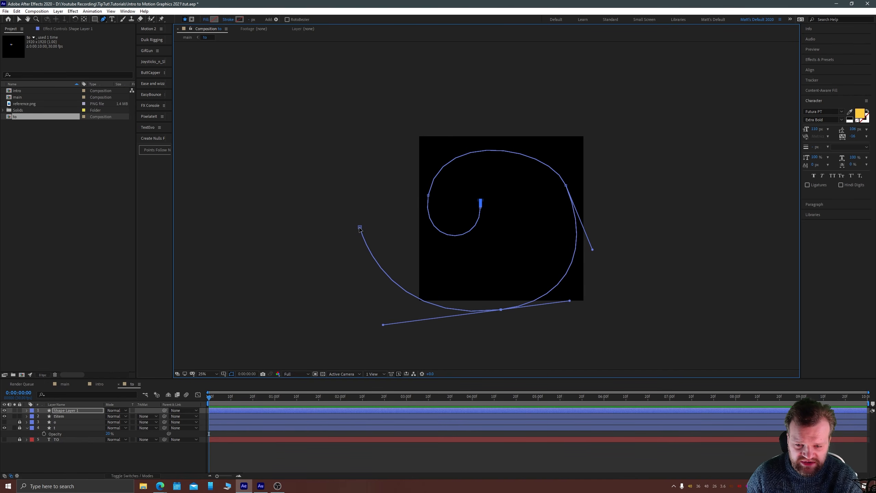
drag(360, 229, 406, 278)
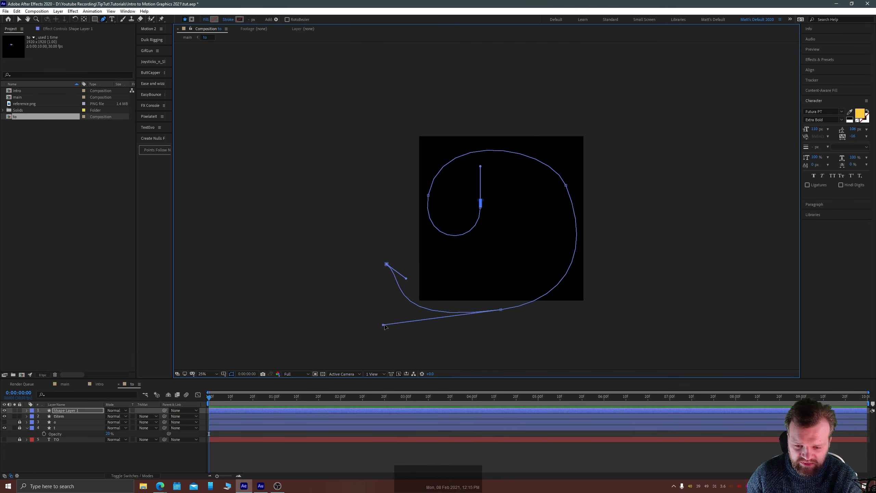
drag(384, 326, 425, 305)
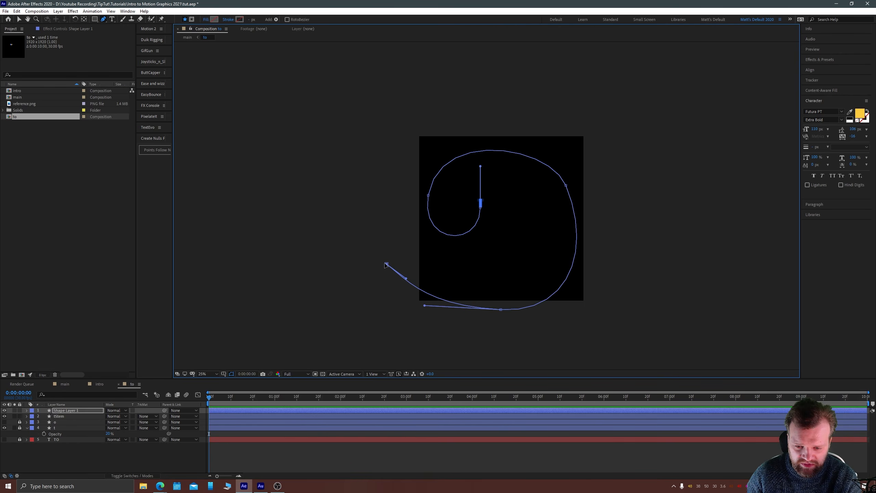
drag(386, 265, 400, 293)
click(501, 309)
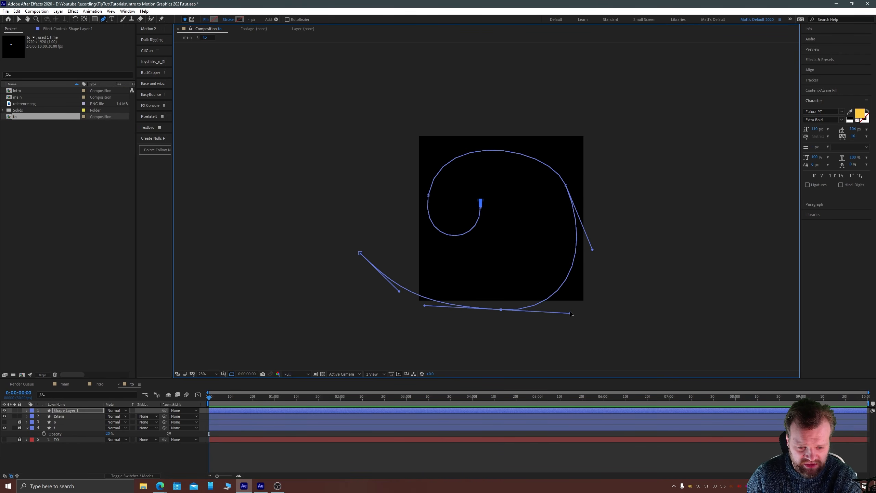
drag(570, 313, 564, 309)
Step: Nudge the spiral's upper-right and left points slightly upward to even out the curve, and deselect the finished path
click(565, 184)
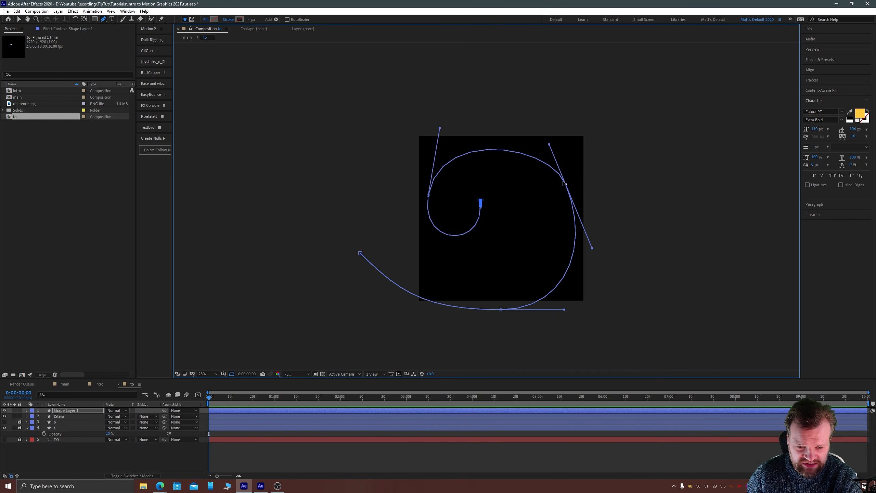
drag(565, 184, 563, 177)
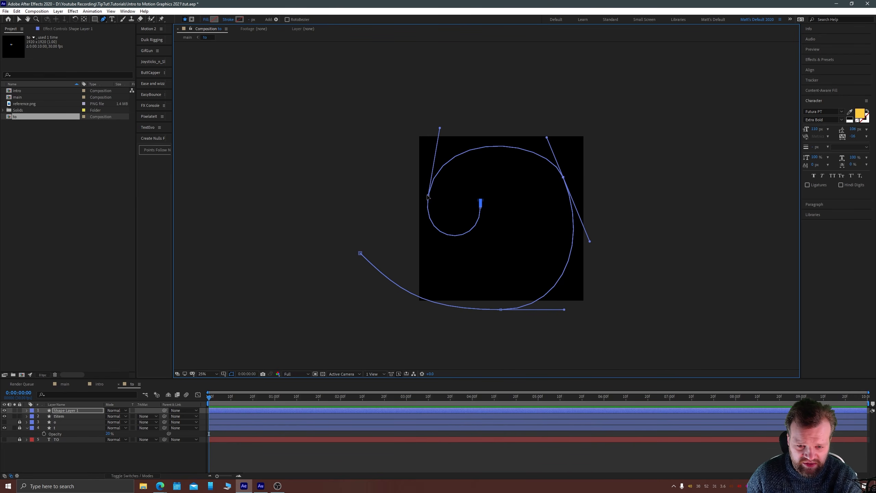
drag(427, 196, 429, 193)
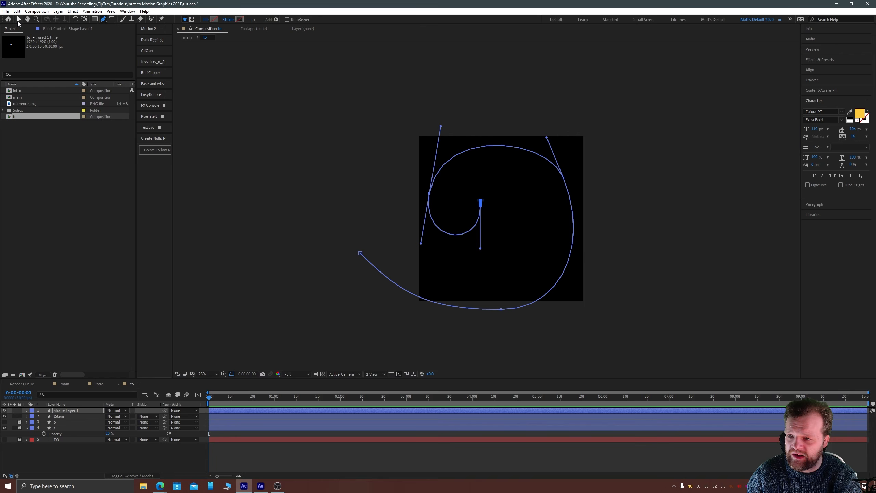
click(19, 21)
key(ctrl+t)
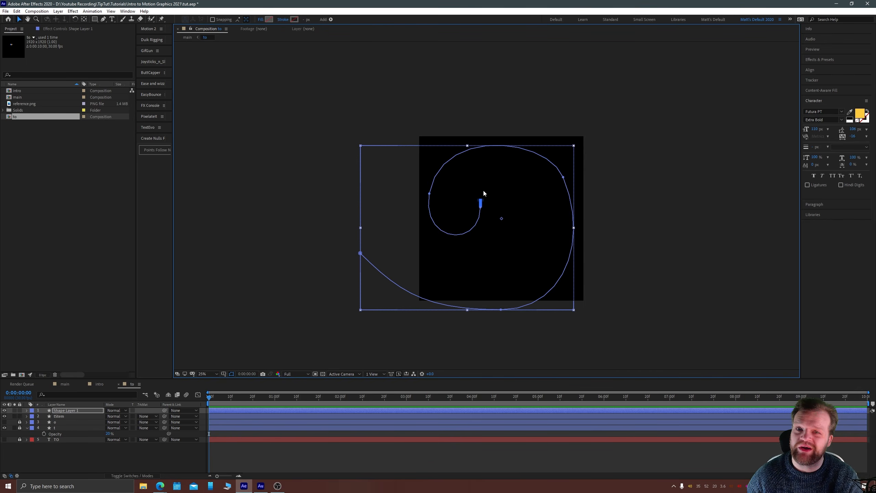
click(307, 248)
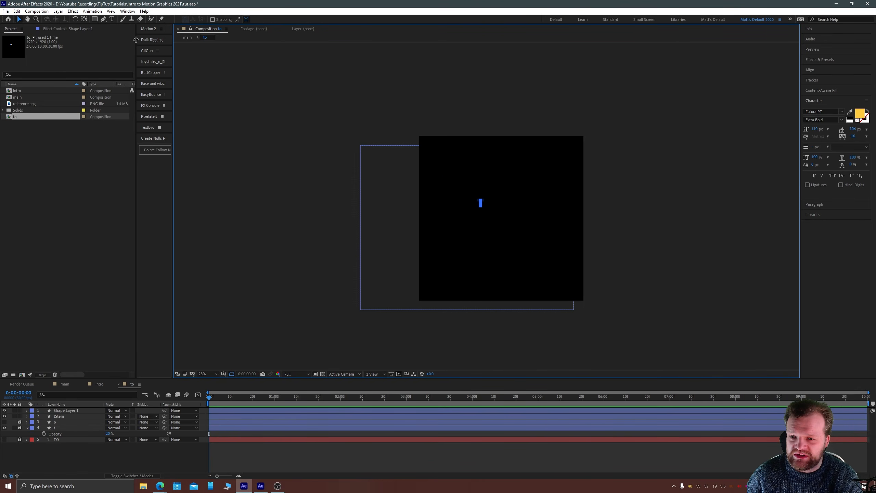
Step: Bring up the Create Nulls From Paths script panel and widen it until all its options are readable
click(127, 11)
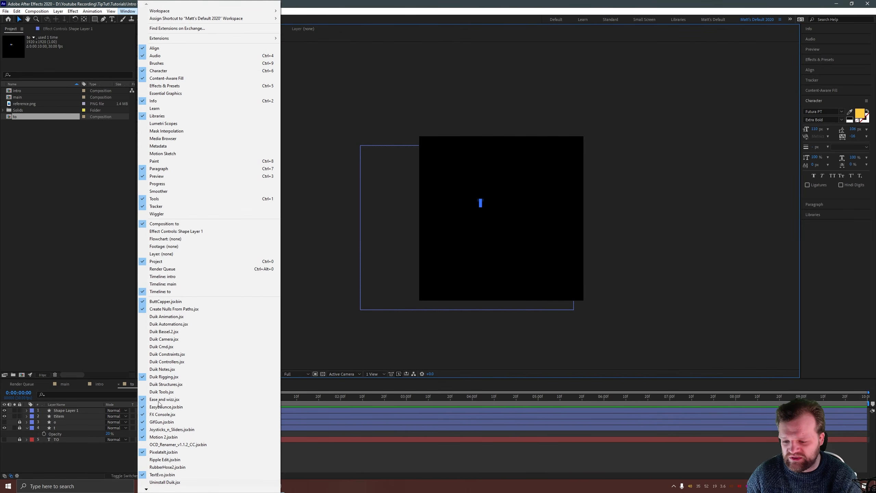
mouse_move(147, 489)
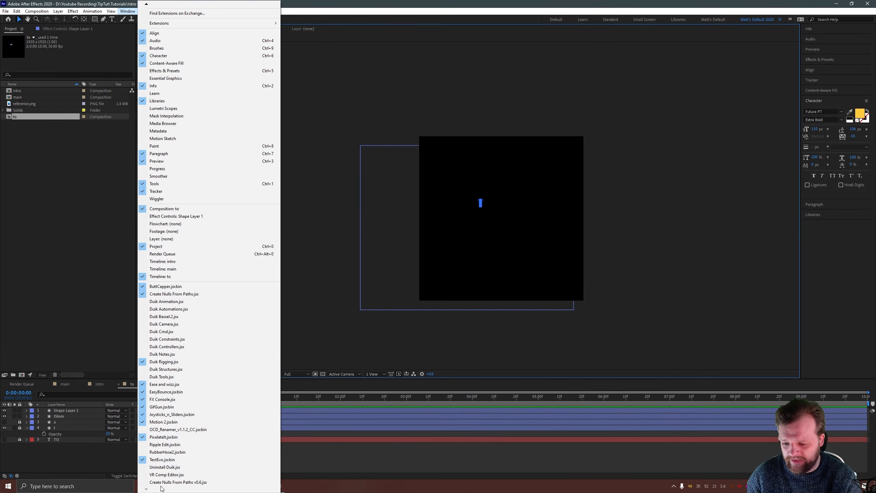
click(163, 483)
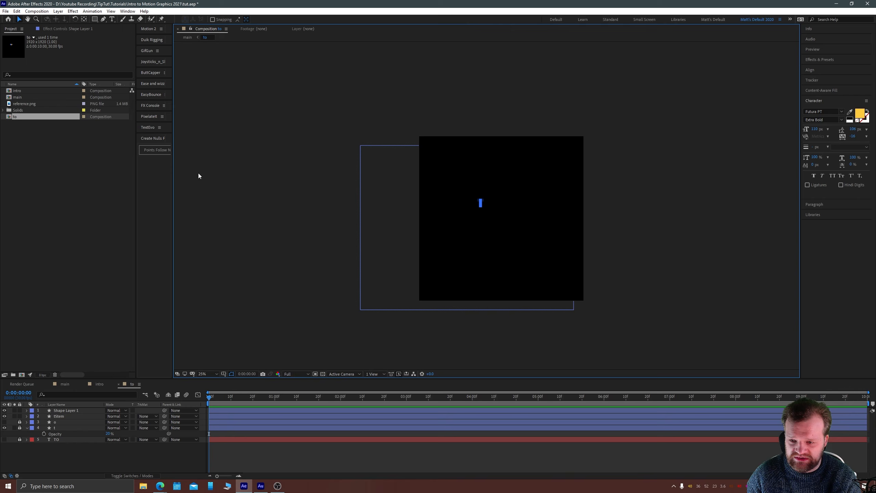
drag(174, 163, 260, 153)
click(164, 136)
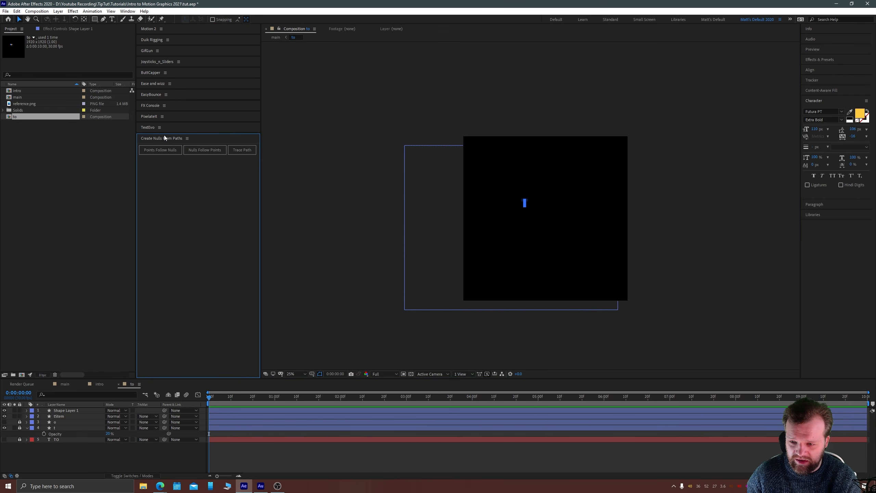
Step: Rename the spiral's shape layer "path"
click(60, 411)
key(Return)
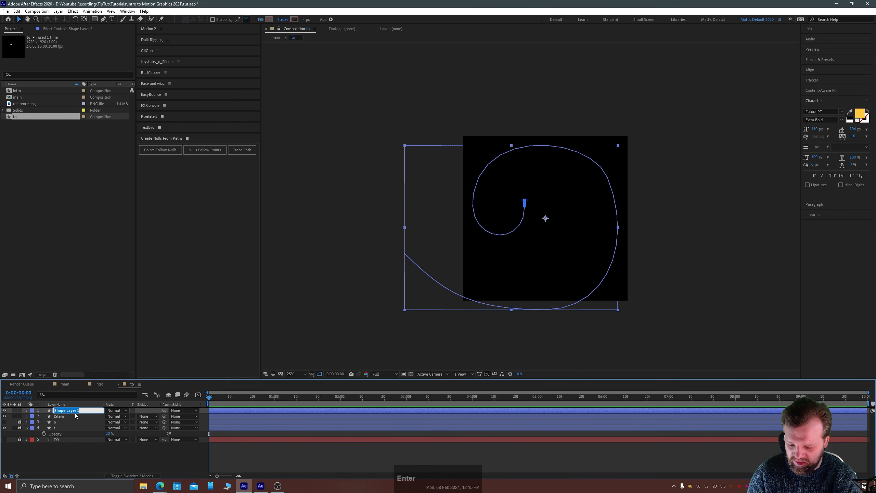
text(pqa)
text(th)
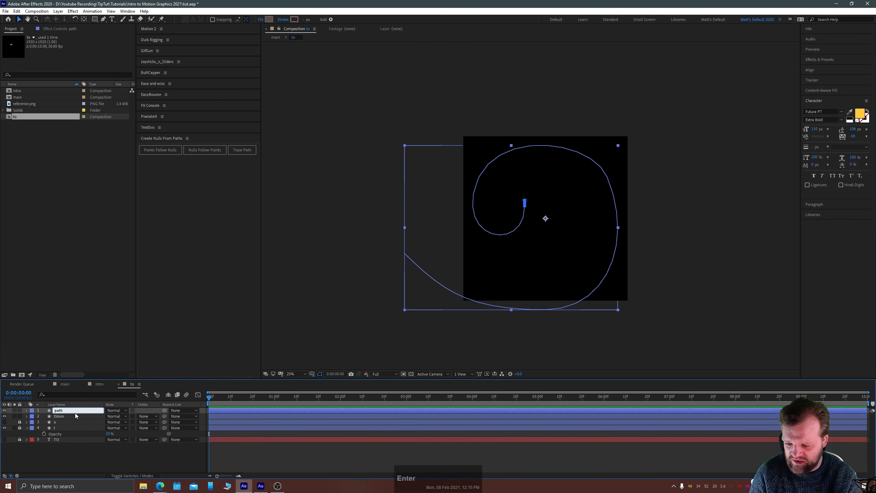
key(Return)
Step: Create a null that traces the spiral by applying Trace Path to Path 1 inside the "path" layer
click(26, 410)
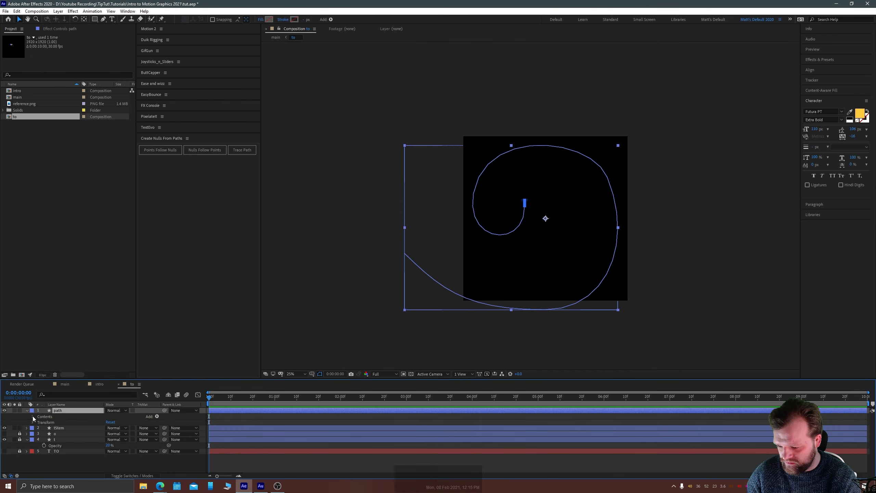
click(32, 416)
click(38, 422)
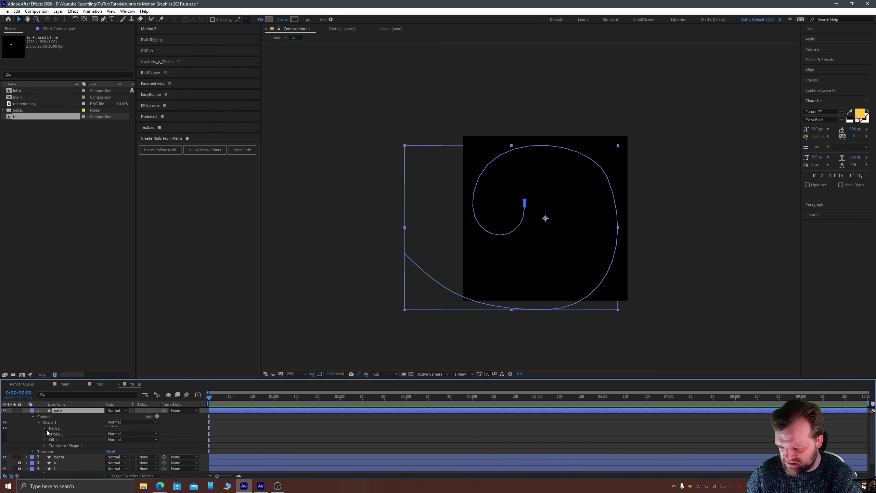
click(44, 428)
click(54, 429)
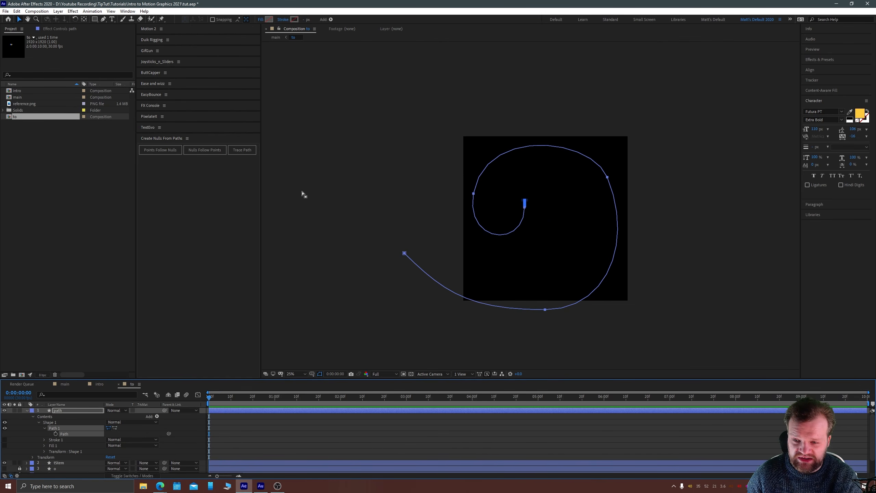
click(249, 150)
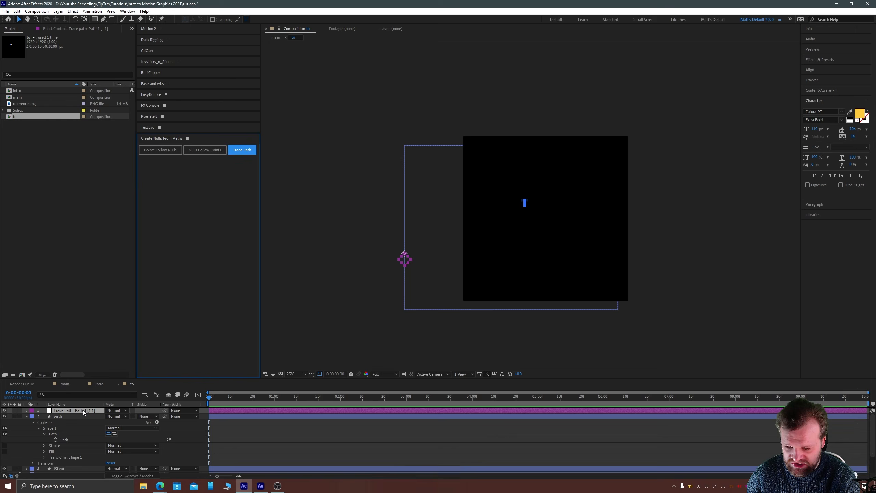
Step: Show only the keyframed Progress property of the path-tracing null and collapse the "path" layer's contents
key(u)
click(72, 427)
key(u)
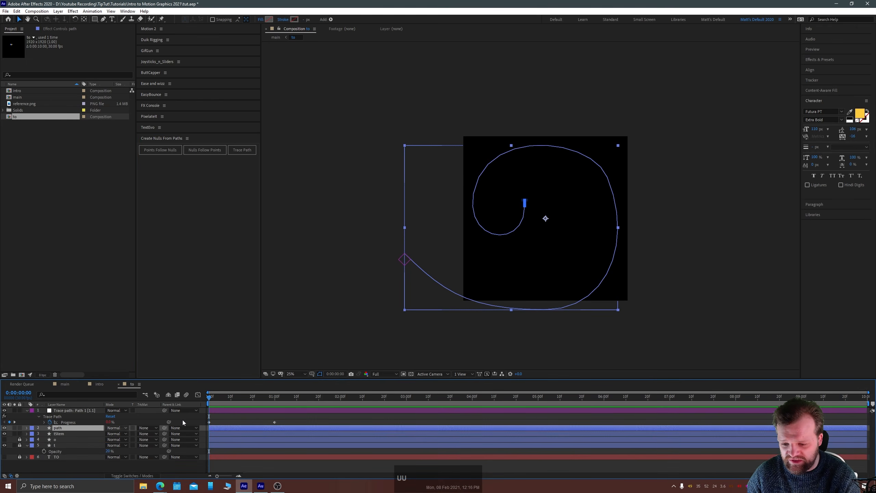
Step: Preview the null's travel along the spiral and examine its end position at the T's stem at 0:00:01:00
mouse_move(210, 397)
mouse_down()
mouse_move(276, 394)
mouse_move(210, 398)
mouse_up()
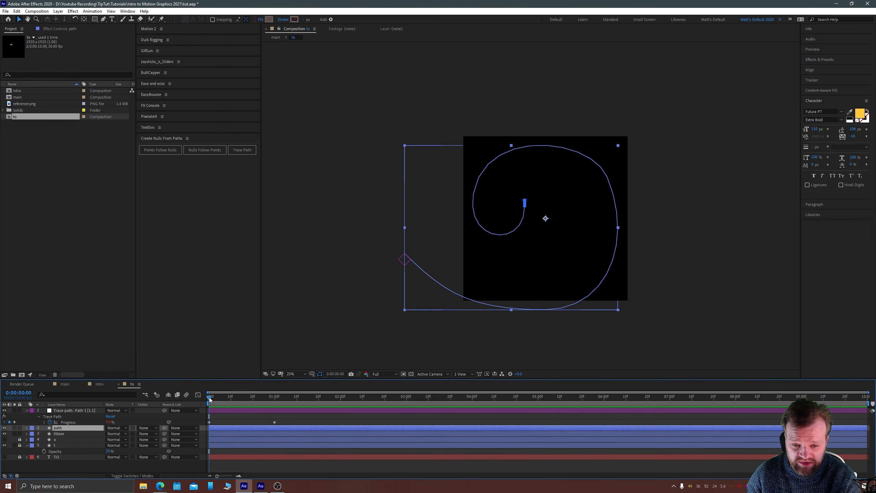
drag(282, 420, 201, 423)
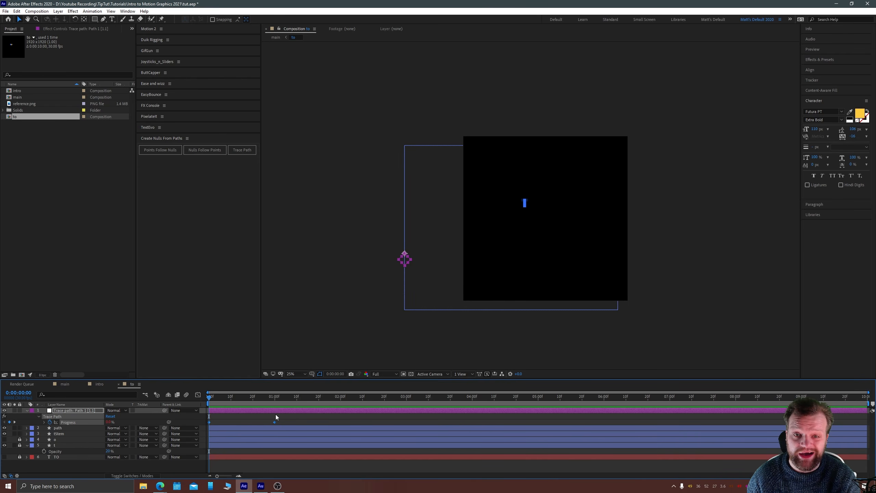
key(space)
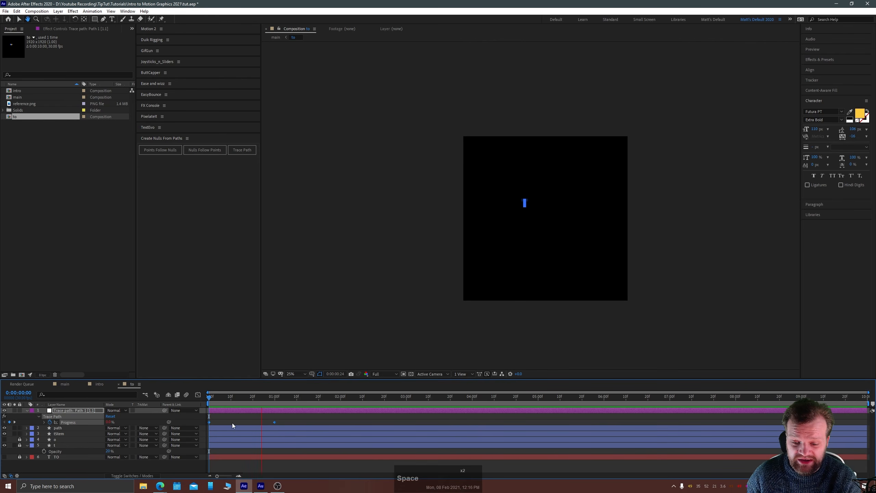
key(space)
click(266, 418)
drag(283, 416, 273, 393)
scroll(486, 278, up, 4)
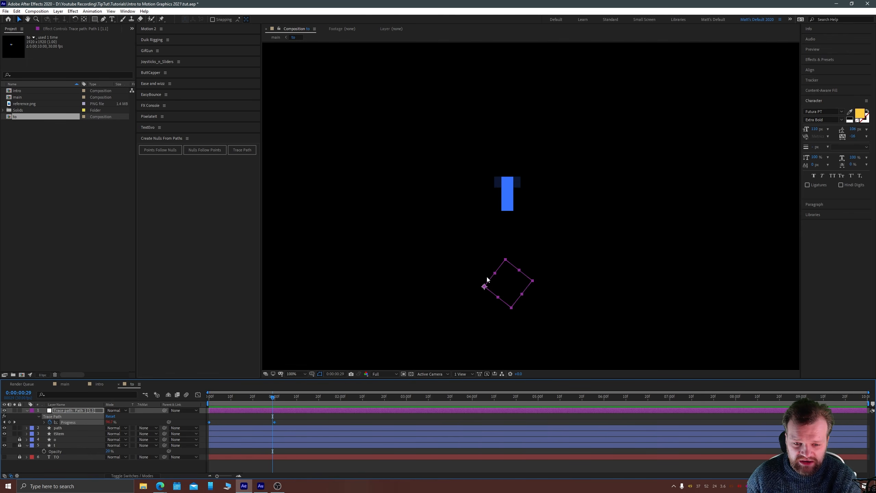
click(274, 398)
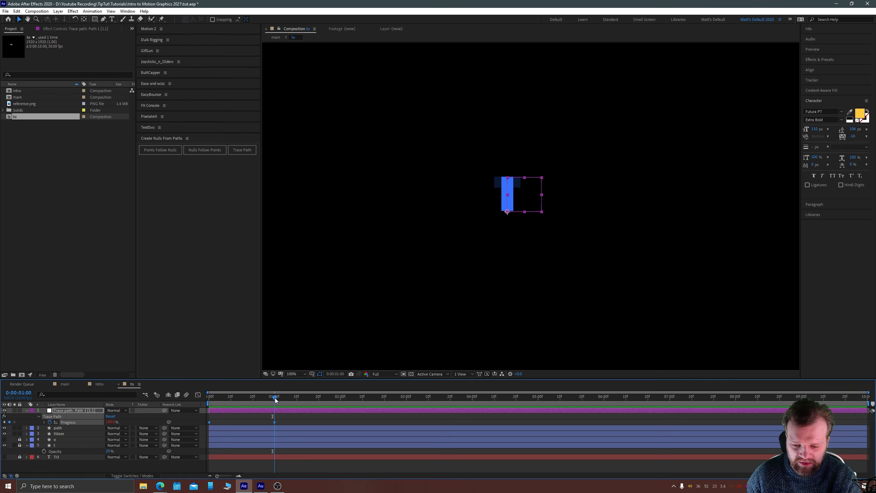
key(space)
drag(462, 227, 425, 253)
scroll(425, 240, up, 1)
key(space)
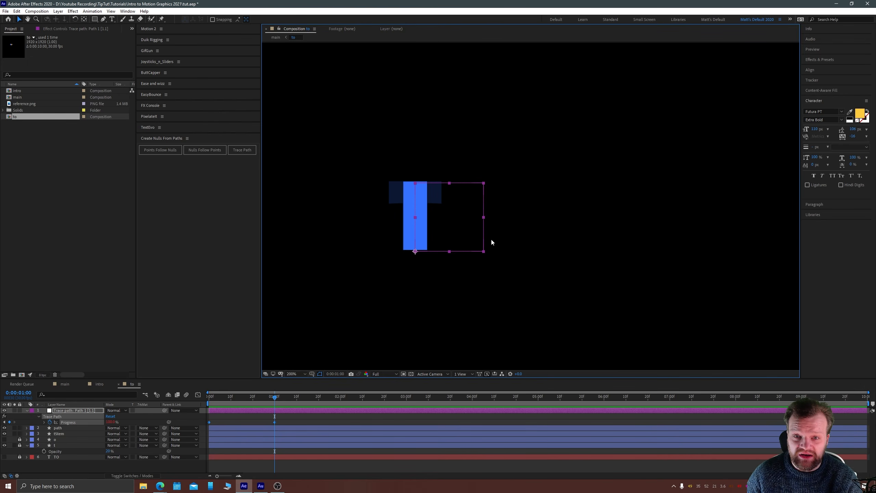
Step: Move the T's stem layer to the top of the layer stack, above the path-tracing null
click(67, 435)
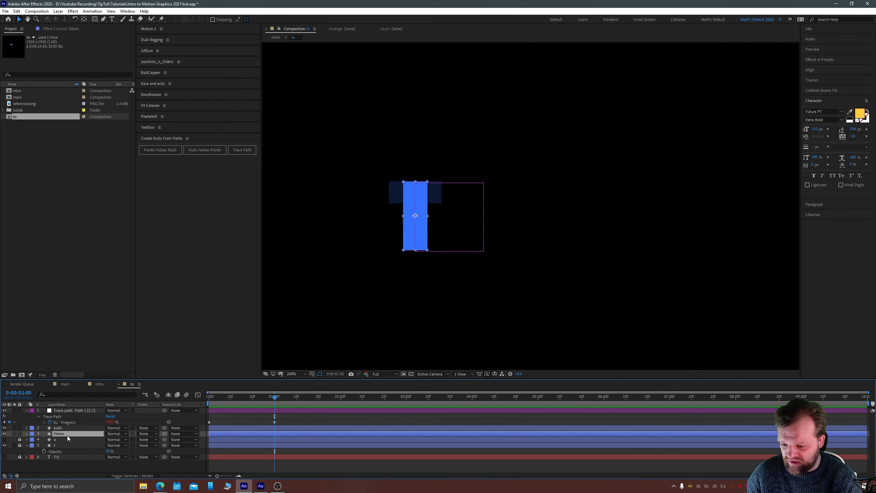
key(ctrl+bracketright)
key(ctrl+bracketright)
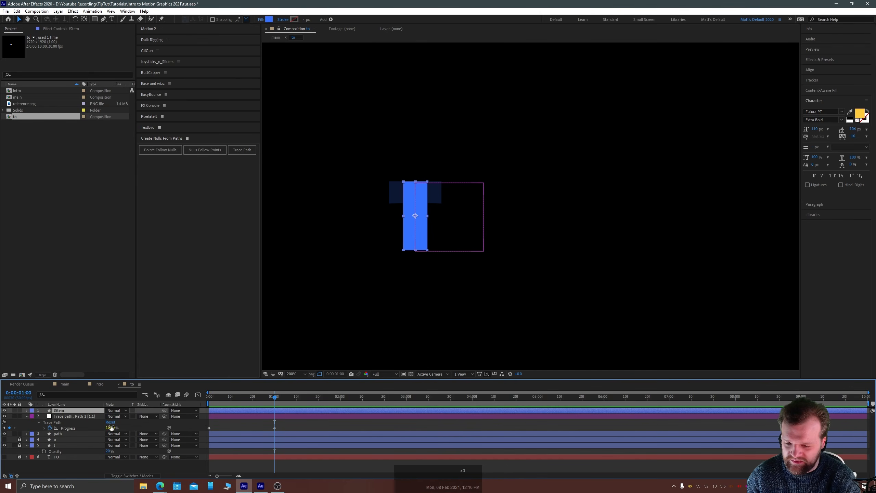
Step: Try parenting the T's stem to the Trace Path null at 0:00:01:00 and scrub through its motion along the spiral
drag(164, 410, 60, 418)
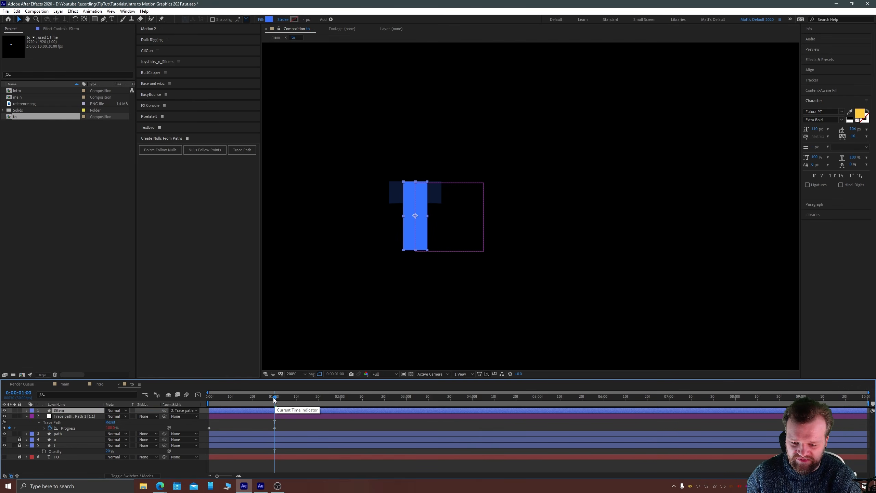
key(comma)
key(comma)
drag(262, 399, 215, 401)
key(space)
drag(397, 312, 443, 243)
scroll(514, 213, down, 1)
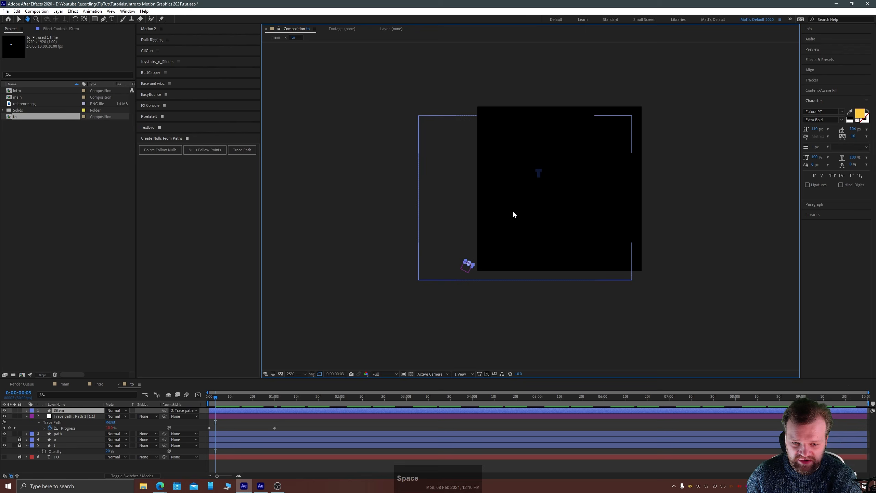
mouse_move(243, 401)
mouse_down()
mouse_move(273, 387)
mouse_move(244, 396)
mouse_up()
Step: Undo the parenting, demonstrate linking the stem to the null at frame 16 instead, and undo that link as well
key(ctrl+z)
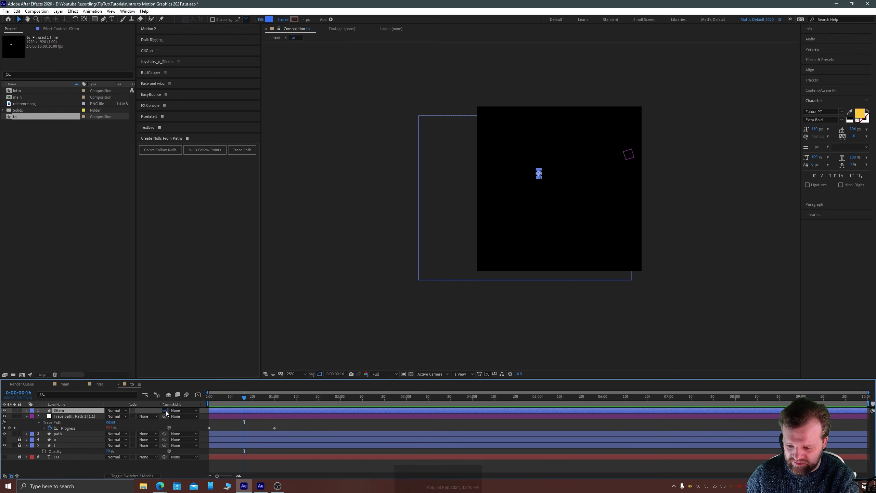
drag(165, 411, 71, 416)
mouse_move(237, 401)
mouse_down()
mouse_move(204, 401)
mouse_move(259, 386)
mouse_up()
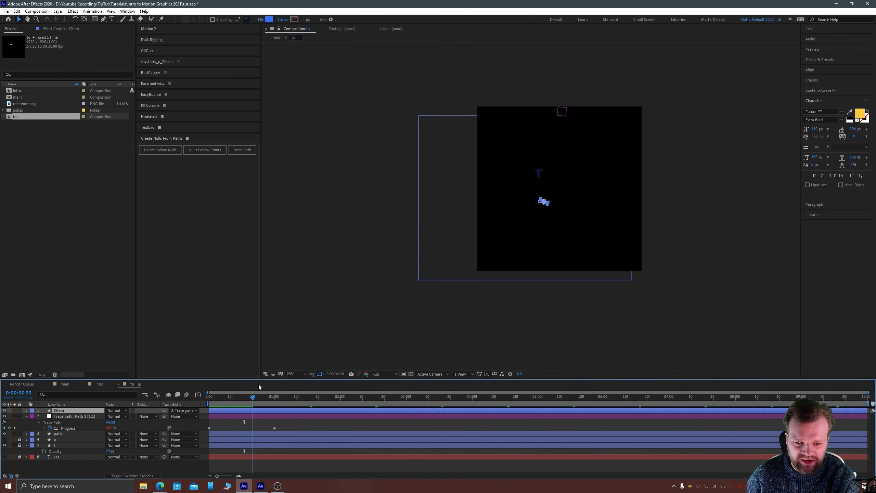
key(ctrl+z)
key(ctrl+z)
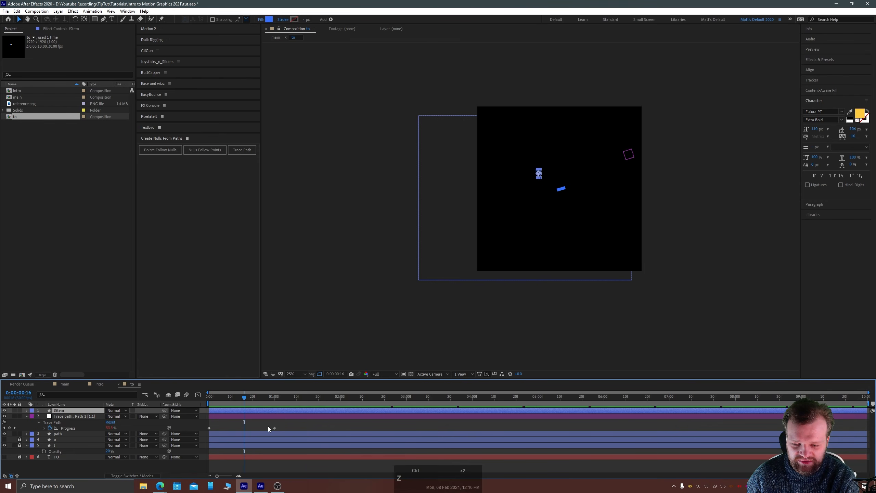
Step: Parent the T's stem to the Trace Path null at 0:00:01:00, where the path ends, and return to the first frame
click(273, 401)
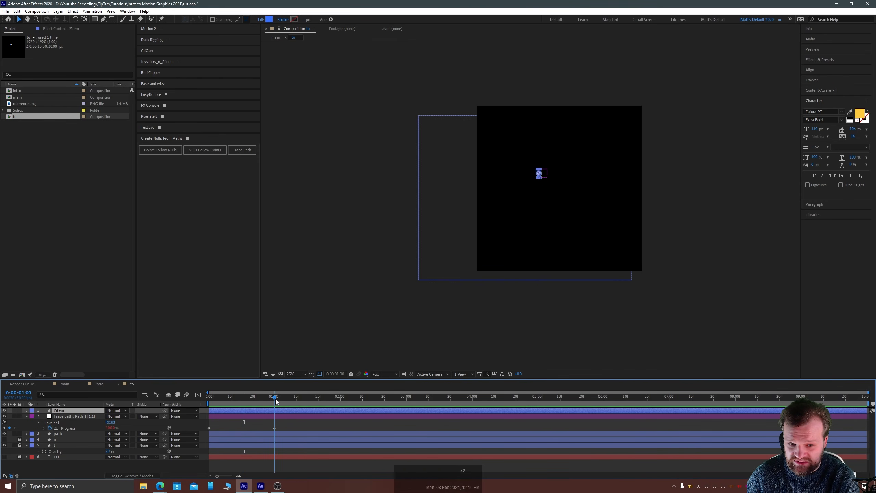
drag(163, 410, 75, 416)
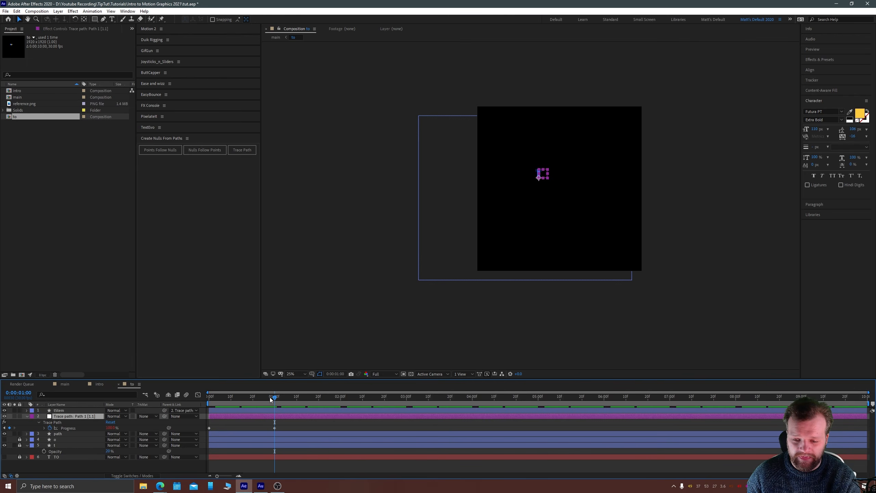
drag(270, 397, 179, 393)
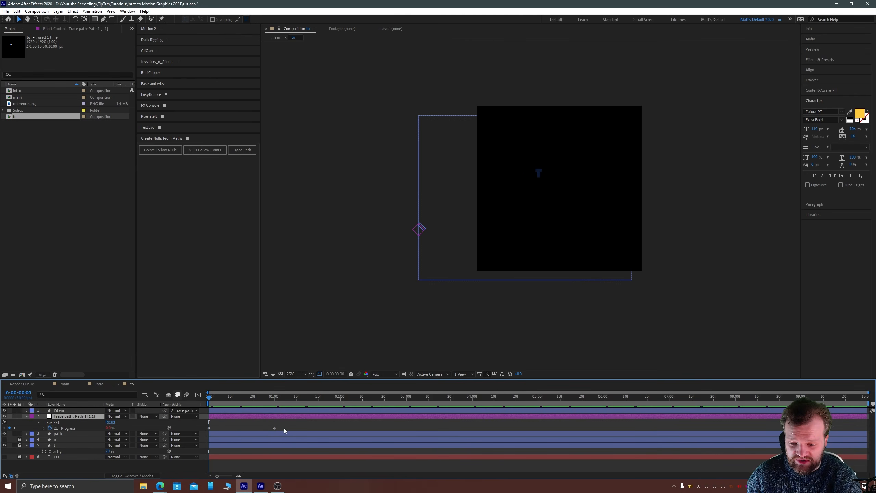
Step: Apply Easy Ease to both Progress keyframes of the null and display their speed graph
drag(283, 427, 191, 439)
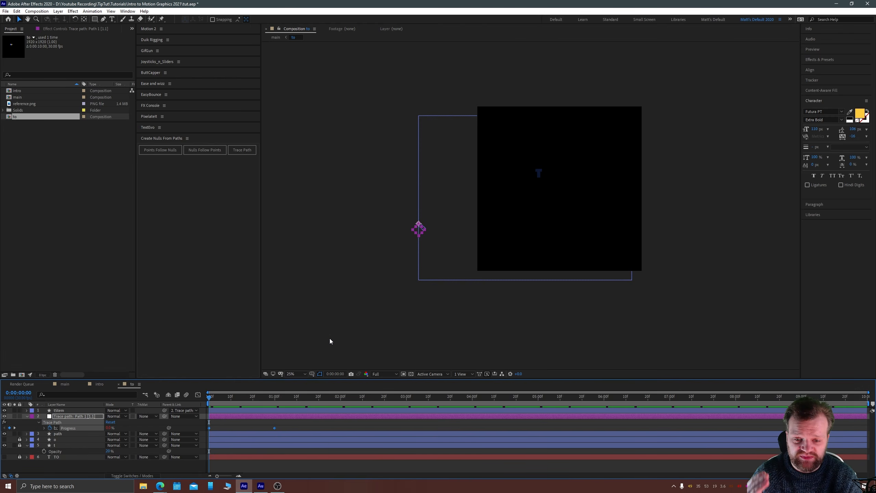
key(F9)
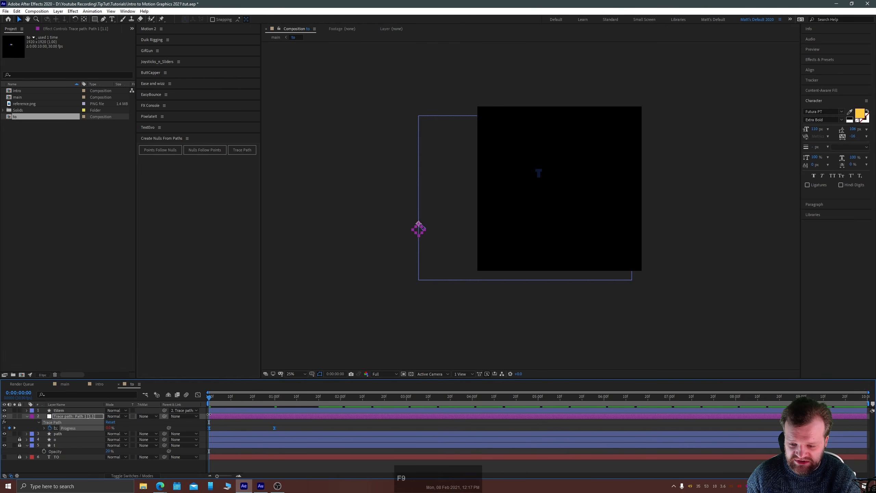
click(197, 395)
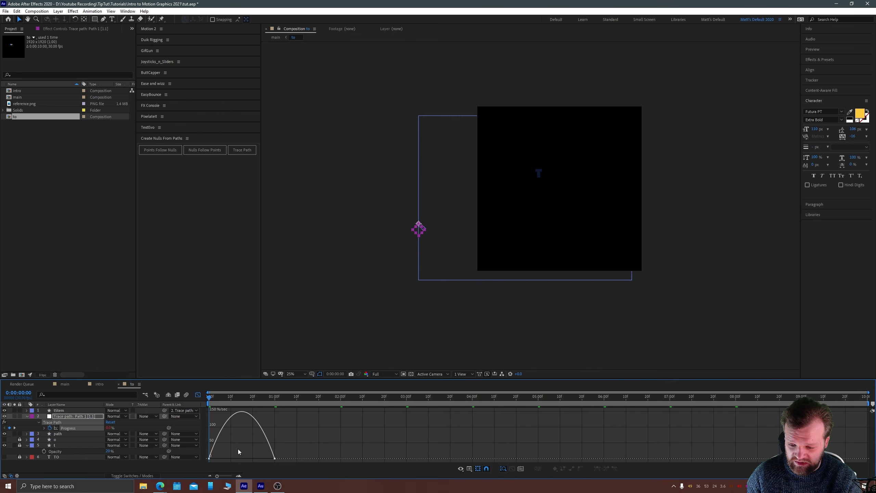
Step: Reshape the Progress speed curve into a slow start with a late, sharp peak, preview the motion, and close the graph
drag(218, 457, 241, 457)
key(space)
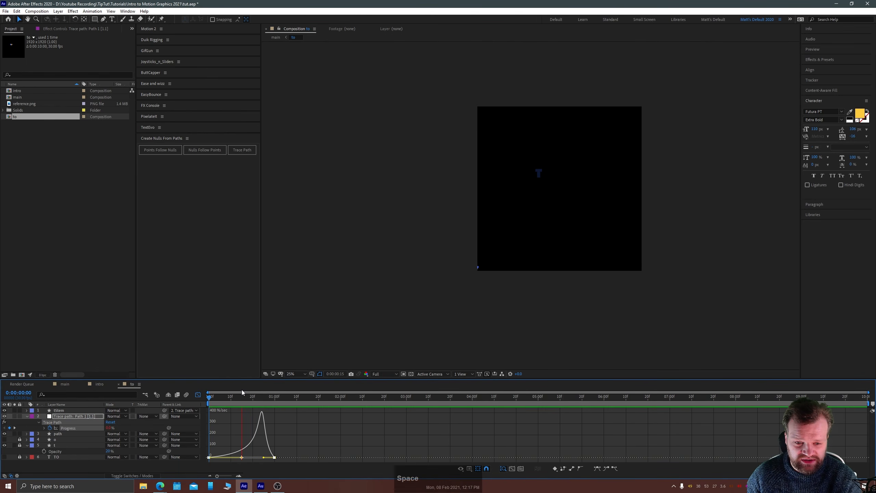
mouse_move(240, 396)
mouse_down()
mouse_move(218, 399)
mouse_move(273, 387)
mouse_move(246, 400)
mouse_up()
drag(263, 458, 280, 444)
drag(258, 401, 211, 402)
click(198, 394)
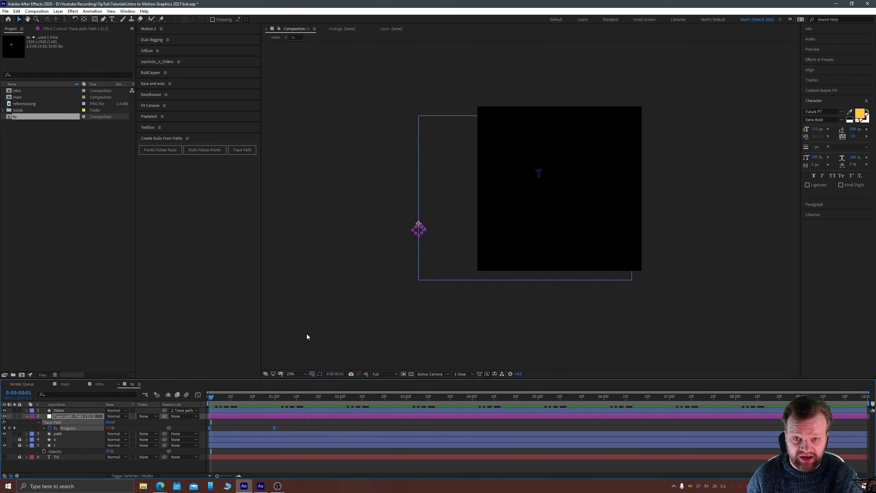
Step: Keyframe the T's stem Scale at the first frame and again at 0:00:01:00
drag(215, 398, 203, 400)
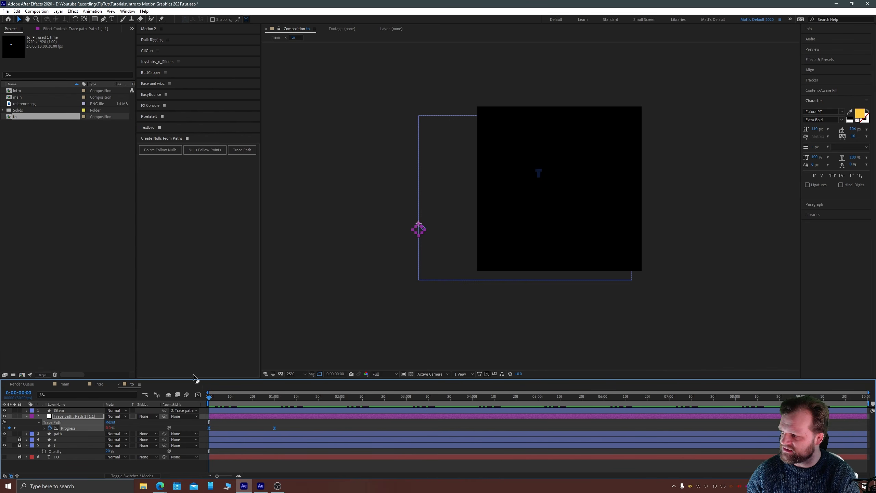
key(alt+Tab)
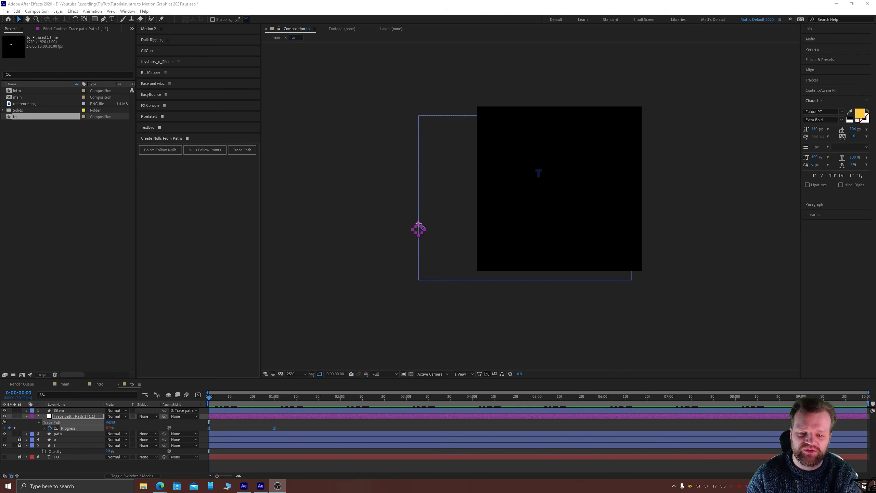
click(58, 410)
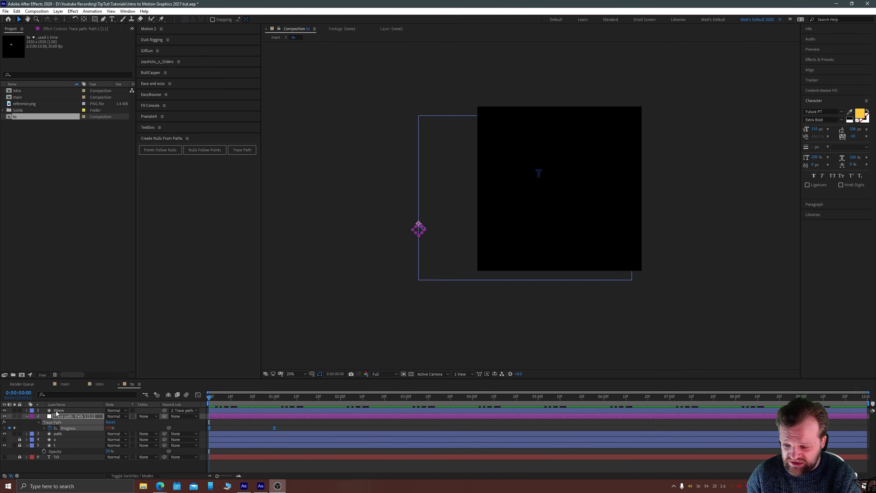
key(s)
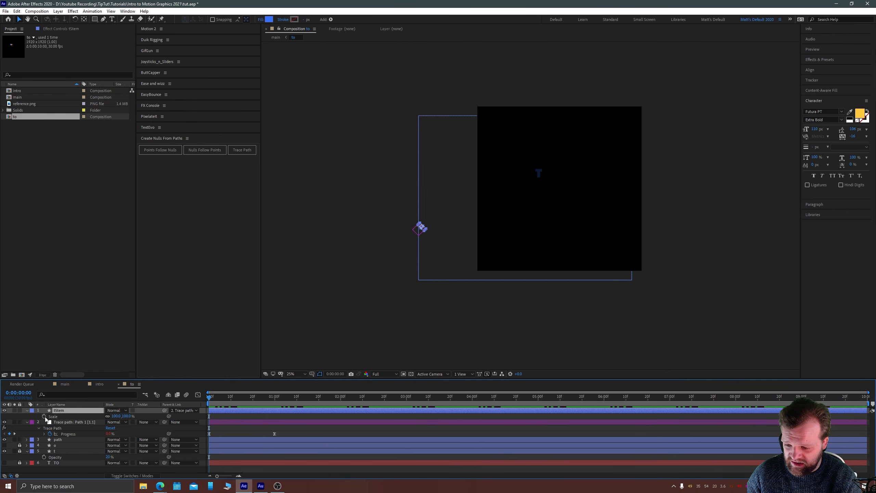
click(44, 416)
click(276, 399)
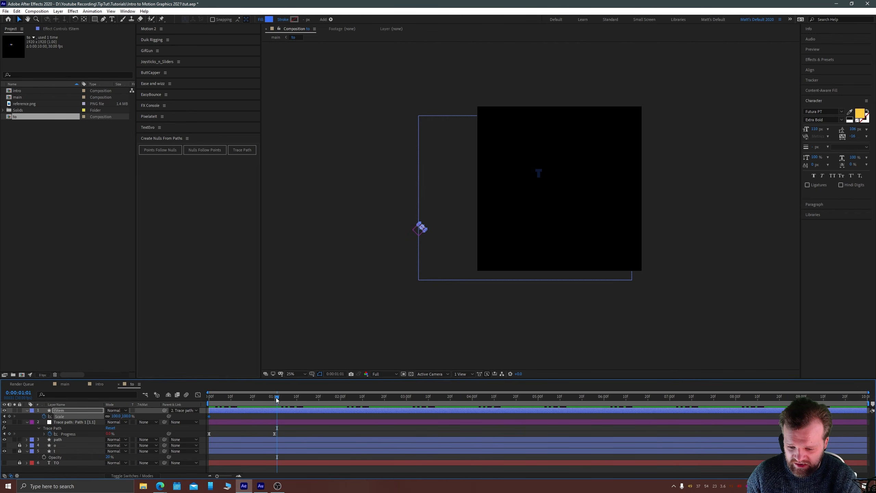
key(Page_Up)
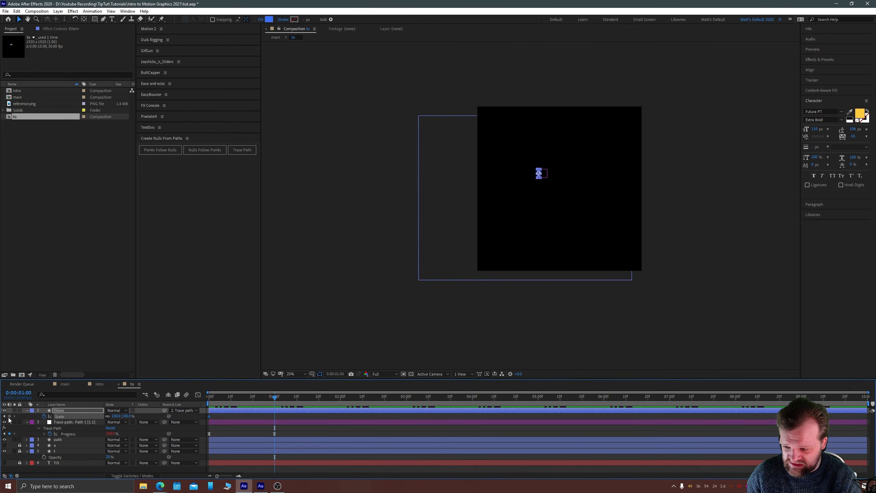
Step: Enlarge the stem's Scale at the first frame to about 1250% and preview it shrinking along the spiral
drag(230, 396, 202, 400)
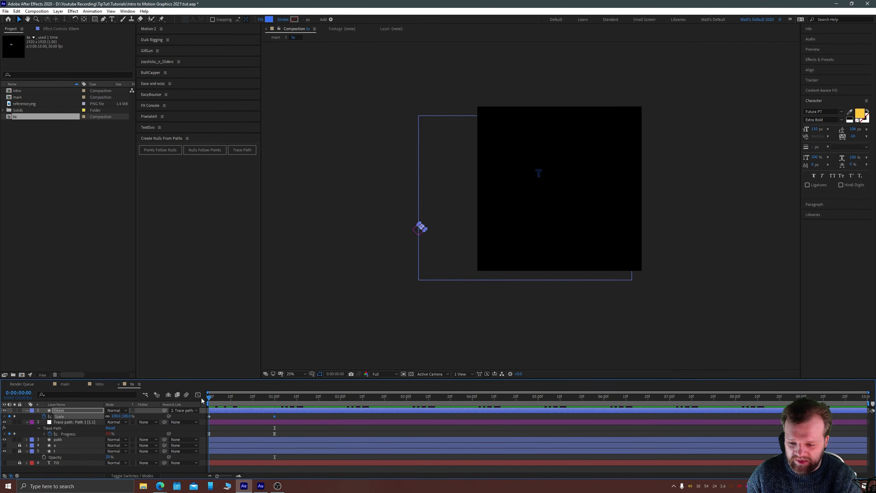
drag(118, 418, 379, 426)
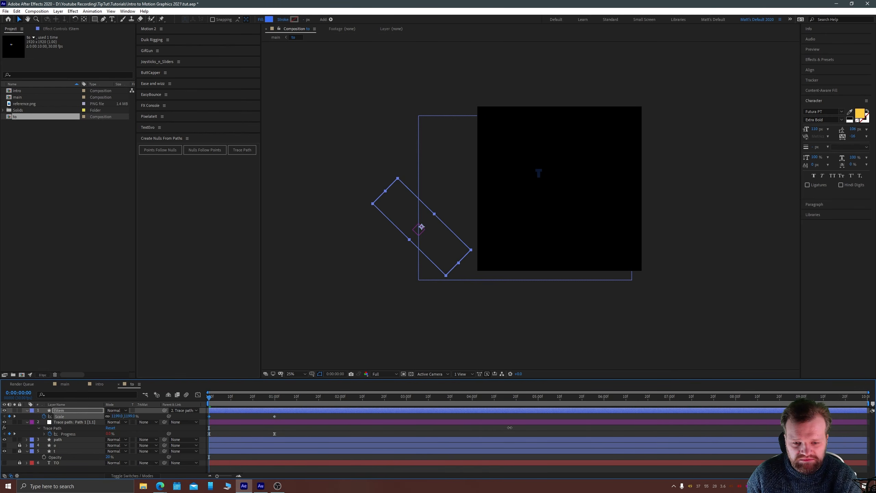
drag(215, 400, 184, 399)
key(space)
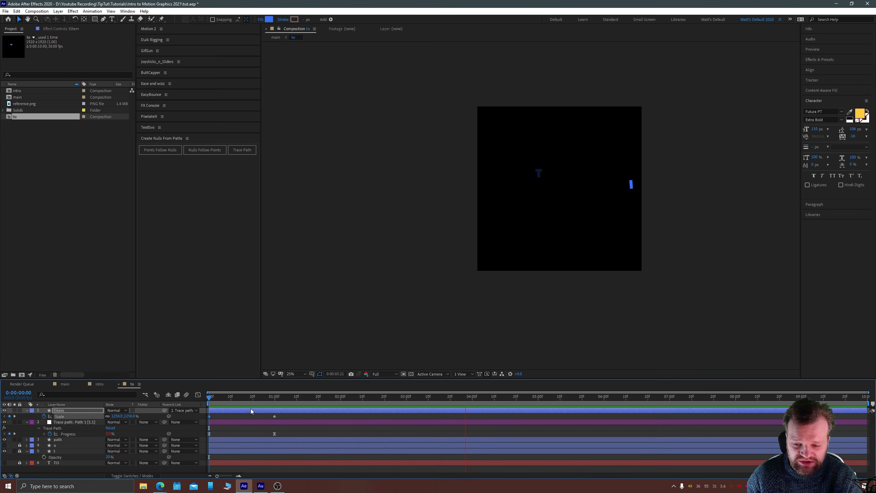
key(space)
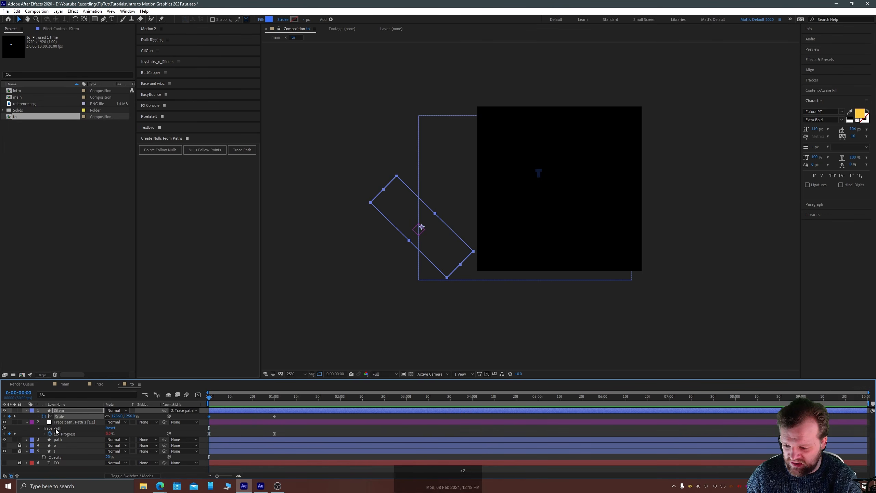
Step: Delete the loop expression from the Progress property of the path-tracing null
click(42, 429)
click(39, 428)
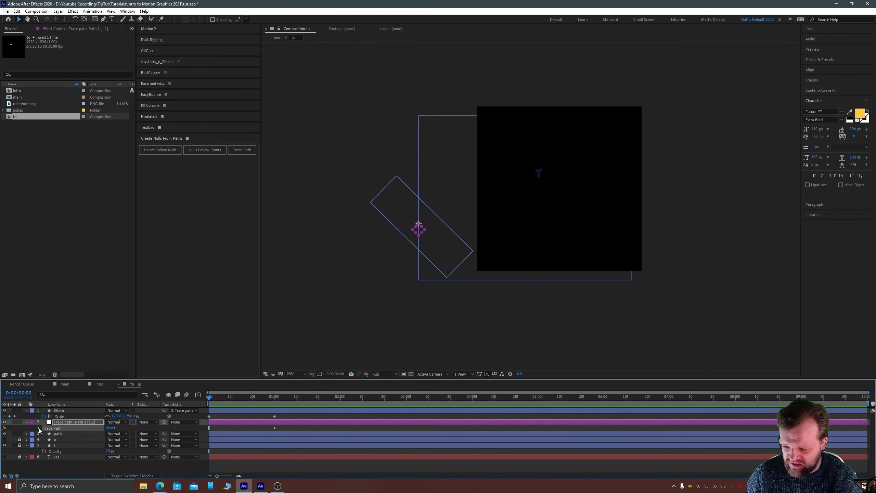
click(39, 428)
click(44, 446)
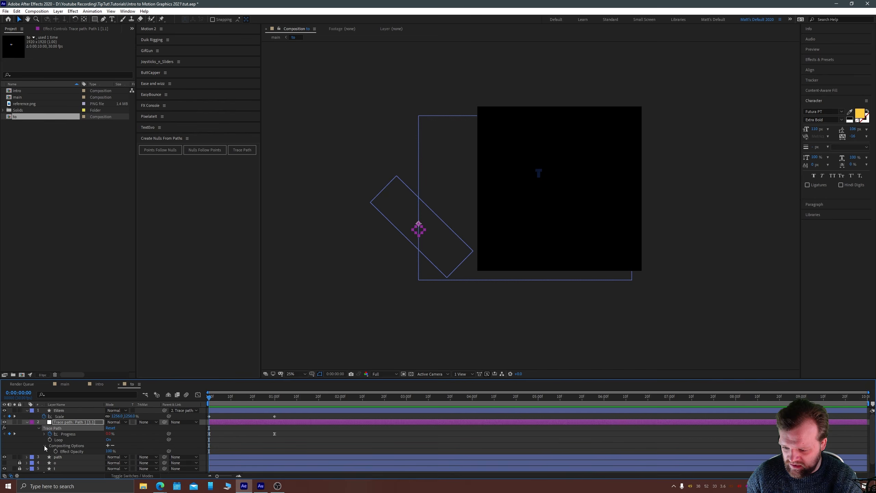
click(44, 434)
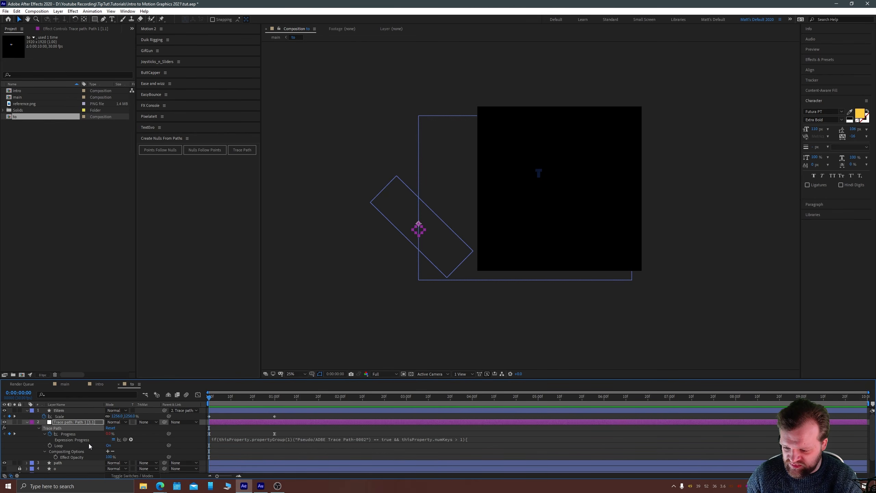
click(229, 441)
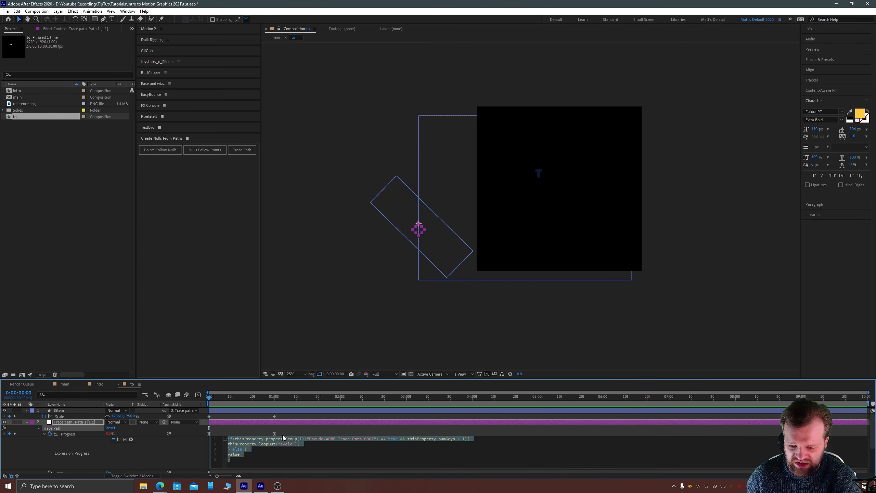
key(BackSpace)
click(313, 314)
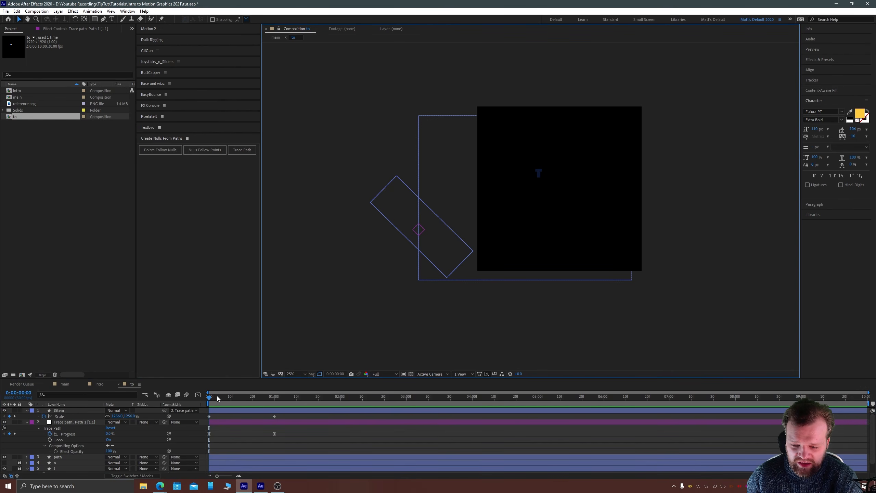
Step: Delay the ending Scale and Progress keyframes to 0:00:02:00 and preview the stem's motion
drag(217, 396, 273, 383)
drag(290, 440, 225, 415)
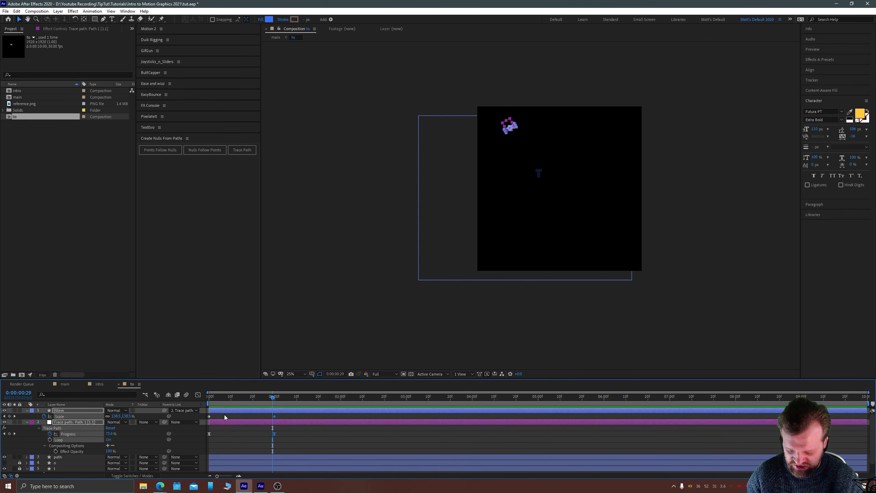
key(alt)
key(alt)
key(alt+shift+Right)
key(alt+shift+Right)
key(alt+shift+Right)
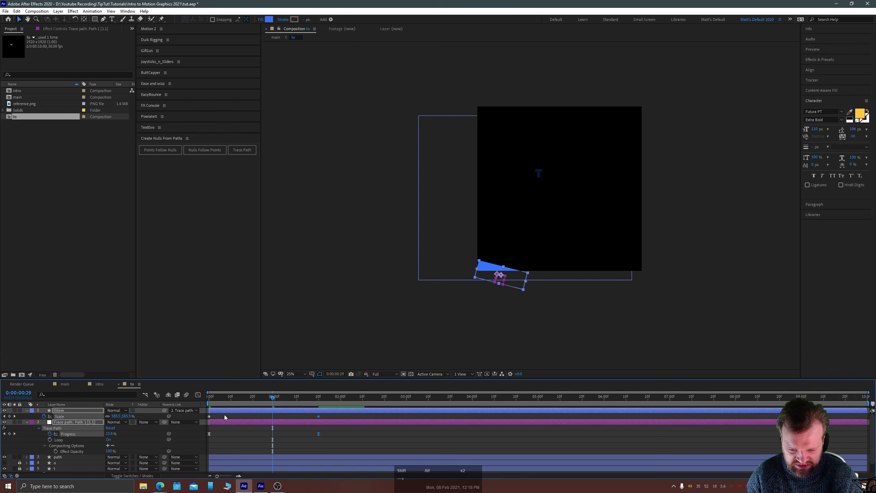
drag(248, 395, 190, 402)
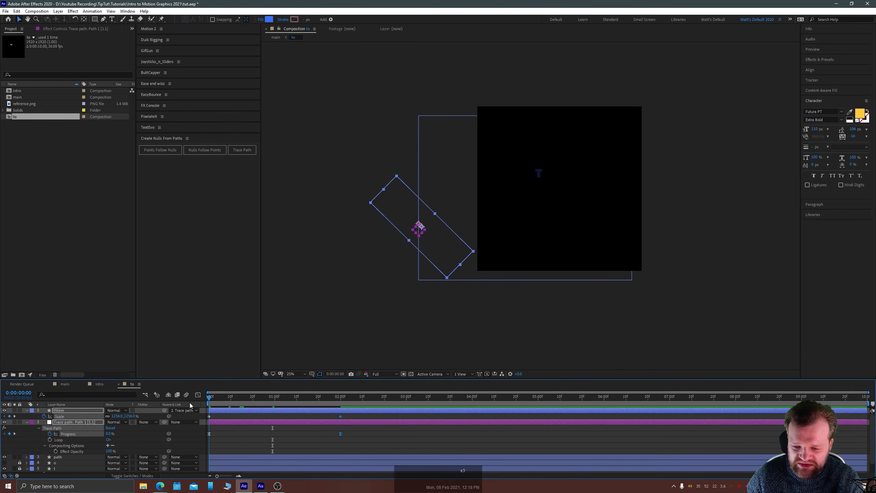
key(space)
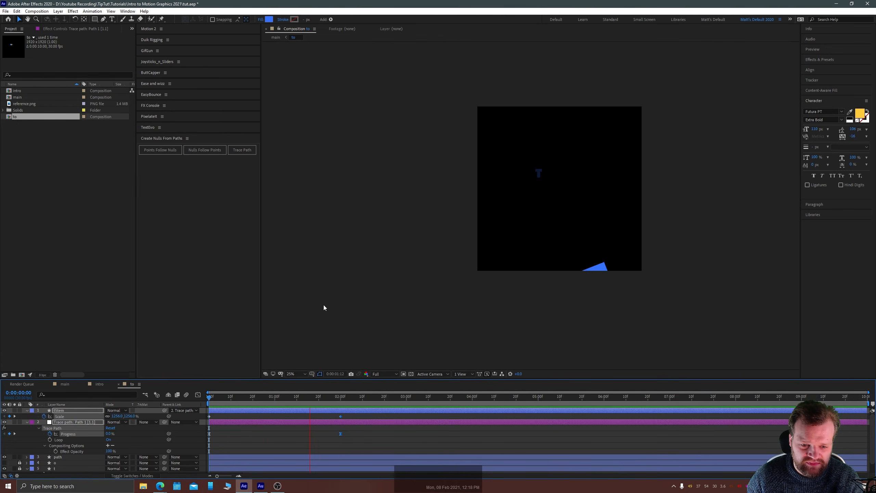
Step: Apply Easy Ease to all Scale and Progress keyframes and scrub the animation to about 0:00:01:11
drag(326, 399, 207, 443)
drag(376, 446, 198, 411)
key(F9)
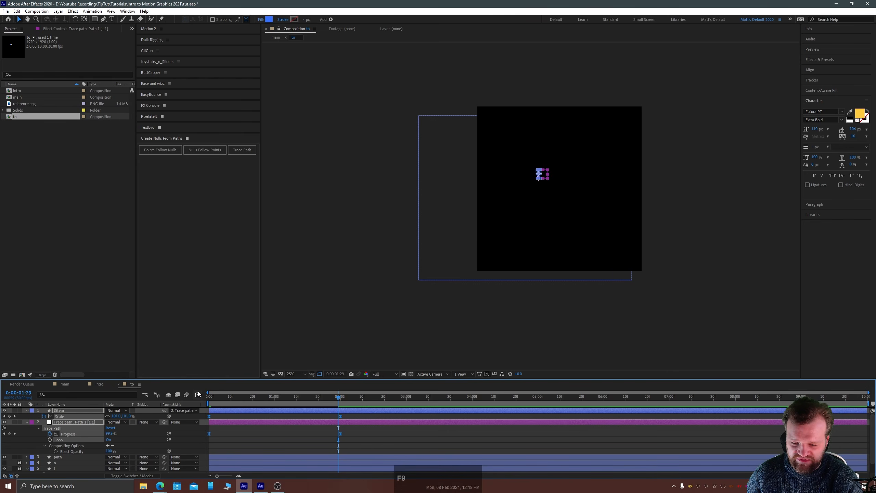
drag(217, 397, 299, 365)
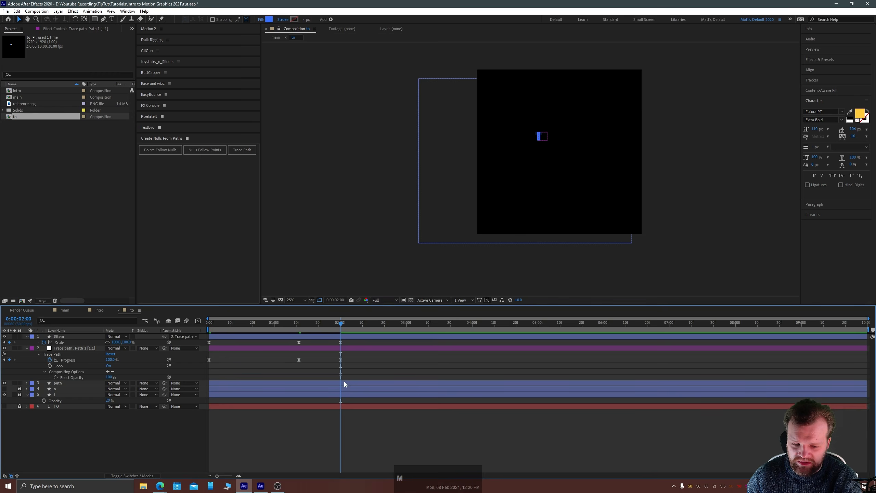
Step: Convert all Scale and Progress keyframes to linear interpolation and preview the motion from the first frame
drag(358, 374, 209, 345)
ctrl+click(209, 342)
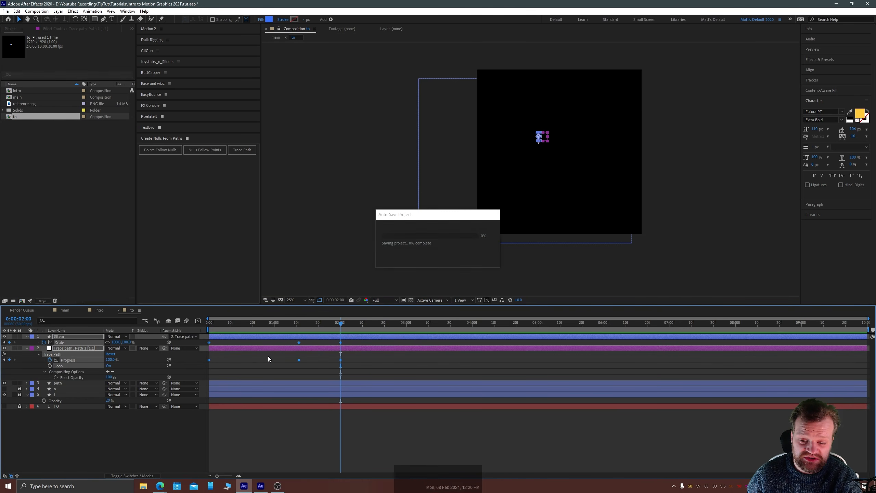
key(Home)
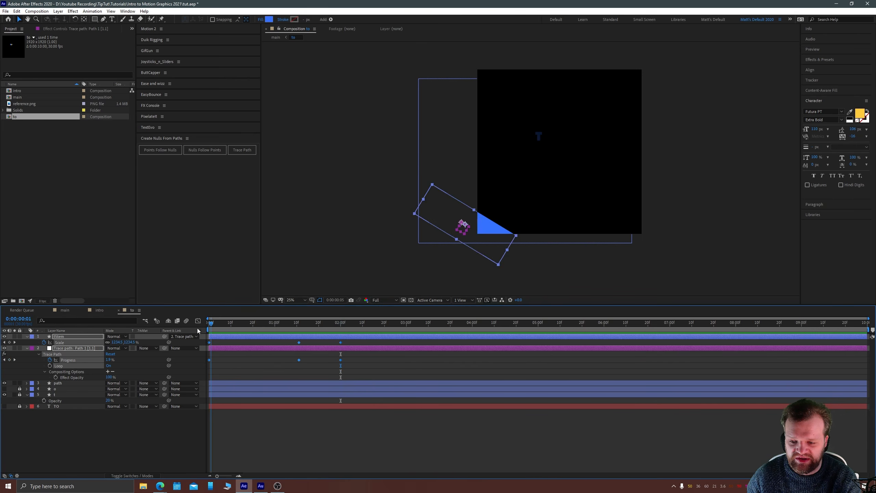
key(space)
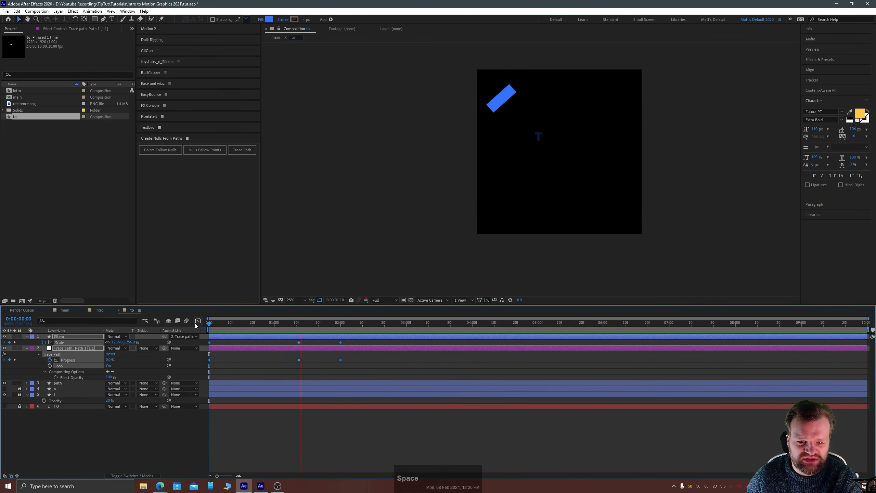
key(space)
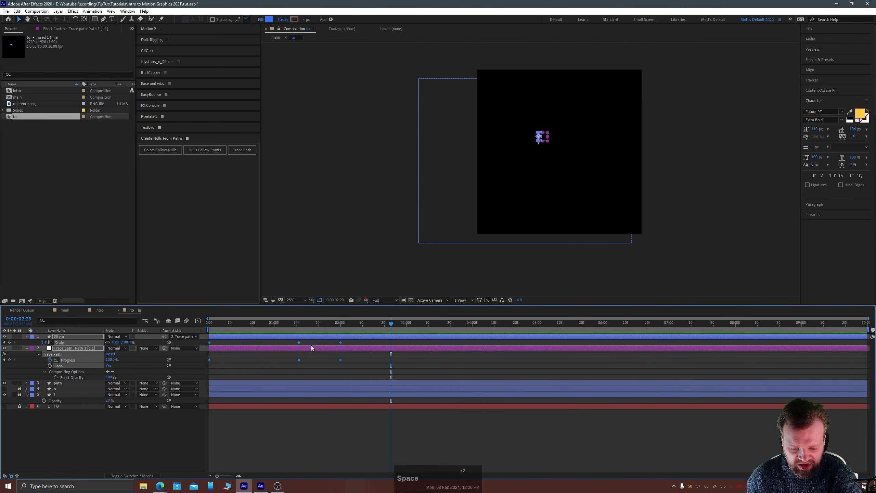
Step: Apply Easy Ease to the selected Scale and Progress keyframes, compare their value graph, and display the speed graph
key(F9)
click(197, 322)
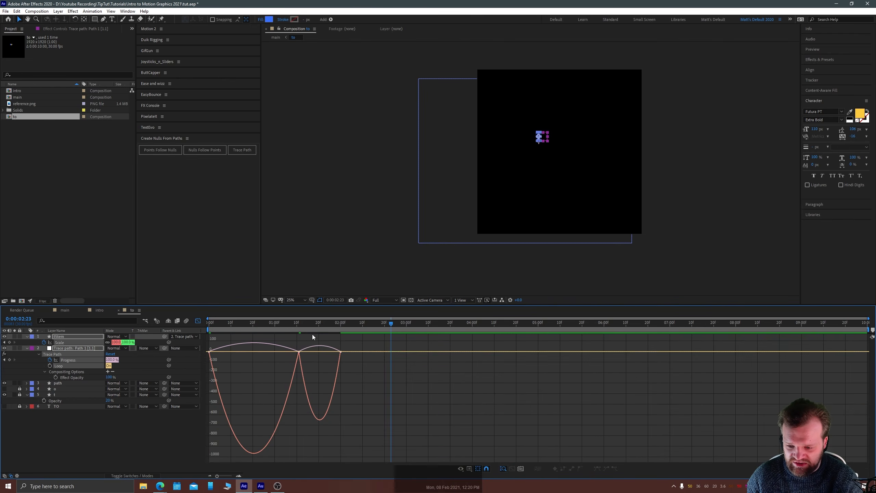
right_click(464, 461)
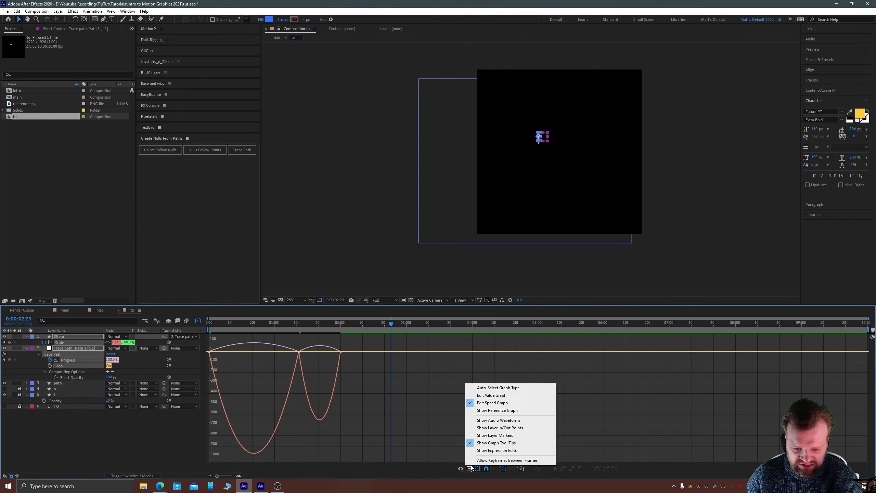
click(484, 397)
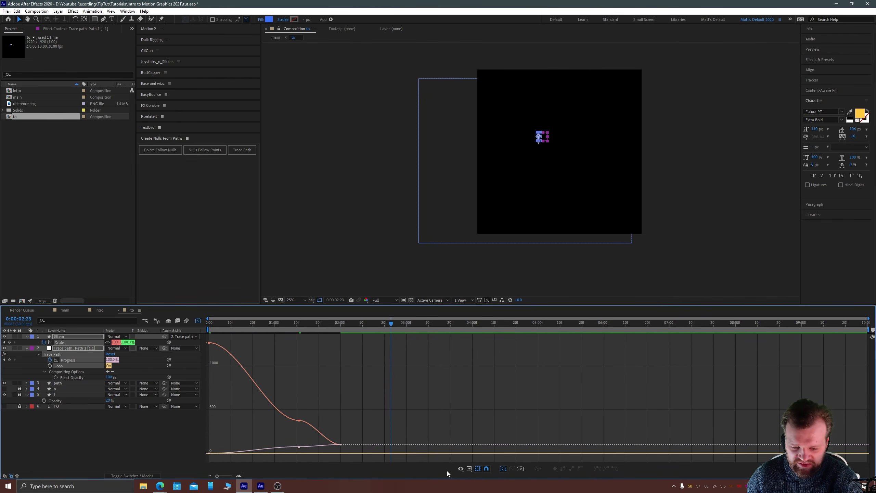
click(469, 468)
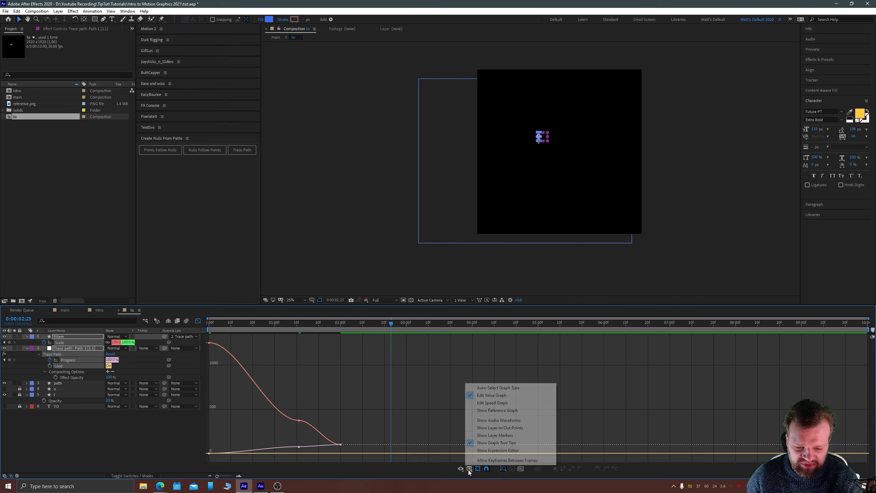
click(486, 402)
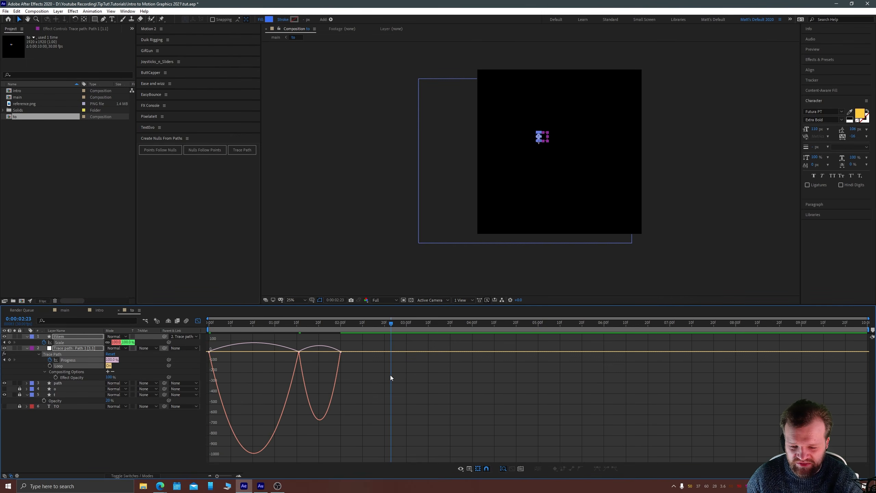
Step: Select all keyframes in the speed graph and play back the stem's eased flight along the spiral
drag(391, 377, 230, 359)
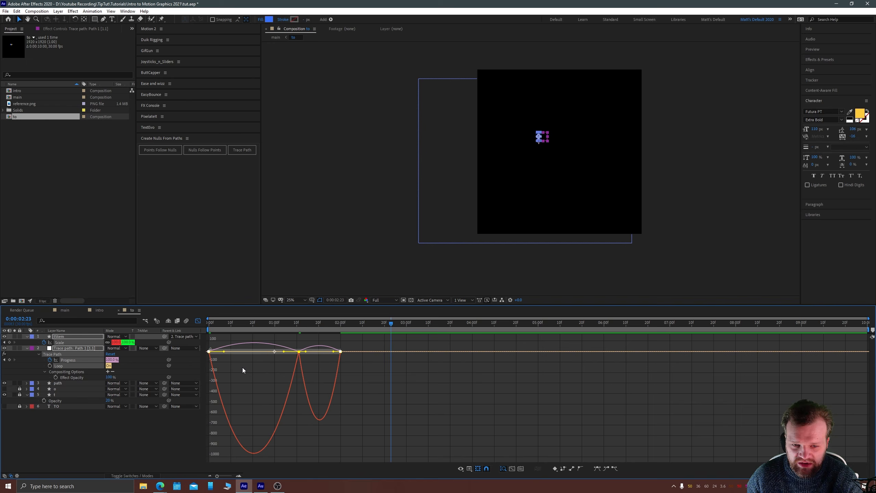
scroll(499, 182, up, 1)
key(space)
drag(491, 111, 443, 107)
scroll(478, 148, down, 1)
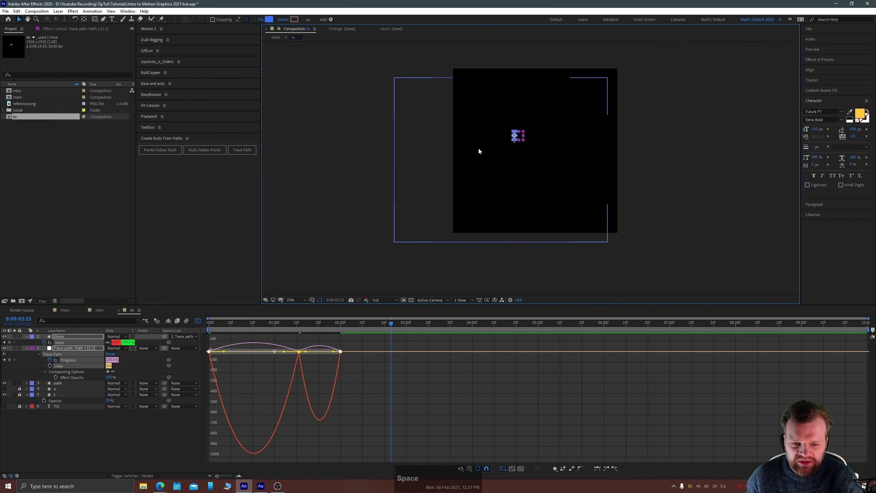
drag(221, 323, 297, 308)
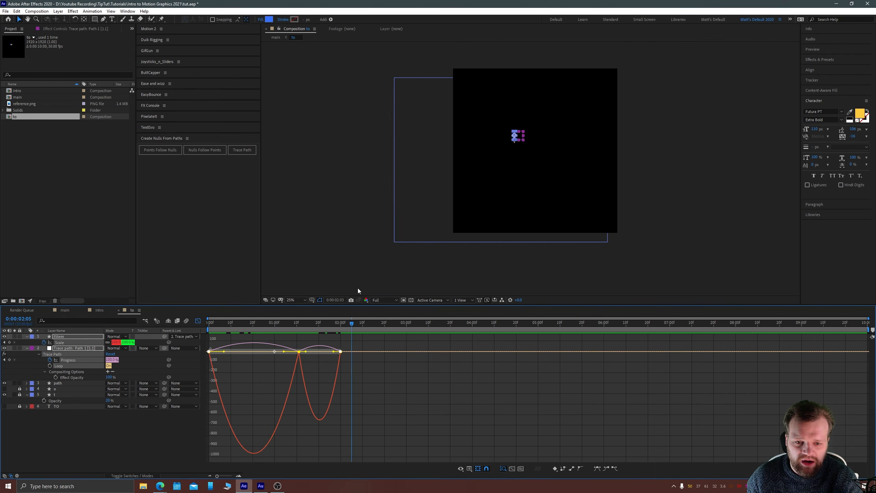
key(space)
key(space)
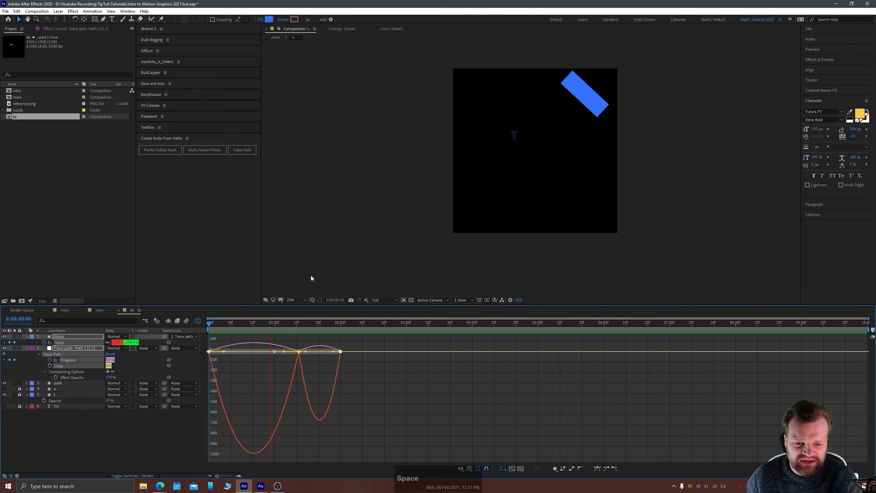
key(space)
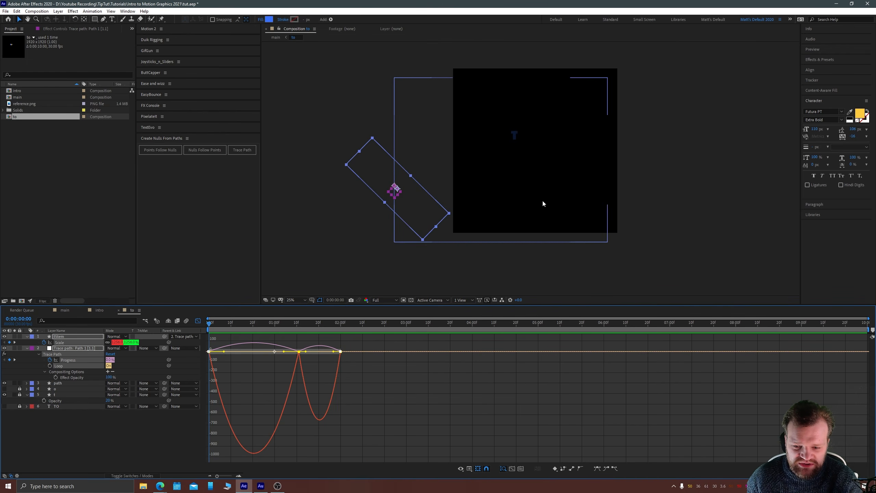
Step: Reshape both speed curves with an early peak before the middle keyframes and a sharp peak at the end, previewing the motion
drag(308, 364, 253, 351)
key(space)
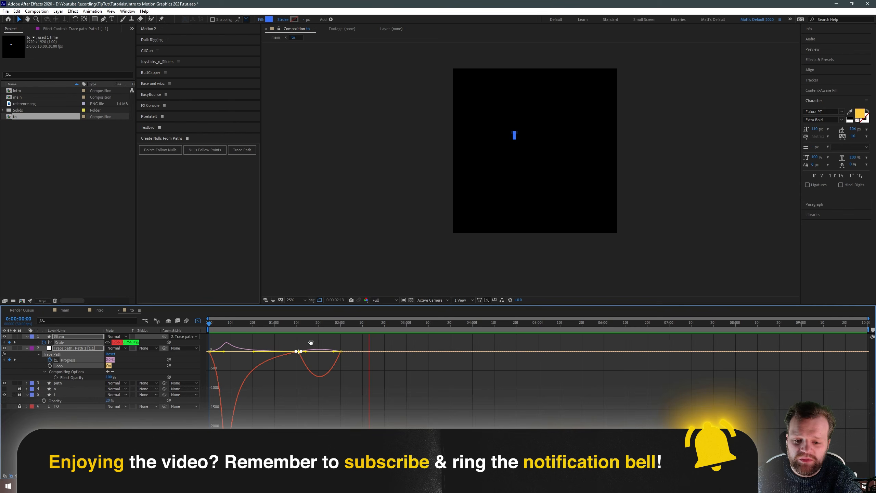
drag(292, 371, 347, 352)
mouse_move(307, 323)
mouse_down()
mouse_move(345, 317)
mouse_move(298, 323)
mouse_up()
key(space)
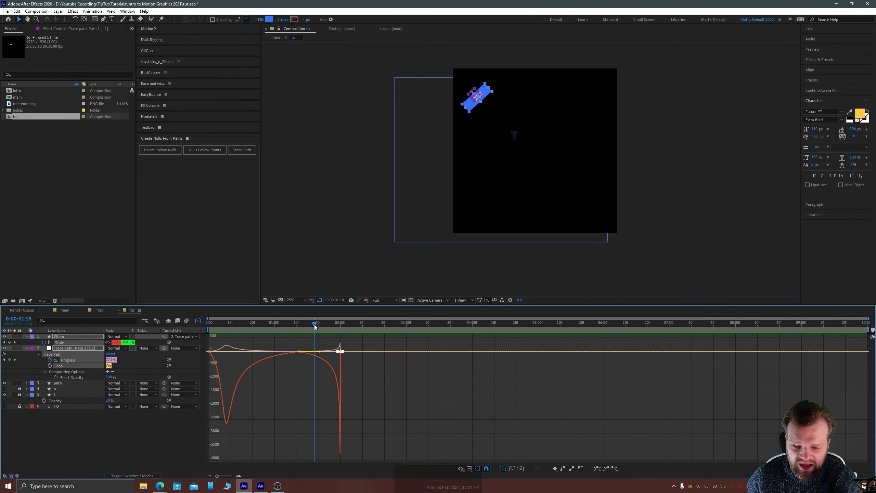
Step: Undo the last easing change, shorten the end keyframes' incoming ease to peak just before 0:00:02:00, and preview it
key(ctrl+z)
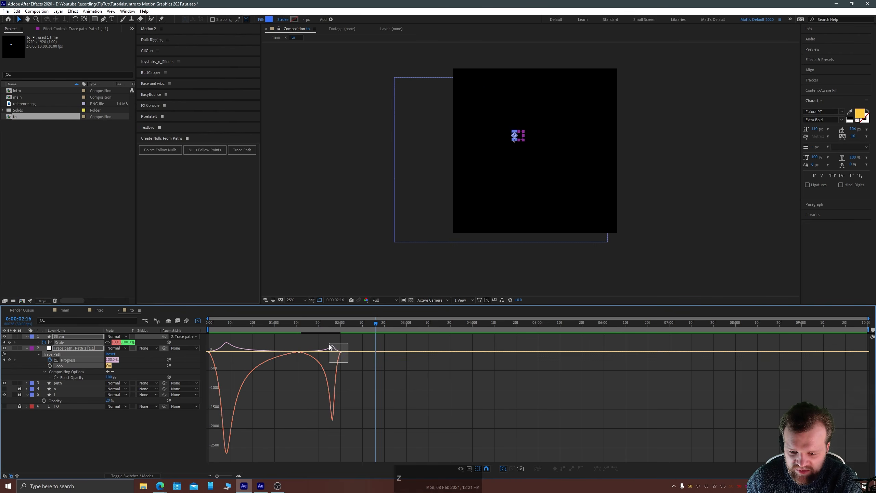
scroll(329, 362, up, 2)
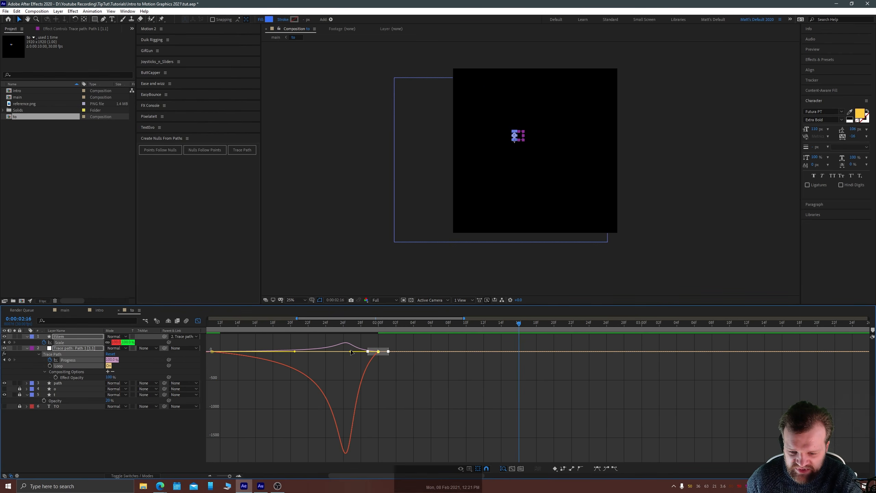
drag(351, 352, 373, 351)
click(290, 323)
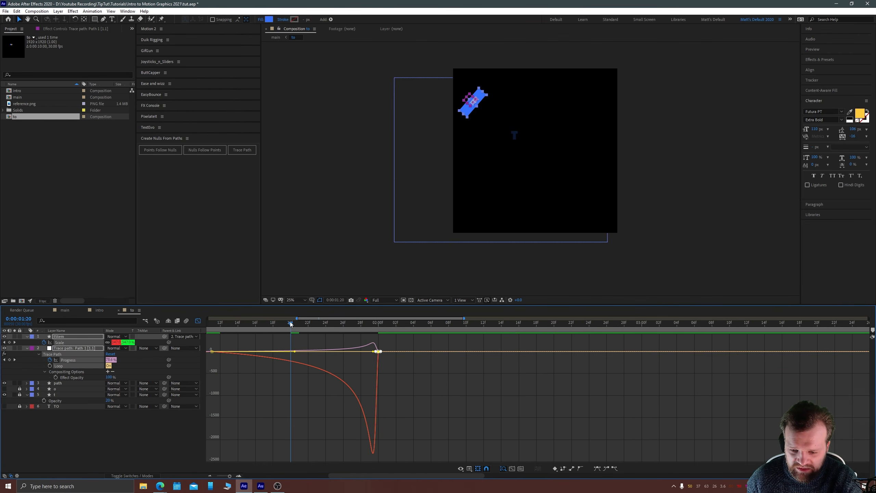
drag(290, 322, 266, 330)
key(space)
scroll(371, 354, down, 2)
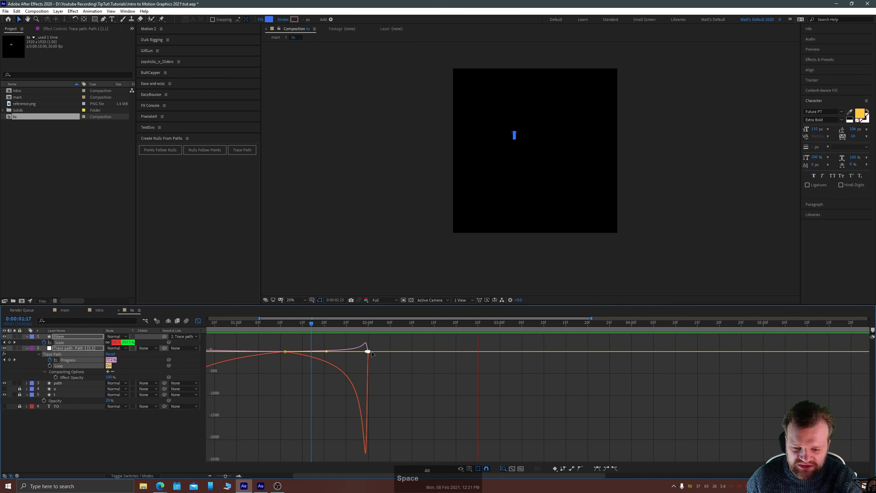
scroll(372, 354, down, 2)
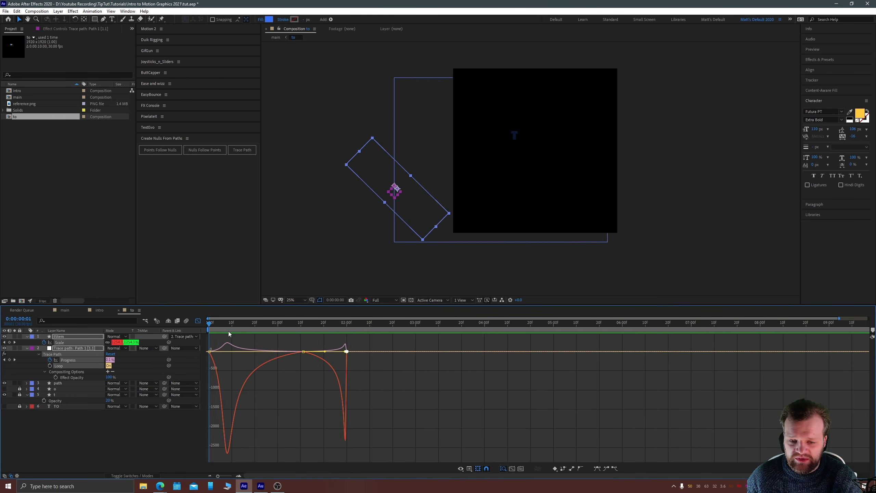
Step: Move the time to 0:00:01:11, select all Scale and Progress keyframes, and display their value graph
drag(277, 324, 302, 328)
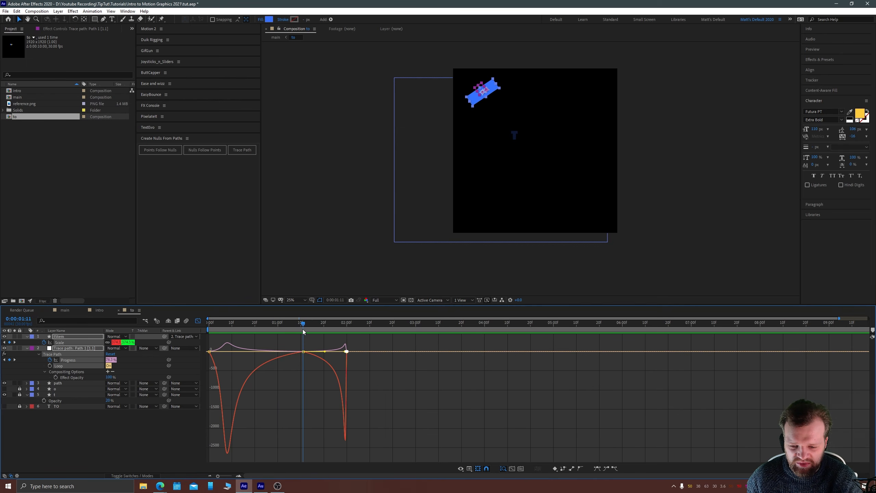
drag(381, 374, 206, 335)
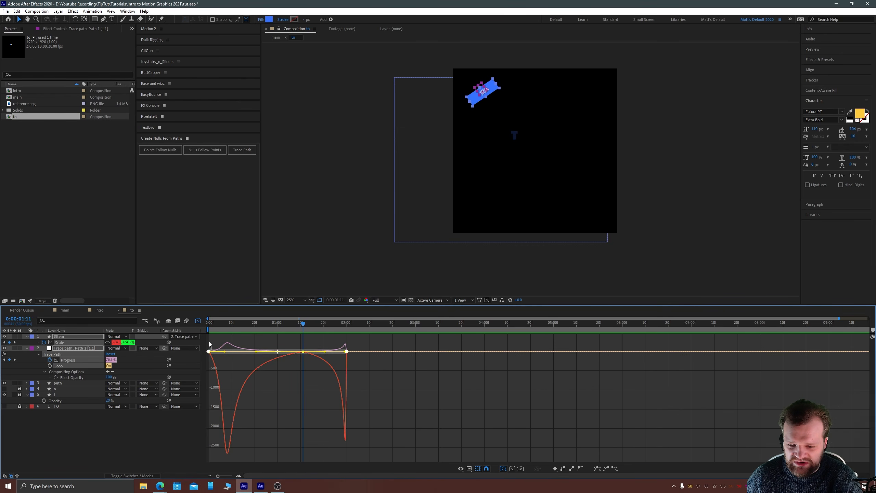
click(469, 471)
click(472, 397)
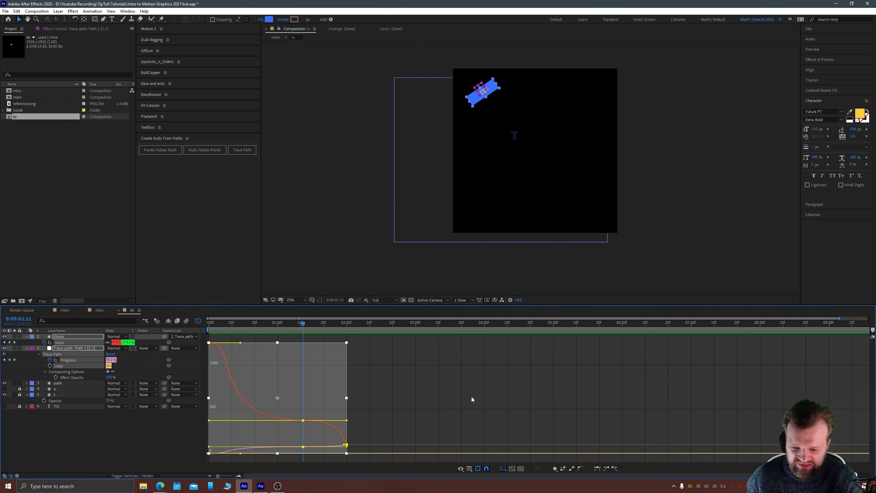
Step: Display the Scale and Progress value curves together and tilt both handles of the middle Scale keyframe along the curve's downward slope
click(425, 388)
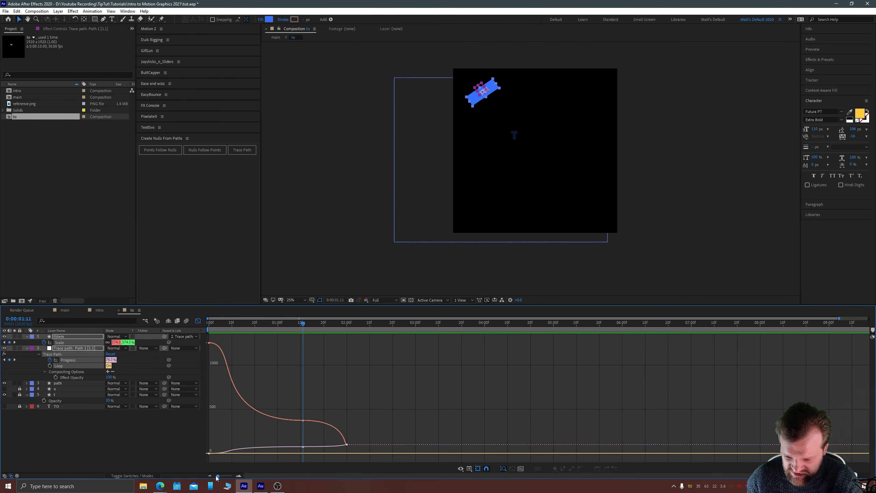
drag(217, 477, 226, 476)
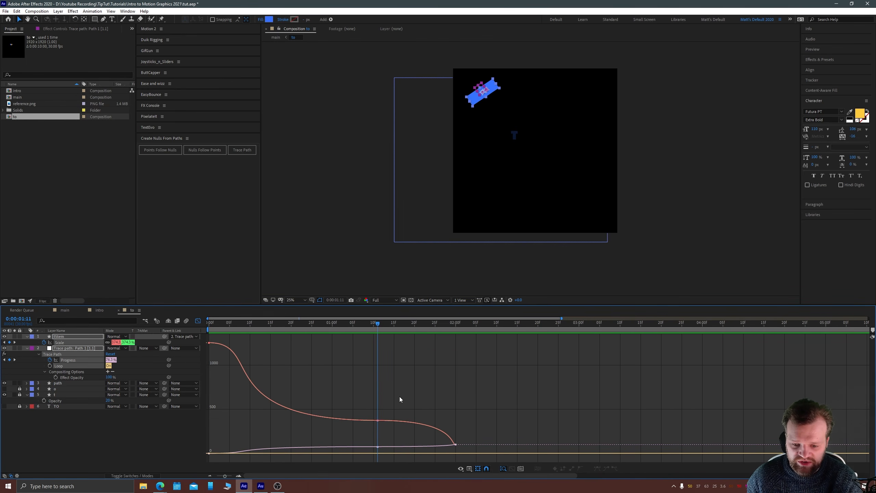
click(58, 335)
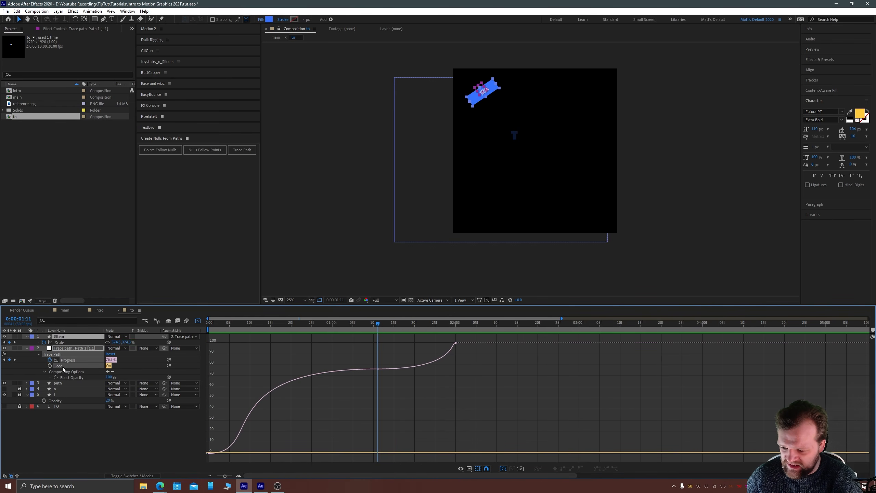
click(67, 359)
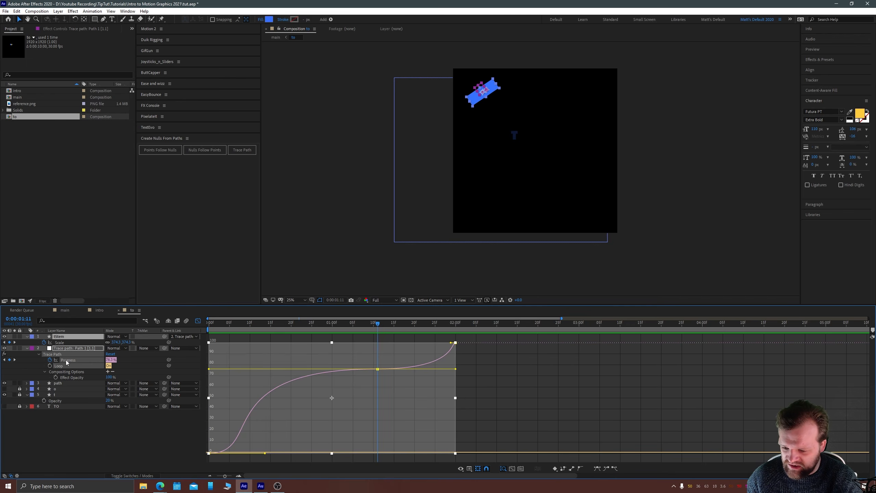
click(58, 342)
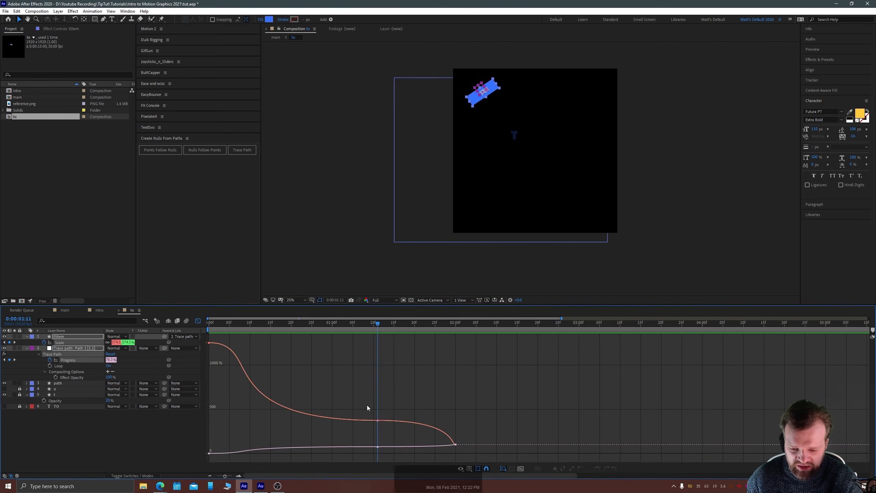
click(377, 420)
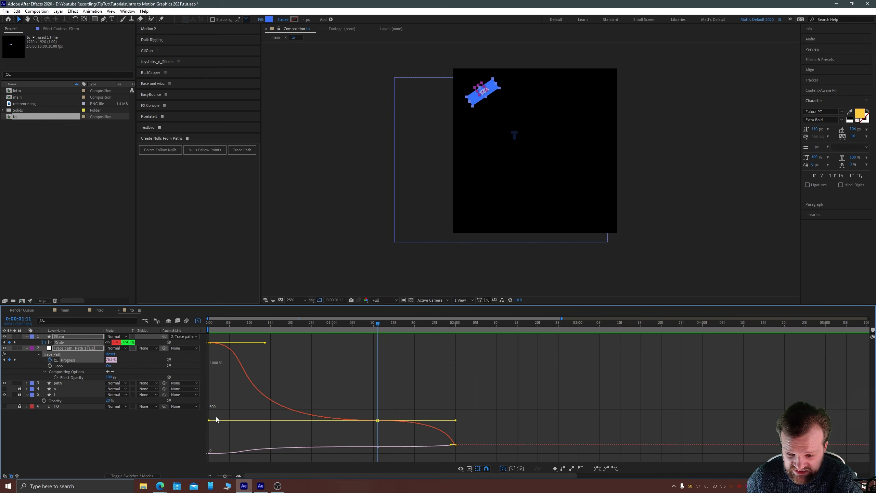
drag(209, 420, 208, 402)
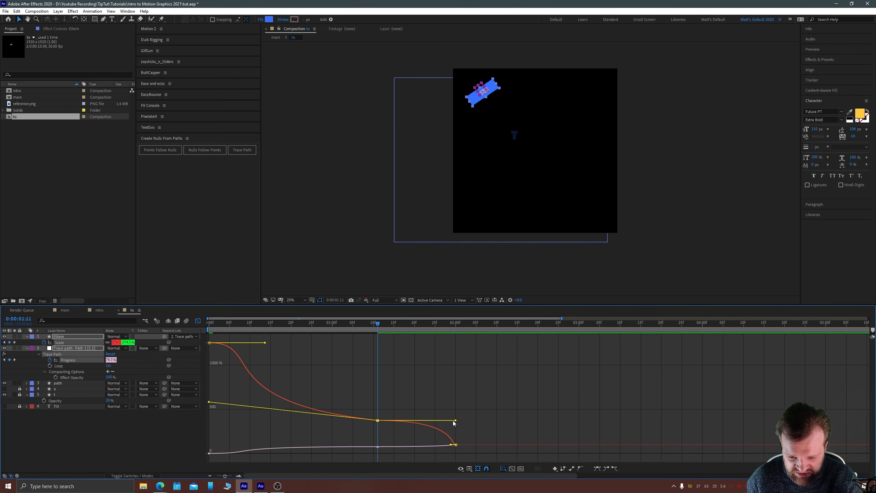
drag(454, 421, 451, 430)
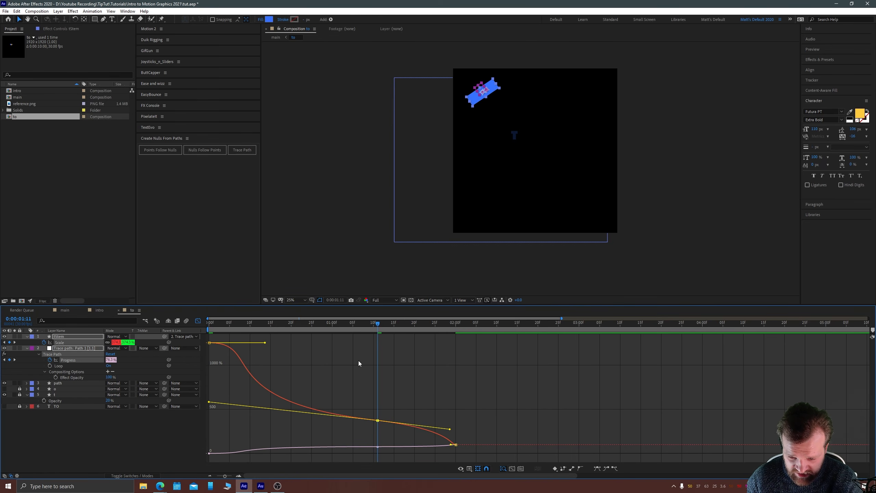
drag(331, 324, 376, 335)
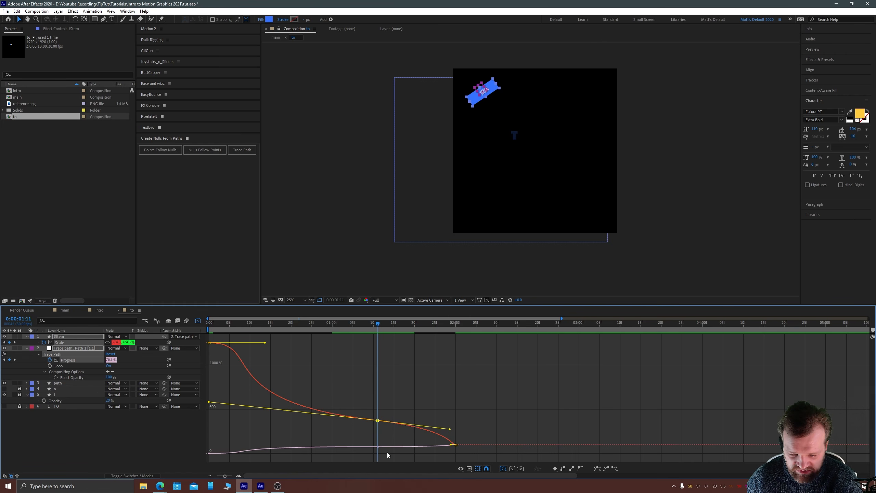
Step: Tilt both handles of the middle Progress keyframe along the curve's upward slope and play back the stem's flight
drag(387, 452, 367, 441)
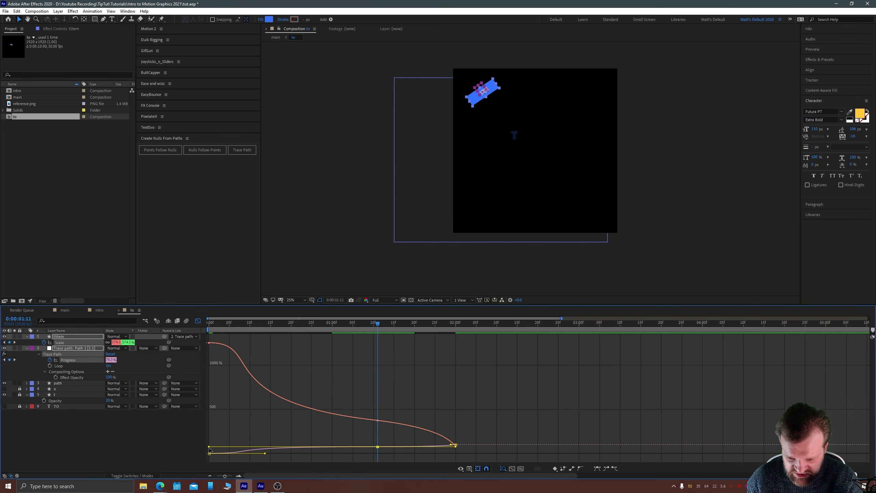
drag(209, 449, 209, 452)
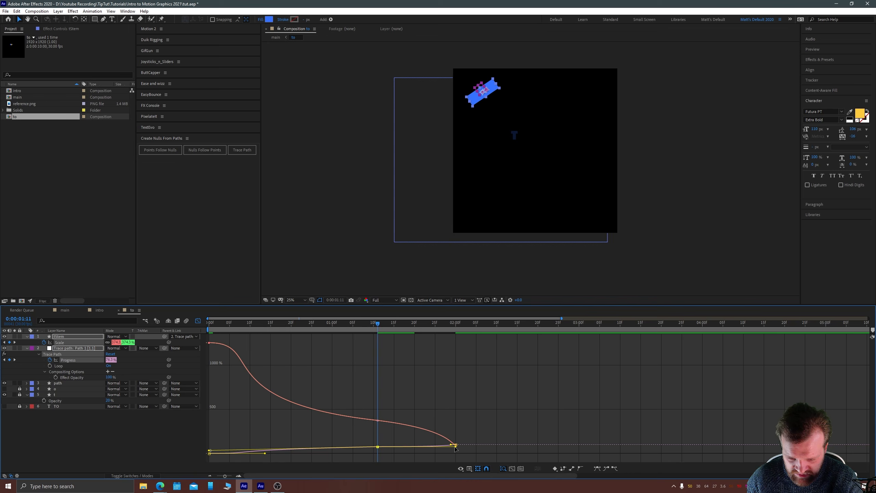
drag(455, 447, 455, 447)
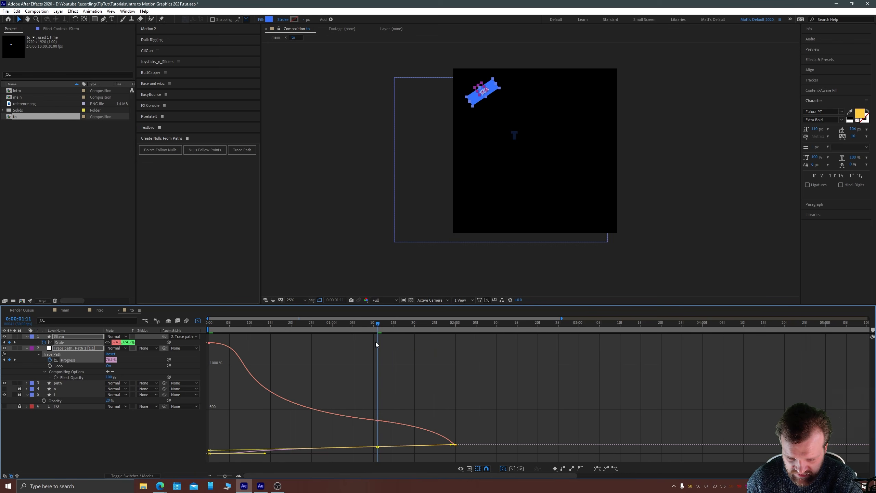
drag(377, 324, 176, 326)
key(space)
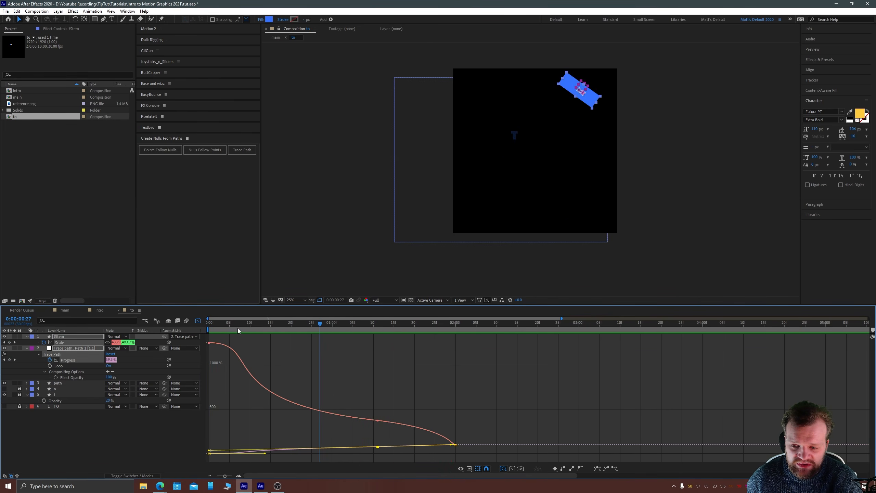
click(198, 320)
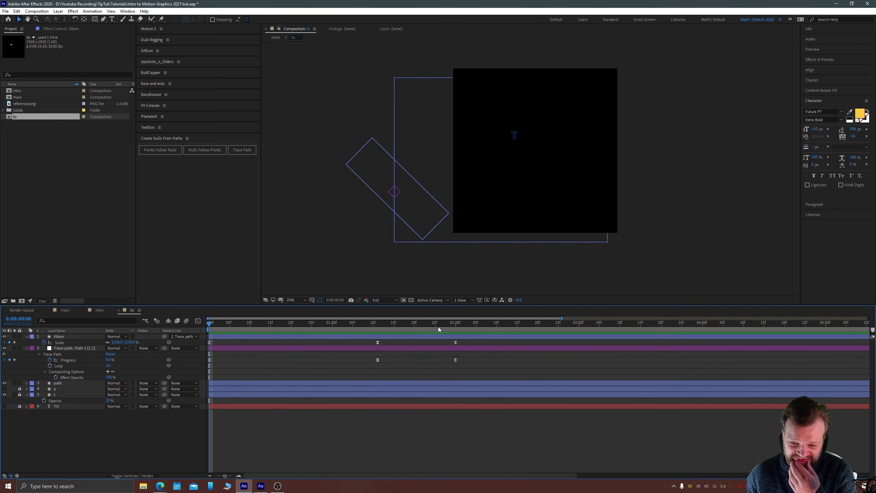
Step: Select all Scale and Progress keyframes in the layer view and check the intro composition's timing at 0:00:01:05
drag(438, 326, 190, 328)
drag(495, 377, 208, 341)
click(361, 324)
drag(367, 324, 352, 325)
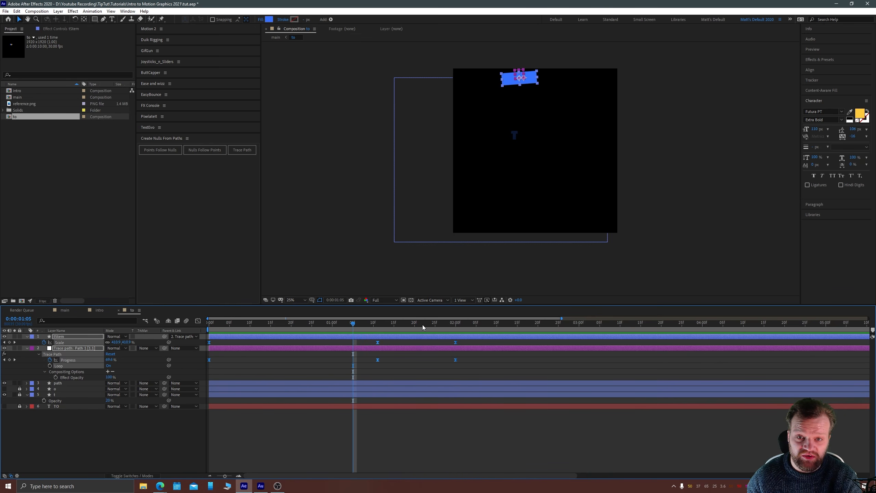
click(96, 312)
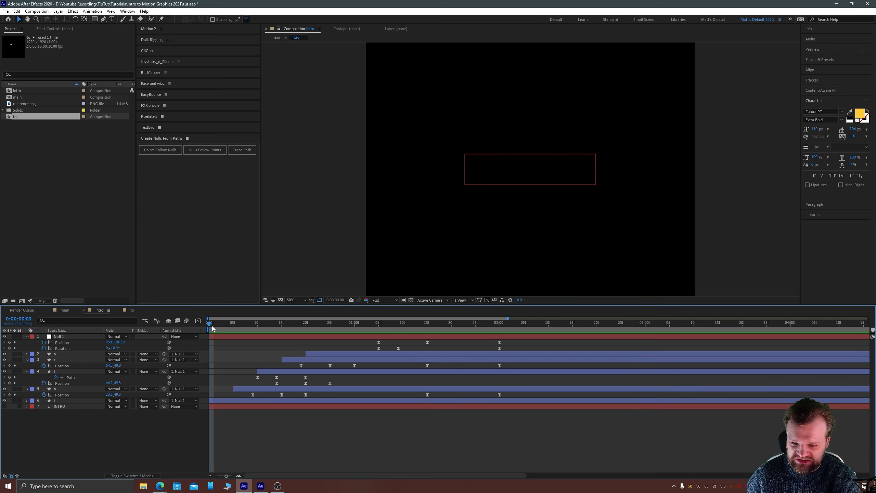
drag(212, 327, 379, 338)
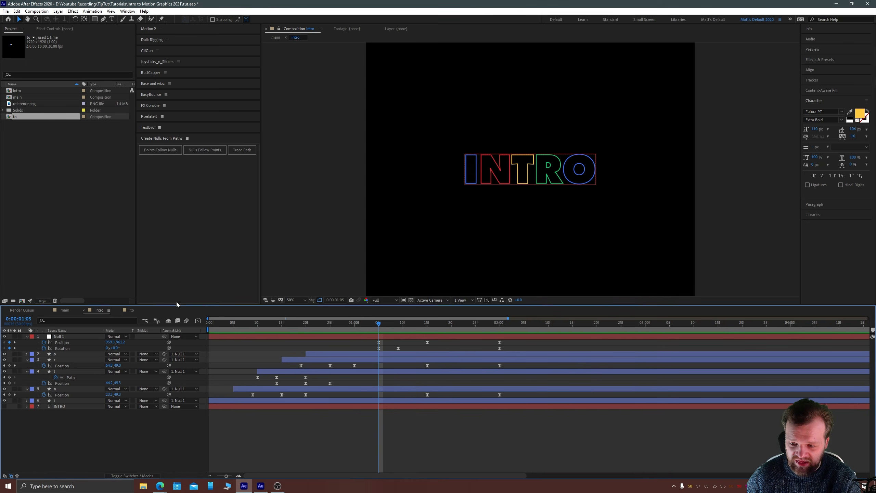
click(132, 310)
Step: Compress the selected Scale and Progress keyframes proportionally so the last pair lands at 0:00:01:05, and preview the faster flight
click(375, 346)
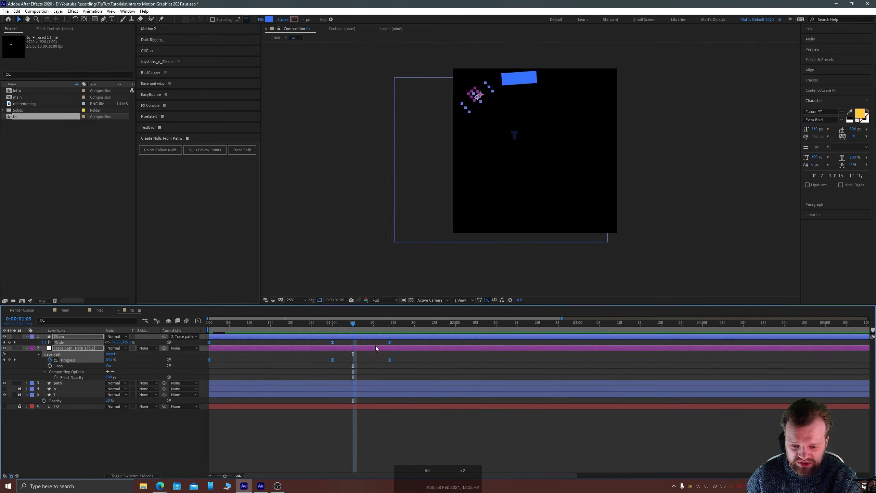
drag(390, 342, 353, 342)
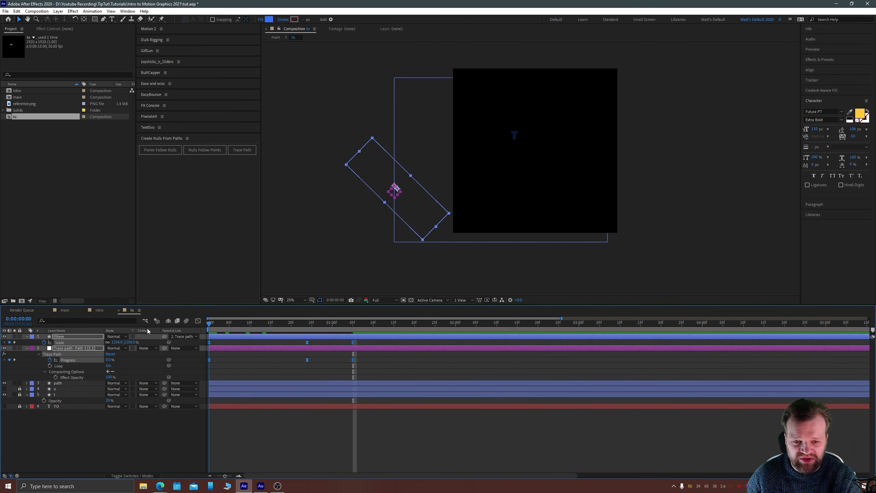
key(space)
key(space)
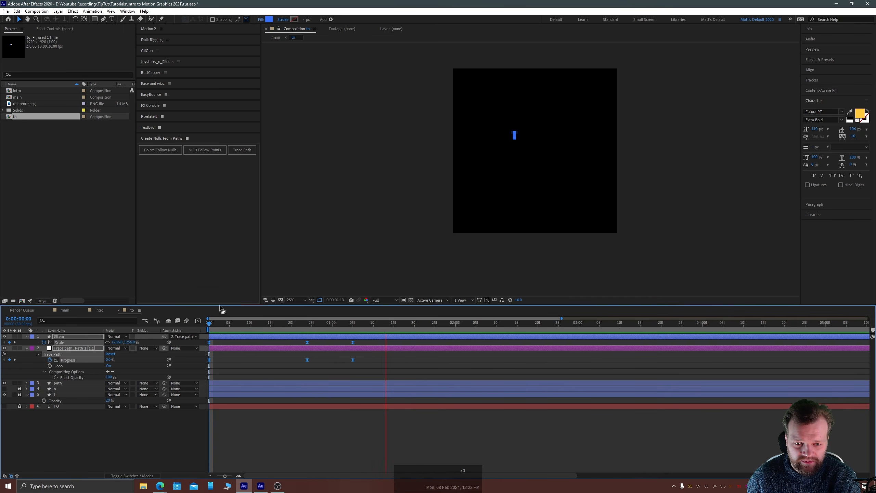
key(space)
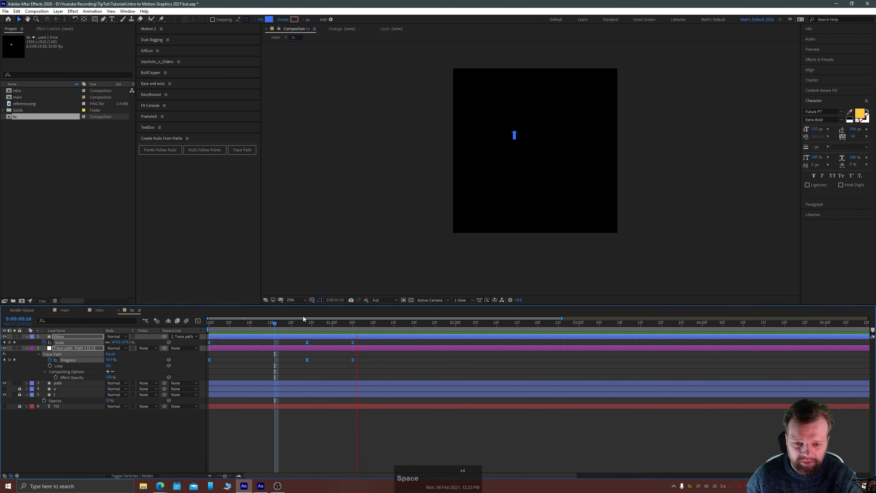
Step: Reduce the middle Scale keyframe at 0:00:00:24 to about half its size and play back the animation from the start
mouse_move(309, 314)
mouse_down()
mouse_move(291, 328)
mouse_move(316, 307)
mouse_move(357, 310)
mouse_move(325, 323)
mouse_move(352, 328)
mouse_move(312, 325)
mouse_up()
click(358, 343)
click(306, 327)
click(307, 341)
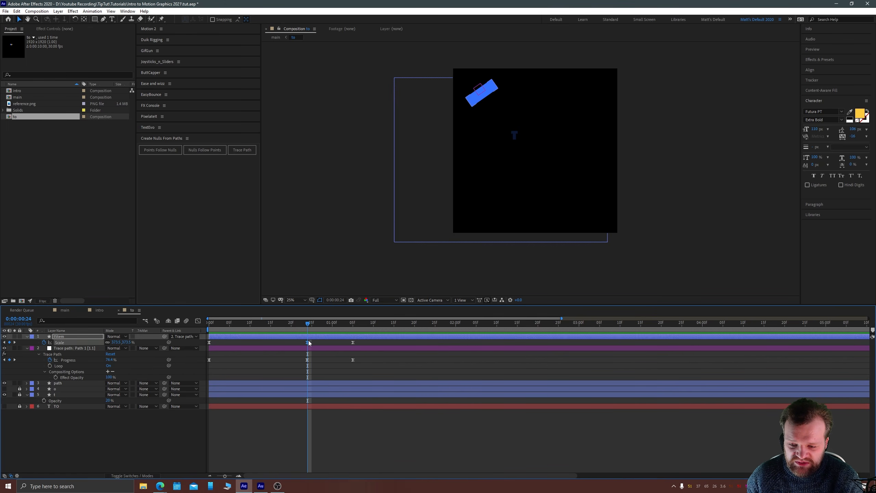
drag(126, 345, 71, 344)
key(space)
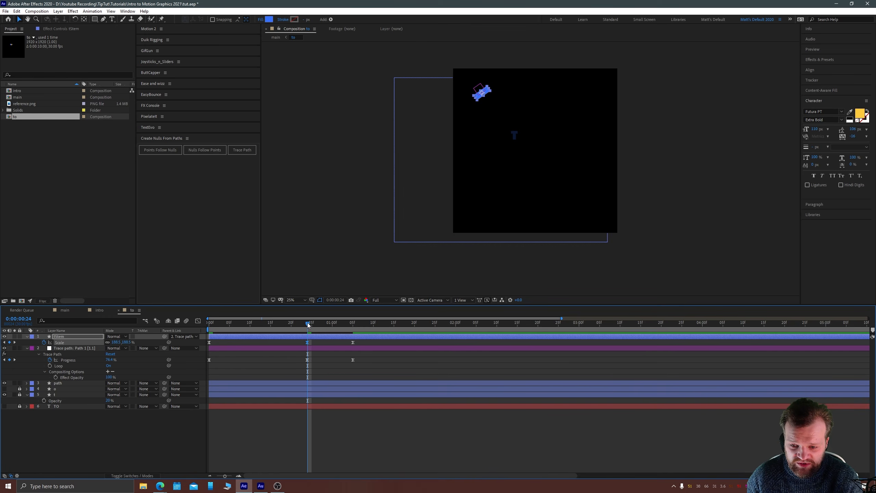
drag(236, 332, 201, 329)
key(space)
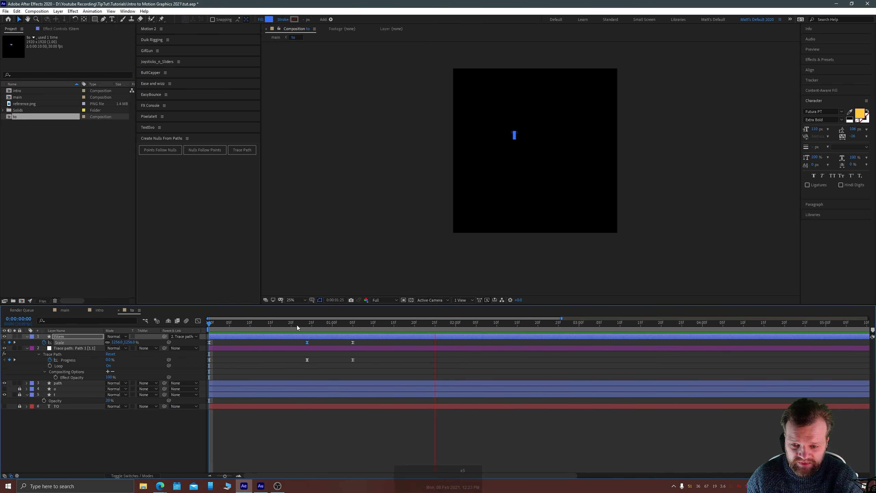
Step: Reveal the stem layer's Rotation property and set its first keyframe at 0:00:00:15
click(291, 318)
mouse_move(293, 313)
mouse_down()
mouse_move(224, 318)
mouse_move(280, 310)
mouse_up()
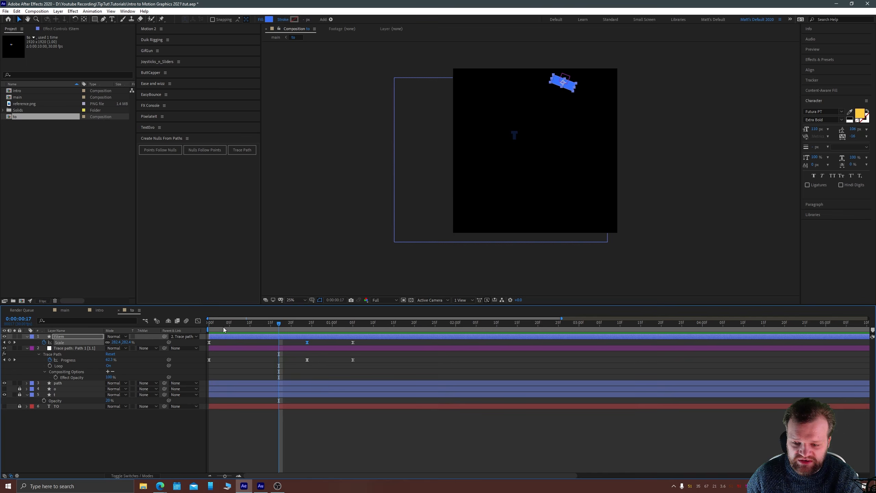
drag(223, 327, 269, 313)
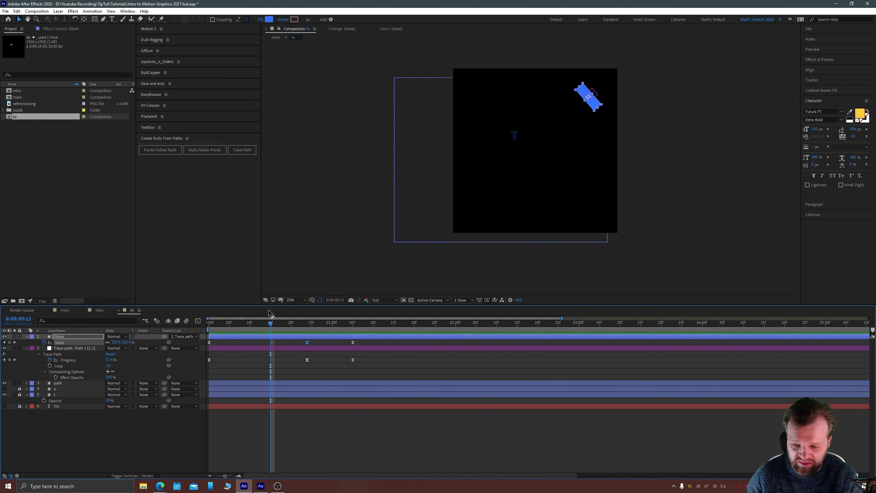
key(shift)
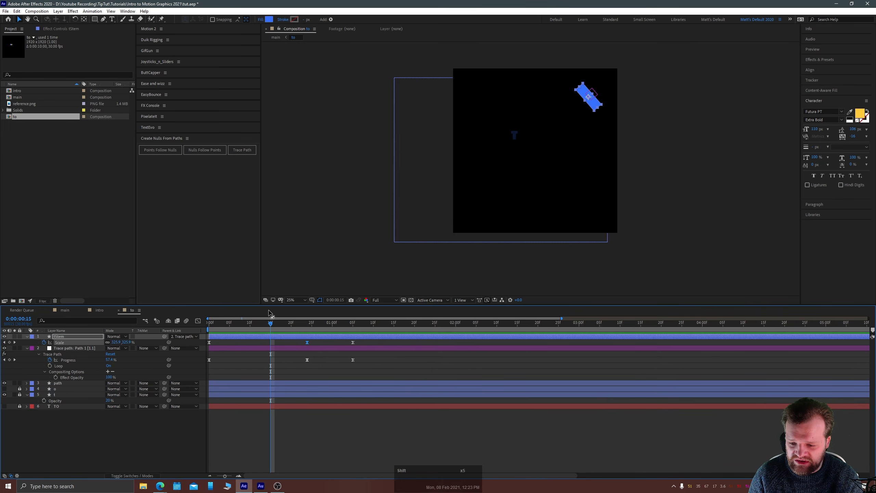
key(shift+r)
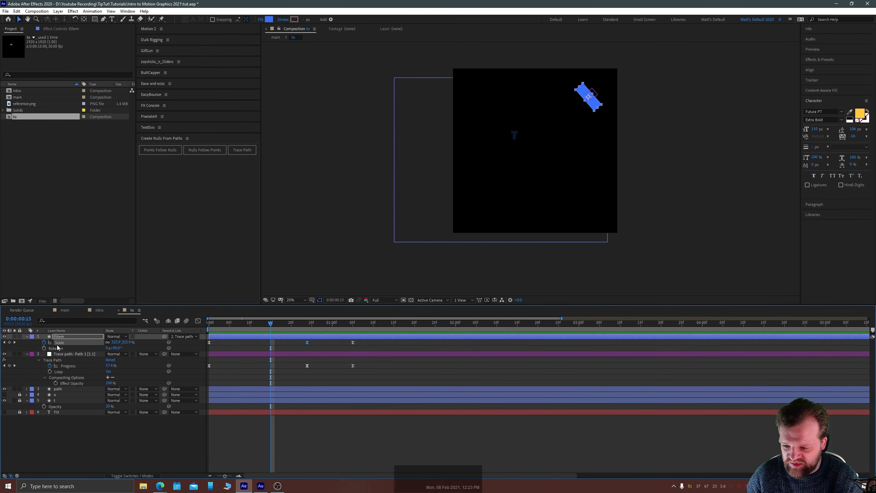
drag(249, 331, 270, 310)
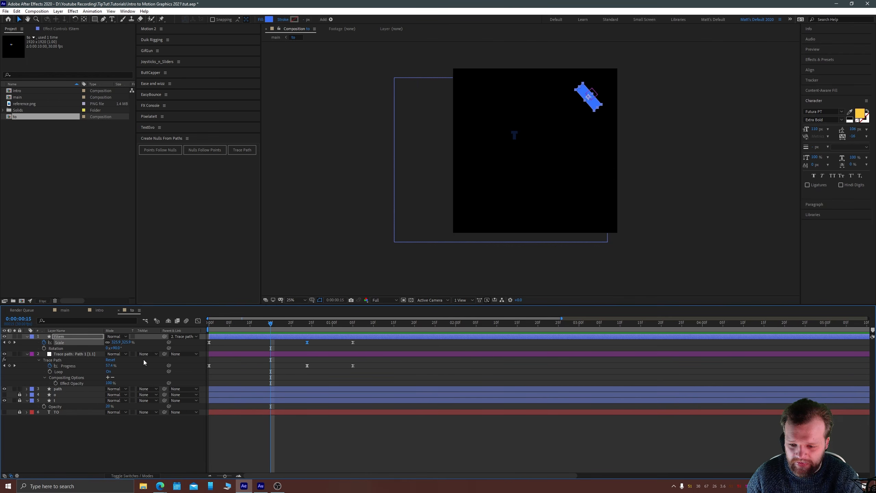
click(44, 348)
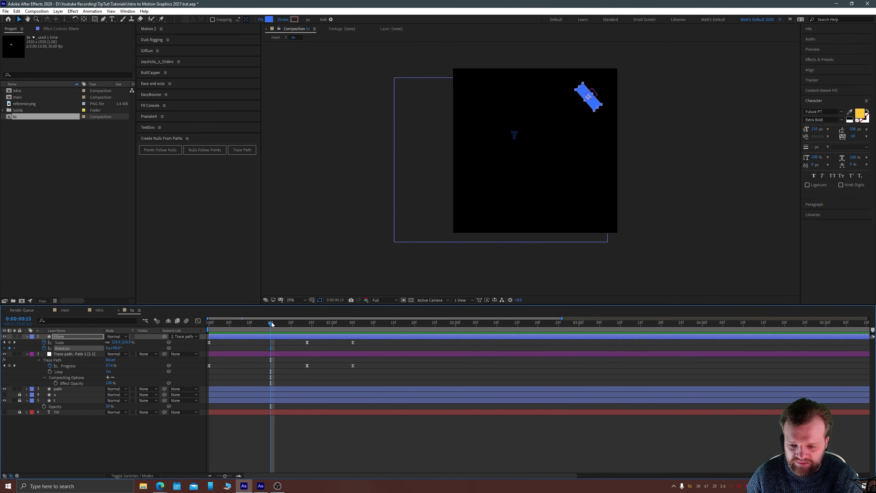
Step: Add stem Rotation keyframes at 0:00:00:18, 0:00:00:23, 0:00:00:29 and 0:00:01:02, turning it progressively anticlockwise relative to the path
drag(272, 322, 283, 323)
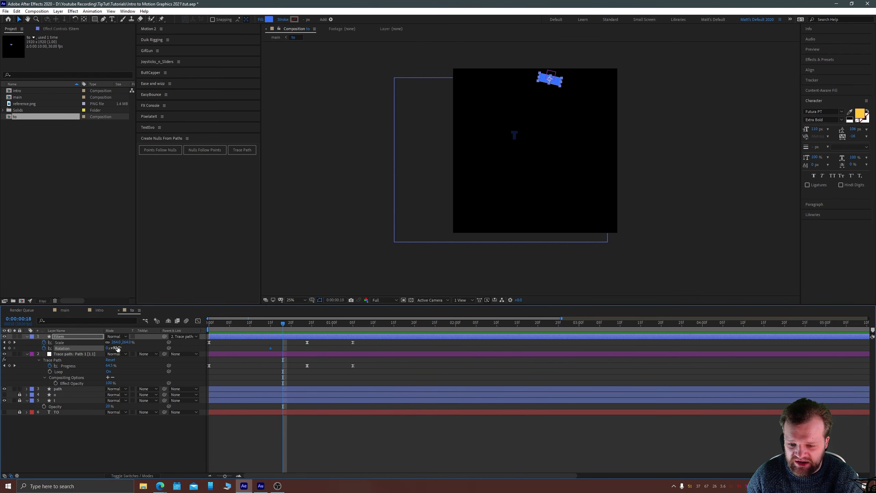
drag(115, 348, 303, 313)
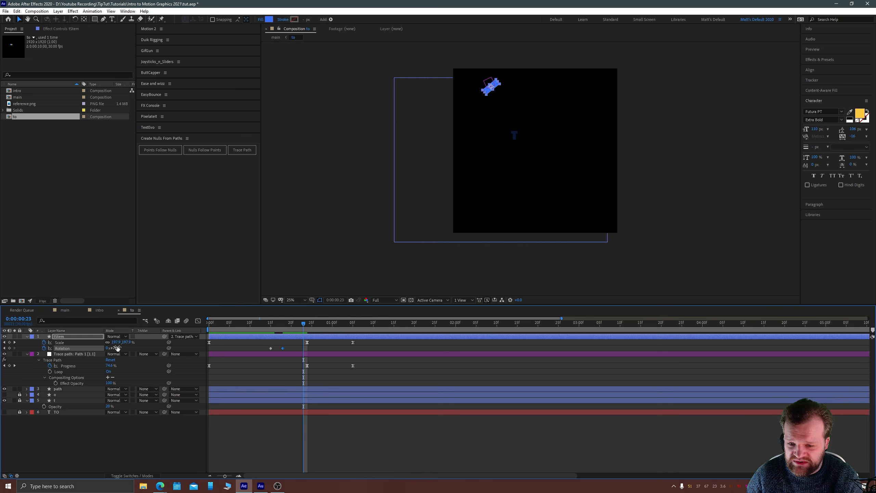
drag(118, 348, 122, 345)
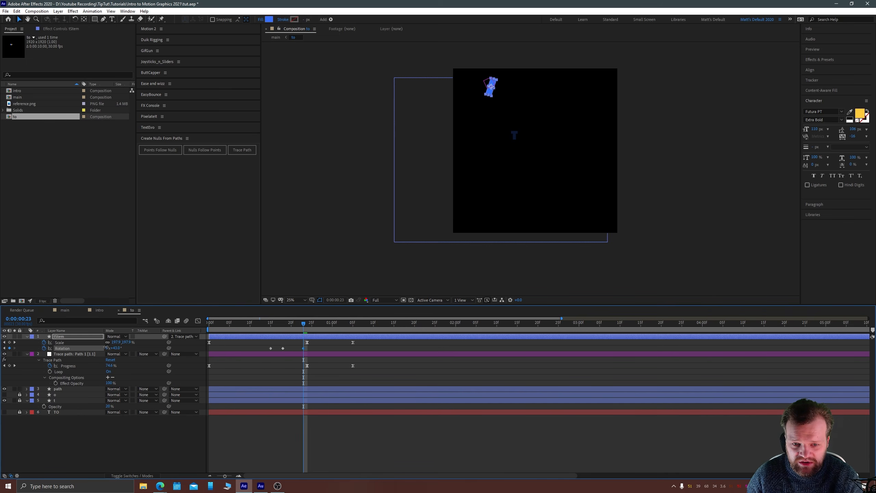
drag(302, 324, 341, 324)
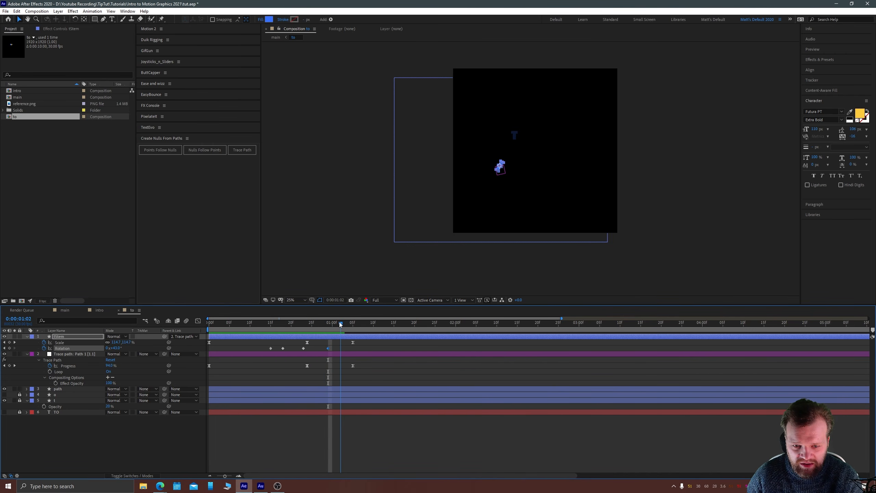
drag(117, 349, 145, 356)
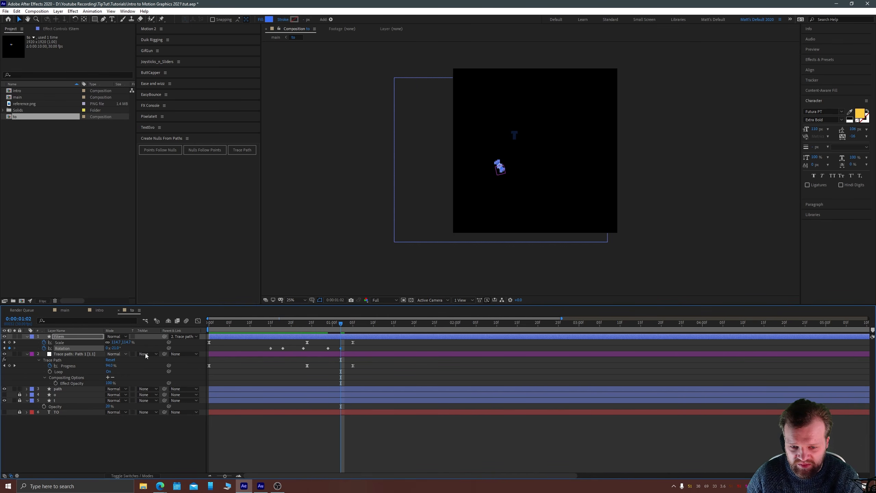
Step: Add a Rotation keyframe of 0° to the stem layer at 0:00:01:05
drag(340, 325, 353, 323)
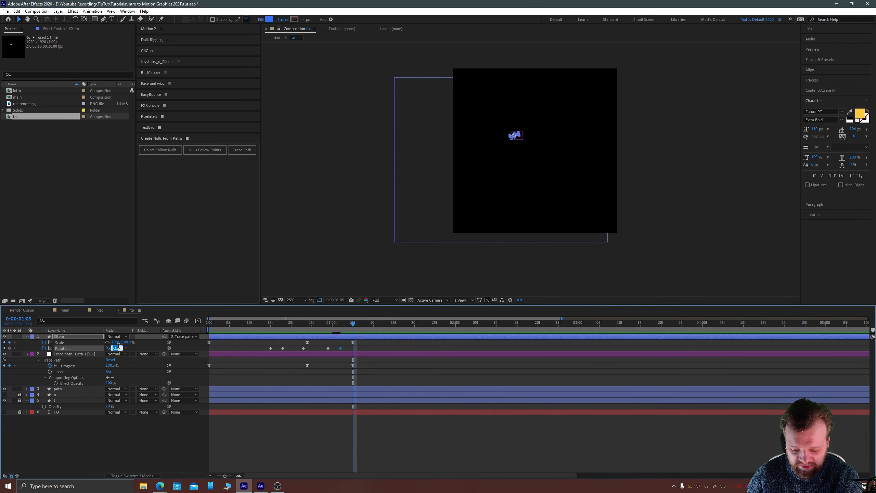
text(0)
key(Return)
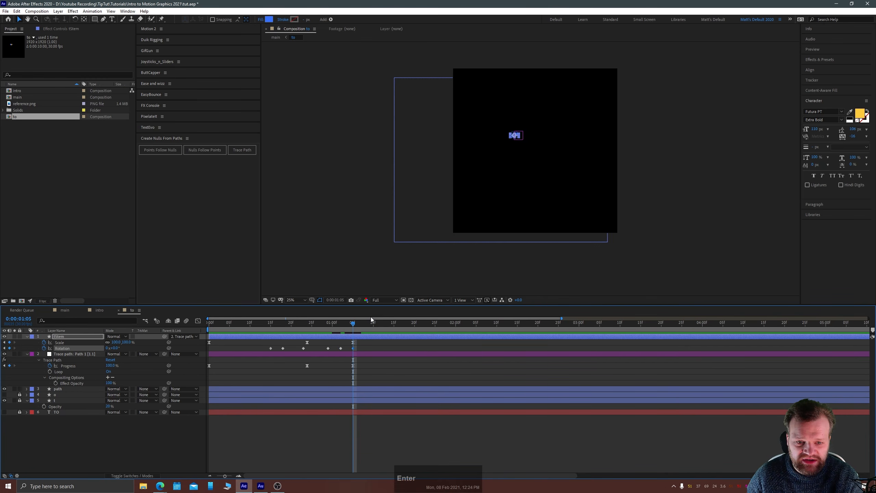
Step: Set the stem's Rotation at 0:00:01:05 to 90° and play back the animation from the start
click(112, 347)
text(90)
key(Return)
drag(334, 329, 352, 322)
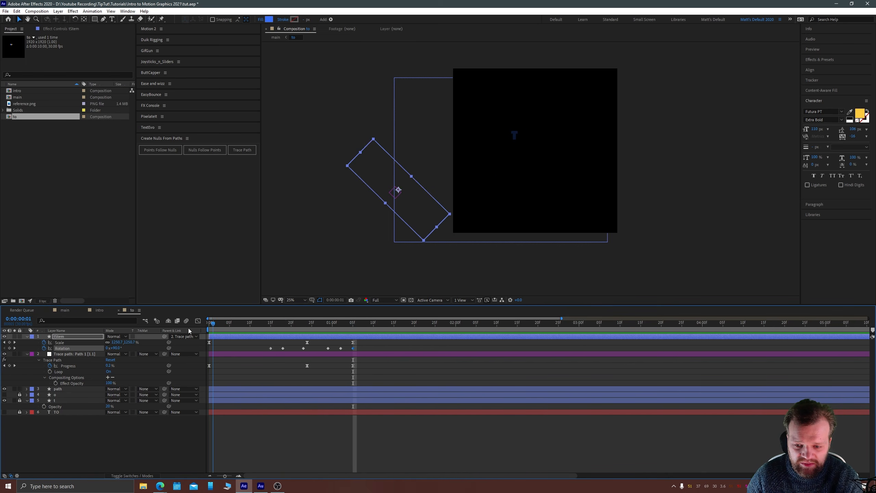
key(space)
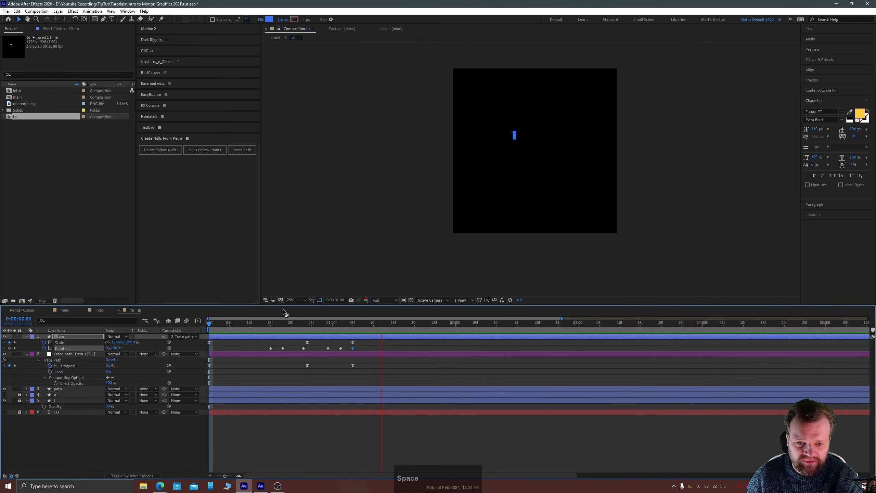
key(space)
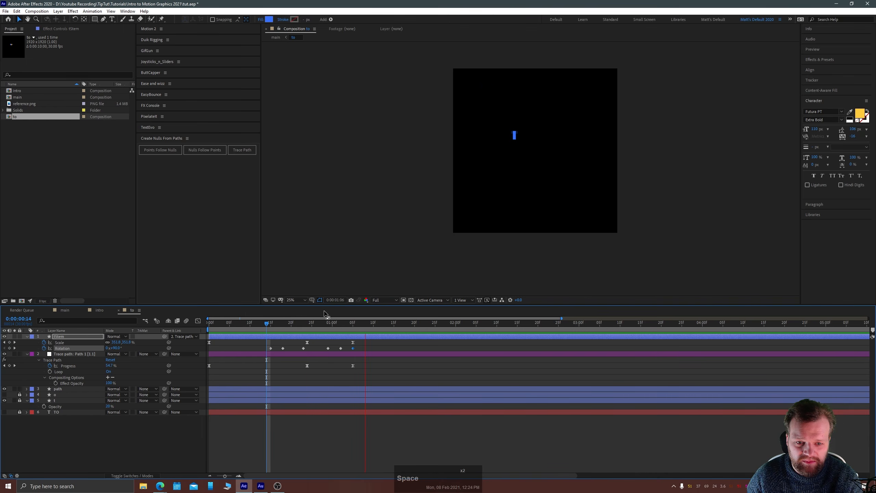
Step: Add stem Scale keyframes at 0:00:00:29 and 0:00:01:04, stretching only the length to about 150% at the latter, and preview the flight
drag(306, 322, 333, 320)
key(Page_Up)
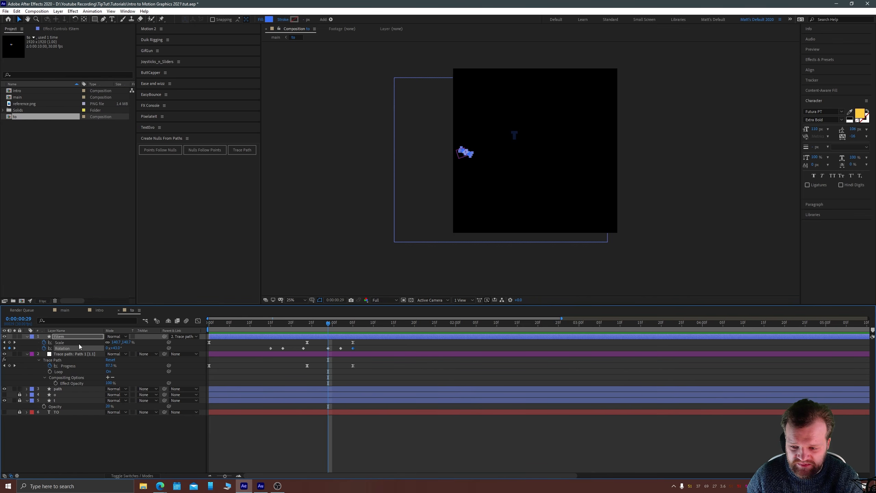
click(9, 342)
drag(332, 325, 349, 324)
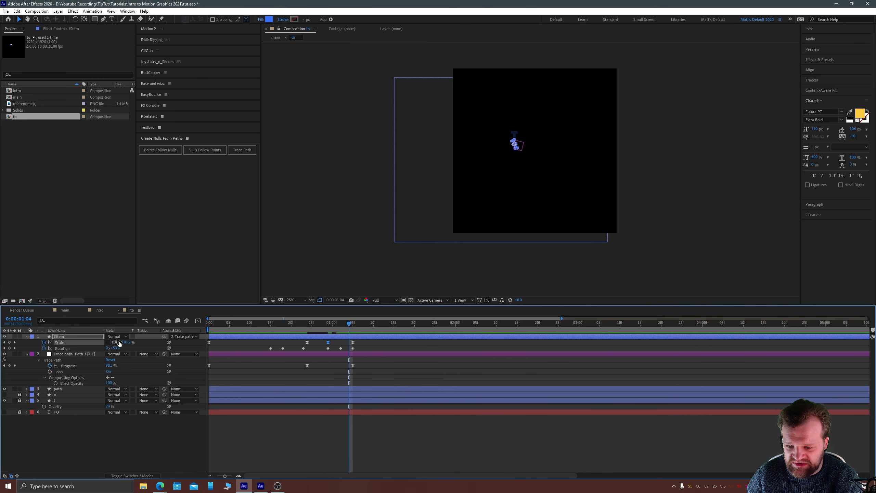
drag(119, 343, 123, 341)
key(ctrl+z)
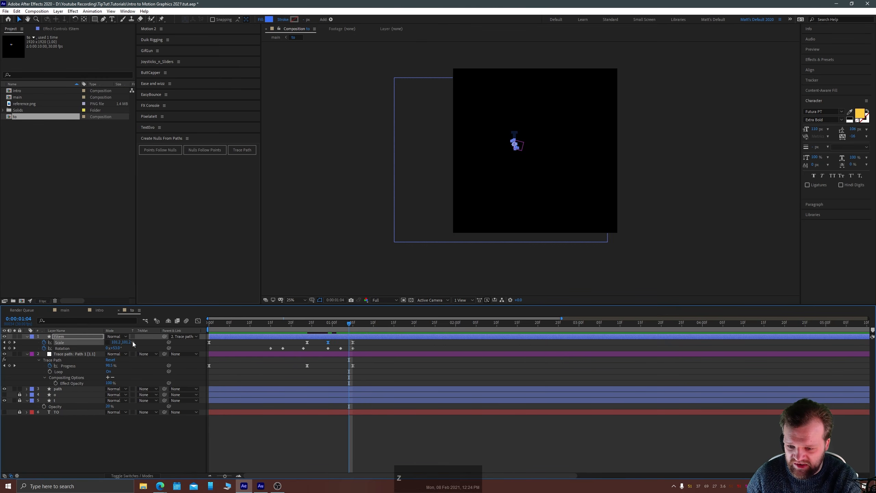
drag(129, 342, 132, 342)
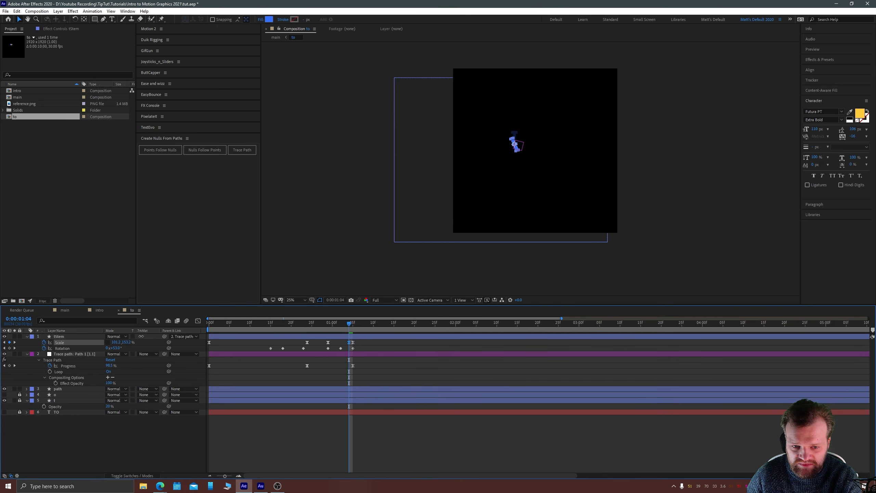
drag(307, 323, 209, 327)
key(space)
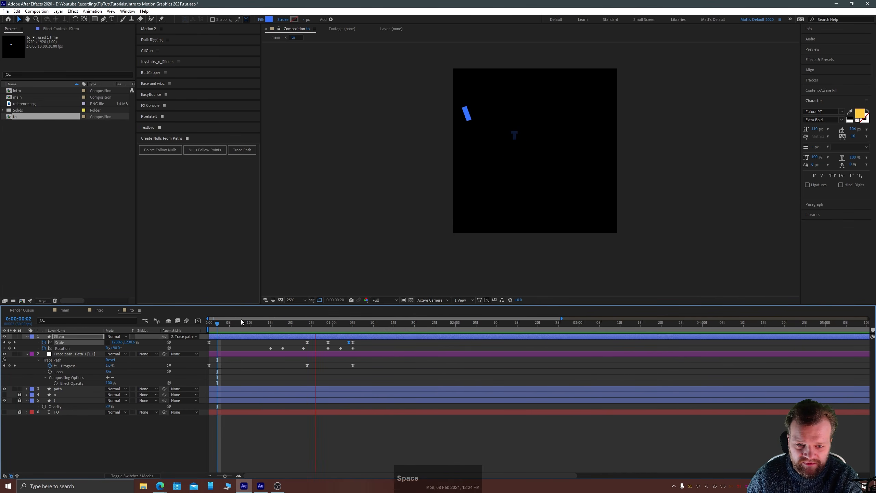
key(space)
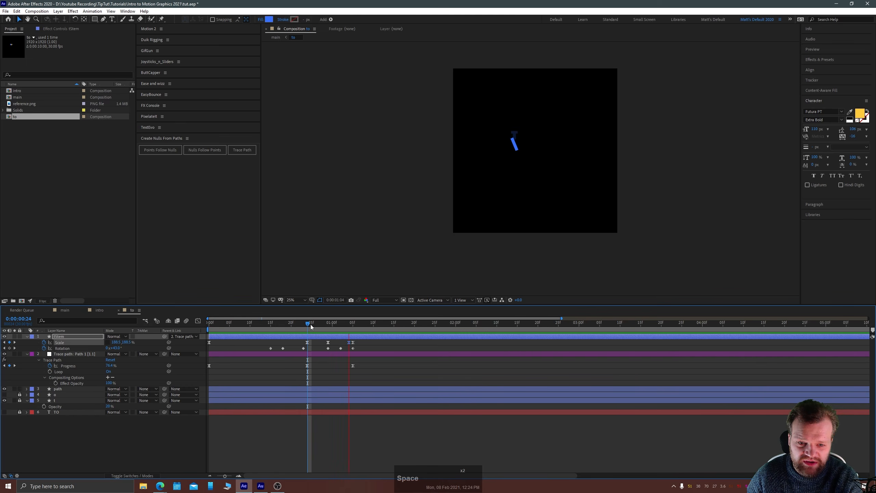
Step: Reshape the spiral path with the Pen tool, extending the end point's handle downward and moving the two upper curve points slightly outward
drag(311, 325, 349, 315)
click(139, 418)
click(69, 389)
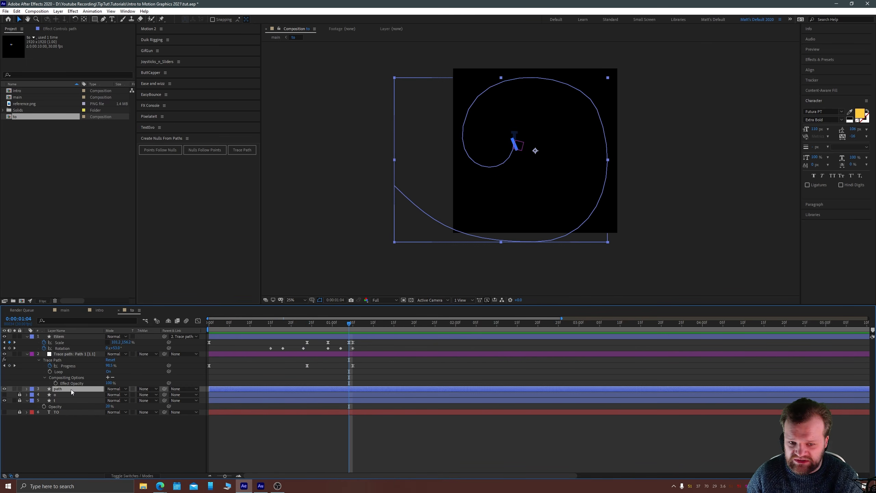
click(500, 168)
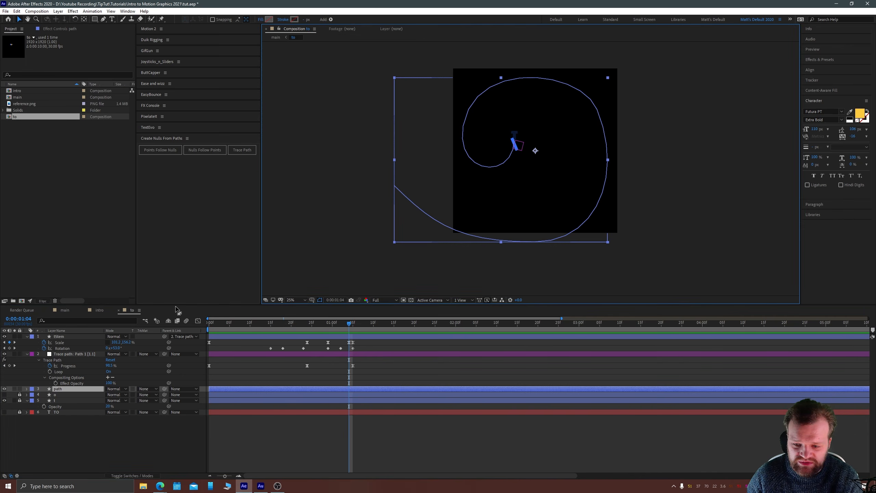
click(103, 18)
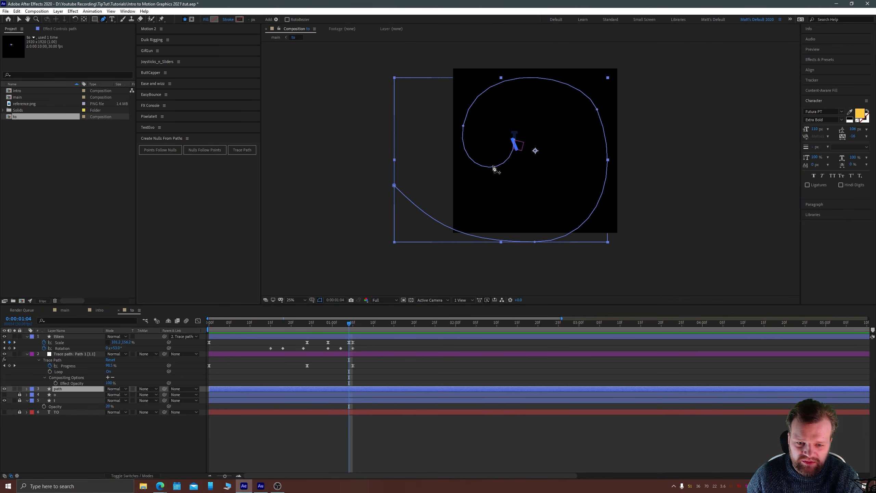
click(514, 141)
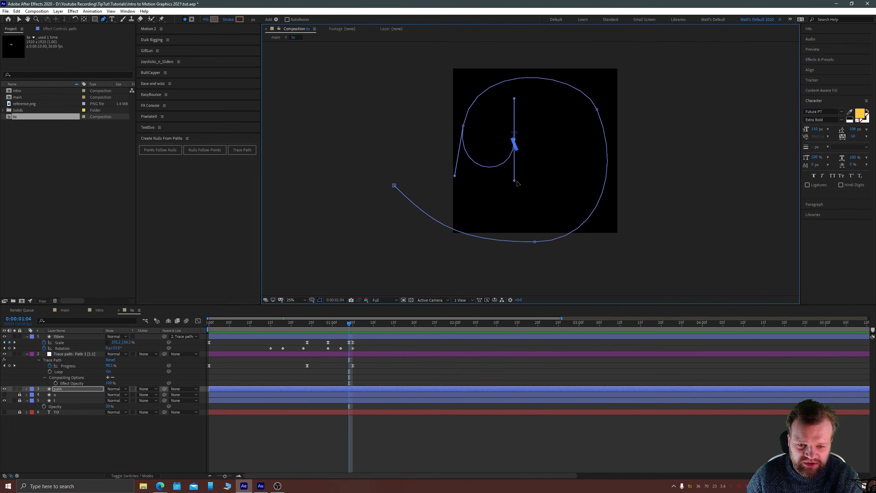
drag(515, 182, 525, 210)
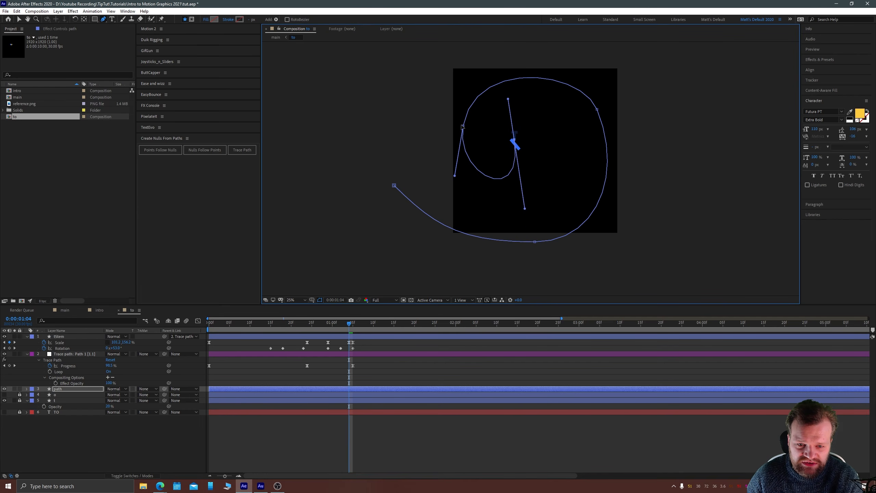
drag(463, 126, 461, 118)
drag(597, 112, 606, 110)
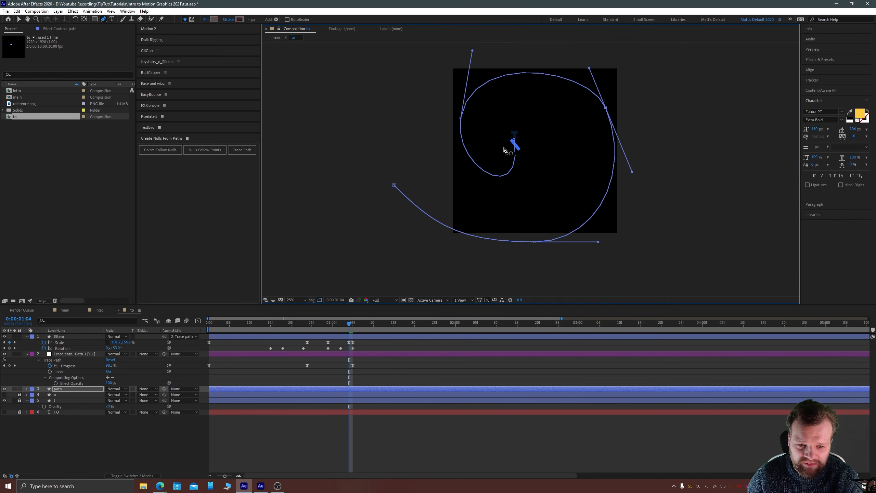
Step: Play back the flight along the reshaped spiral and check the stem's landing at 0:00:01:05
mouse_move(341, 325)
mouse_down()
mouse_move(316, 326)
mouse_move(357, 312)
mouse_move(326, 313)
mouse_move(360, 302)
mouse_move(333, 308)
mouse_move(364, 301)
mouse_move(299, 317)
mouse_move(353, 326)
mouse_up()
key(space)
key(space)
key(space)
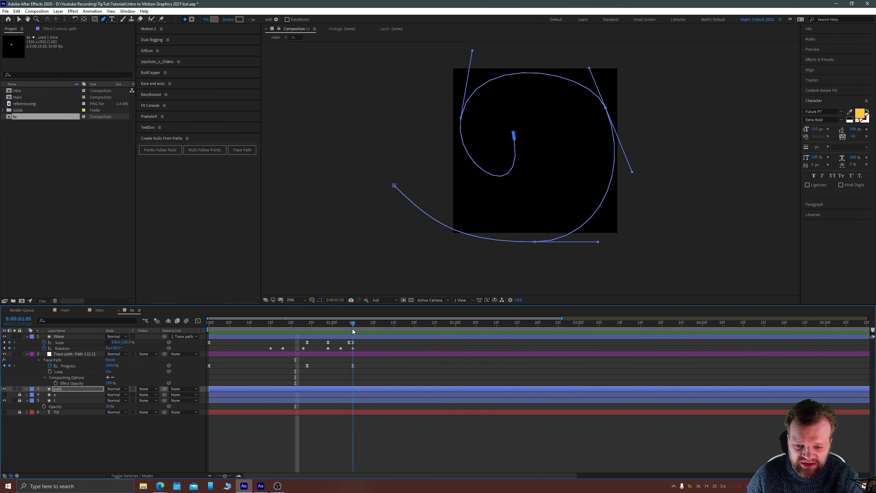
Step: Set the stem's Rotation keyframe at 0:00:01:05 to 0° and play back the animation
click(254, 343)
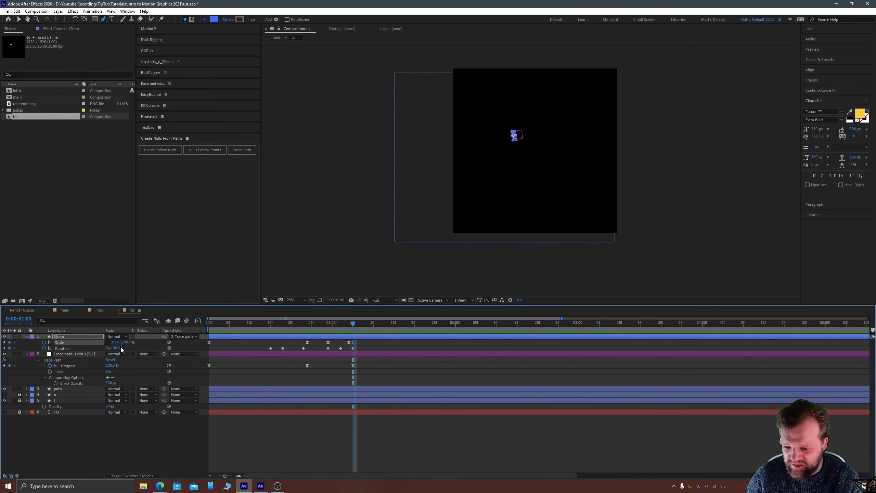
click(116, 348)
text(0)
key(Return)
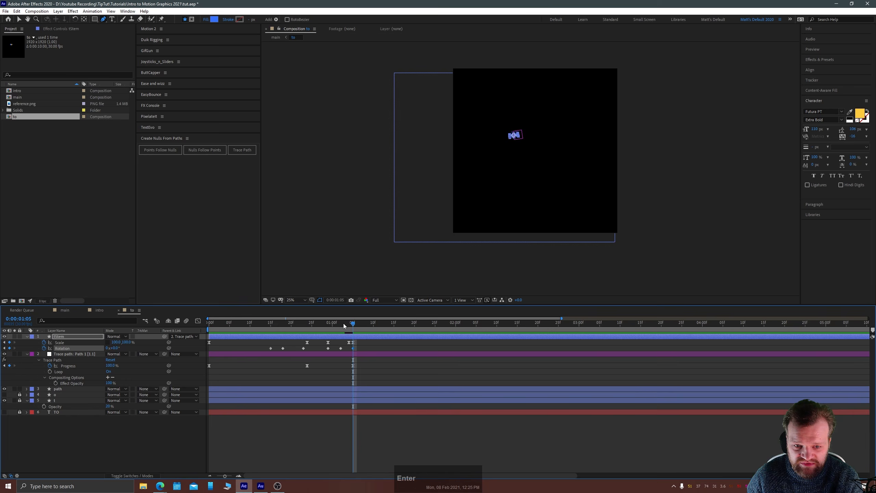
key(space)
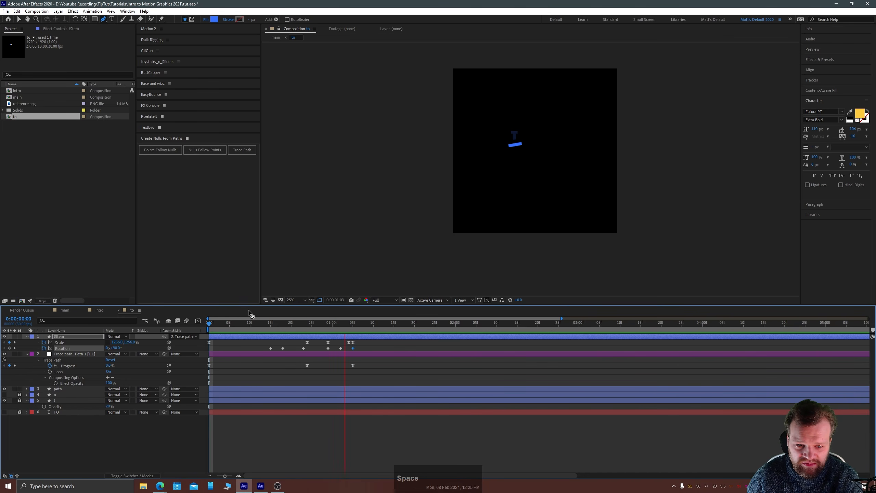
Step: Examine the stem's landing at 0:00:01:05 up close, comparing its position and angle with the faint T guide
click(355, 325)
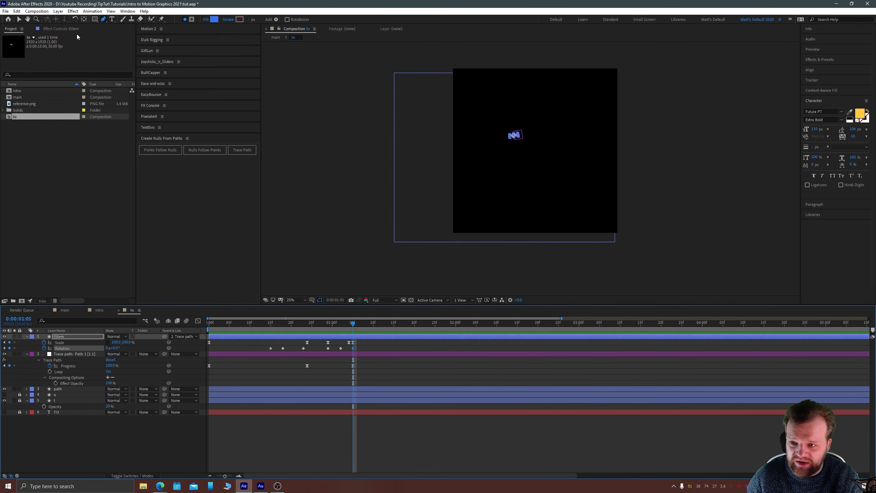
click(20, 19)
click(325, 138)
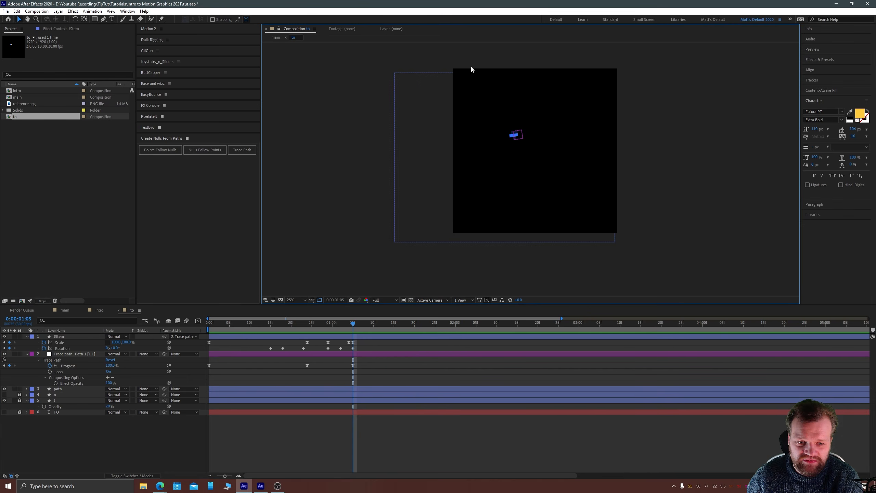
scroll(524, 175, up, 1)
key(space)
drag(501, 125, 489, 191)
scroll(485, 180, up, 1)
key(space)
drag(430, 176, 467, 205)
scroll(467, 205, up, 1)
key(space)
drag(400, 235, 448, 203)
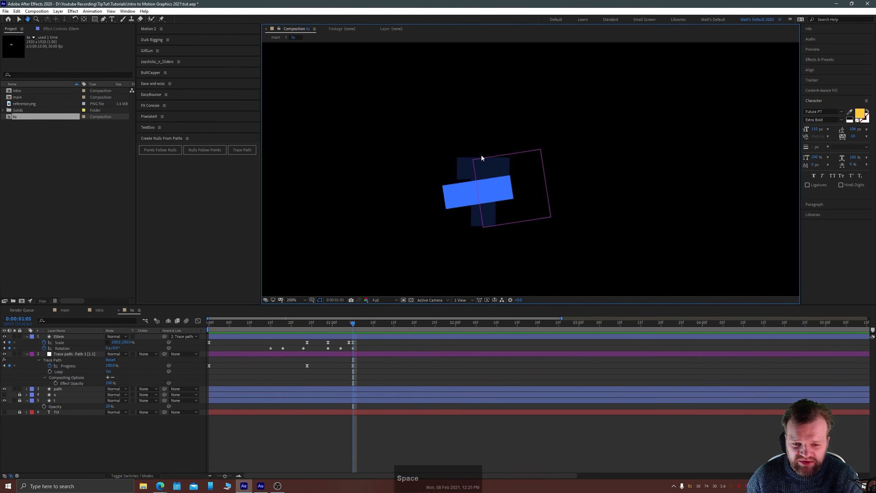
Step: Reduce the stem, Trace Path and path layers to showing only their keyframed properties, and deselect the layers
click(59, 337)
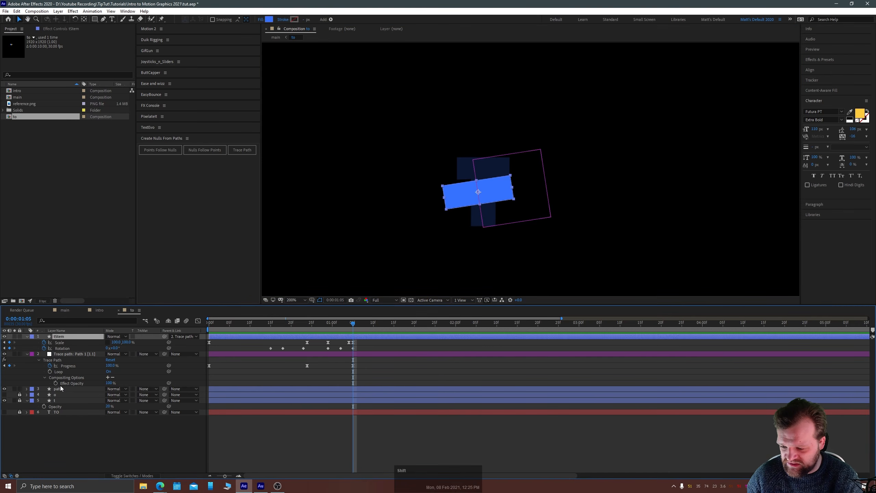
shift+click(69, 389)
key(u)
key(u)
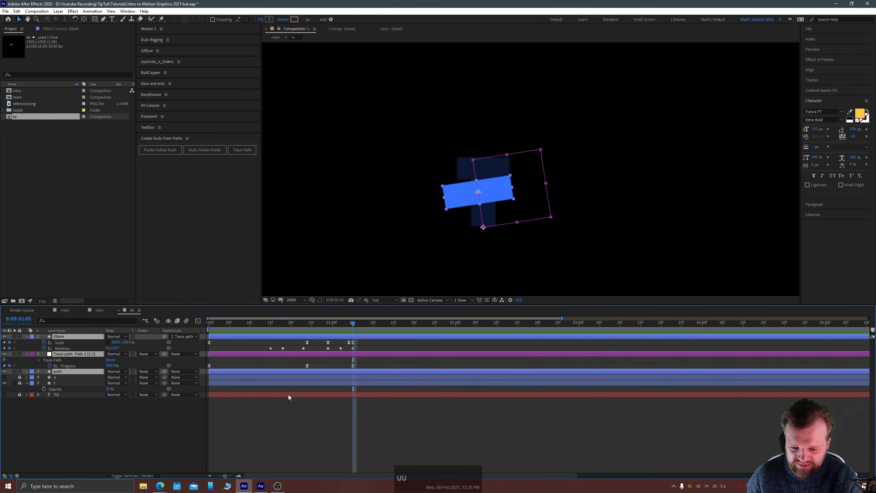
key(u)
key(u)
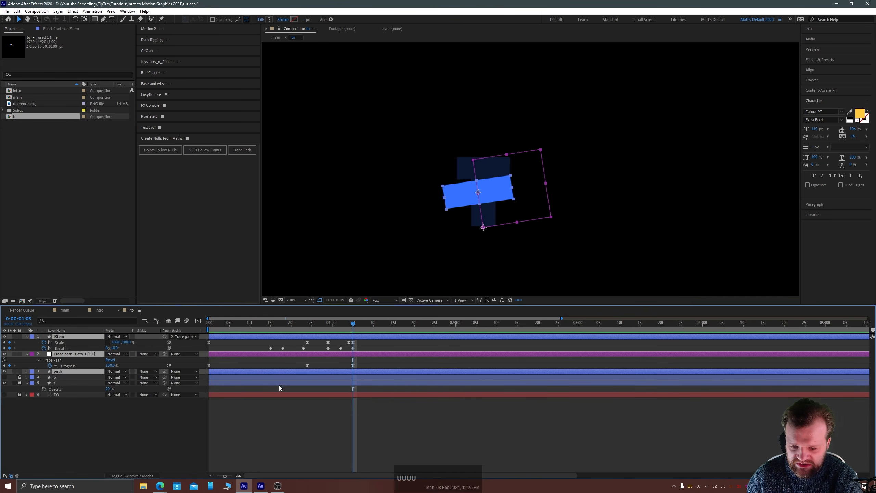
click(157, 411)
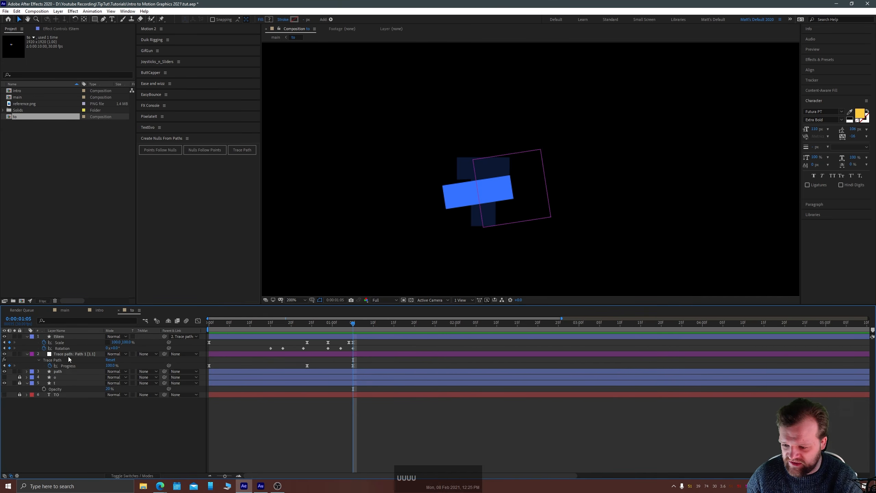
Step: Split the stem layer at 0:00:01:05 and delete all Scale and Rotation keyframes from the second part
click(58, 336)
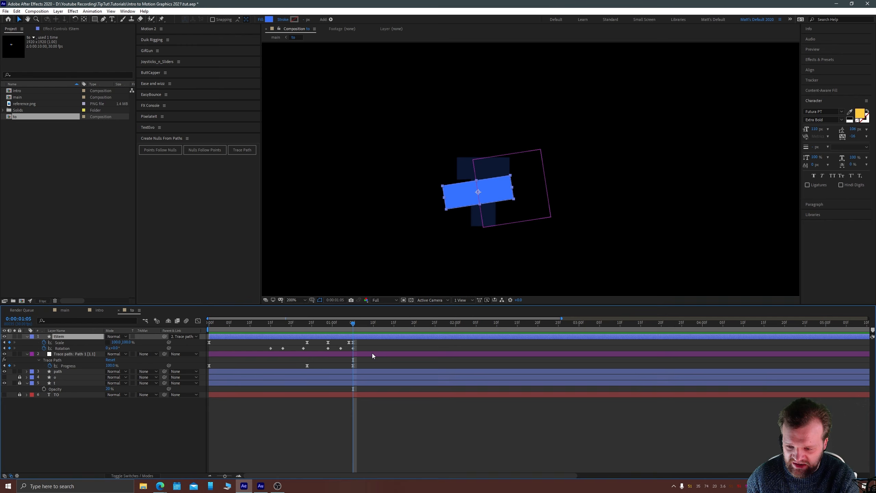
key(ctrl+shift+d)
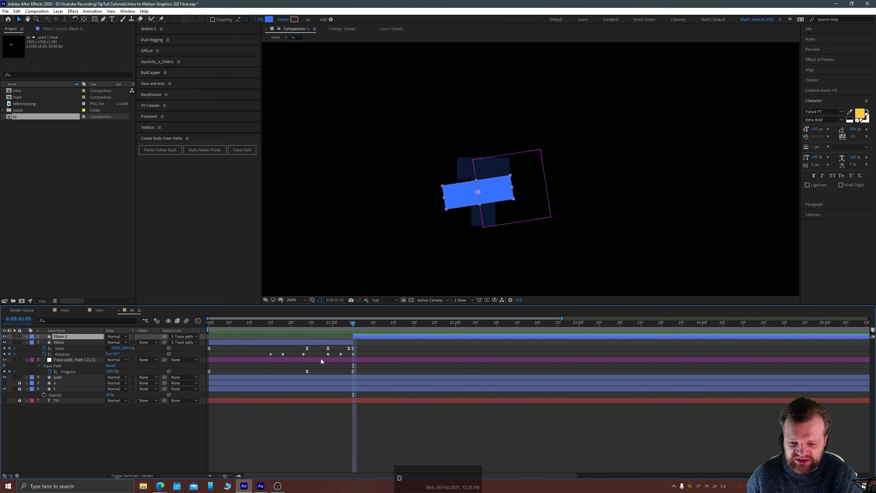
key(u)
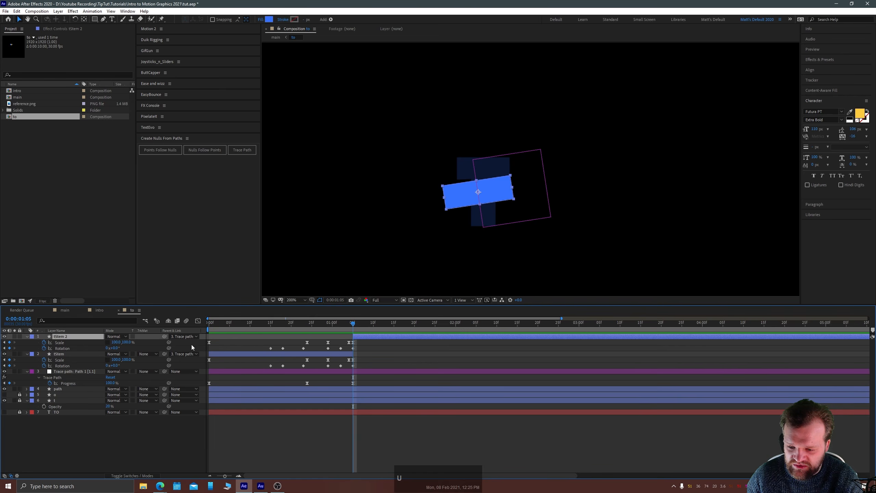
drag(364, 341, 189, 356)
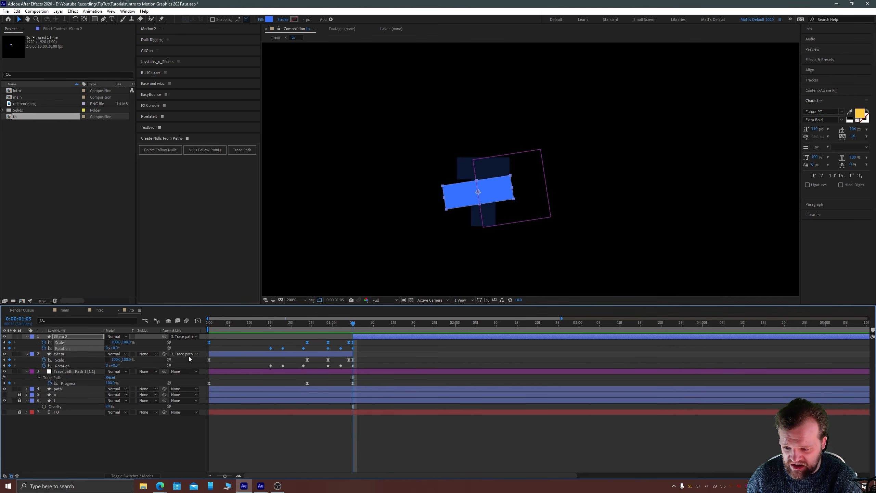
key(Delete)
key(u)
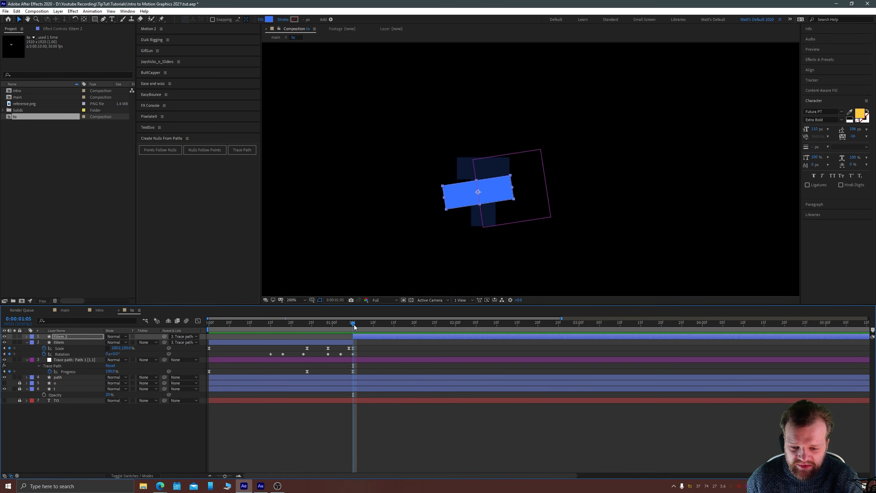
Step: Nudge the end point of the path layer horizontally so the stem is centred over the faint T guide at 0:00:01:05
click(349, 325)
drag(352, 323, 352, 325)
click(353, 348)
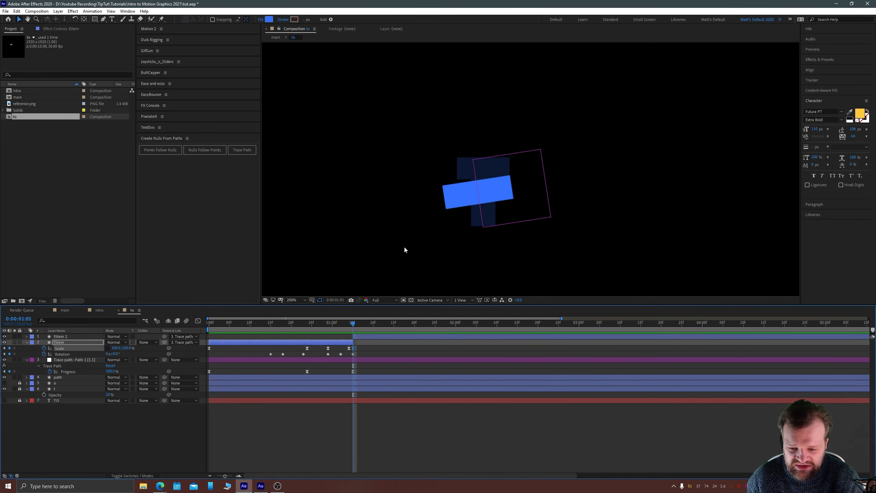
click(77, 376)
click(103, 18)
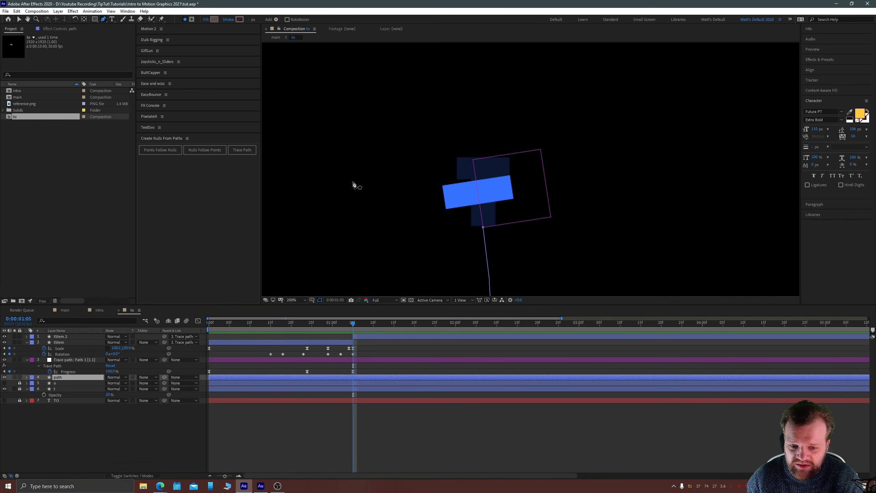
click(482, 227)
key(shift+Right)
key(shift+Right)
key(shift+Right)
key(shift+Right)
key(shift+Right)
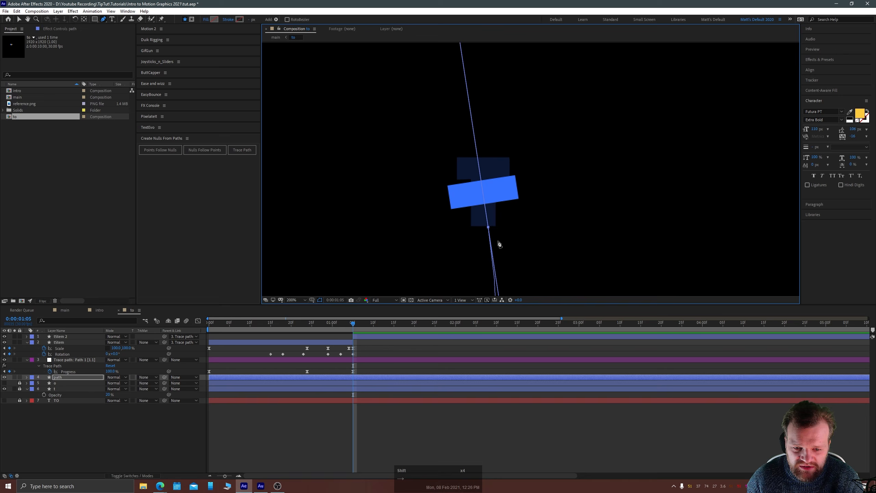
key(shift+Left)
key(shift+Left)
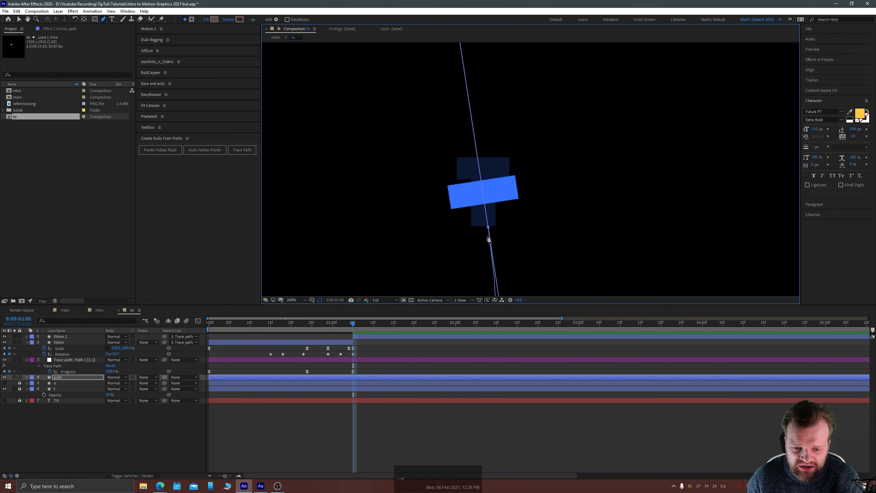
key(Right)
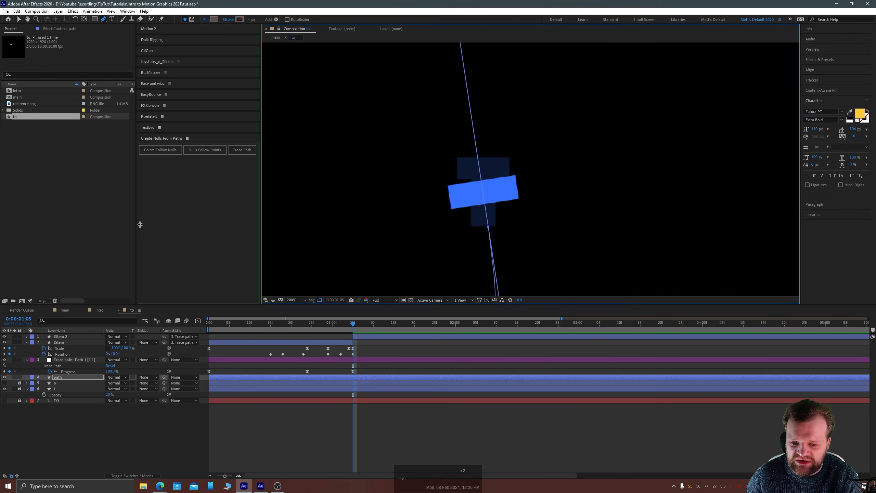
Step: Detach the second stem layer from the Trace Path null by setting its parent to None
click(369, 337)
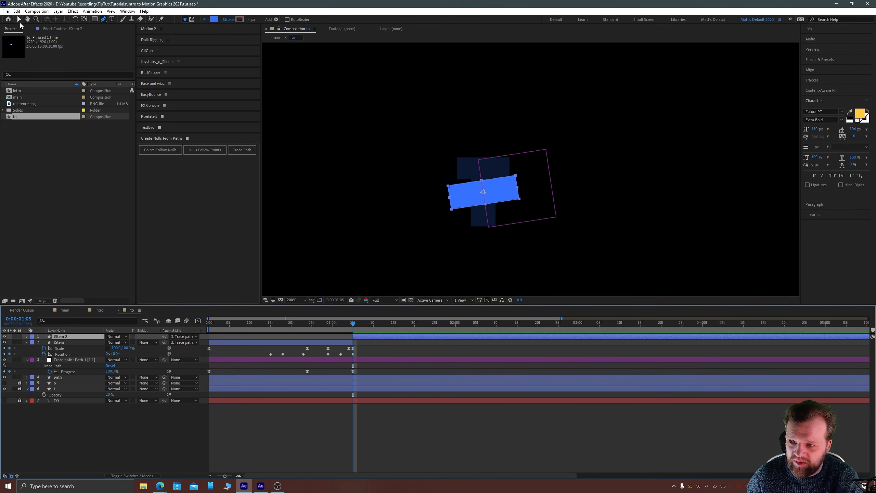
click(19, 19)
click(363, 341)
click(364, 335)
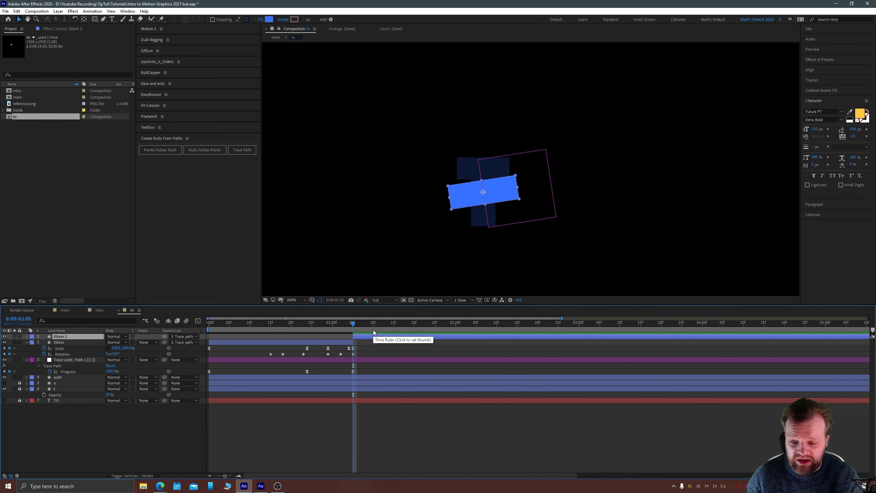
click(180, 336)
click(183, 344)
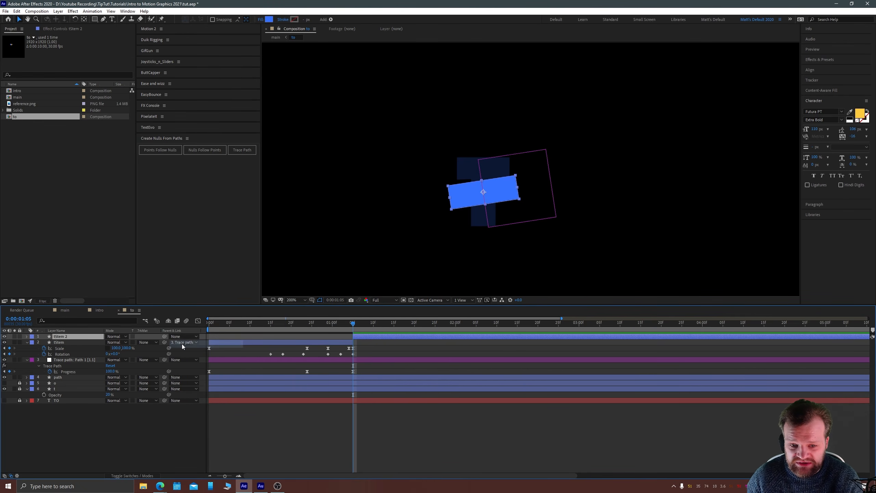
Step: Split the Trace Path null layer at 0:00:01:05 and delete its second part
click(356, 360)
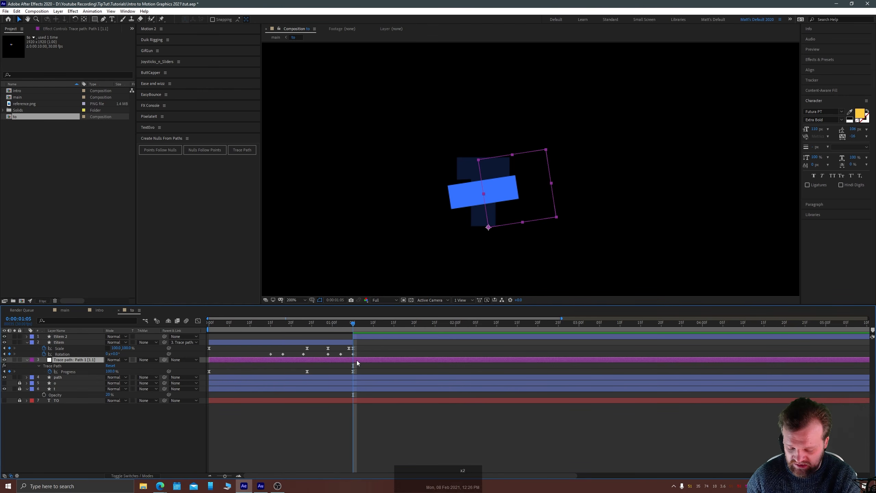
key(ctrl+shift+d)
key(Delete)
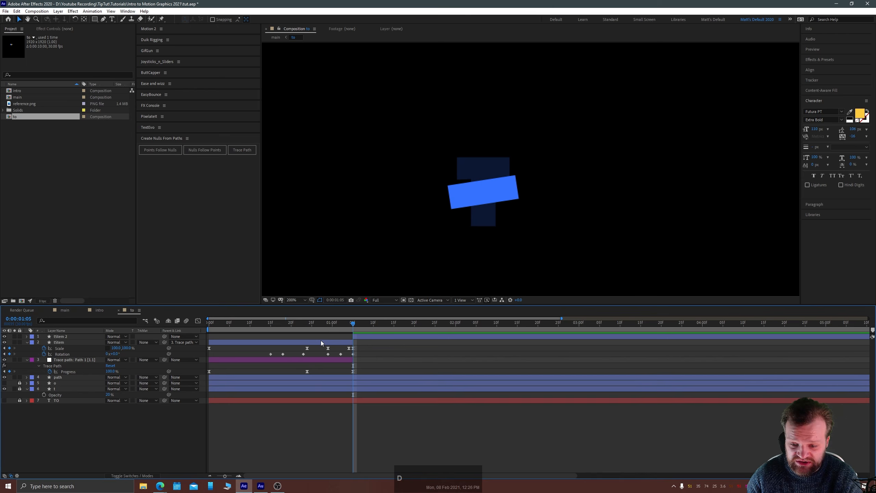
Step: Keyframe the second stem layer's unchanged Position at 0:00:01:05, 0:00:01:20 and 0:00:02:05
click(474, 195)
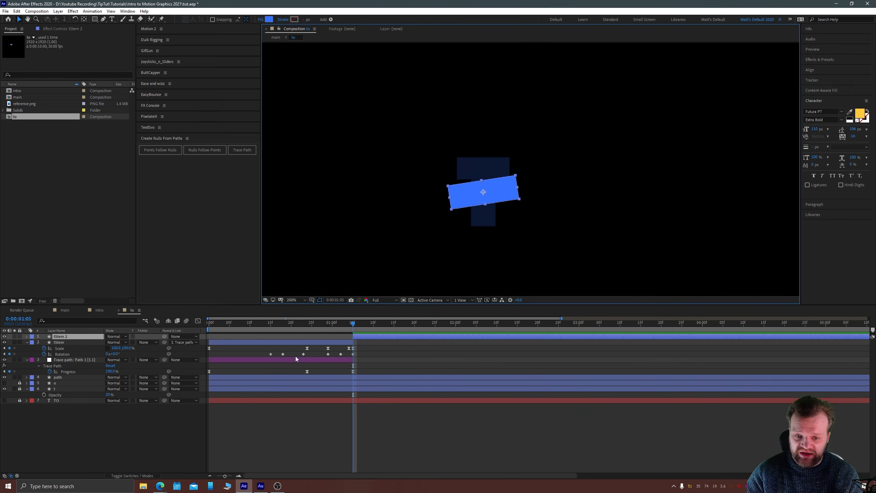
key(p)
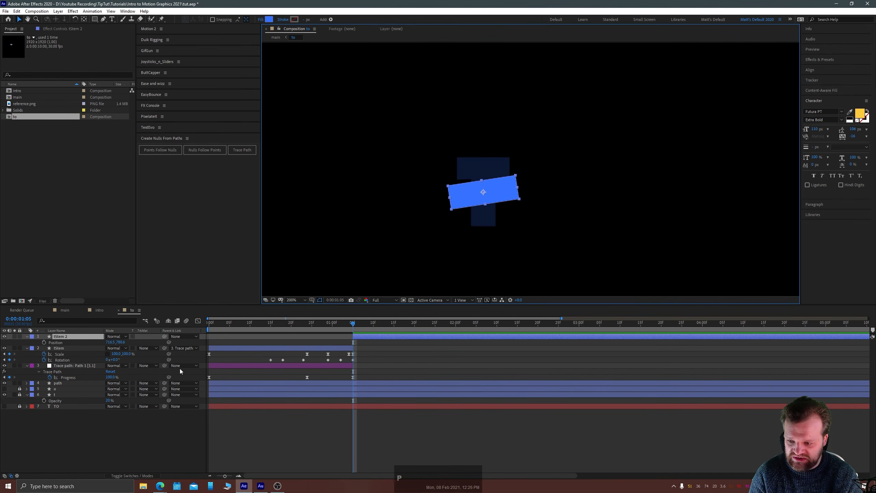
click(44, 342)
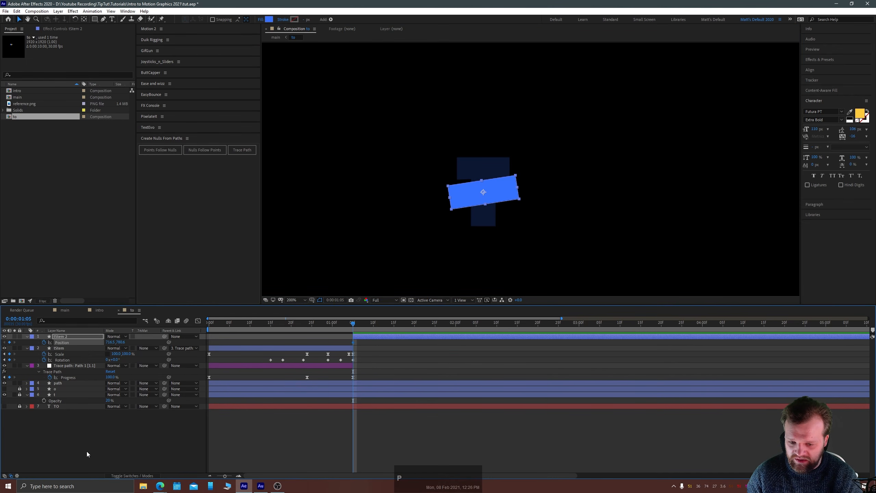
key(ctrl+shift+Right)
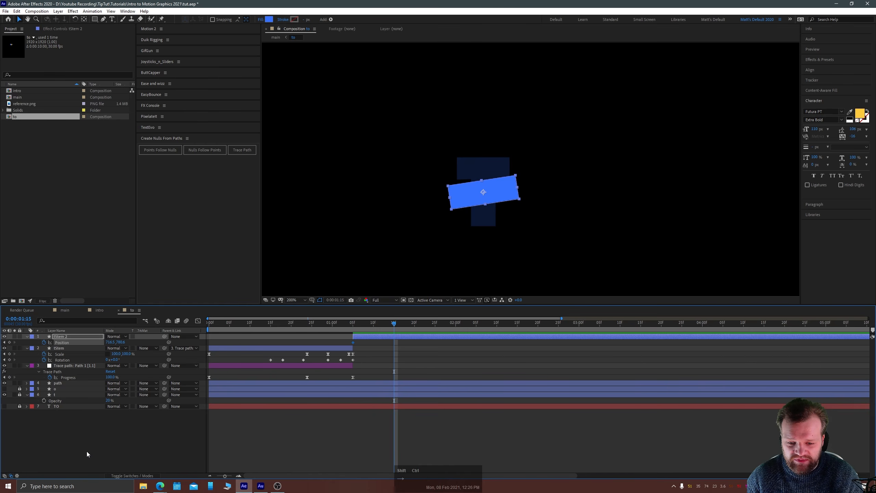
key(ctrl+Right)
key(ctrl+Right)
key(ctrl+Right)
key(ctrl+Right)
key(ctrl+Right)
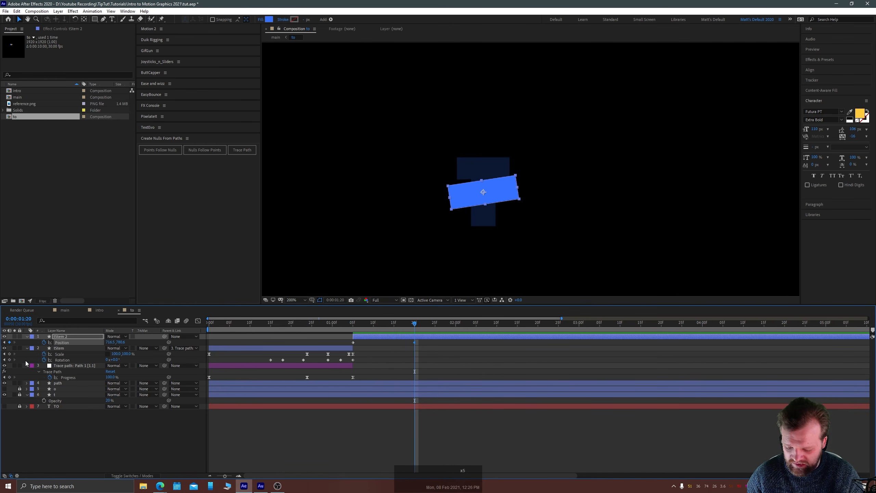
key(ctrl+shift+Right)
key(ctrl+Right)
key(ctrl+Right)
key(ctrl+Right)
key(ctrl+Right)
key(ctrl+Right)
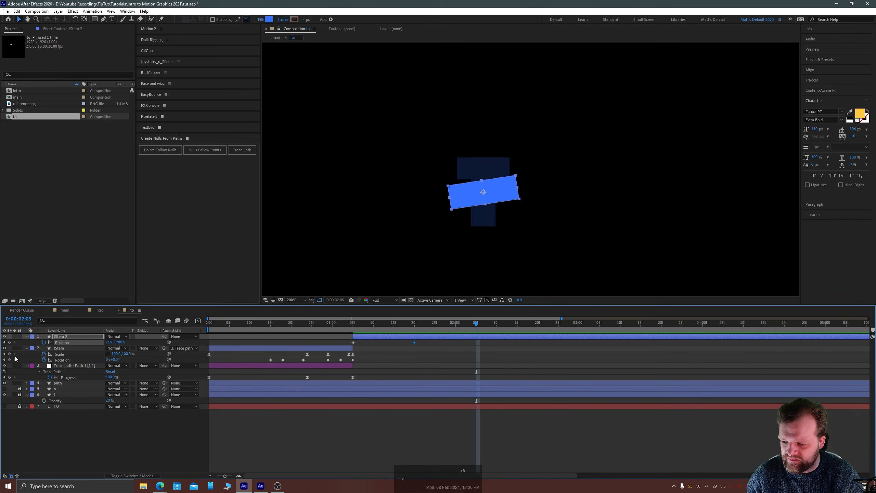
Step: Move the second stem layer straight up about 120 px, above the T guide, at the 0:00:01:20 Position keyframe
click(4, 342)
key(shift+Up)
key(shift+Up)
key(shift+Up)
key(shift+Up)
key(shift+Up)
key(shift+Up)
key(shift+Up)
key(shift+Up)
key(shift+Up)
key(shift+Up)
key(shift+Up)
key(shift+Up)
key(shift+Up)
key(shift+Up)
key(shift+Up)
key(shift+Up)
key(shift+Up)
key(shift+Up)
key(shift+Up)
key(shift+Up)
key(shift+Up)
key(shift+Up)
key(shift+Up)
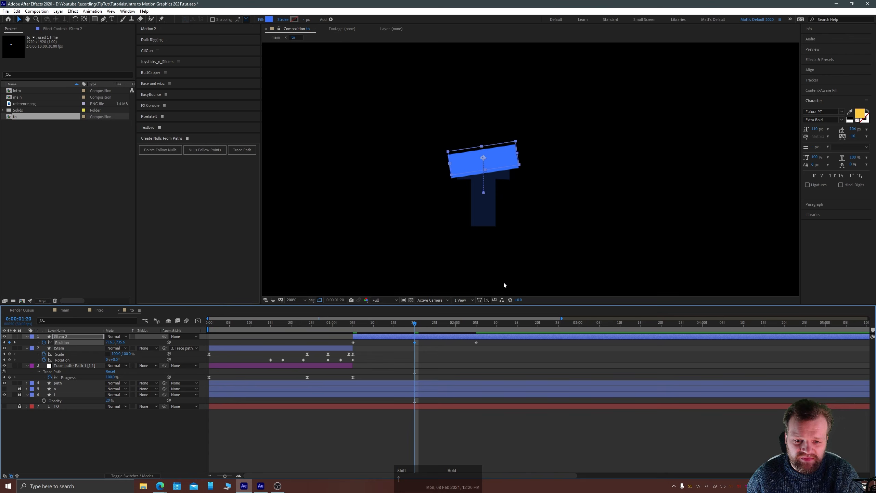
key(shift+Up)
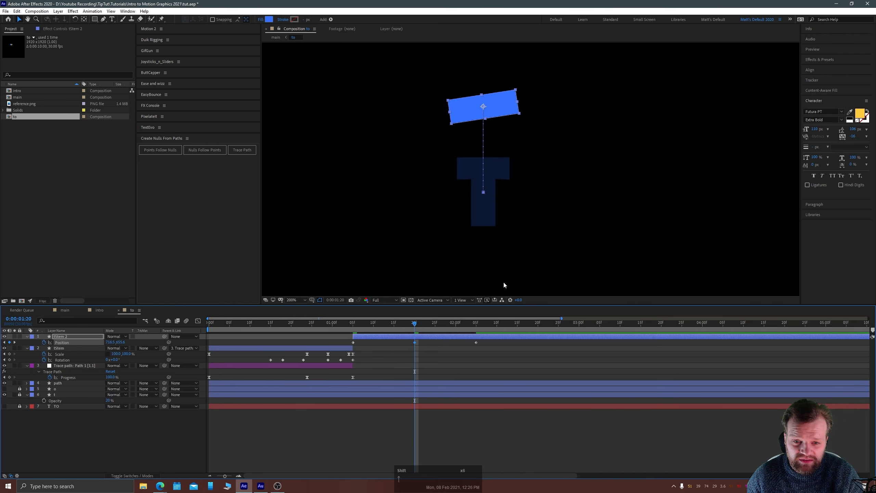
key(shift+Down)
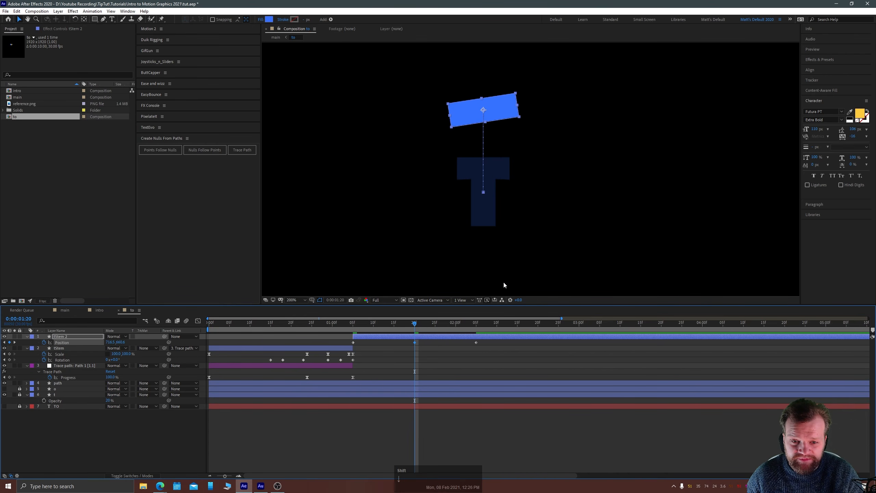
Step: Apply Easy Ease to the three Position keyframes of the second stem layer and show their speed graph
drag(487, 342, 326, 351)
key(F9)
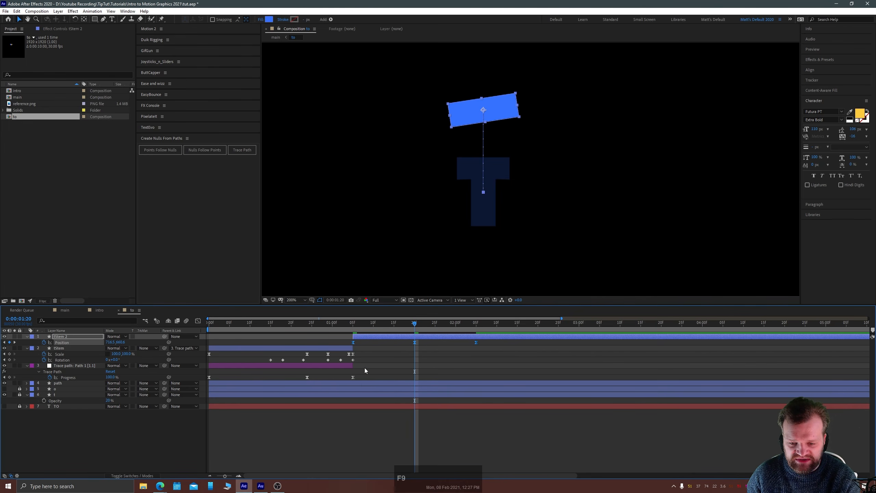
click(198, 321)
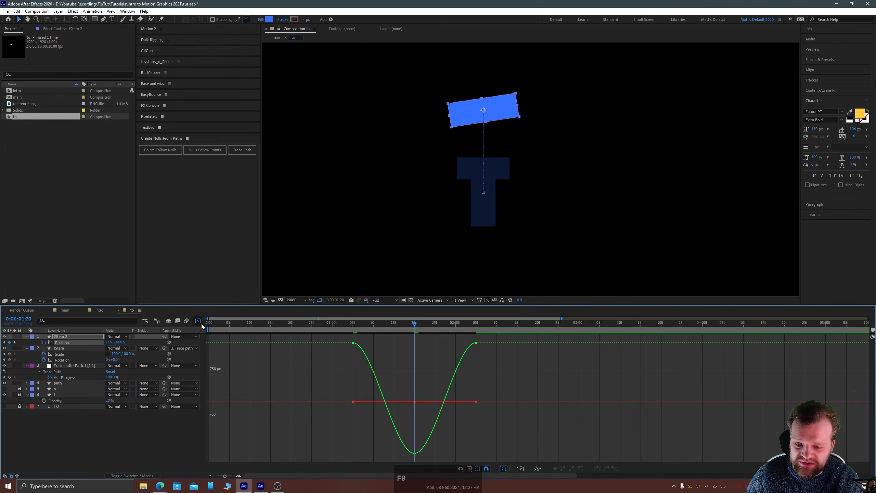
click(470, 468)
click(484, 403)
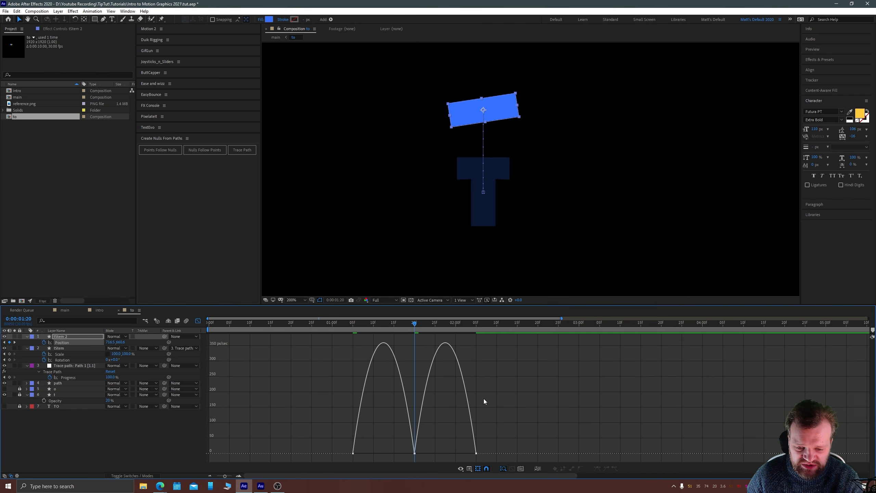
Step: Shape the speed curve of the stem's rise to start very fast and slow gradually towards 0:00:01:20, and preview it
drag(305, 418, 510, 453)
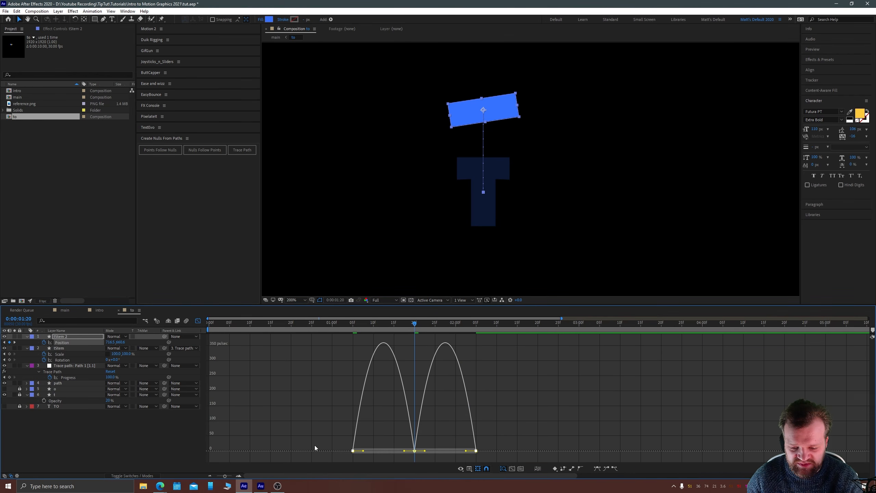
drag(315, 445, 346, 457)
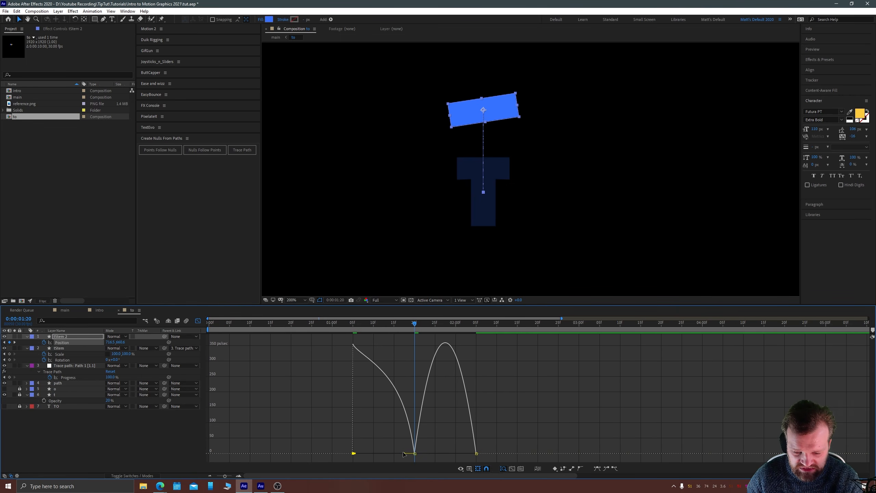
drag(401, 452, 383, 453)
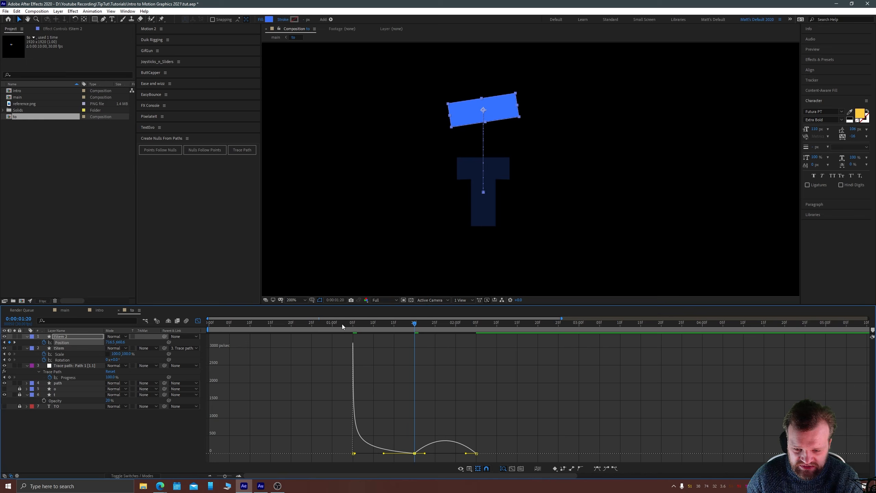
key(space)
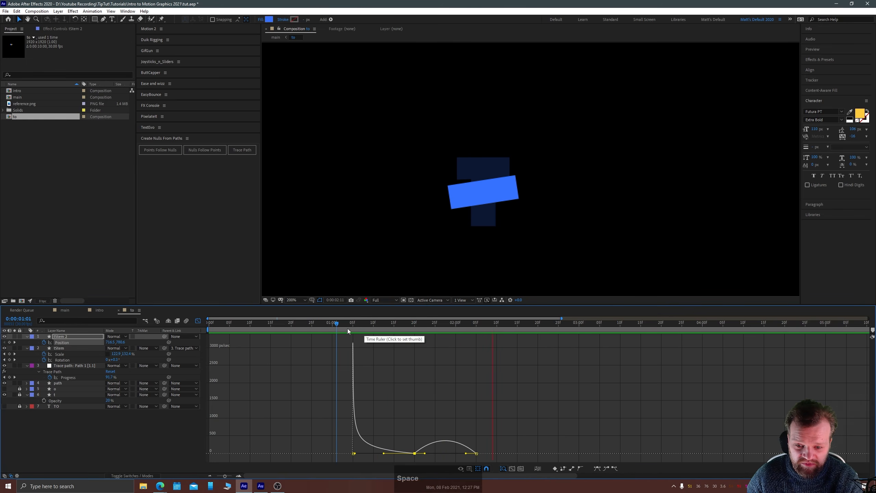
scroll(398, 229, down, 4)
key(space)
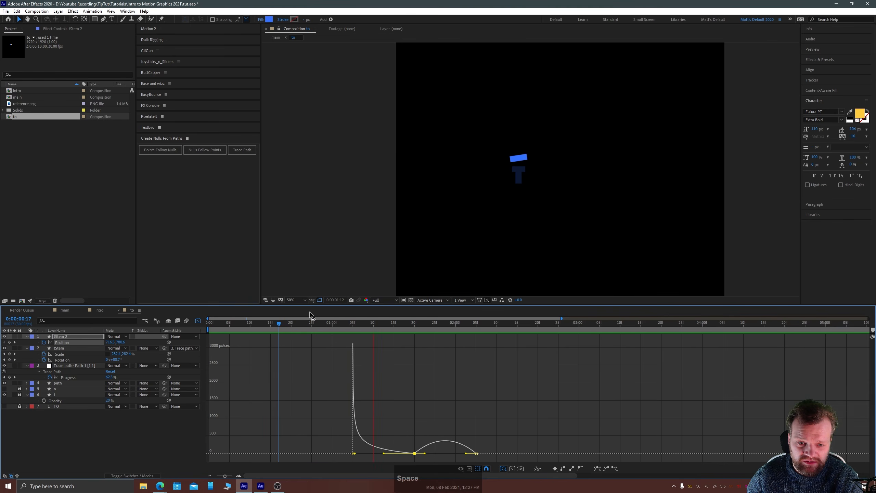
key(space)
key(space)
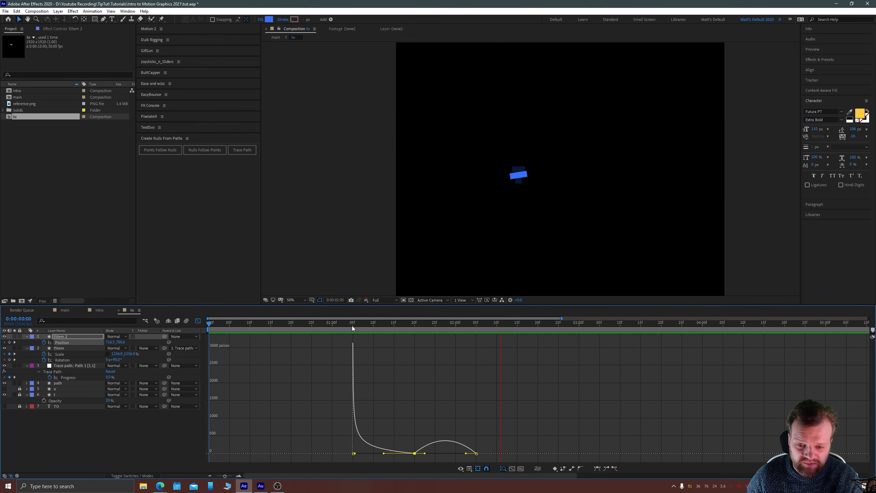
Step: Shape the speed curve of the stem's fall to accelerate towards 0:00:02:05, preview it, and close the Graph Editor
drag(353, 330, 414, 331)
drag(424, 453, 475, 455)
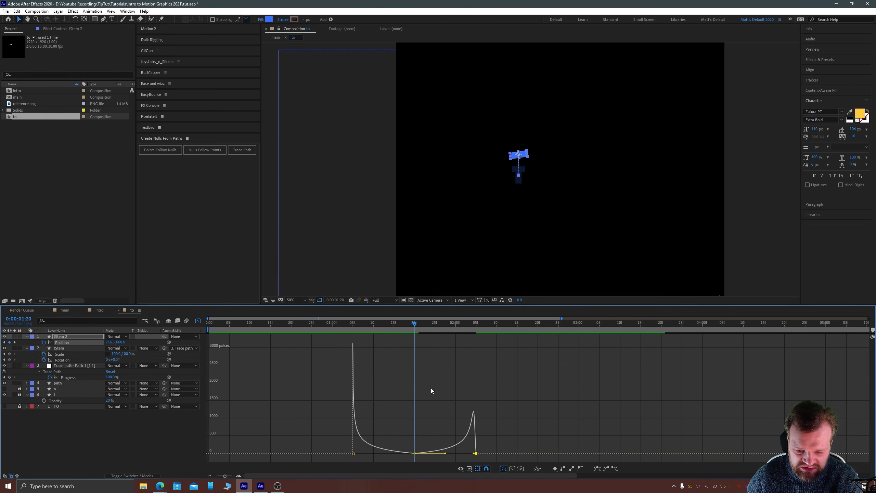
drag(404, 322, 349, 333)
key(space)
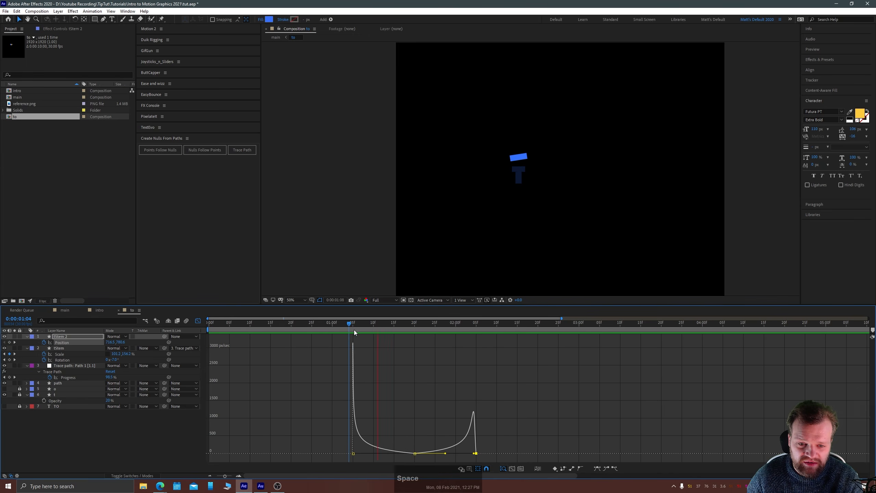
drag(427, 324, 479, 327)
click(196, 321)
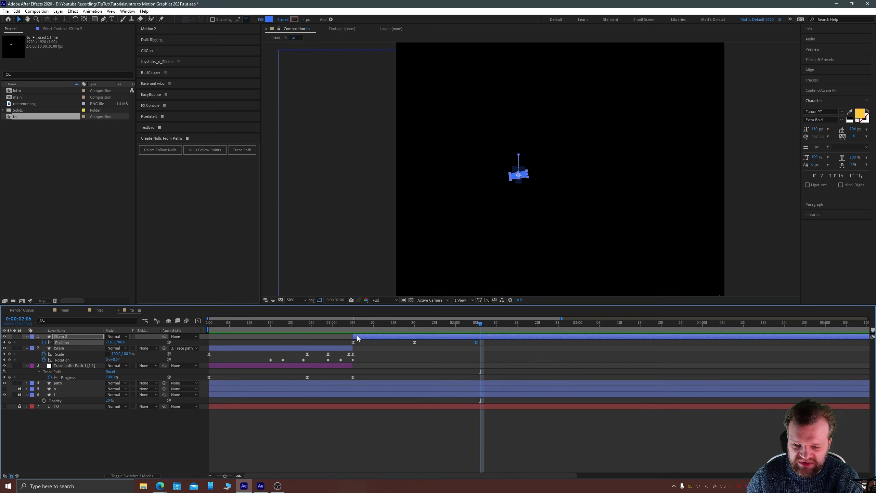
Step: Play back the whole animation from the start to review the stem's spiral fly-in and its rise and fall
click(354, 327)
key(space)
click(283, 326)
drag(284, 326, 203, 329)
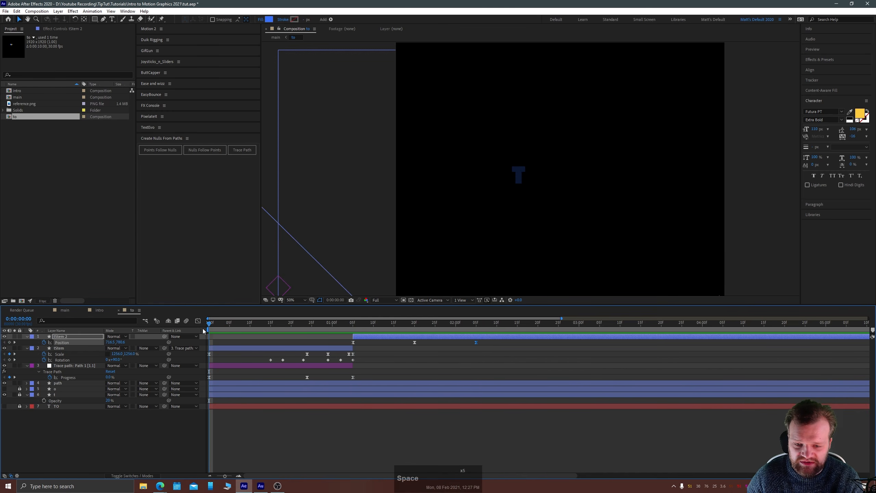
key(space)
scroll(499, 247, down, 2)
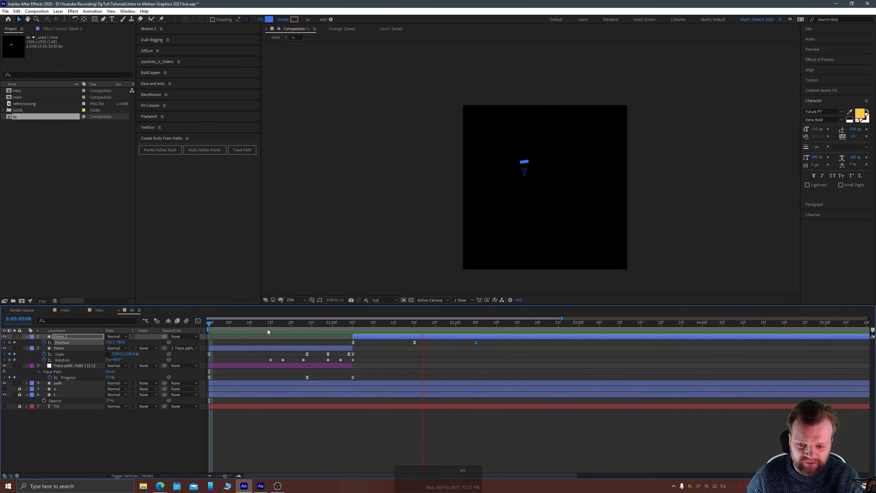
key(space)
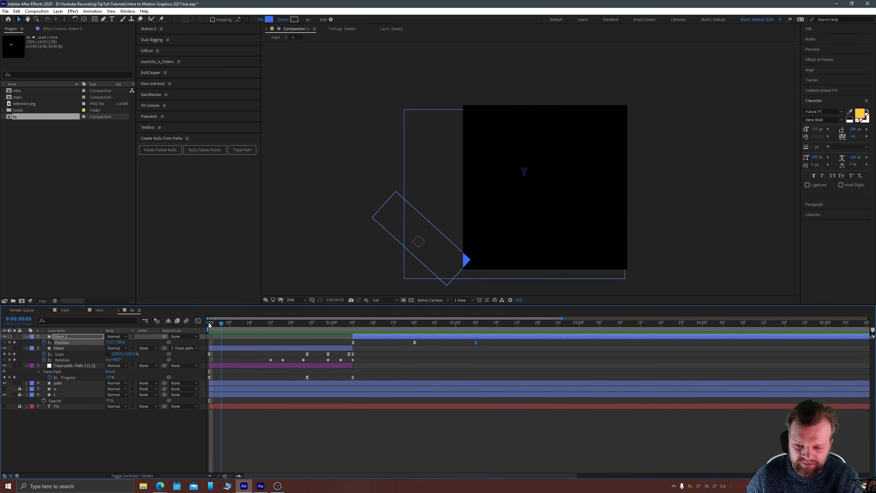
key(space)
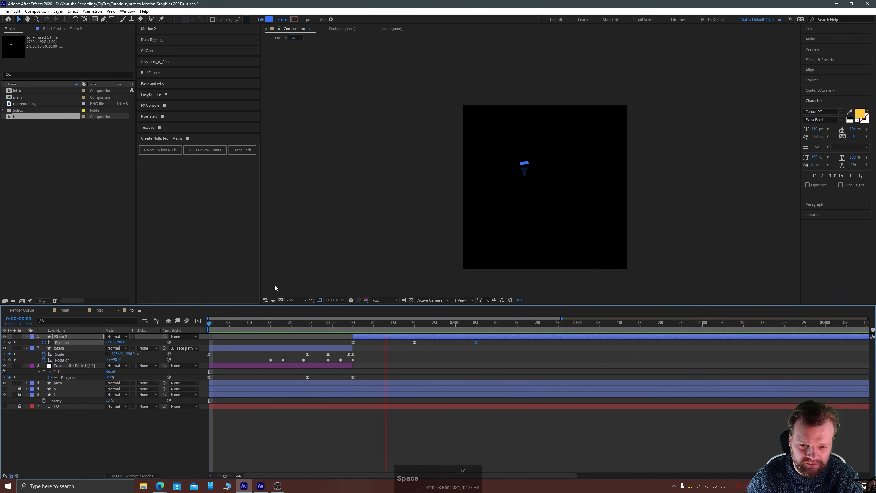
Step: Reduce the Scale keyframe of the first stem layer at 0:00:01:04, just before it hands over to the second stem layer
key(space)
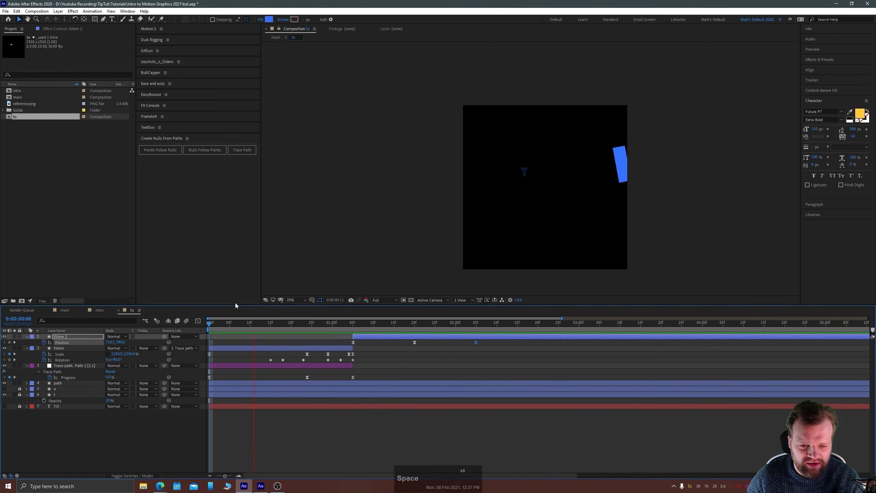
drag(311, 324, 350, 362)
click(348, 355)
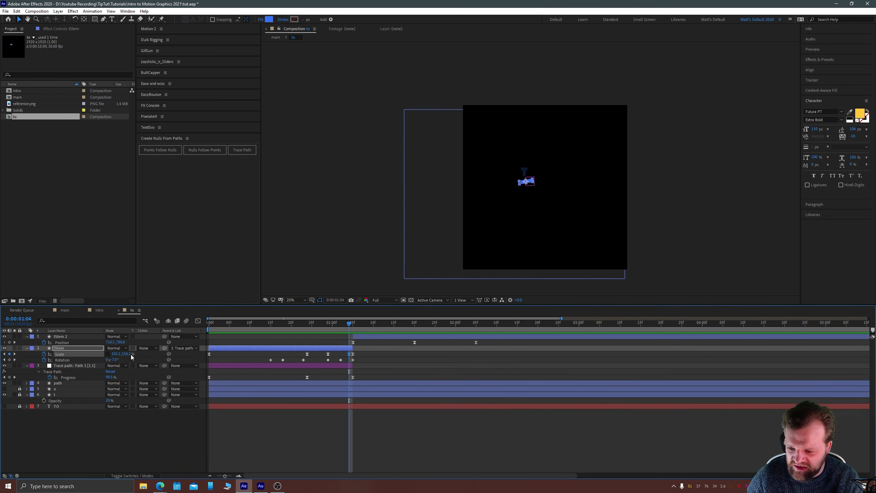
drag(125, 354, 122, 354)
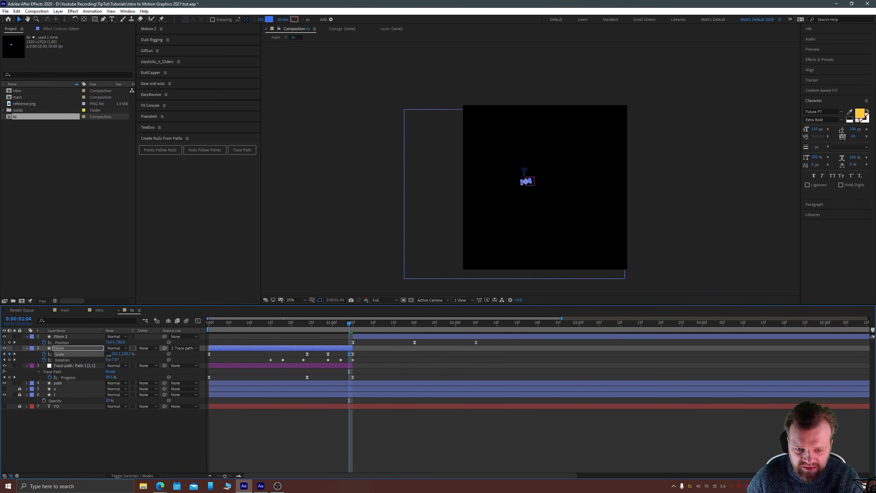
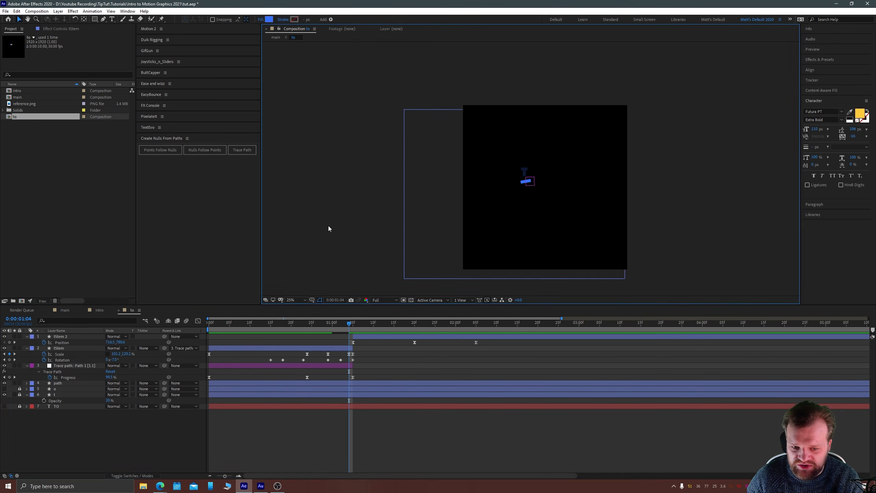
Step: Select the second stem layer at 0:00:01:05, the frame where its rise begins
scroll(516, 208, up, 4)
key(space)
drag(440, 241, 472, 248)
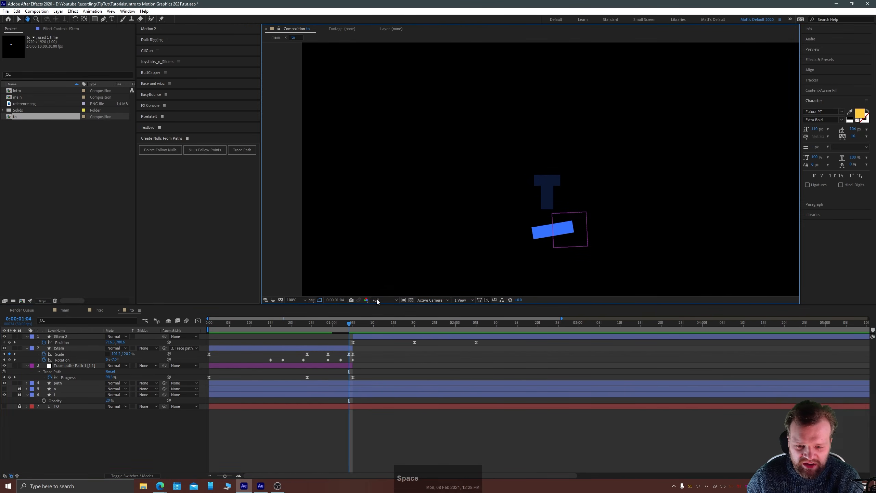
click(353, 325)
click(363, 337)
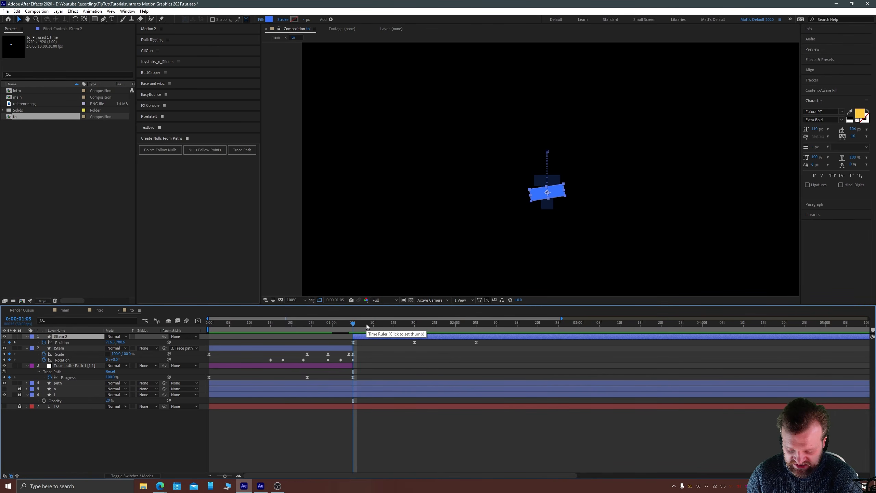
Step: Start keyframing Scale on the tStem 2 layer at 0:00:01:05 with the vertical scale set to 120%
key(shift+s)
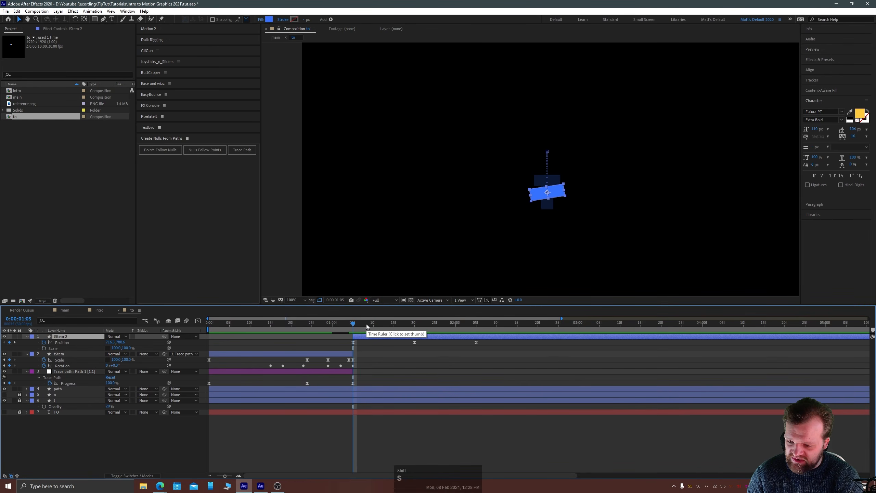
click(44, 348)
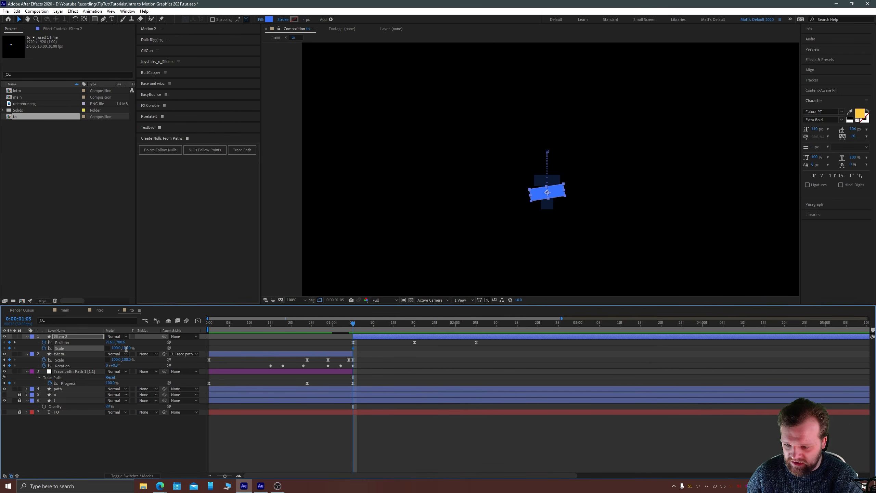
click(126, 348)
text(120)
key(Return)
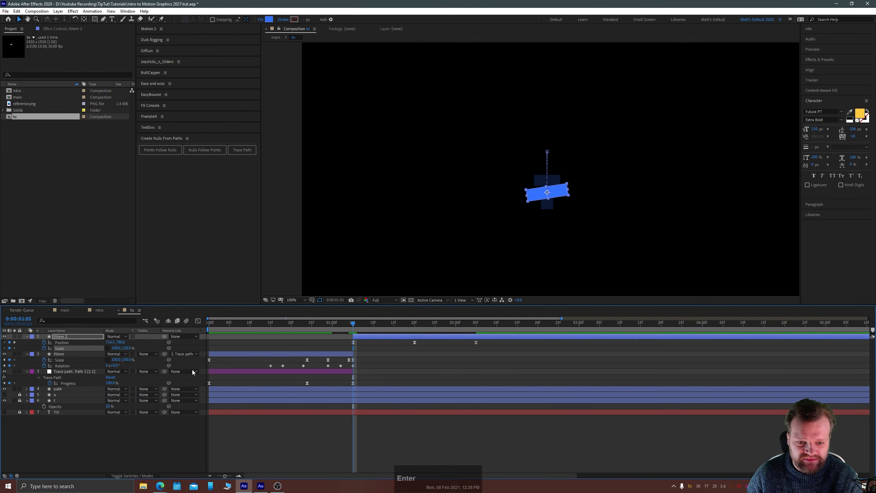
Step: Add a Scale keyframe on tStem 2 at 0:00:01:20 with the vertical scale set to 100%
drag(365, 324, 414, 328)
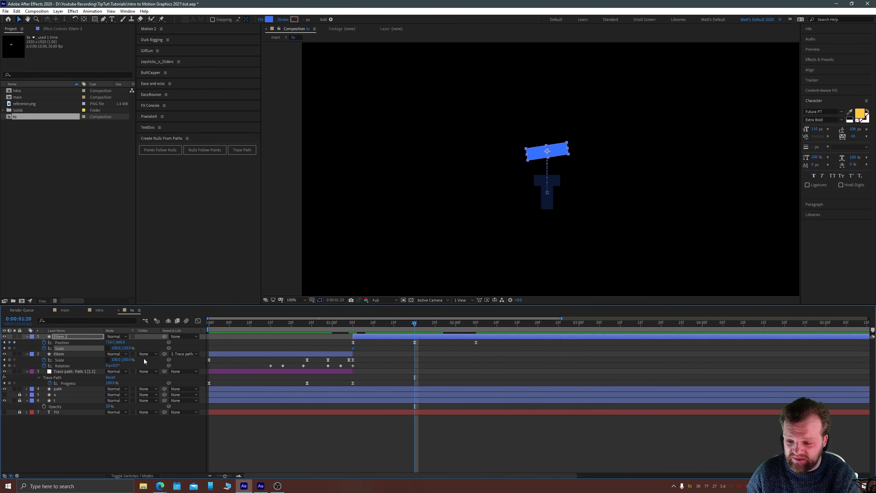
click(126, 348)
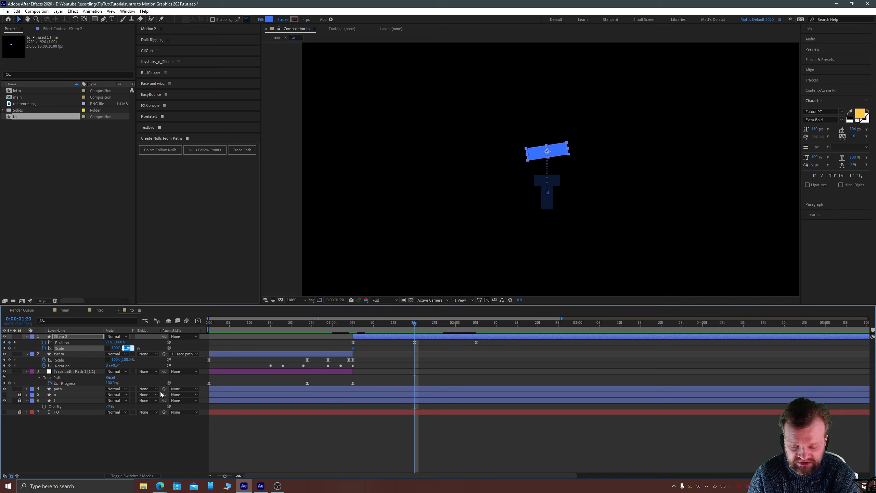
text(100)
key(Return)
Step: Keyframe tStem 2's Rotation at 0:00:01:05, then set it to 1x+0.0° at 0:00:02:05 so the stem stands upright
click(356, 323)
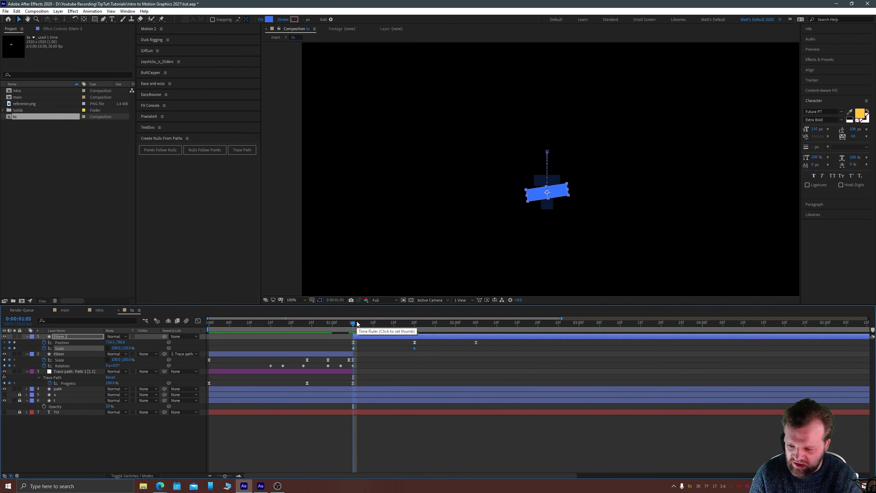
key(shift+r)
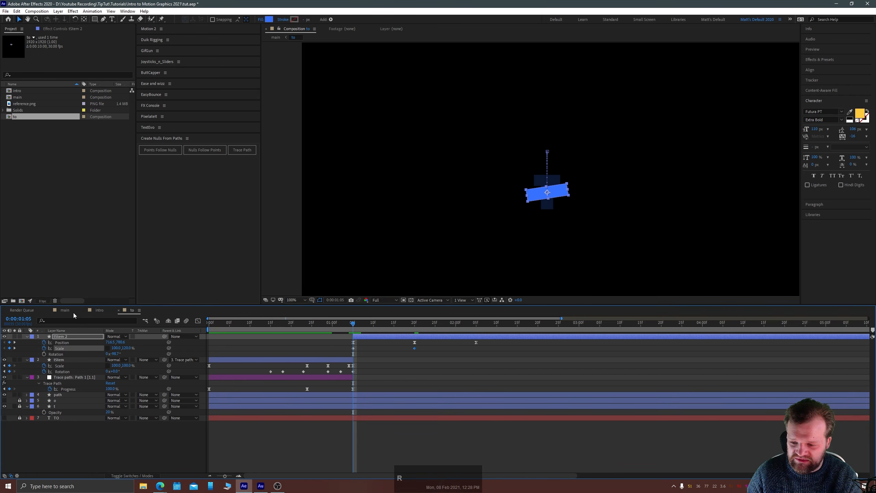
click(43, 354)
drag(404, 324, 478, 326)
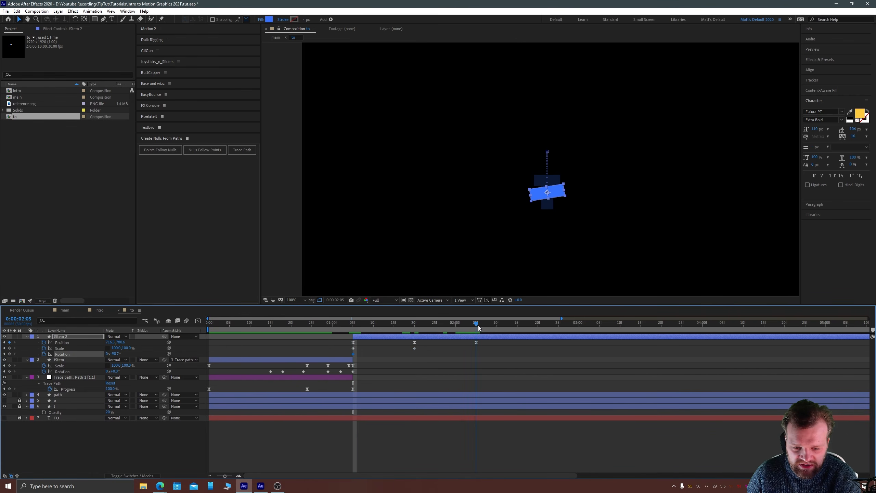
click(107, 354)
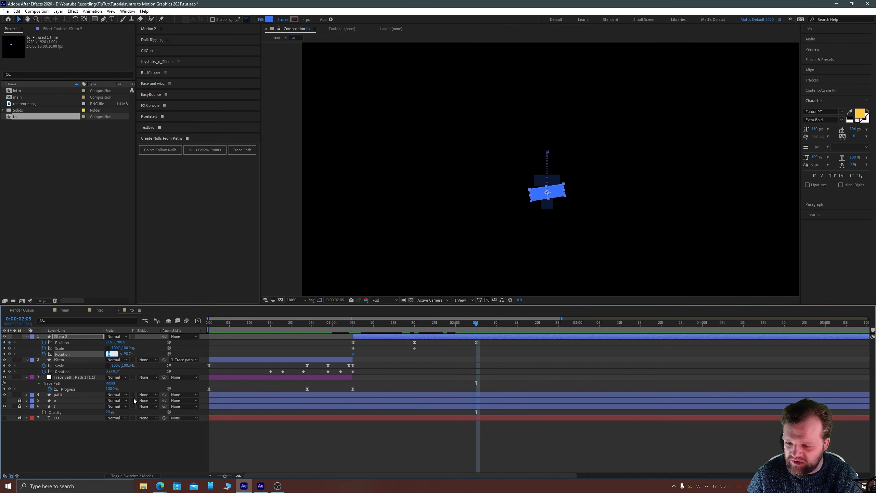
click(116, 427)
click(107, 354)
text(1)
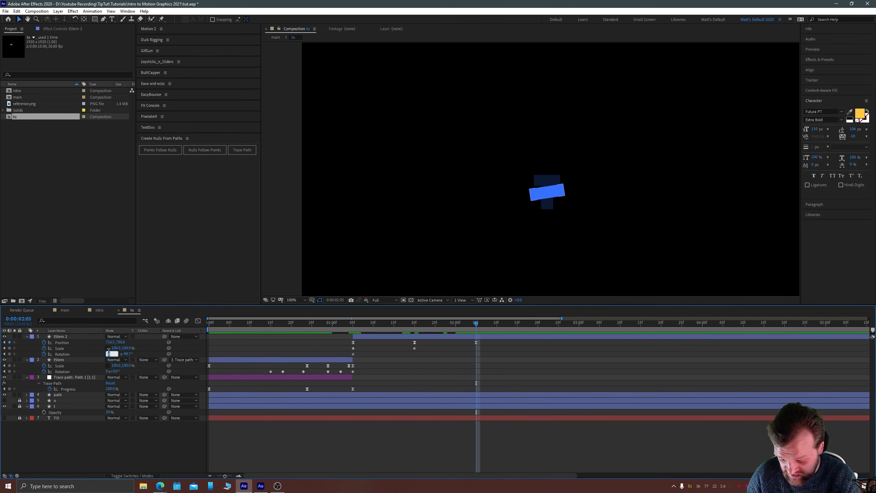
key(Return)
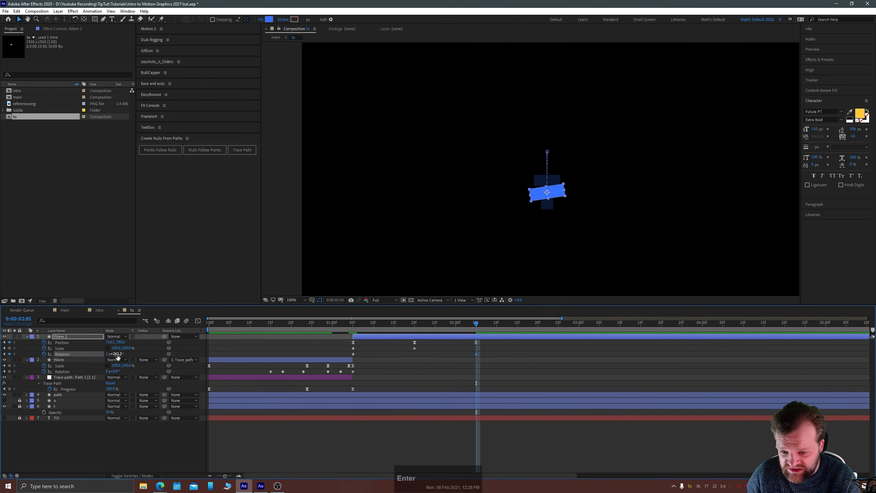
drag(116, 354, 86, 352)
click(115, 354)
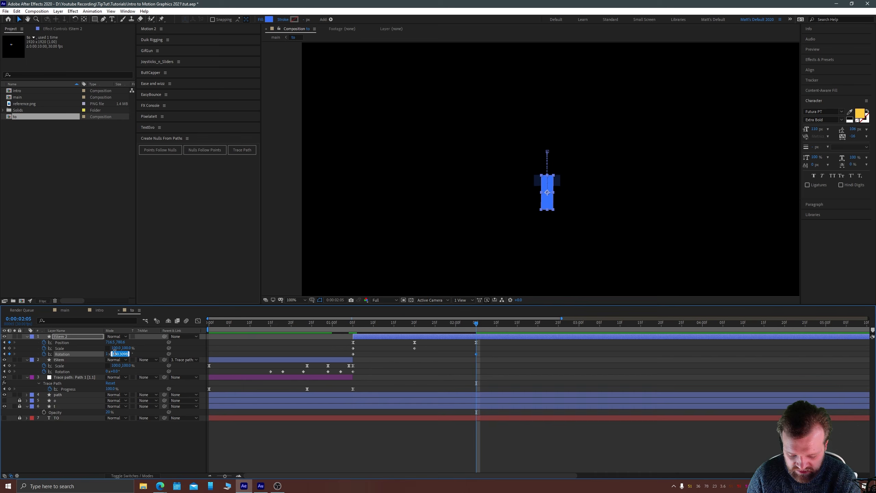
key(Return)
Step: Check the spin up close and set tStem 2's Rotation at 0:00:02:05 to -2 full revolutions
scroll(600, 212, up, 1)
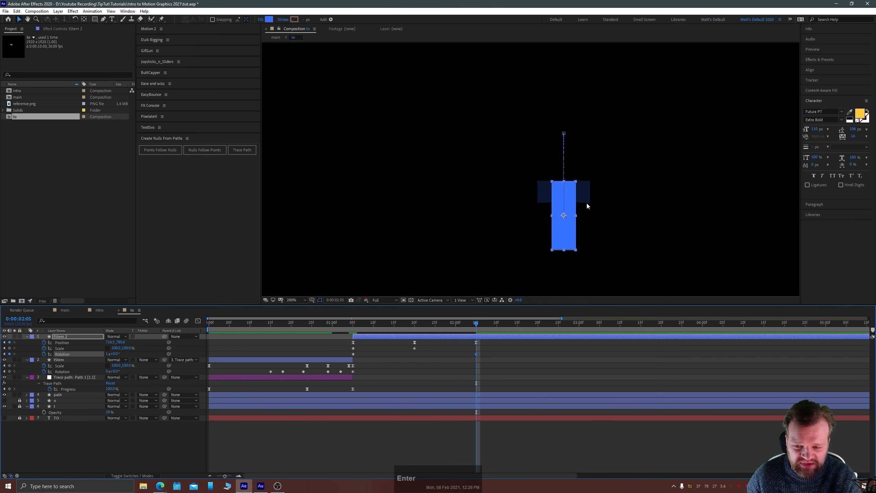
key(space)
drag(504, 227, 448, 190)
mouse_move(366, 324)
mouse_down()
mouse_move(389, 321)
mouse_move(320, 325)
mouse_move(379, 317)
mouse_move(353, 324)
mouse_move(365, 324)
mouse_up()
drag(429, 325, 475, 325)
click(108, 354)
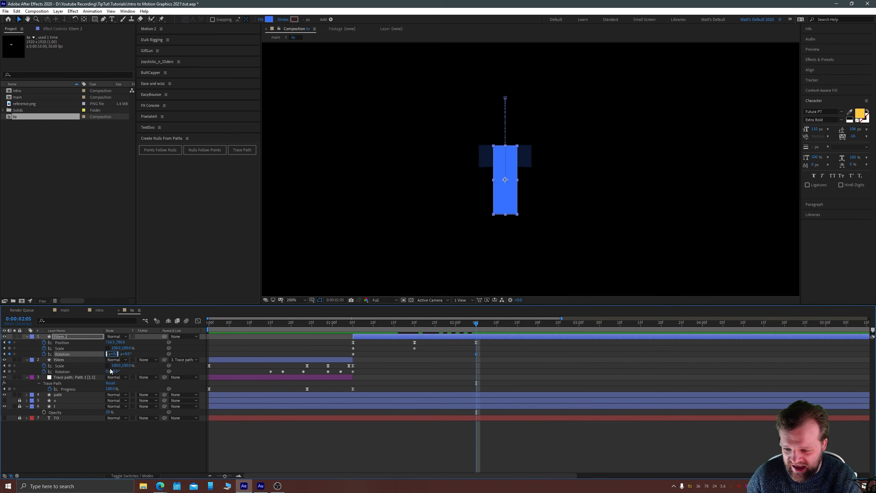
text(-2)
key(Return)
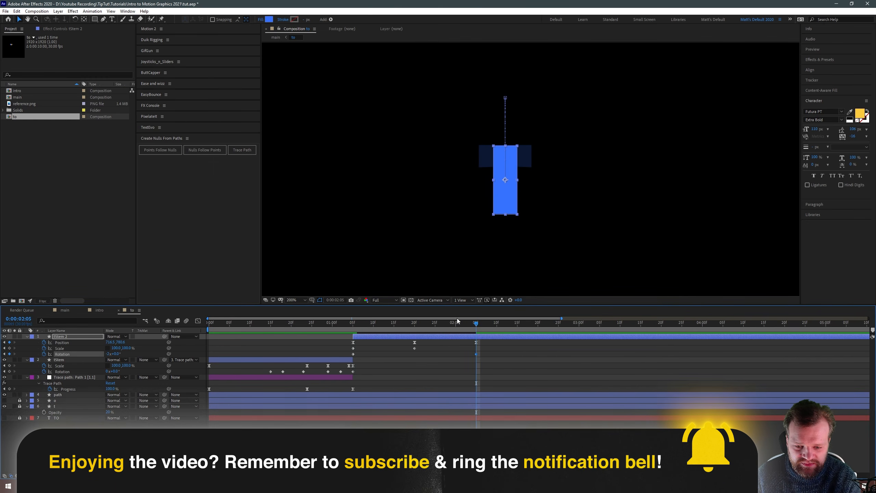
Step: Apply Easy Ease to both Rotation keyframes of tStem 2 and lengthen the last keyframe's incoming influence in the speed graph
drag(368, 323, 414, 329)
drag(481, 351, 331, 357)
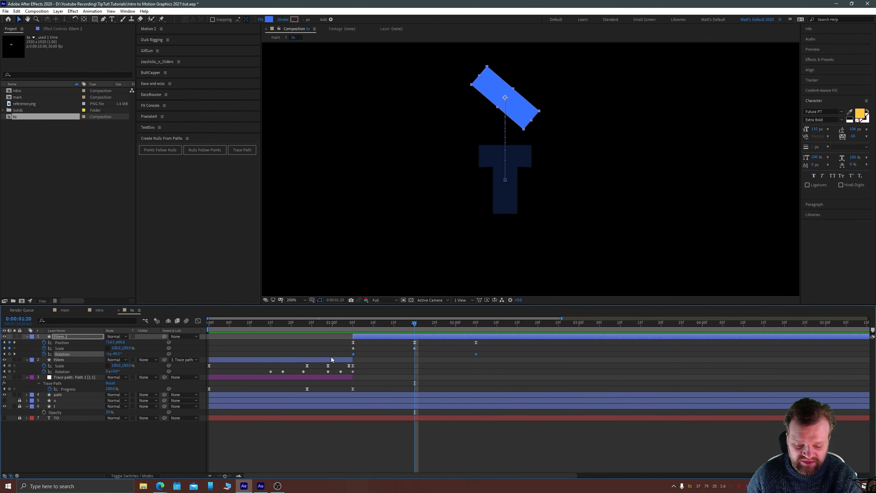
key(F9)
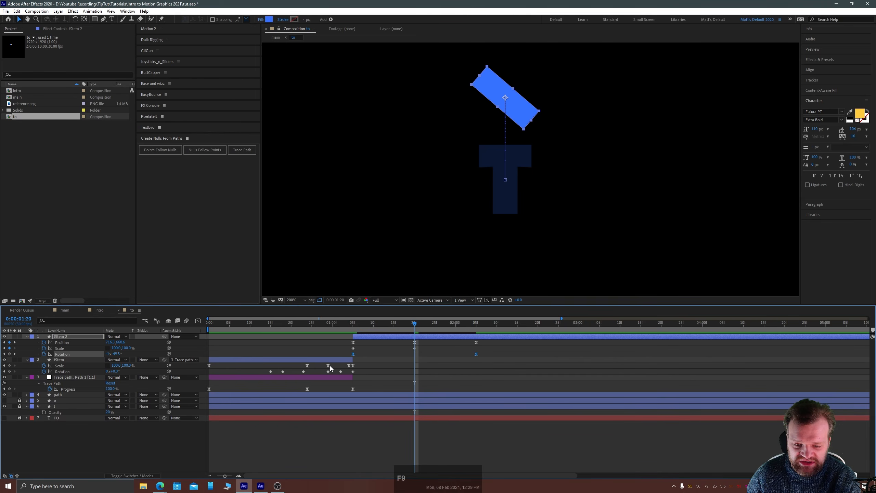
click(198, 320)
drag(552, 390, 294, 333)
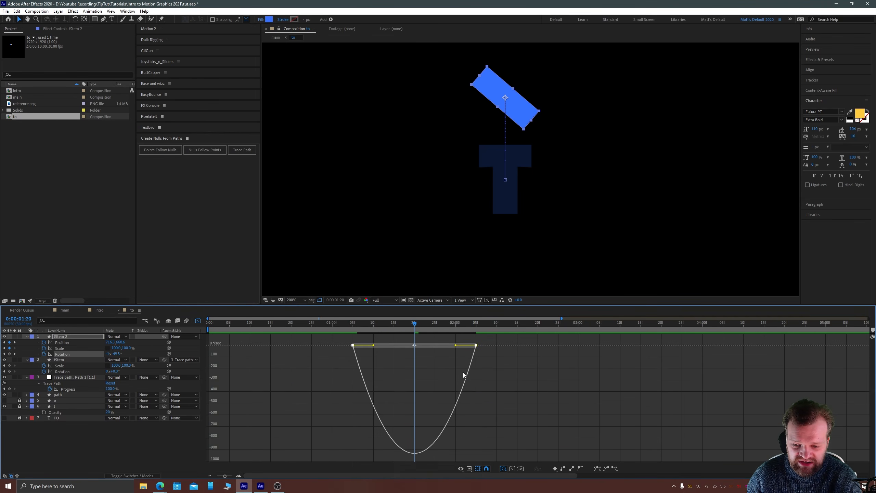
drag(455, 345, 308, 339)
Step: Shrink the first Rotation keyframe's outgoing influence to almost zero so the spin starts fast, and preview it
click(352, 324)
key(space)
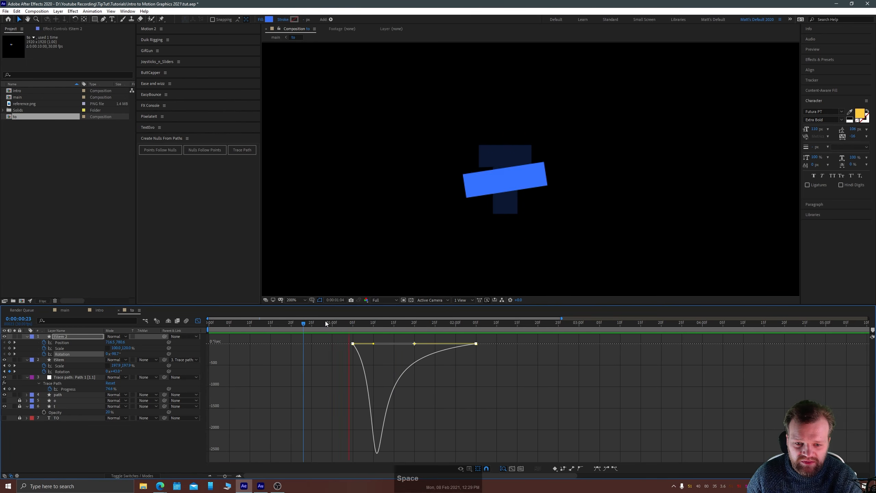
click(352, 323)
drag(374, 346, 351, 345)
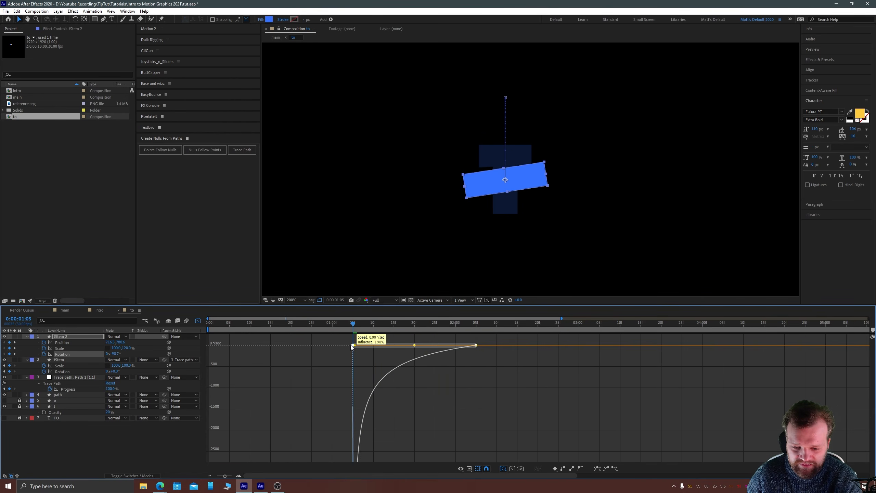
click(332, 326)
key(space)
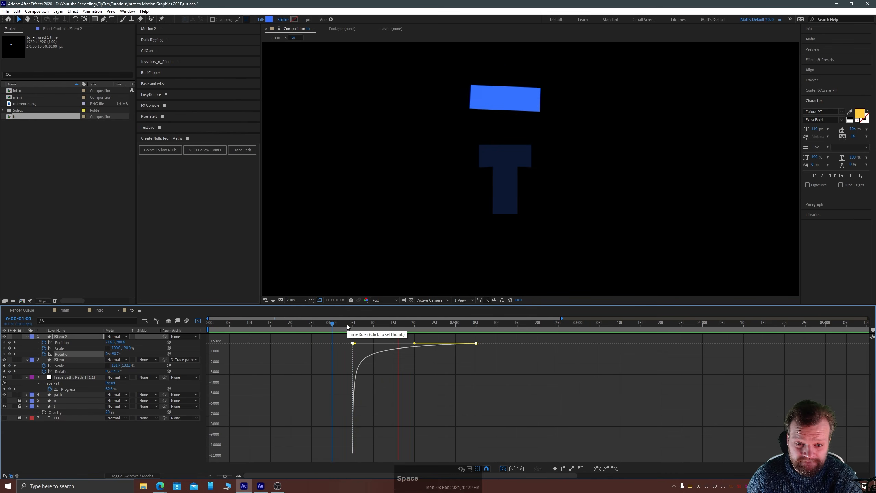
key(space)
click(326, 328)
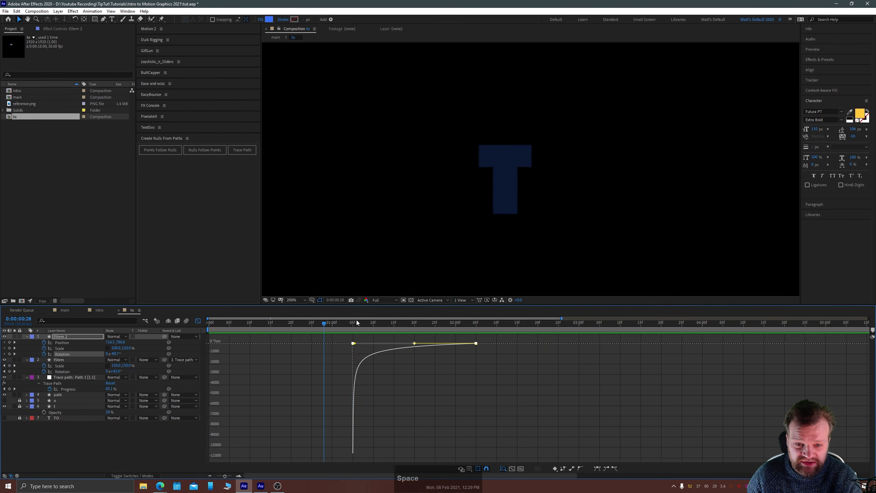
key(space)
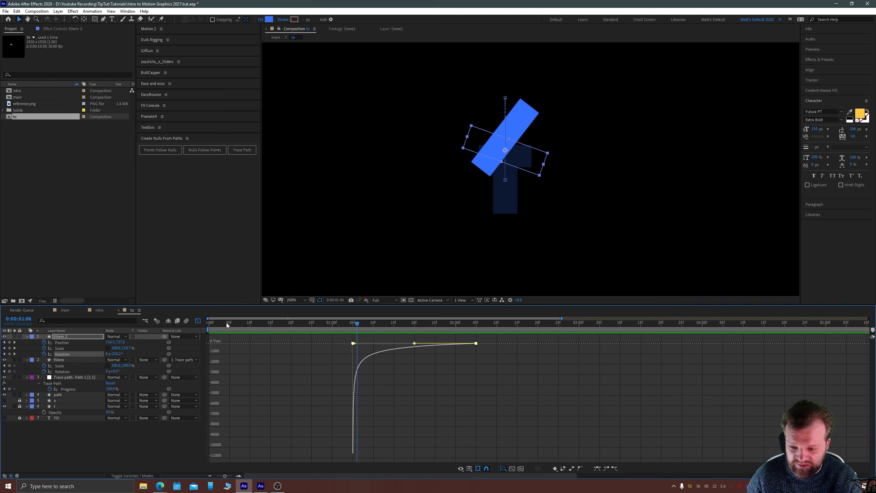
Step: Move tStem 2's second Scale keyframe to about 0:00:01:14 and apply Easy Ease to both Scale keyframes
key(shift+F3)
drag(359, 326, 382, 322)
click(198, 321)
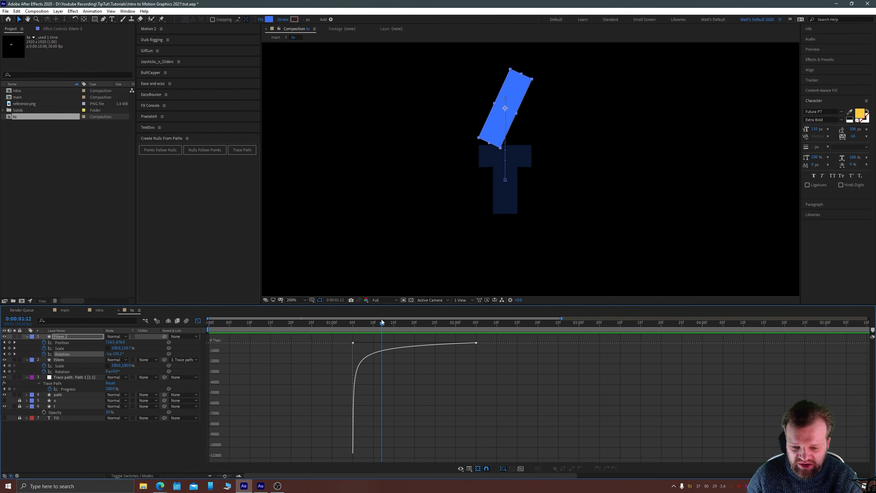
click(196, 323)
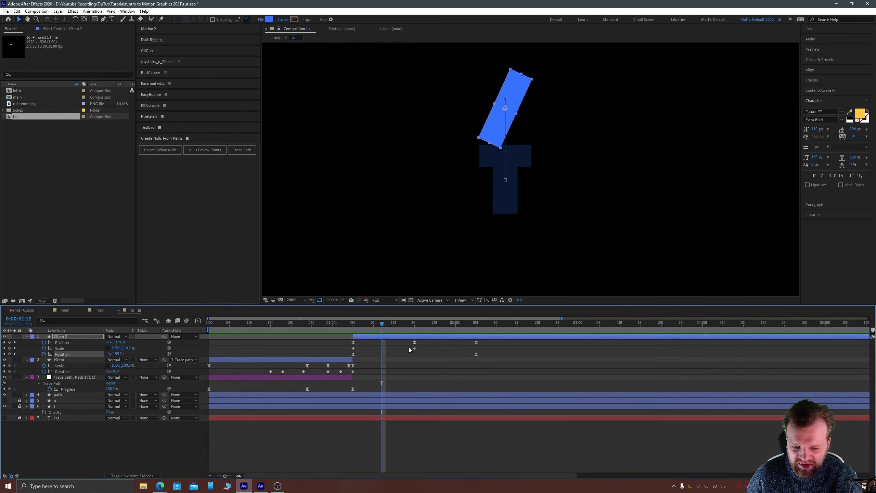
drag(414, 348, 332, 350)
key(F9)
Step: Preview the stem animation with the whole composition in view
click(350, 326)
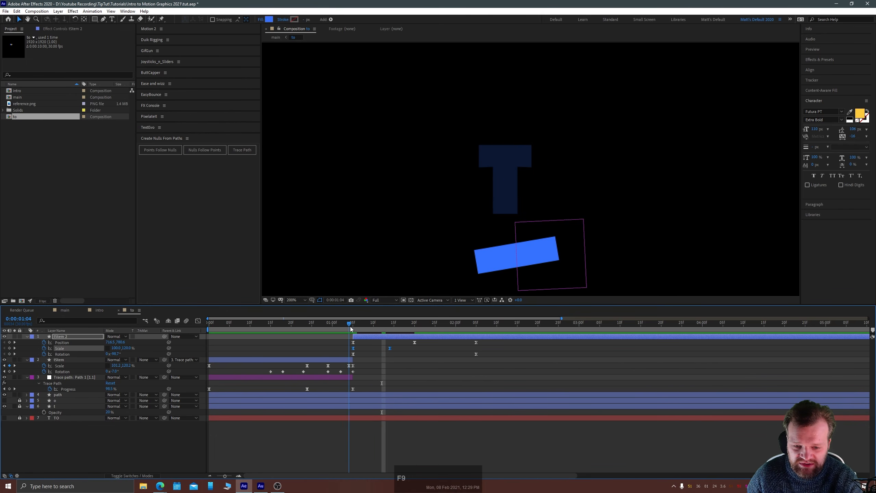
key(space)
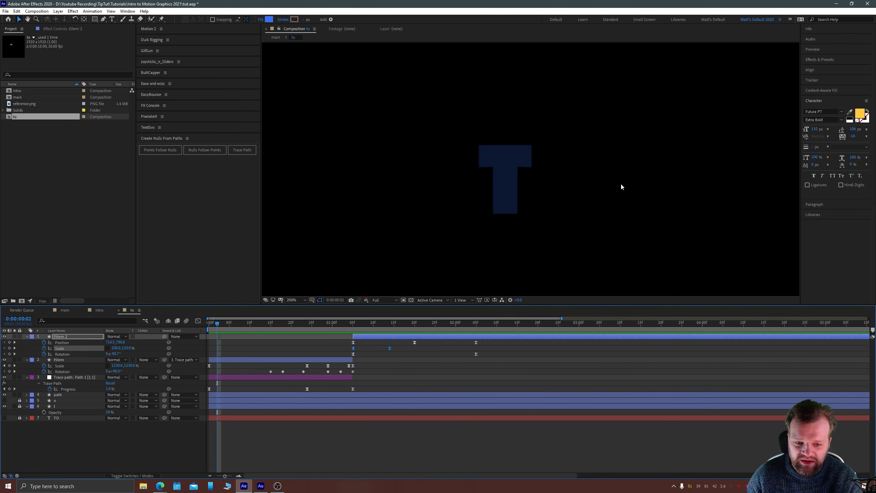
scroll(596, 186, down, 6)
key(space)
key(space)
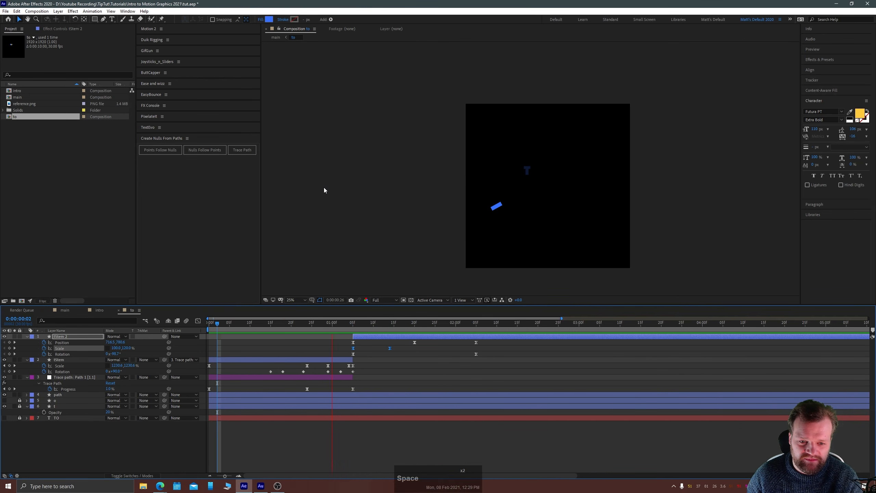
Step: Shorten the incoming influence of tStem 2's last Position keyframe at 0:00:02:05 in the speed graph for an abrupt landing
drag(391, 324, 475, 323)
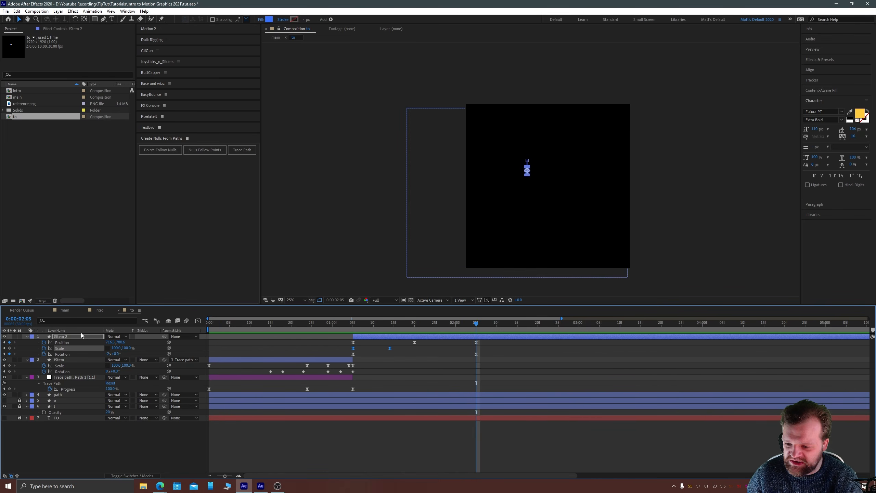
click(55, 337)
drag(486, 344, 335, 334)
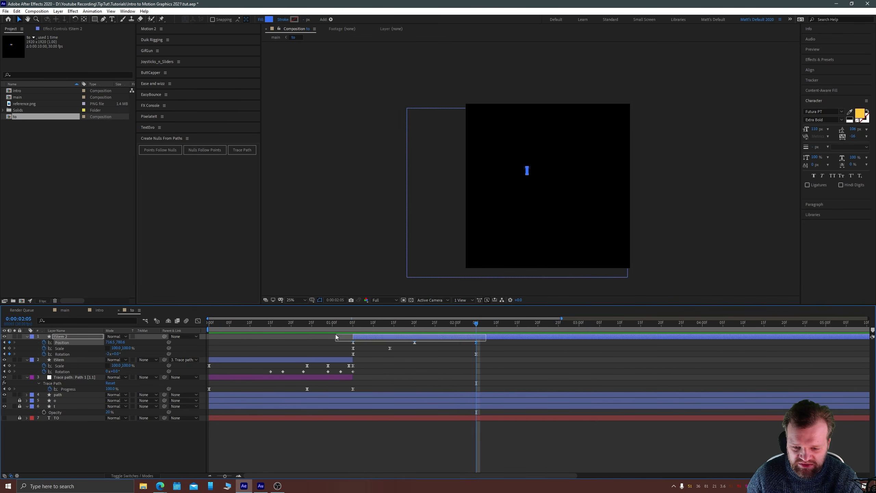
key(shift+F3)
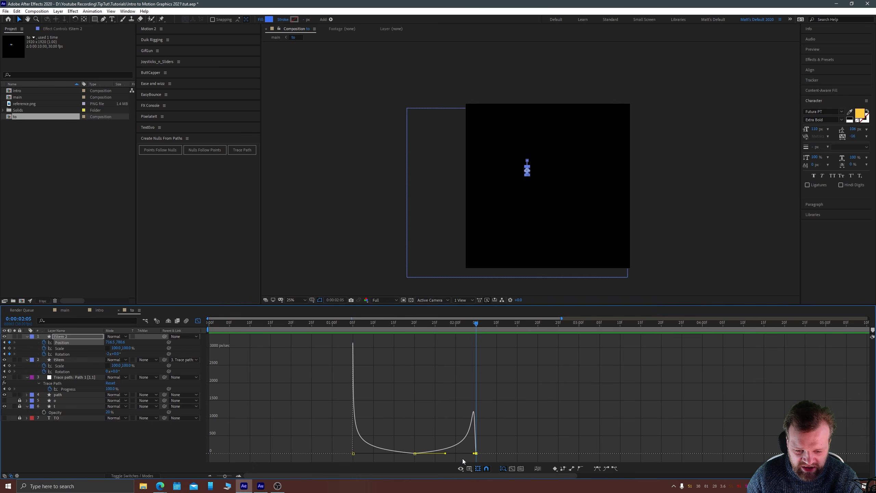
drag(475, 455, 485, 456)
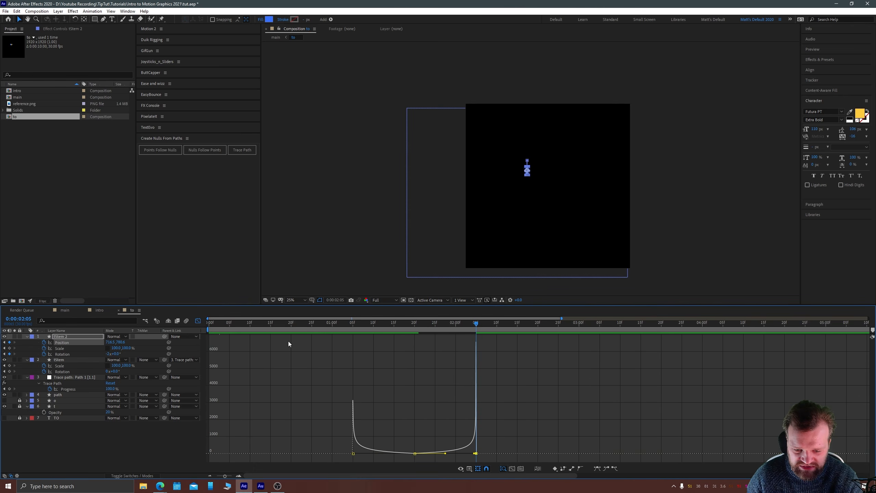
click(199, 321)
Step: Play back tStem 2's jump and landing from around 0:00:01:05 to check the timing
drag(405, 329, 353, 332)
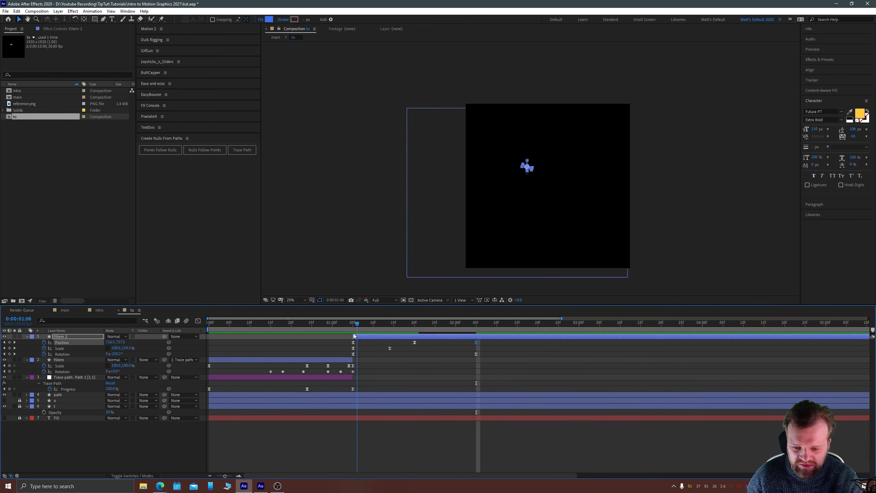
key(space)
key(space)
key(space)
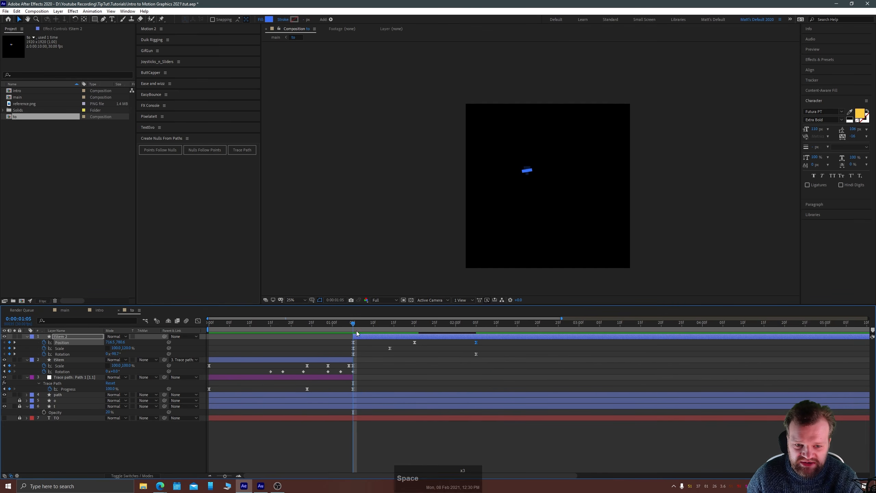
Step: Split the tStem 2 layer at 0:00:02:05 and delete all Position, Scale and Rotation keyframes from the new tStem 3 layer
key(/)
click(476, 322)
key(.)
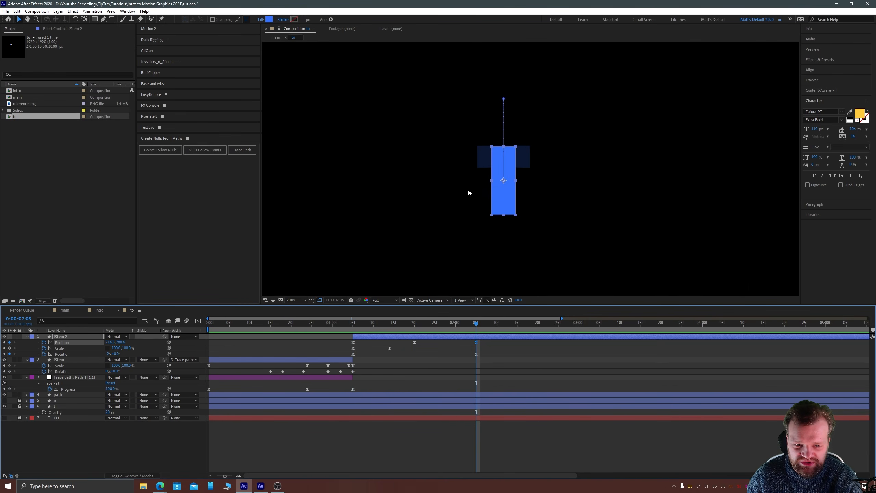
click(474, 350)
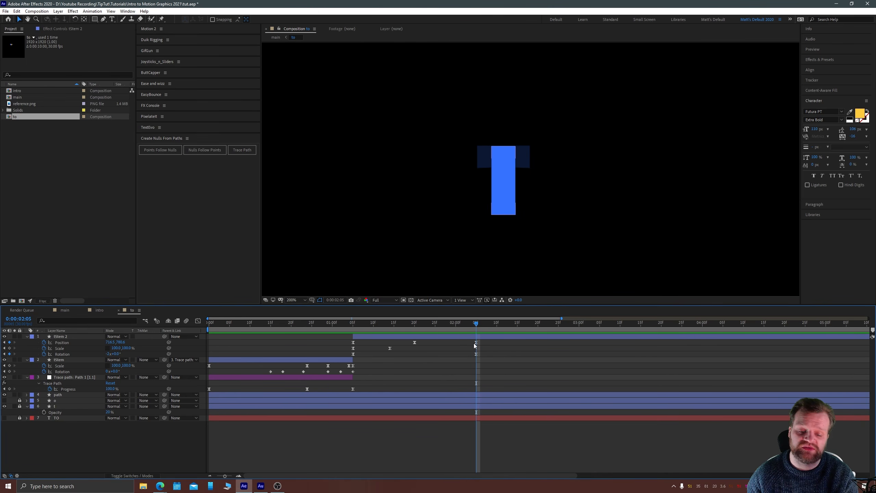
click(471, 336)
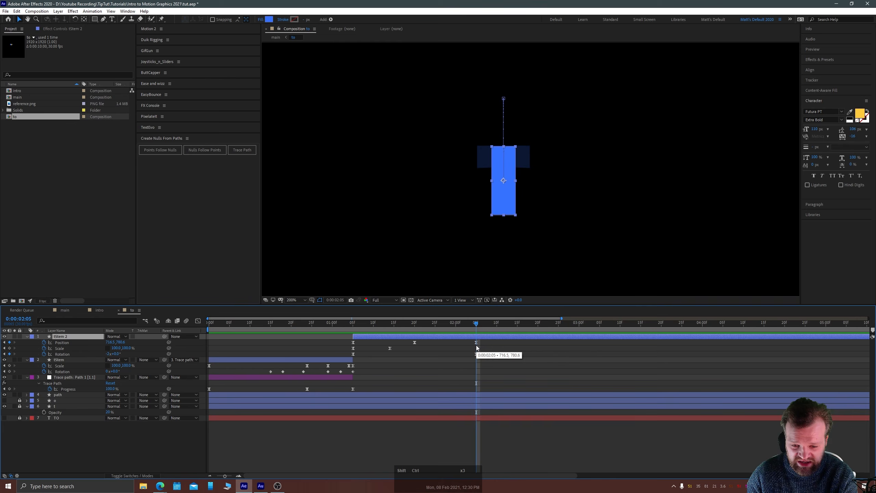
key(ctrl+shift+d)
key(u)
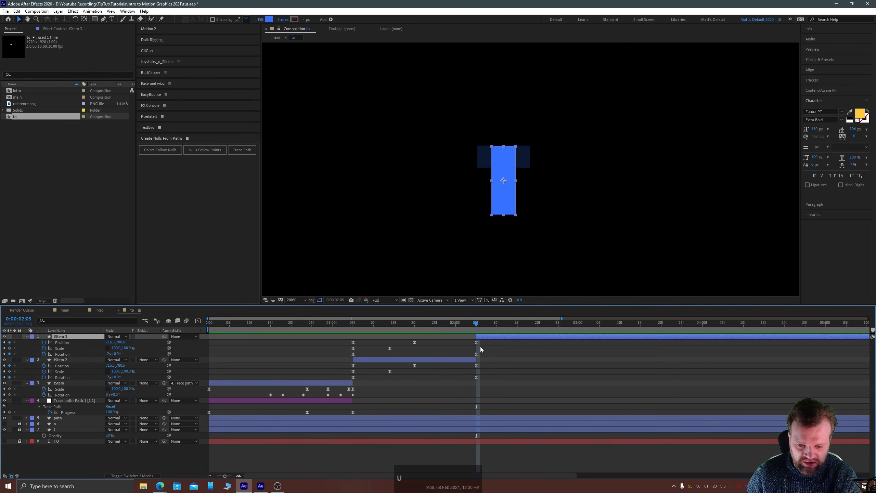
drag(480, 356, 321, 342)
key(Delete)
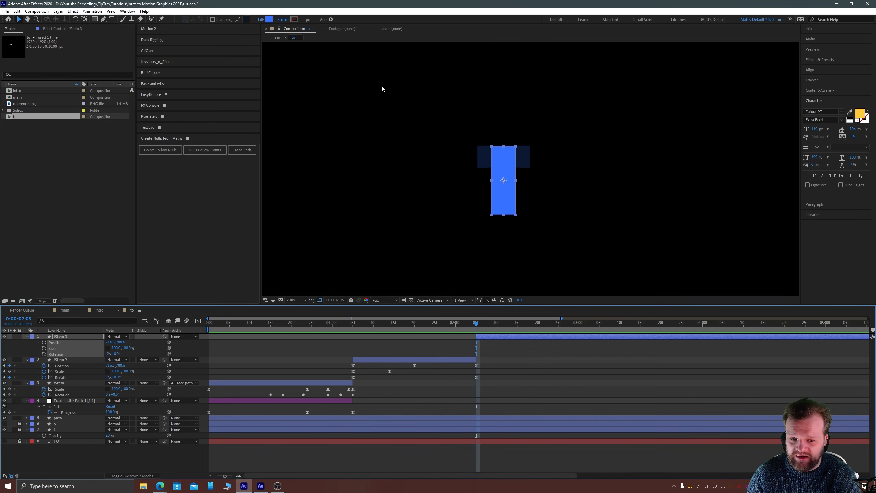
Step: Move tStem 3's anchor point to the middle of the stem's bottom edge with the Pan Behind tool
key(y)
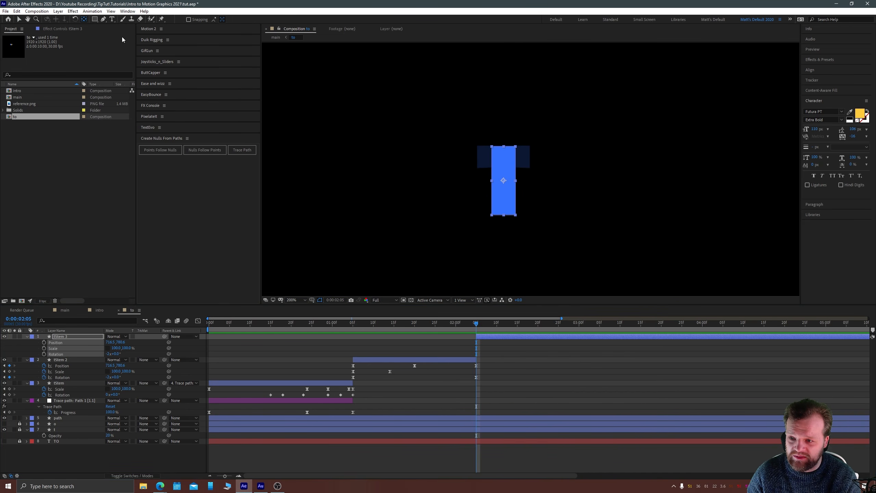
scroll(513, 195, up, 1)
key(space)
drag(444, 247, 456, 201)
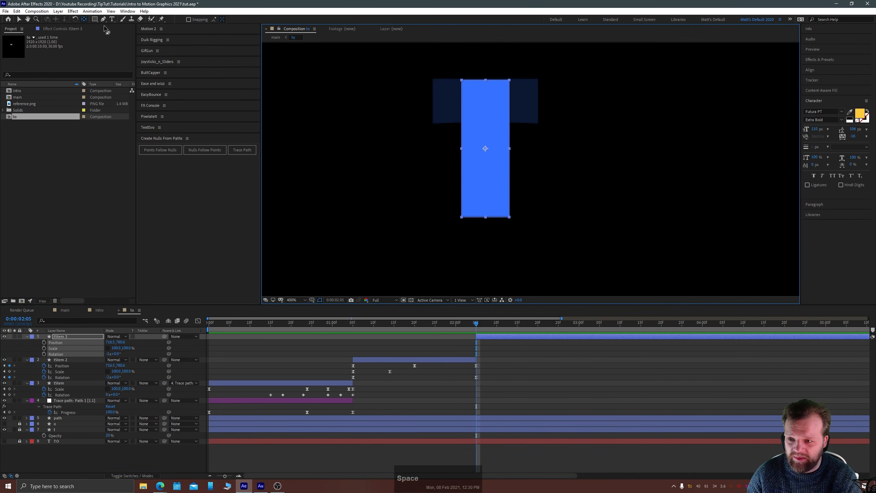
key(period)
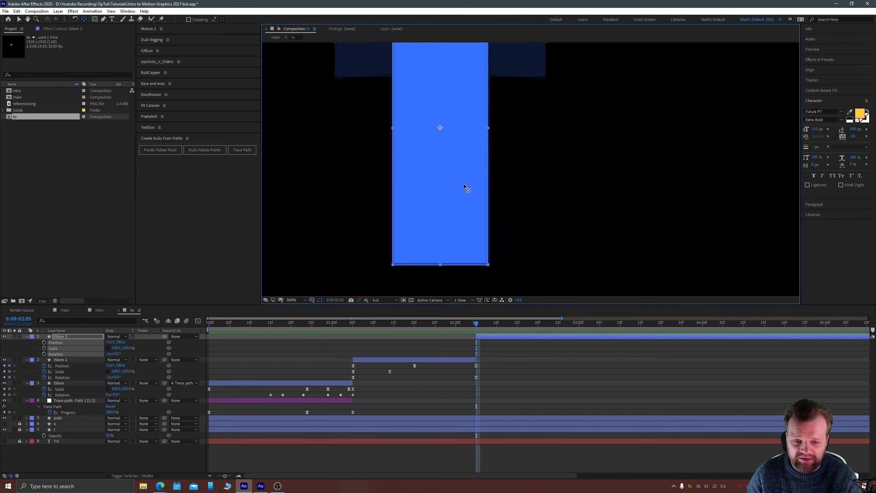
drag(439, 129, 440, 264)
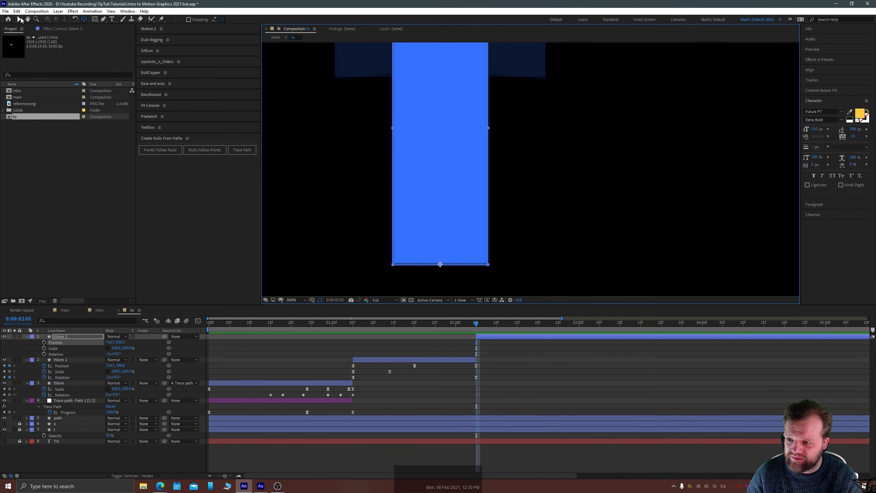
click(19, 18)
key(comma)
Step: Start Scale keyframes on tStem 3 at 0:00:02:05 and squash the stem to about 138 by 90% at 0:00:02:15
click(452, 339)
click(491, 338)
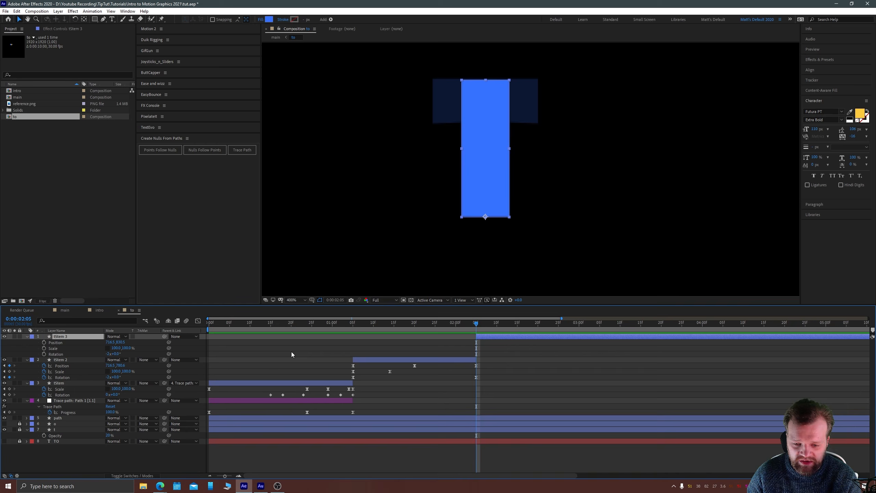
click(44, 348)
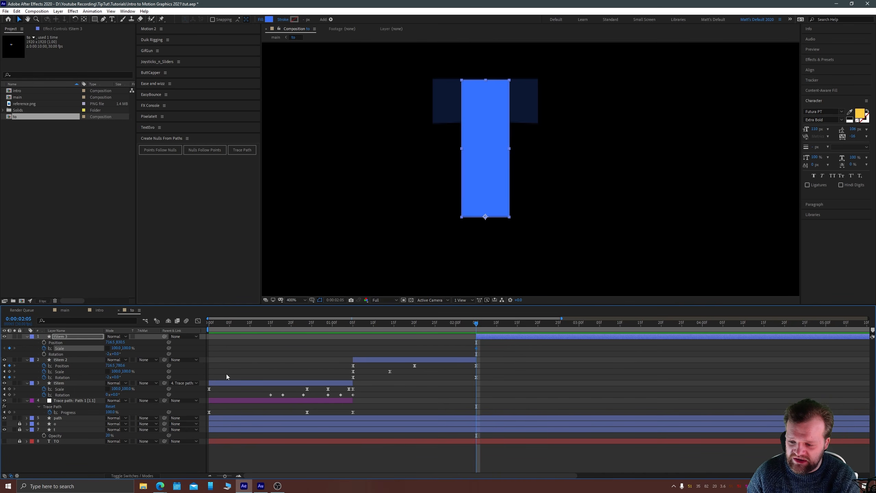
key(ctrl+shift+Right)
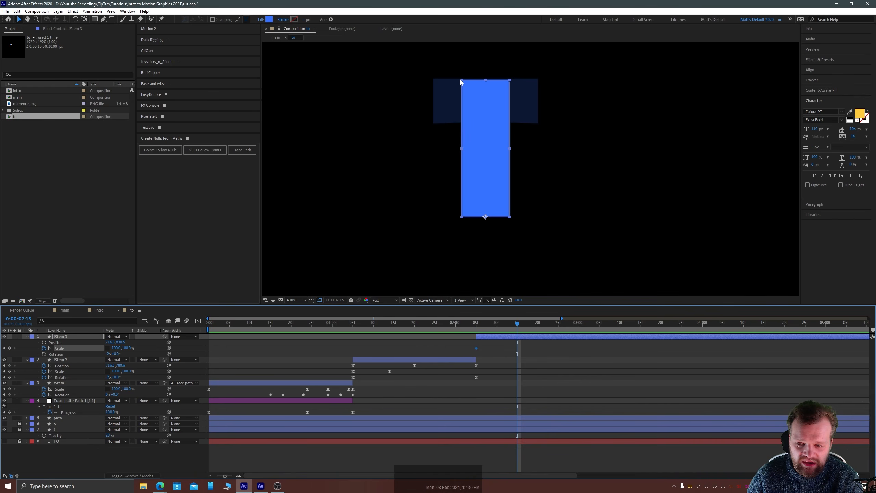
drag(462, 80, 452, 93)
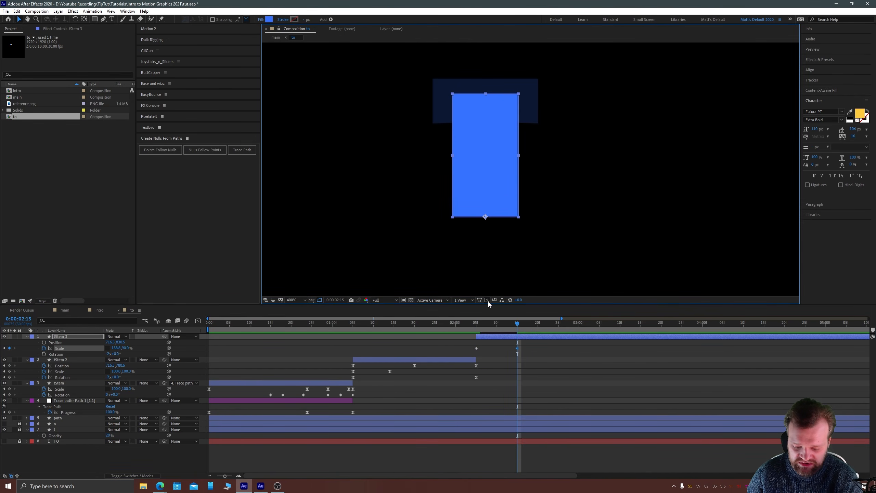
Step: Stretch tStem 3 to about 73 by 113% at 0:00:02:25 and squash it to about 120 by 97% at 0:00:03:05
key(ctrl+shift+Right)
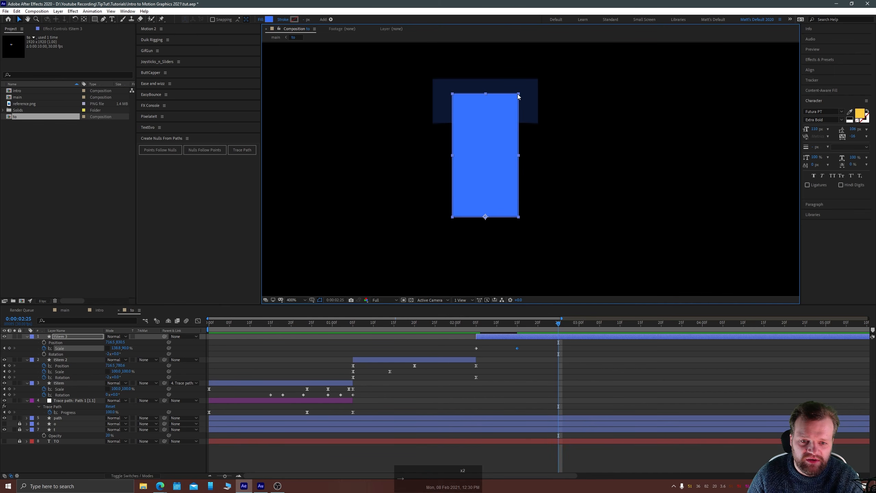
drag(518, 97, 503, 65)
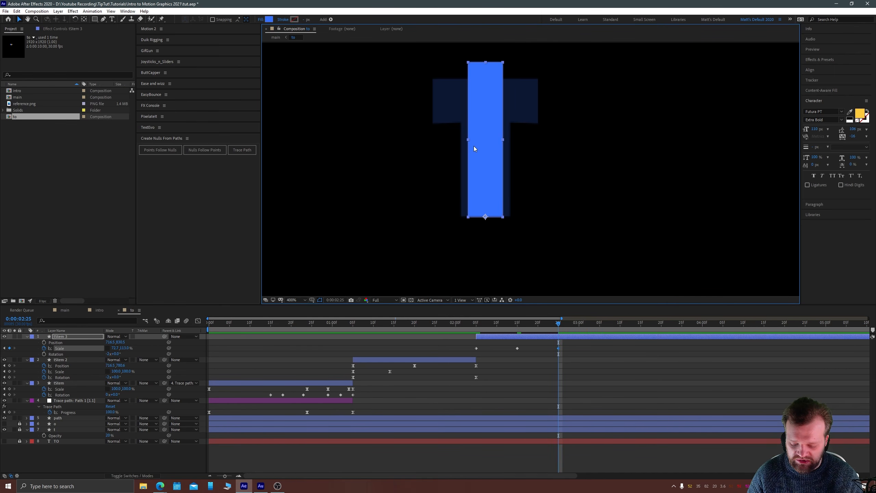
key(ctrl+shift+Right)
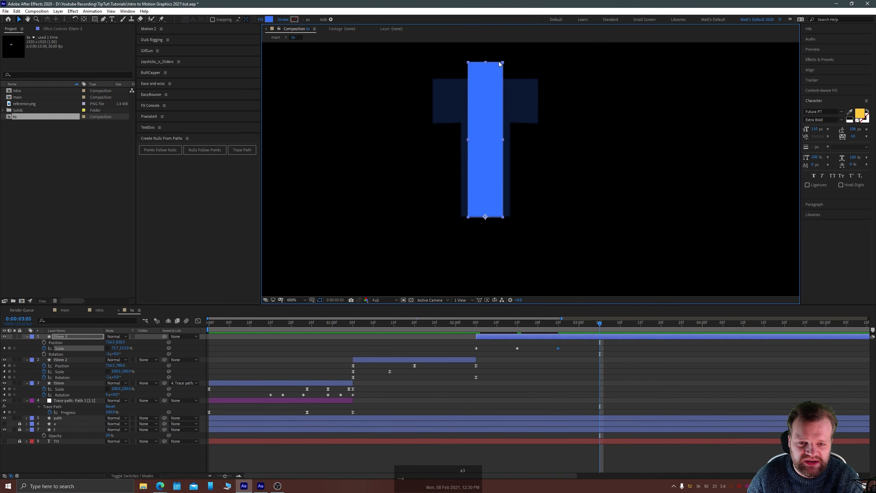
drag(504, 64, 514, 86)
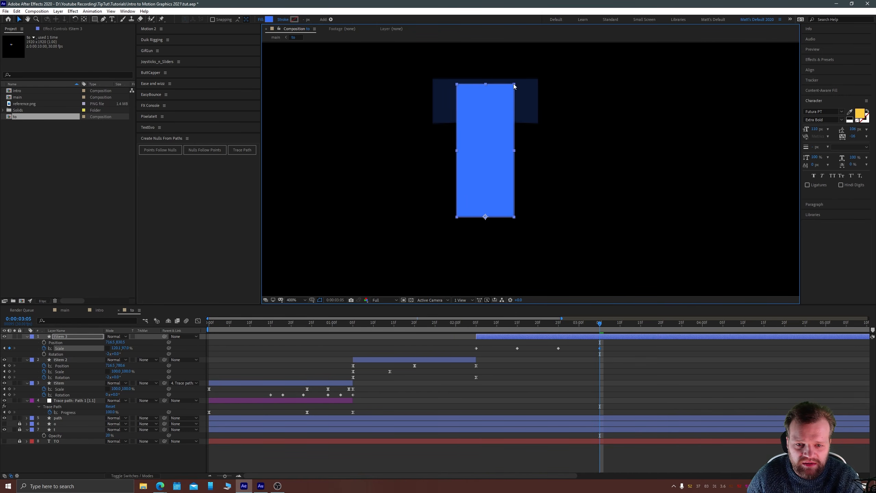
Step: Set tStem 3's Scale to 100% at 0:00:03:15 and apply Easy Ease to all of its Scale keyframes
key(ctrl+shift+Right)
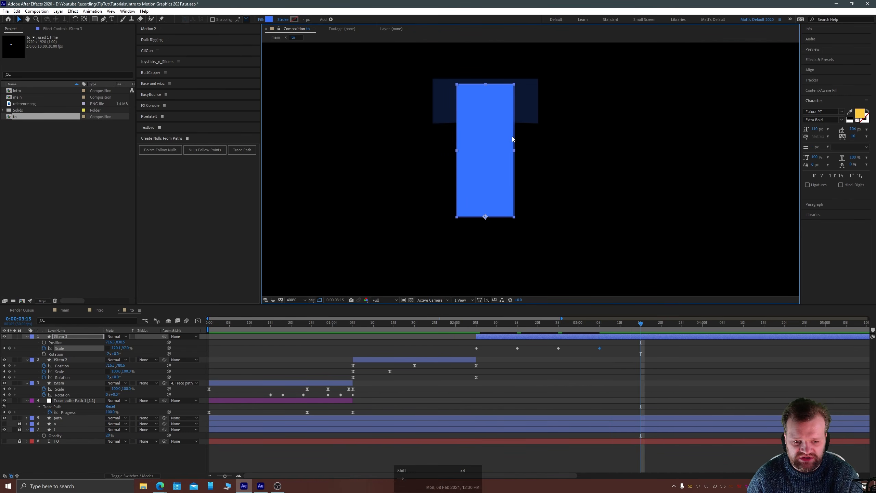
click(116, 348)
text(100)
key(Return)
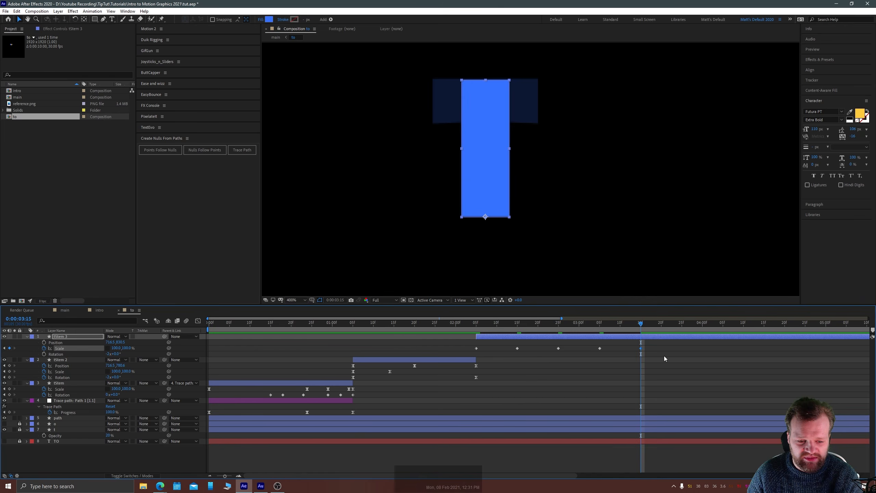
drag(660, 340, 466, 350)
key(F9)
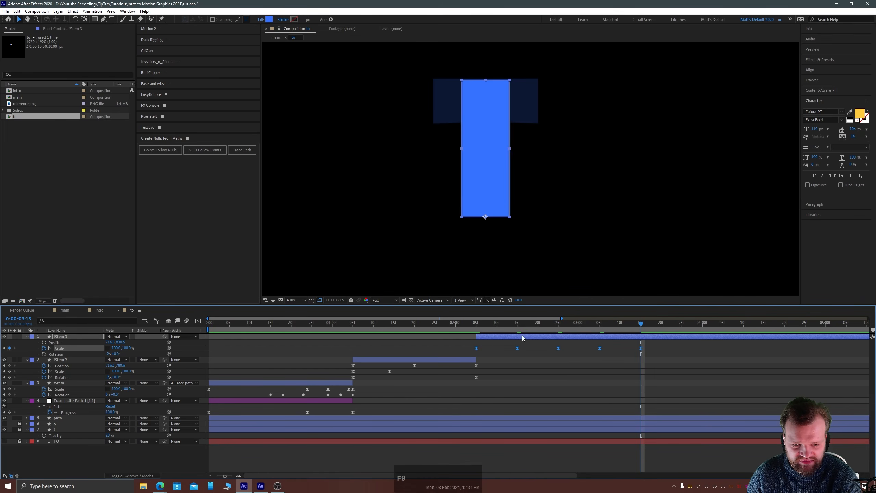
Step: Reshape both Scale speed curves so tStem 3's squash starts abruptly at 0:00:02:05 and slows into 0:00:02:15, and preview it
click(198, 320)
key(space)
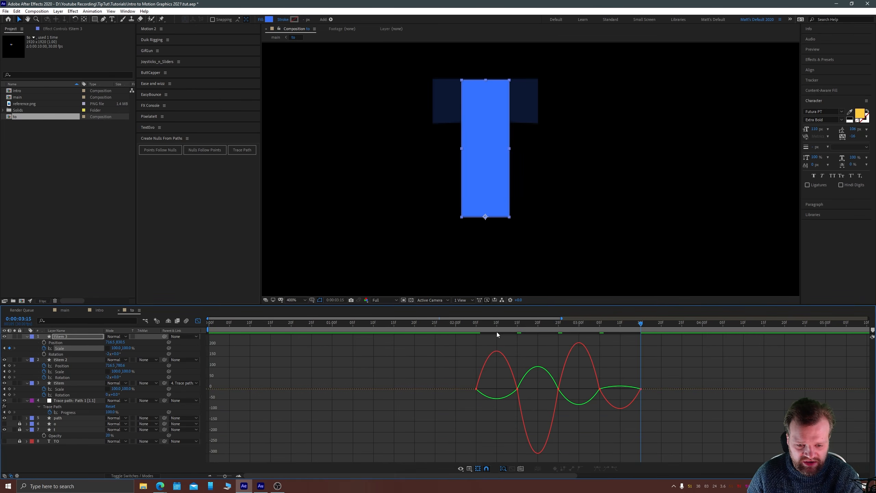
mouse_move(490, 323)
mouse_down()
mouse_move(447, 328)
mouse_move(477, 329)
mouse_up()
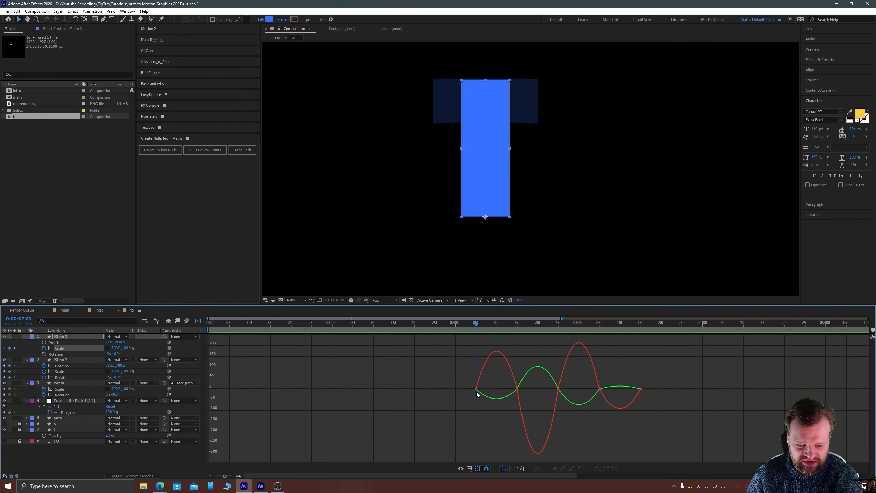
mouse_move(482, 389)
mouse_down()
mouse_move(468, 389)
mouse_move(462, 374)
mouse_move(481, 388)
mouse_move(511, 389)
mouse_move(487, 389)
mouse_up()
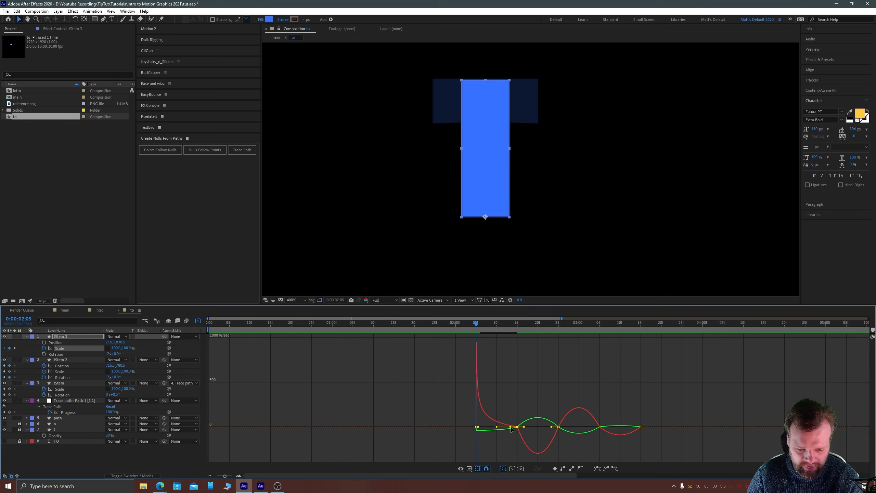
drag(511, 429, 491, 427)
key(space)
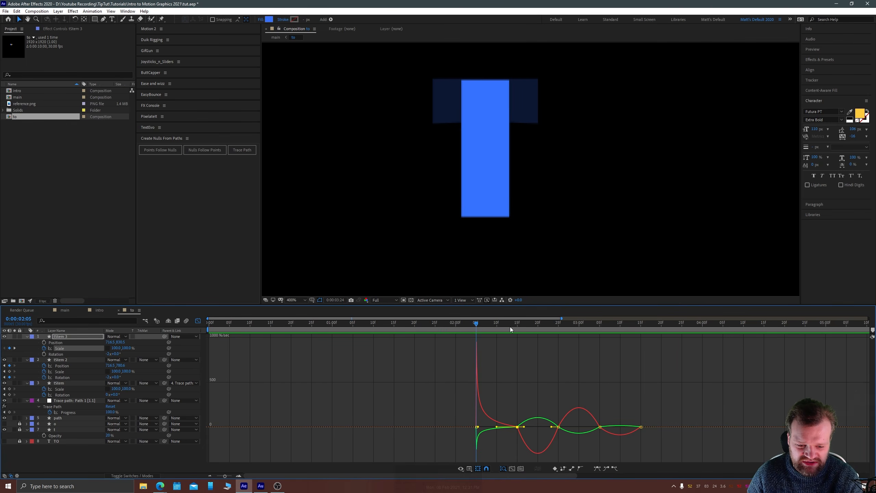
Step: Adjust the remaining Scale easing in the speed graph so speed peaks close to the 0:00:02:25 keyframe, and preview the bounce
mouse_move(510, 327)
mouse_down()
mouse_move(526, 327)
mouse_move(511, 332)
mouse_up()
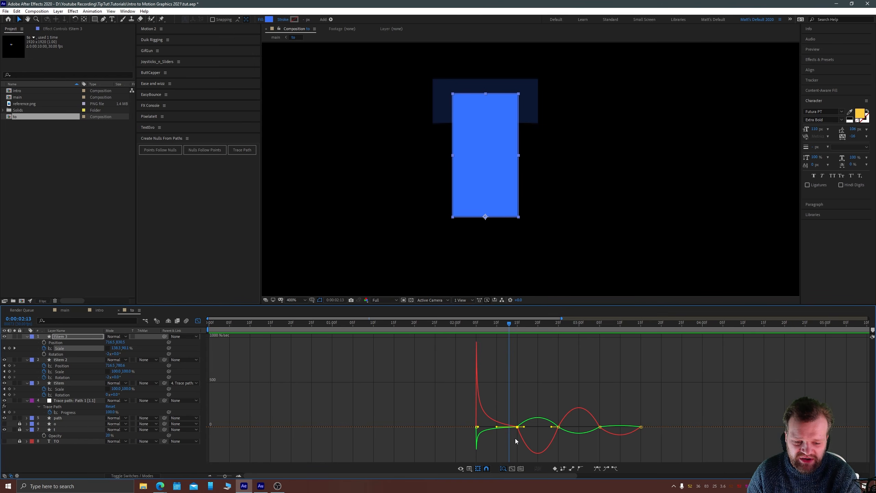
drag(524, 427, 530, 420)
drag(573, 434, 633, 421)
click(459, 328)
key(space)
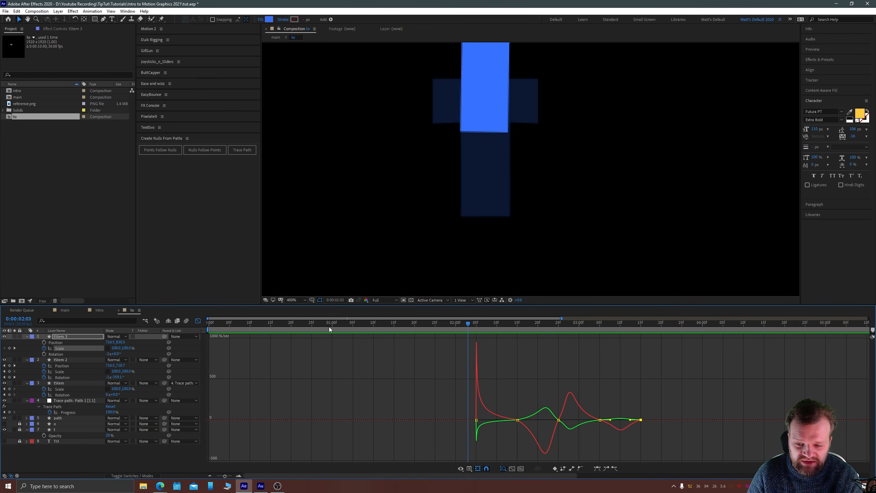
click(198, 321)
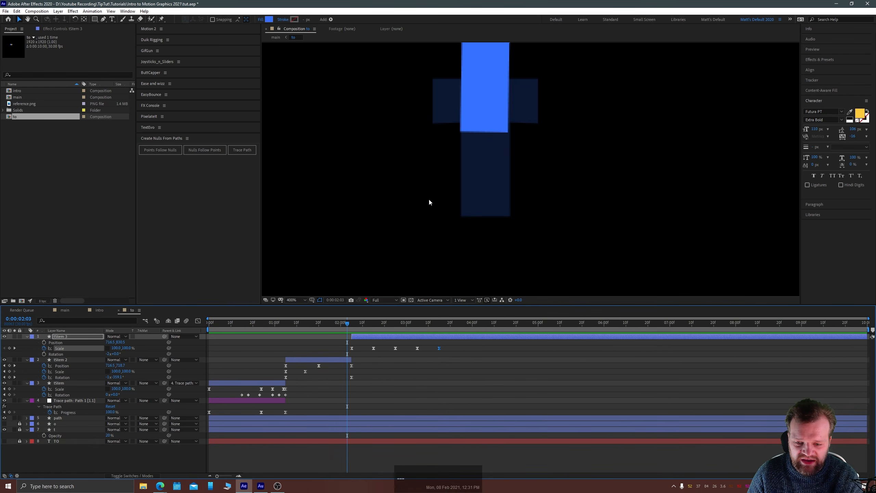
Step: Play the whole stem animation from the start in full view and inspect the landing around 0:00:02:04 up close
scroll(473, 212, down, 8)
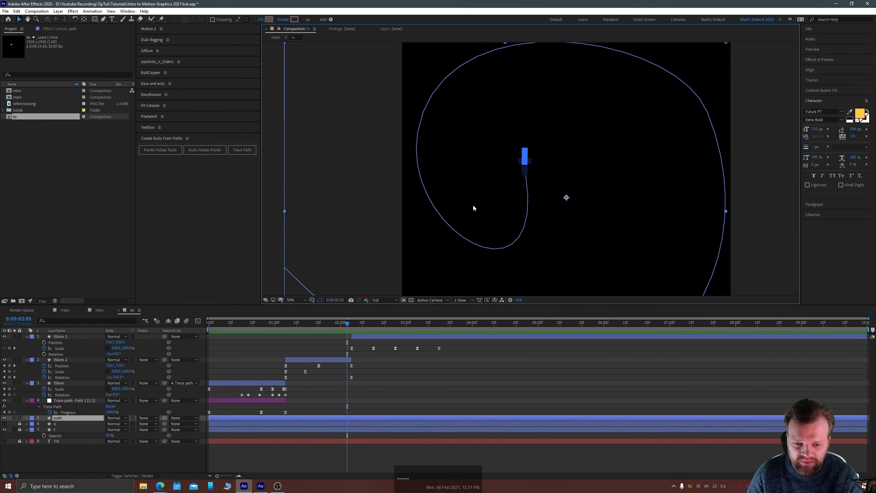
click(475, 205)
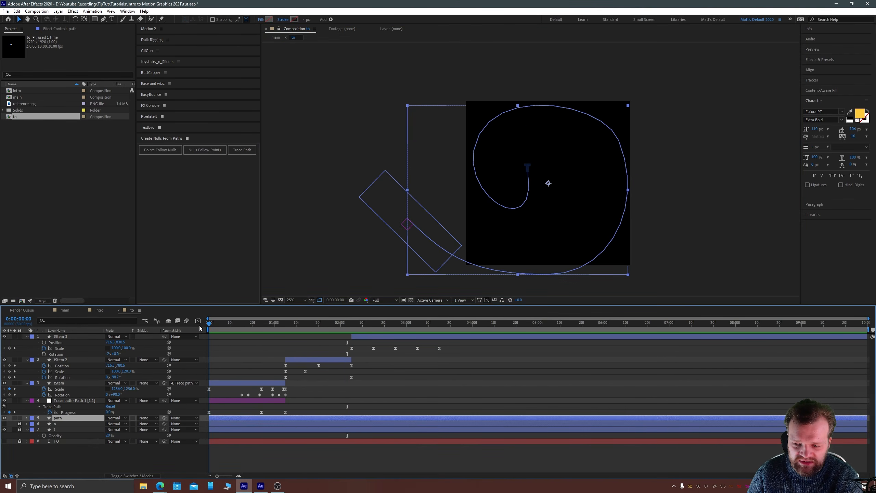
key(space)
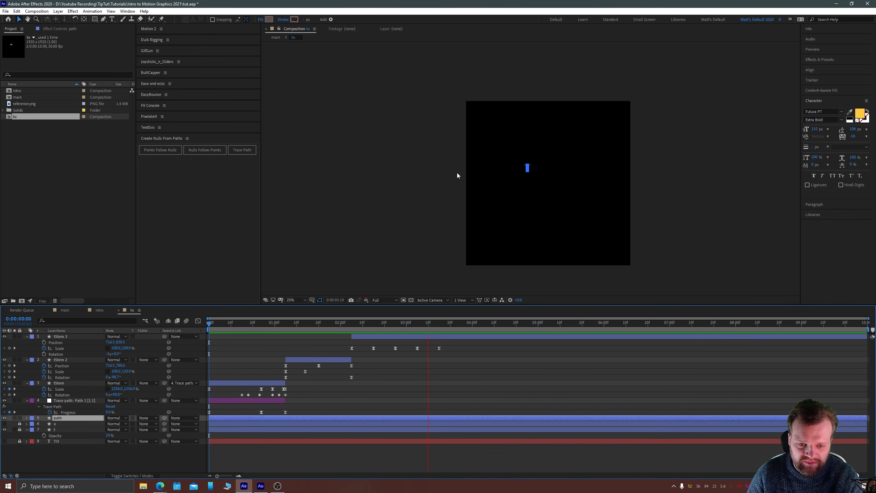
key(space)
click(358, 323)
drag(355, 327, 349, 328)
scroll(524, 182, up, 3)
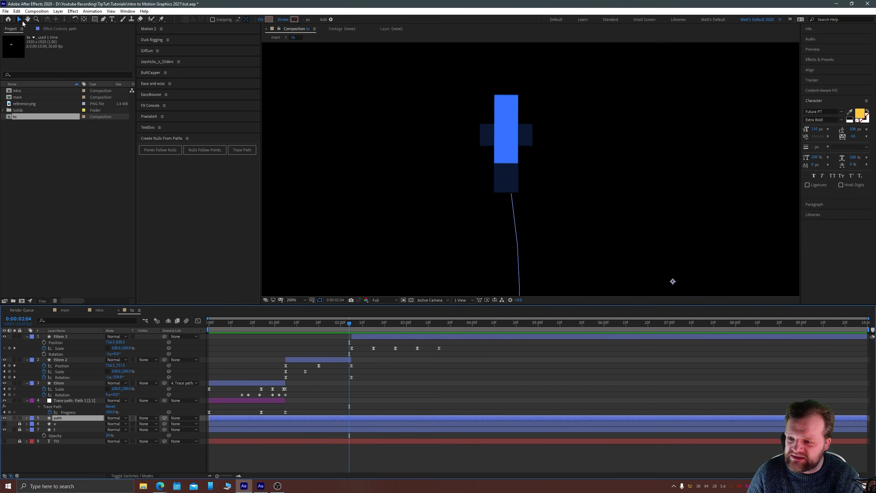
Step: Move to 0:00:03:15 and collapse the animated properties of the tStem 3, tStem 2, tStem and Trace path layers
mouse_move(424, 323)
mouse_down()
mouse_move(338, 334)
mouse_move(439, 326)
mouse_up()
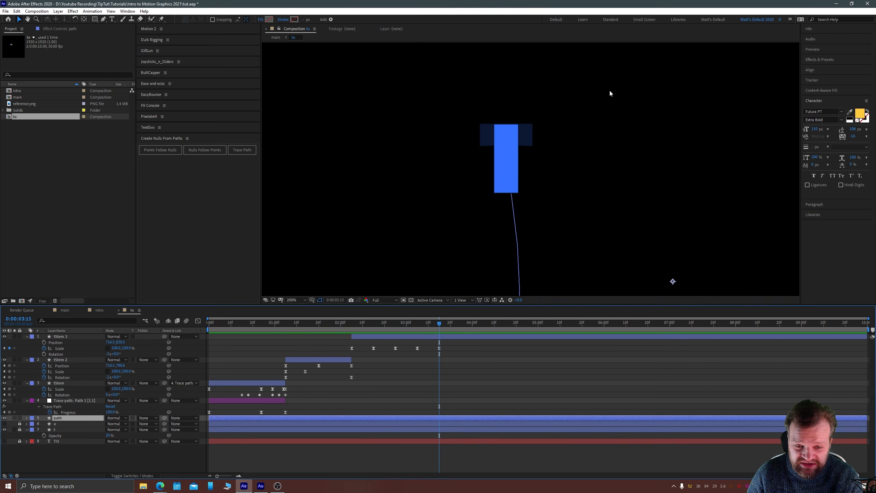
click(318, 356)
click(385, 336)
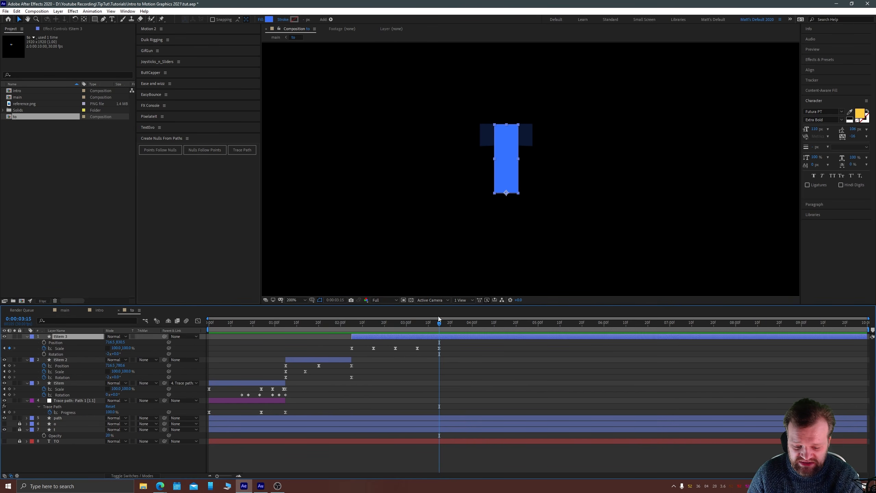
key(u)
click(315, 344)
key(u)
click(257, 347)
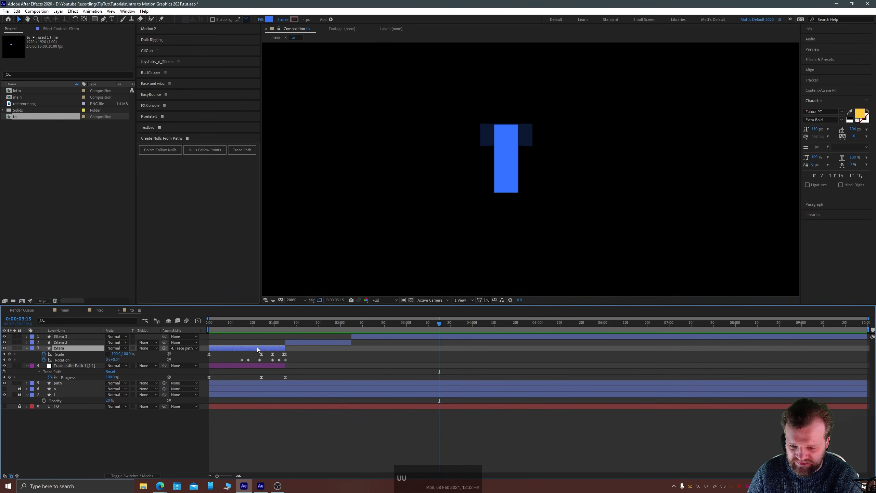
key(u)
click(257, 355)
key(u)
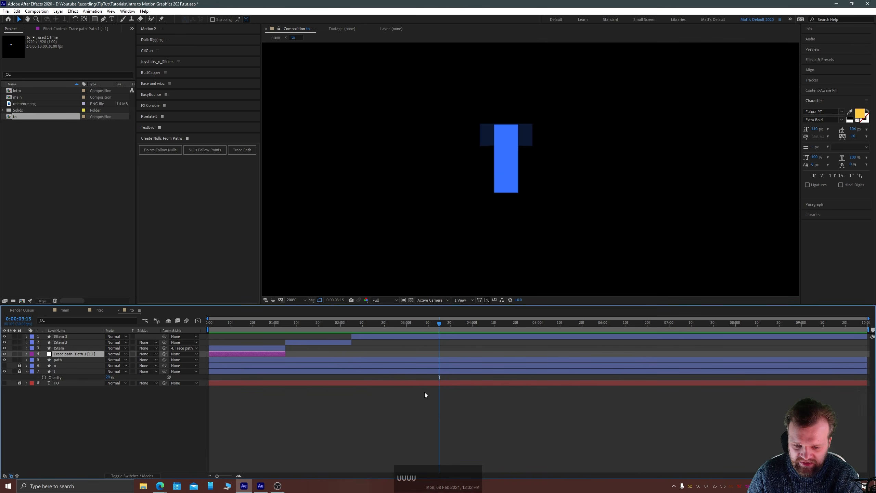
Step: Reveal tStem 3's keyframed properties and deselect all layers, with the top of the T in close view
click(420, 337)
key(u)
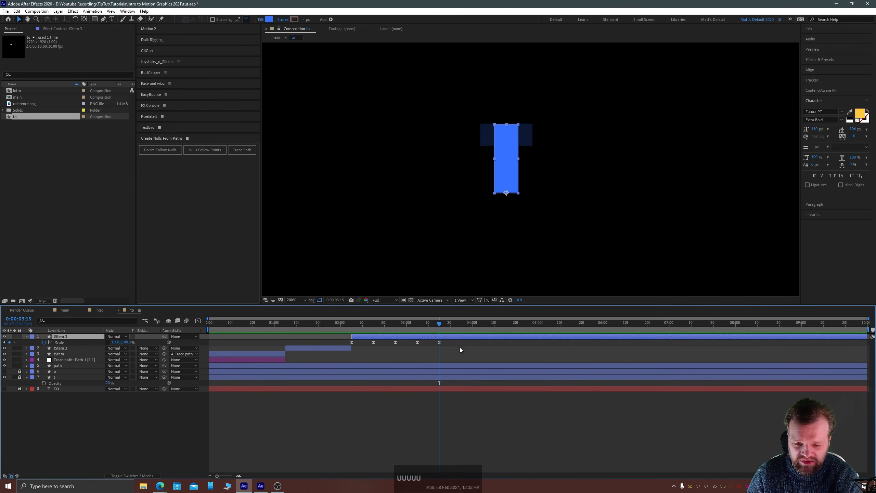
click(280, 167)
scroll(498, 150, up, 2)
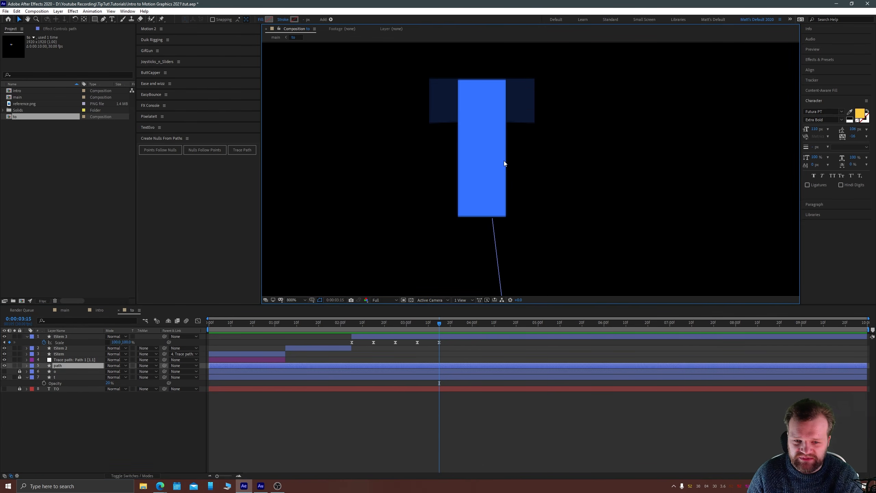
drag(434, 119, 484, 263)
click(456, 408)
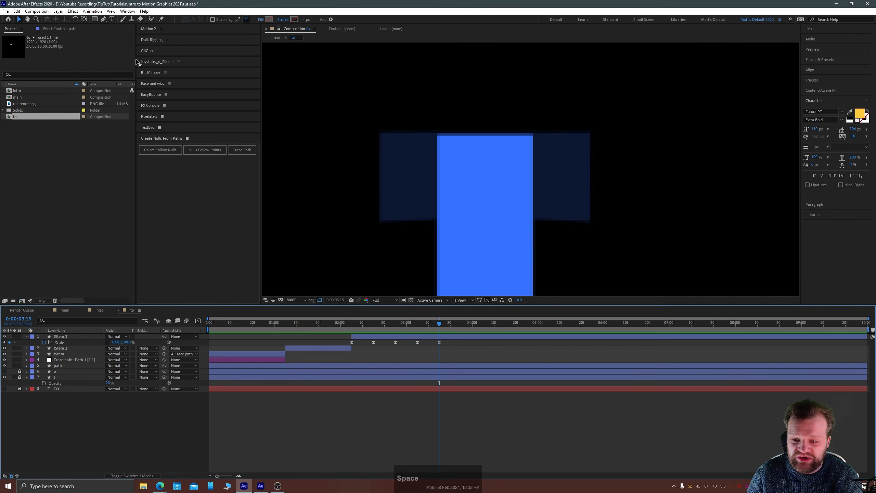
Step: Activate the Pen tool and set the shape fill to the blue sampled from the T's stem
click(104, 19)
click(214, 19)
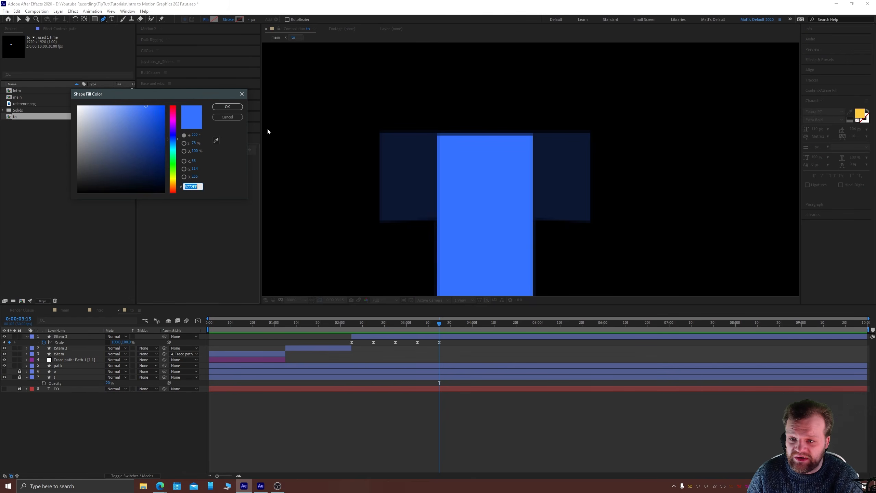
click(216, 140)
click(471, 195)
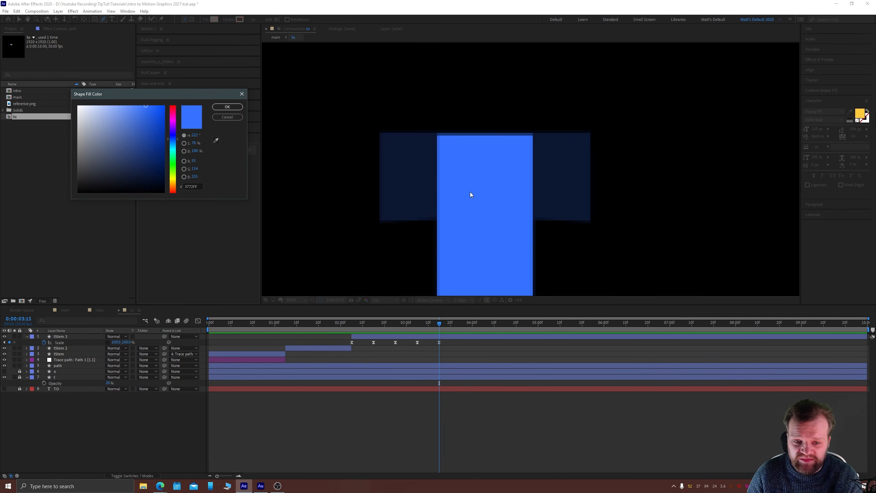
click(227, 107)
Step: Draw a closed four-point shape over the T's right arm, from the stem's top centre to the arm's outer corners and the stem's right edge
scroll(537, 183, up, 1)
drag(488, 171, 465, 160)
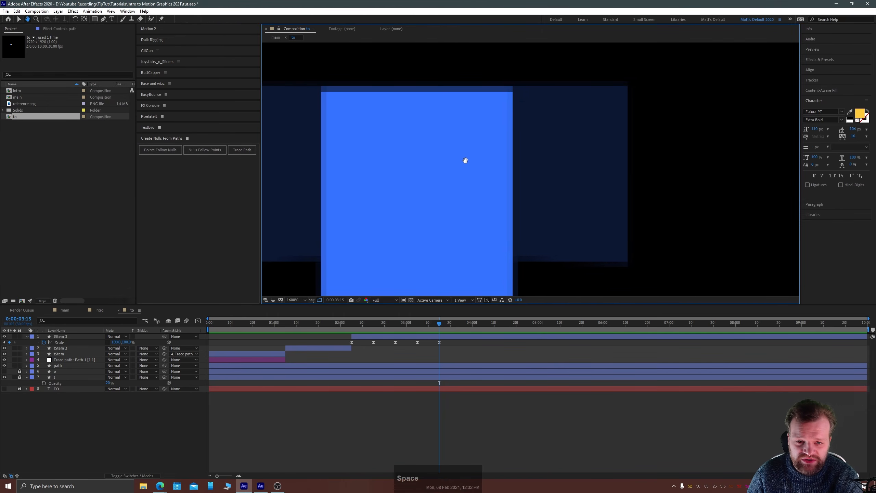
click(417, 87)
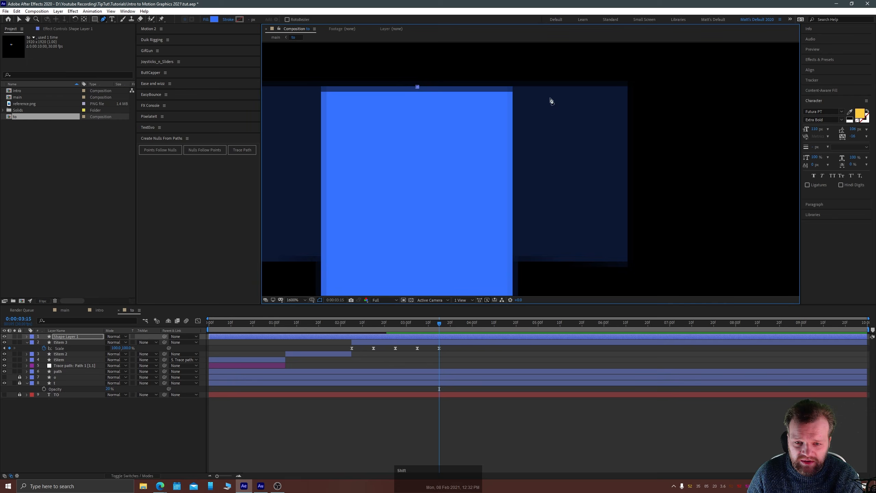
click(627, 87)
key(shift)
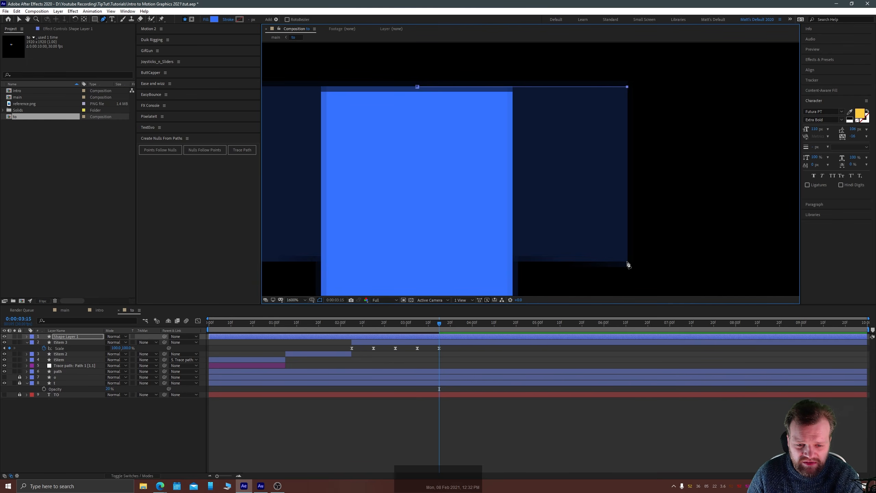
shift+click(627, 262)
click(511, 256)
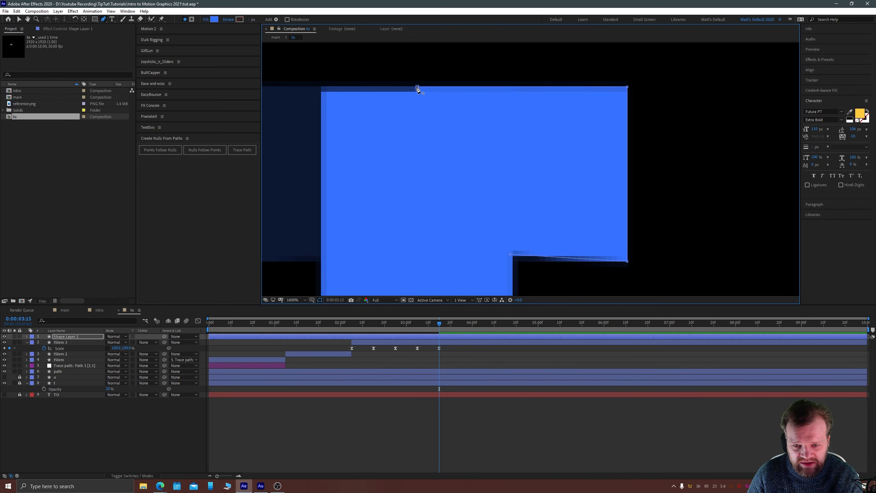
click(18, 19)
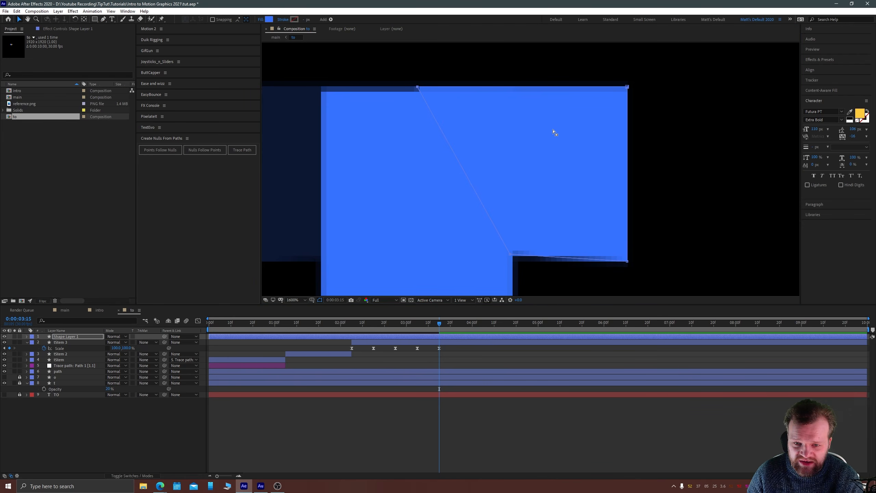
Step: Shift the new arm shape slightly down to align with the stem's top edge, deselect it and check the fit
key(shift)
click(549, 135)
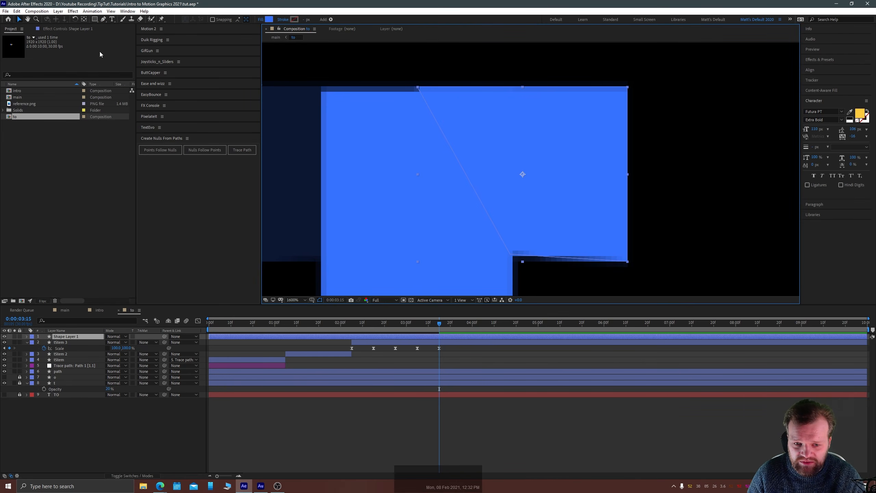
key(shift)
drag(582, 151, 582, 148)
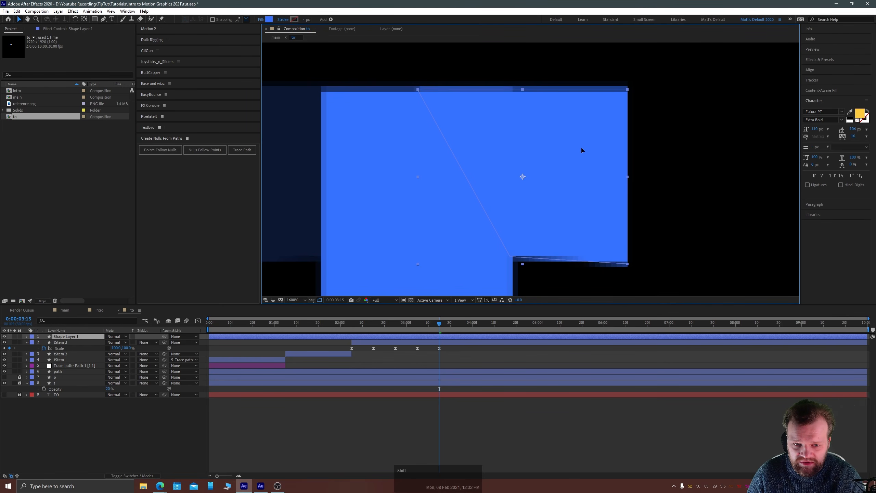
key(comma)
key(comma)
key(comma)
key(comma)
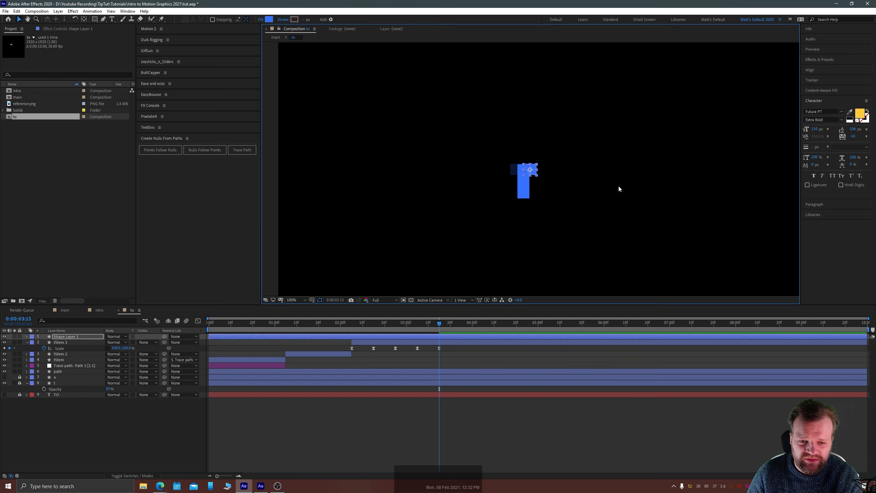
click(618, 185)
key(period)
key(period)
key(period)
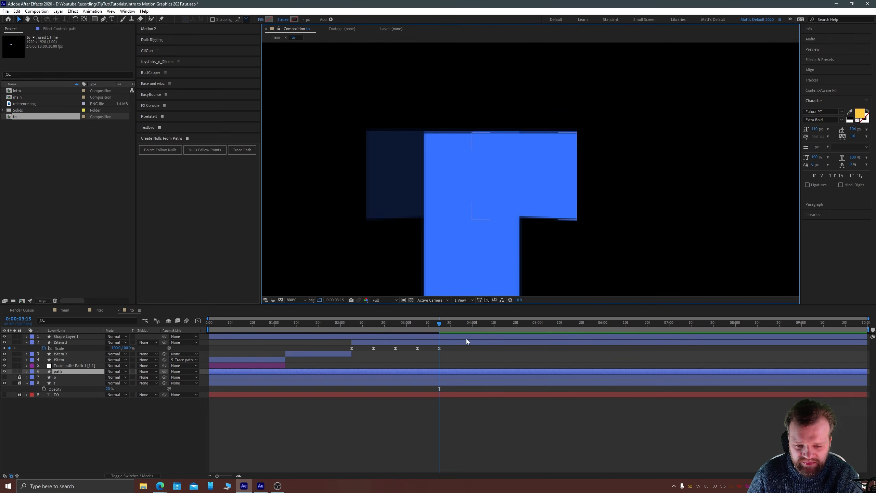
Step: Make Shape Layer 1 start at 0:00:03:15, in line with tStem 3's last Scale keyframe
click(355, 345)
click(349, 336)
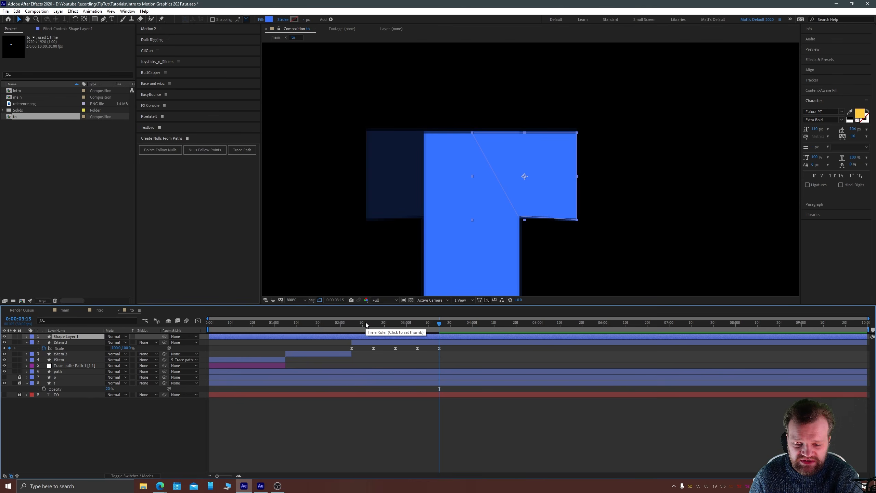
key(bracketleft)
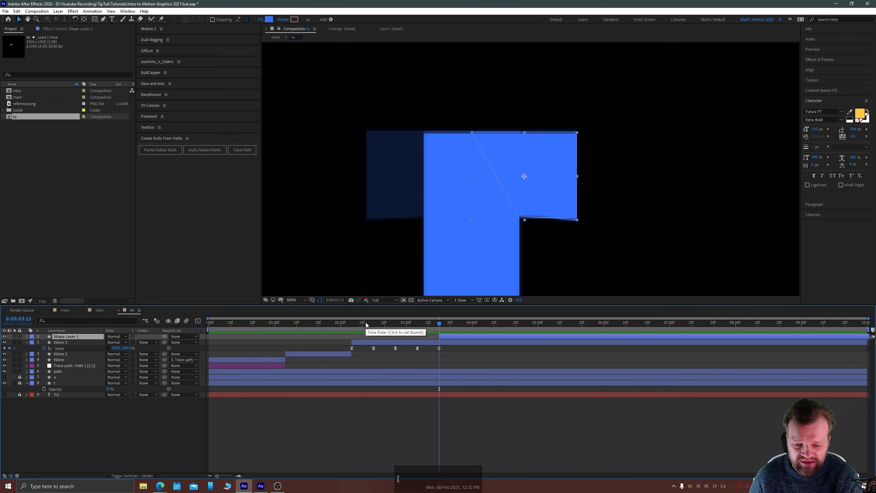
Step: Move Shape Layer 1's anchor point to the shape's upper inner corner at the stem's top centre
click(85, 20)
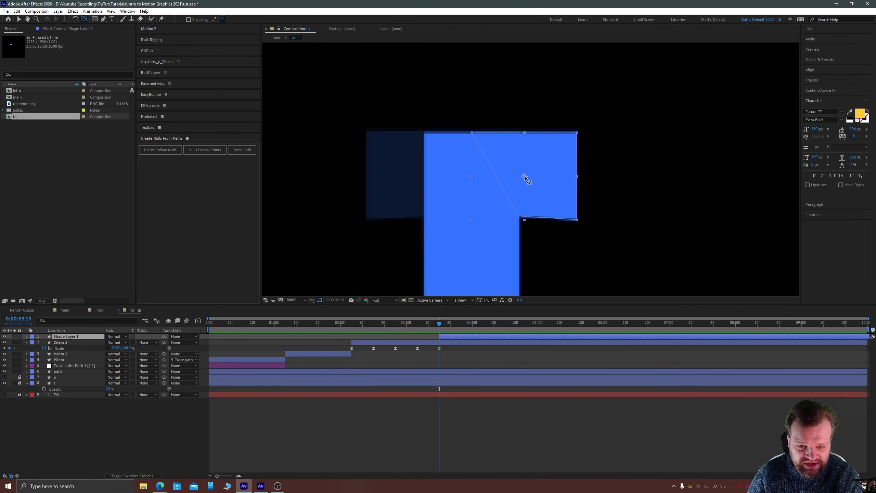
drag(524, 175, 473, 132)
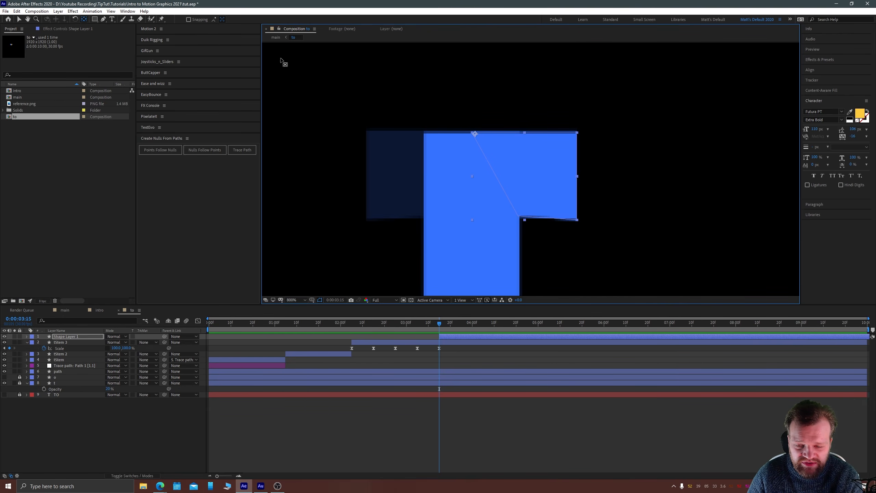
click(20, 21)
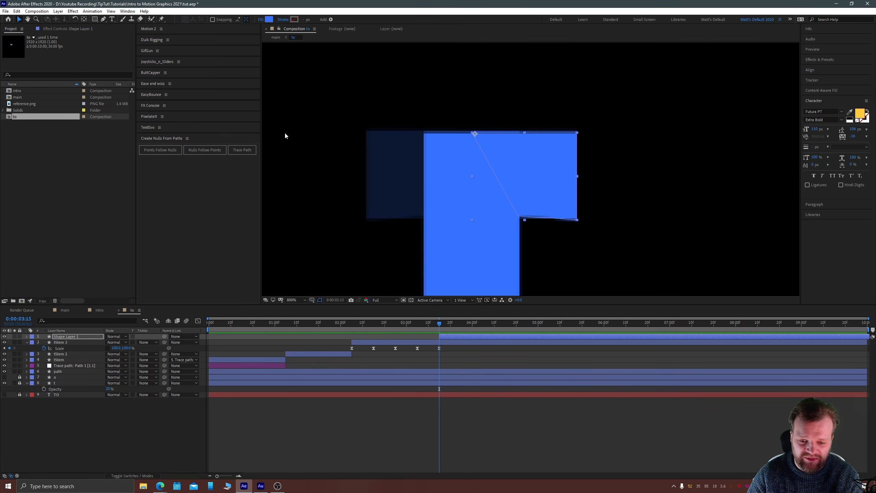
Step: Add a Rotation keyframe to Shape Layer 1 at 0:00:03:15 with 61°, tucking the arm inside the stem
key(r)
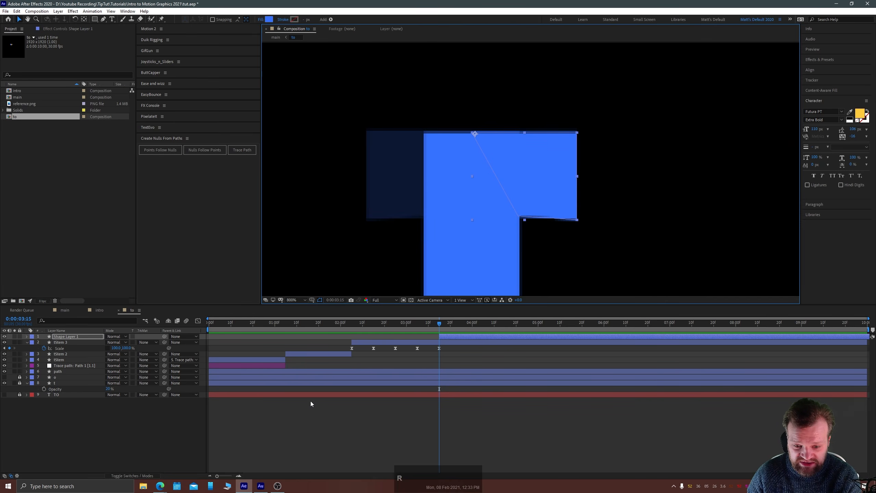
click(43, 342)
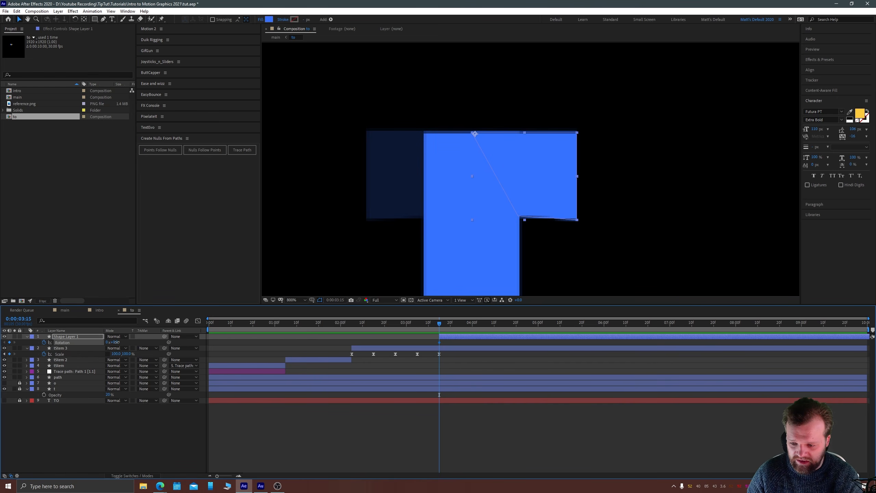
drag(116, 342, 132, 337)
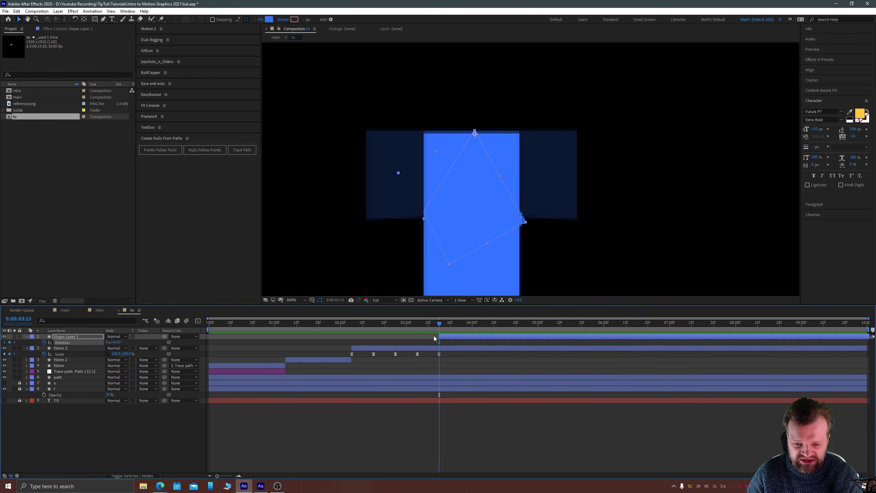
Step: Keyframe Shape Layer 1's Rotation at -11° on 0:00:03:25 and 9° on 0:00:04:05
key(shift+Page_Down)
key(shift+Page_Down)
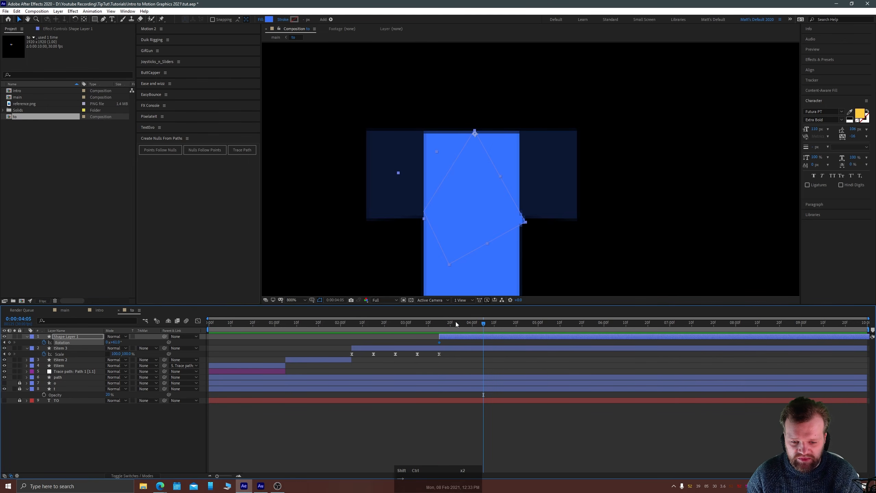
key(shift+Page_Up)
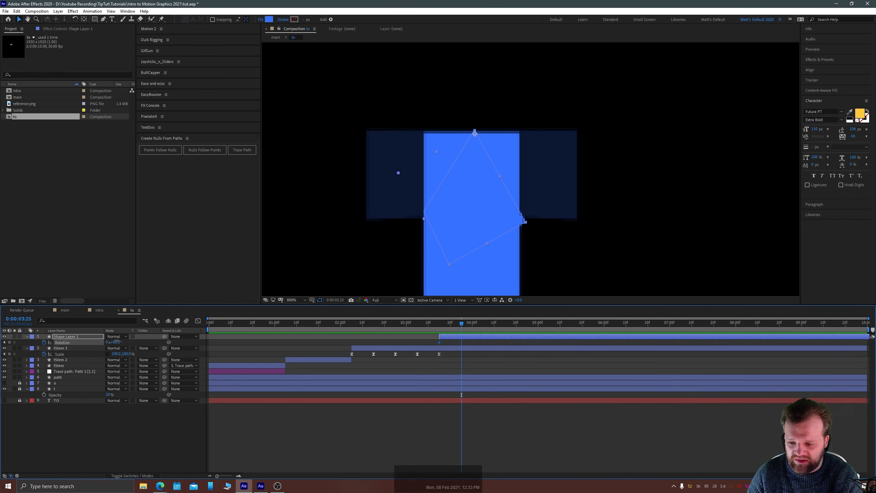
mouse_move(116, 341)
mouse_down()
mouse_move(90, 341)
mouse_move(120, 340)
mouse_up()
key(ctrl+shift+Right)
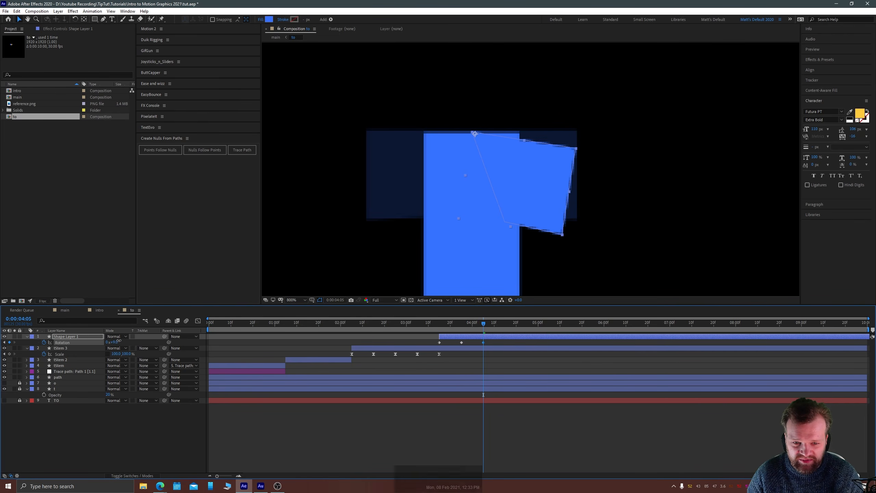
Step: Set Shape Layer 1's Rotation to 0° at 0:00:04:15
key(ctrl+shift+Right)
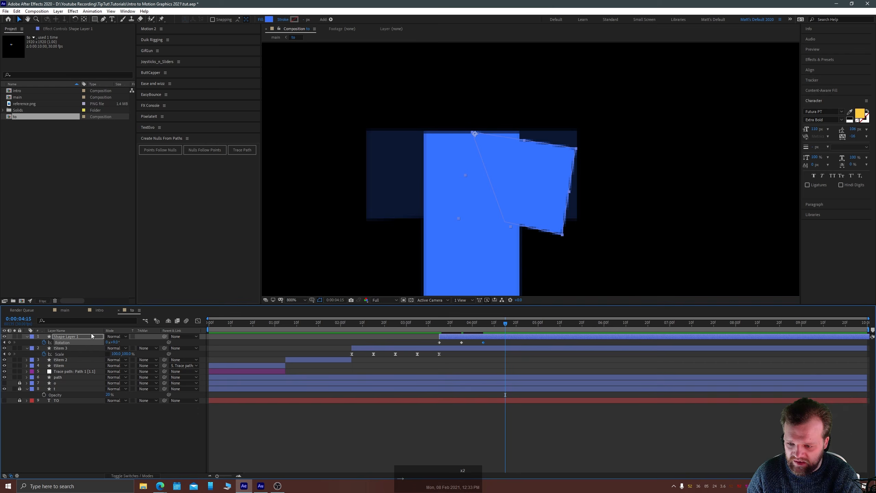
click(114, 342)
text(0)
key(Return)
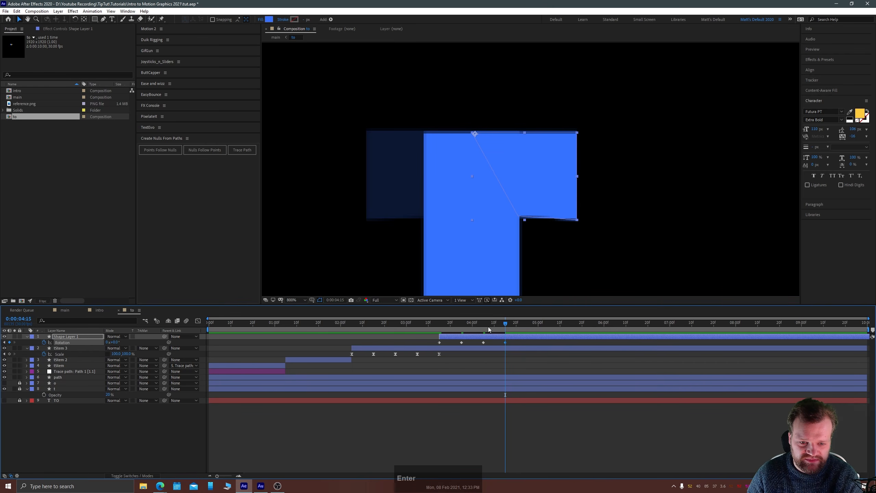
Step: Pull the arm shape's inner lower vertex into the stem and trim the layer's start to one frame after 0:00:03:15
mouse_move(457, 326)
mouse_down()
mouse_move(437, 328)
mouse_move(461, 315)
mouse_up()
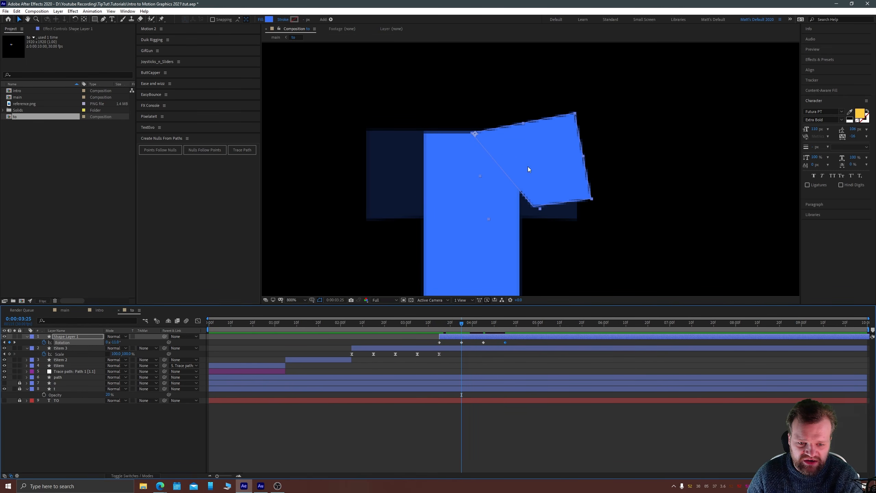
click(103, 18)
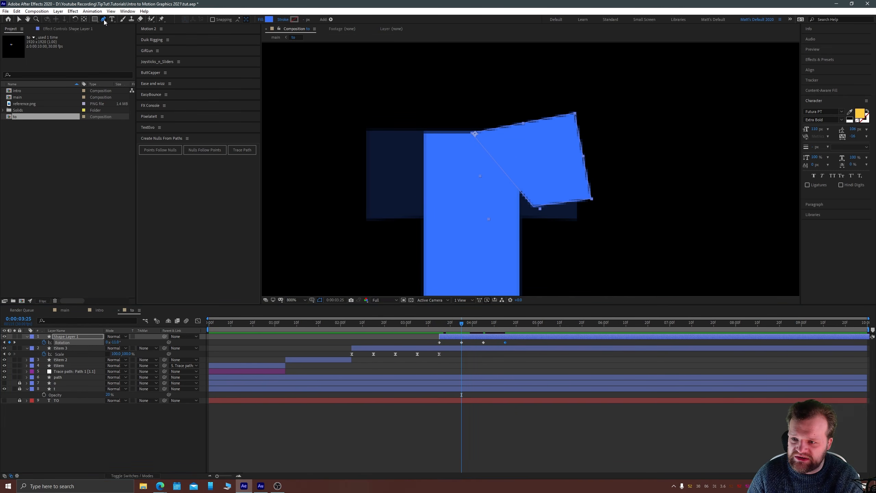
click(533, 208)
drag(533, 208, 515, 208)
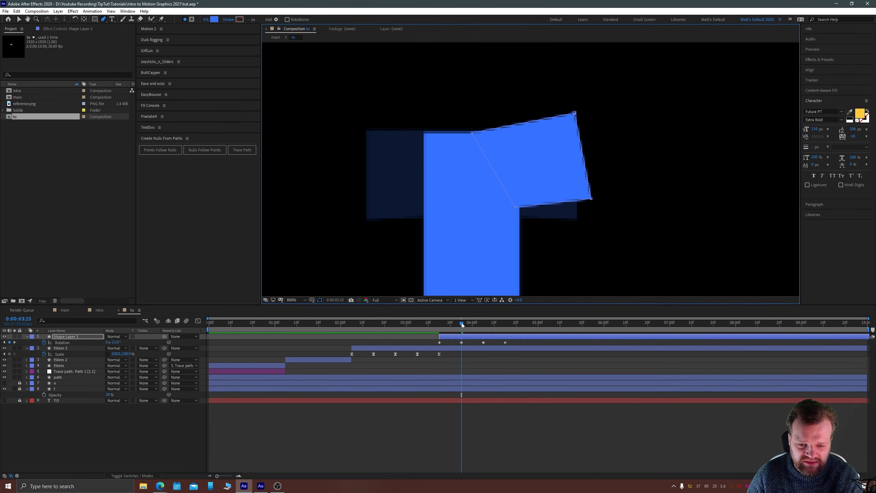
drag(462, 323, 479, 312)
click(440, 337)
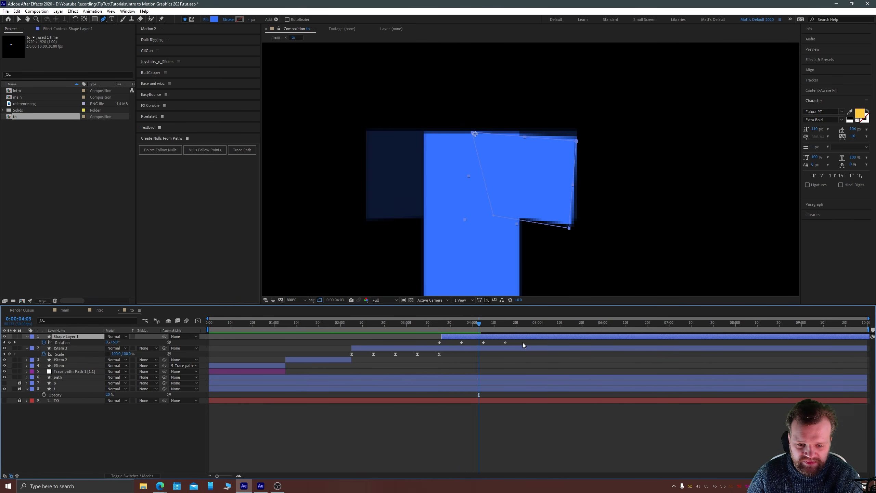
Step: Apply Easy Ease to all four Rotation keyframes of Shape Layer 1 and show their speed graph
drag(515, 340, 436, 344)
key(F9)
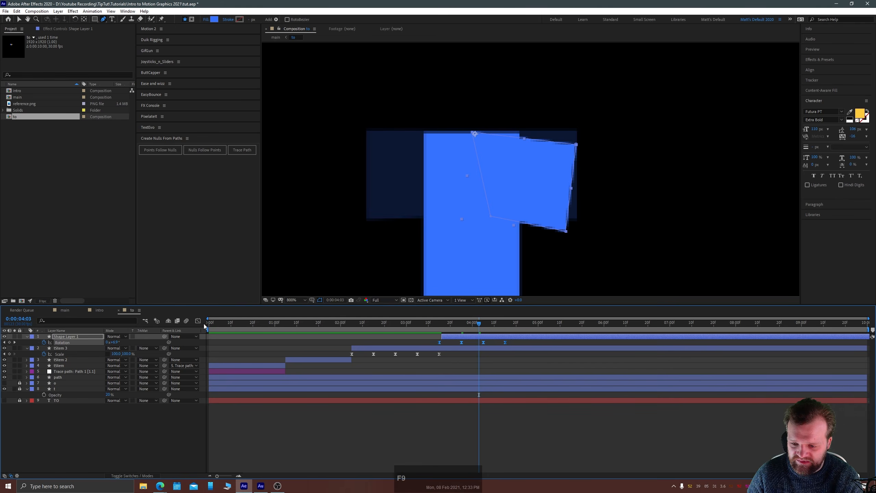
key(shift+F3)
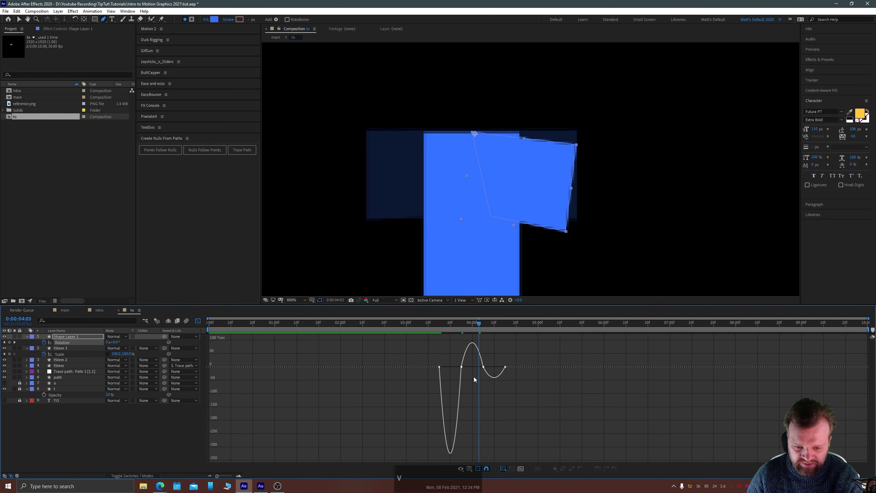
Step: Reshape the Rotation speed curves so speed peaks right after 0:00:03:15 and close to 0:00:04:05, scrub through the swing and close the graph
key(v)
drag(473, 375, 497, 357)
click(435, 328)
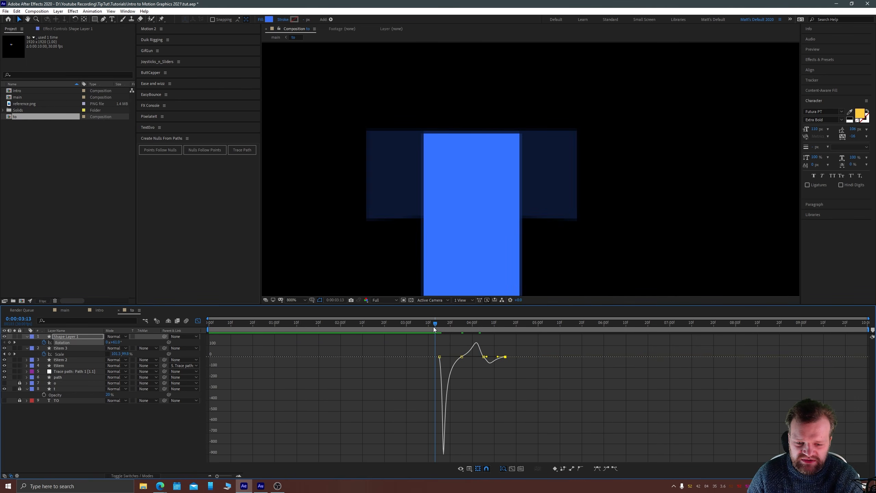
drag(433, 327, 505, 330)
key(shift+F3)
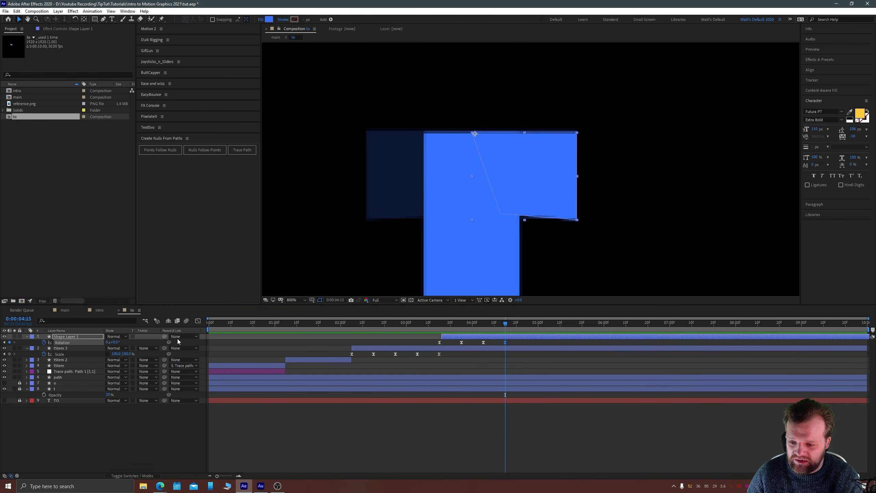
Step: Parent Shape Layer 1 to the tStem 3 layer and duplicate it for the second arm
drag(164, 336, 70, 346)
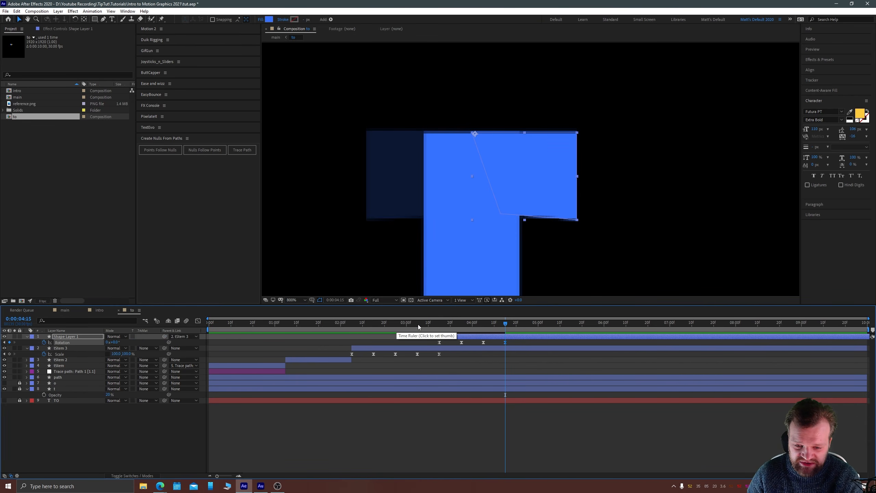
click(449, 337)
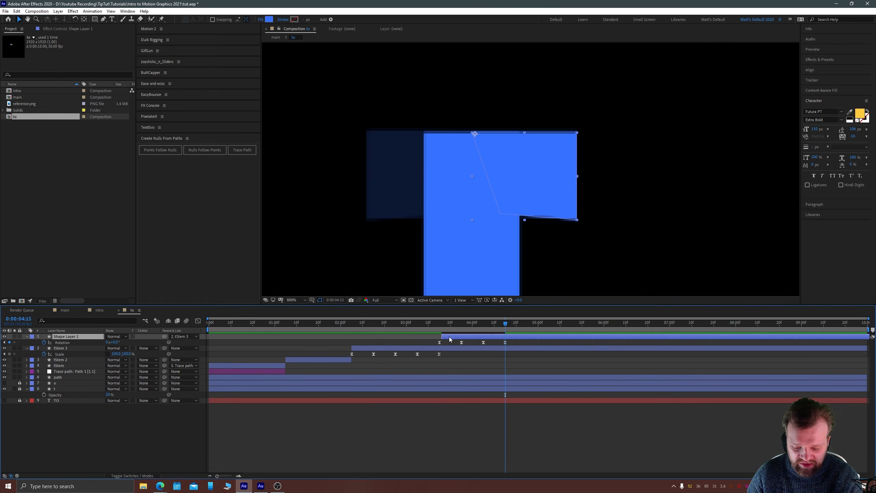
key(ctrl+d)
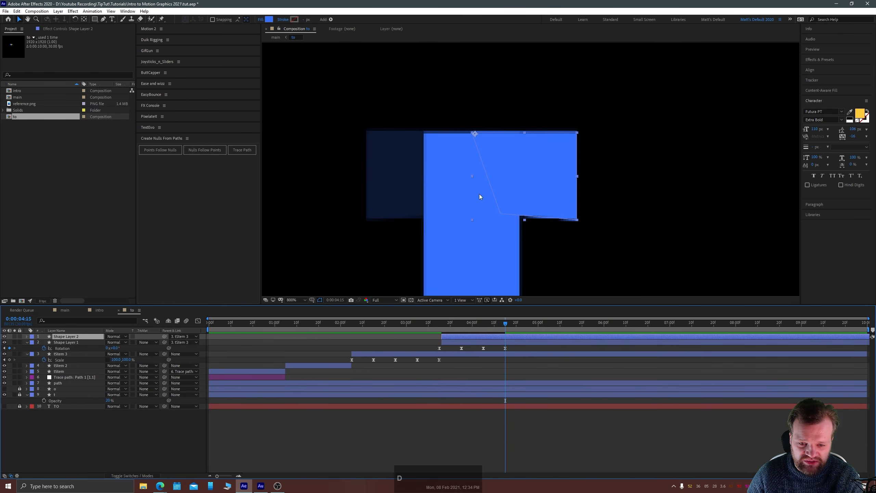
Step: Flip the duplicated arm horizontally and shift it sideways to line up with the left end of the reference T's crossbar
right_click(491, 142)
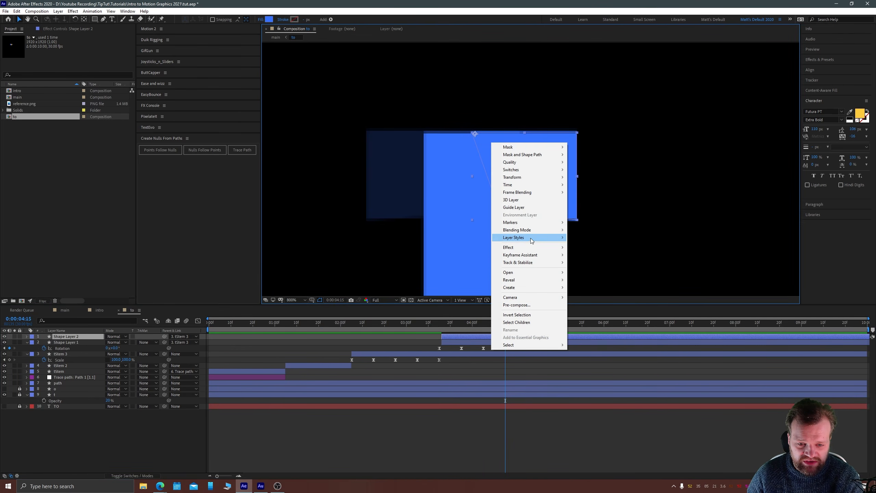
mouse_move(531, 179)
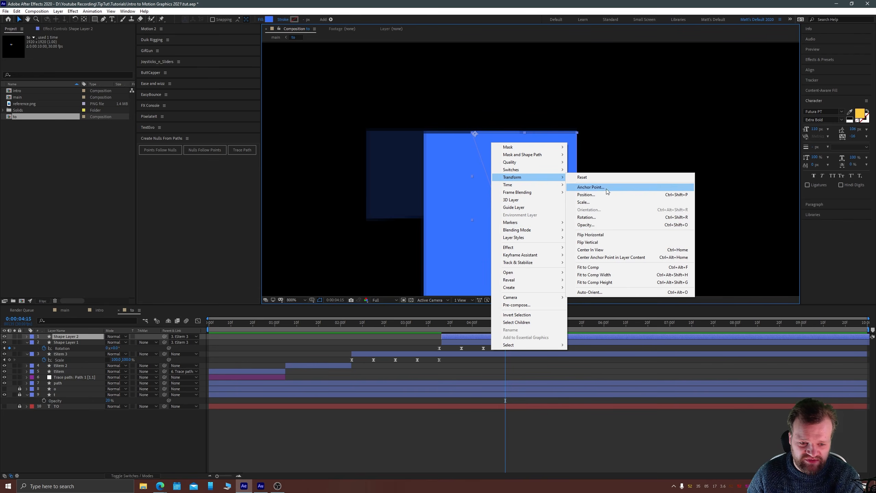
click(596, 235)
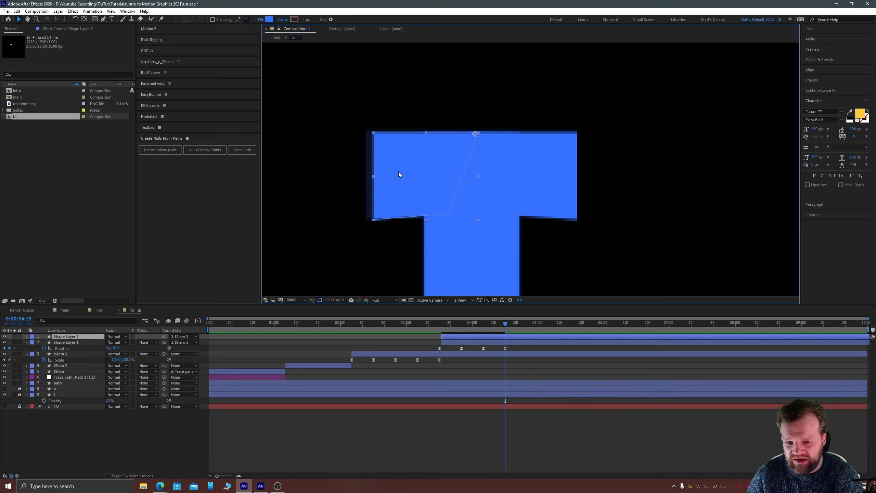
drag(398, 171, 392, 172)
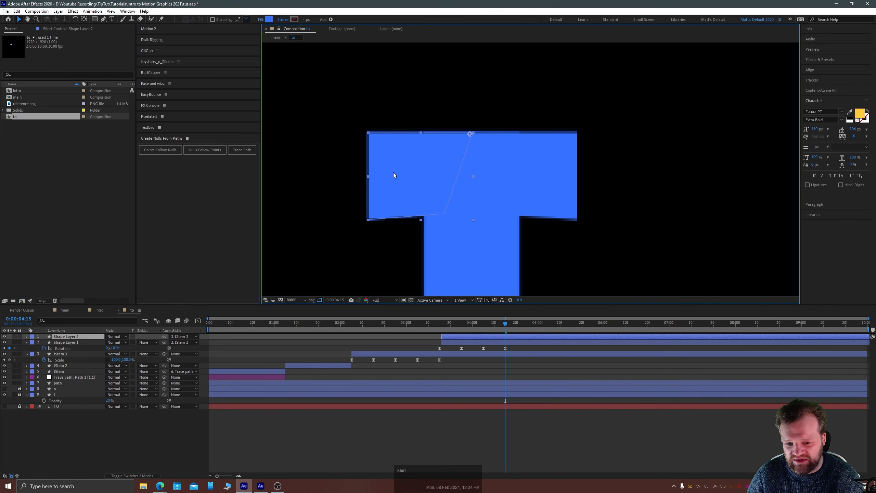
click(319, 206)
key(comma)
key(space)
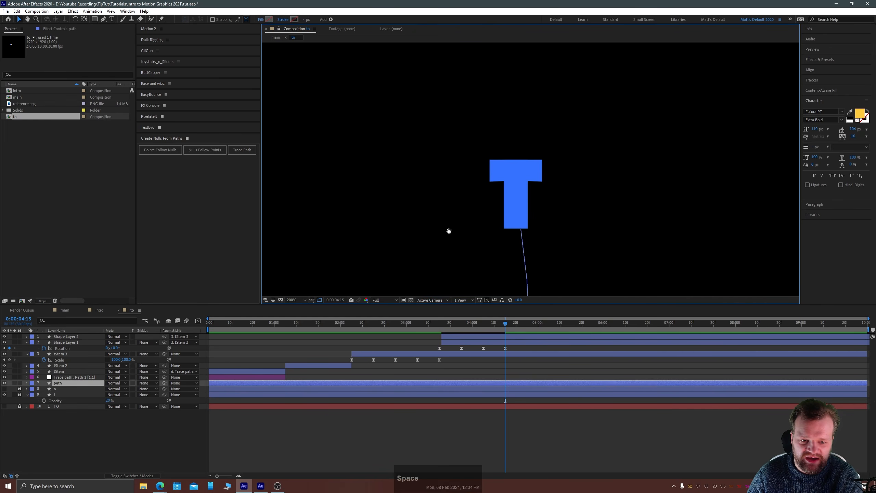
Step: Show the keyframes of Shape Layer 2 and set its Rotation to -61° at 0:00:03:15
mouse_move(442, 326)
mouse_down()
mouse_move(449, 329)
mouse_move(441, 328)
mouse_up()
click(448, 336)
key(u)
click(439, 342)
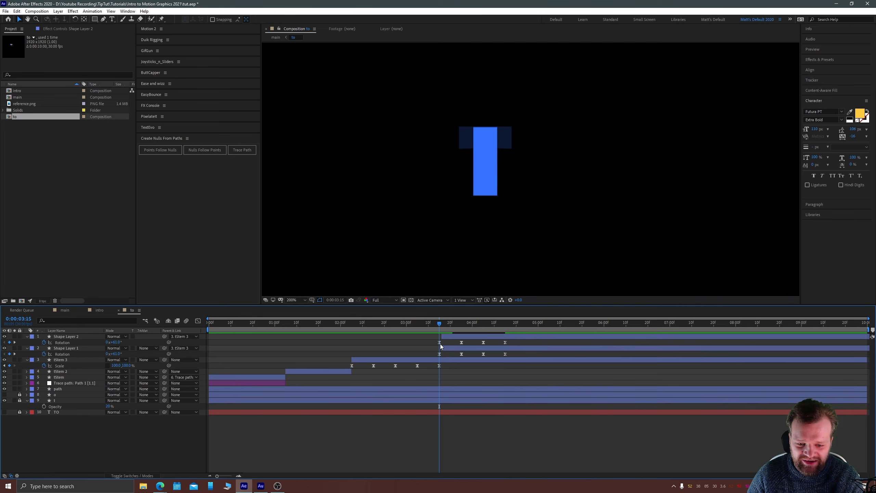
click(116, 342)
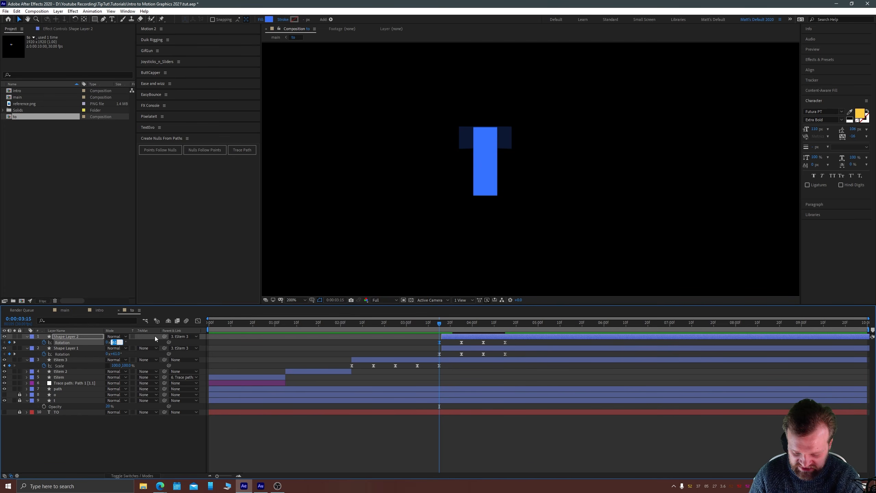
text(-61)
key(Return)
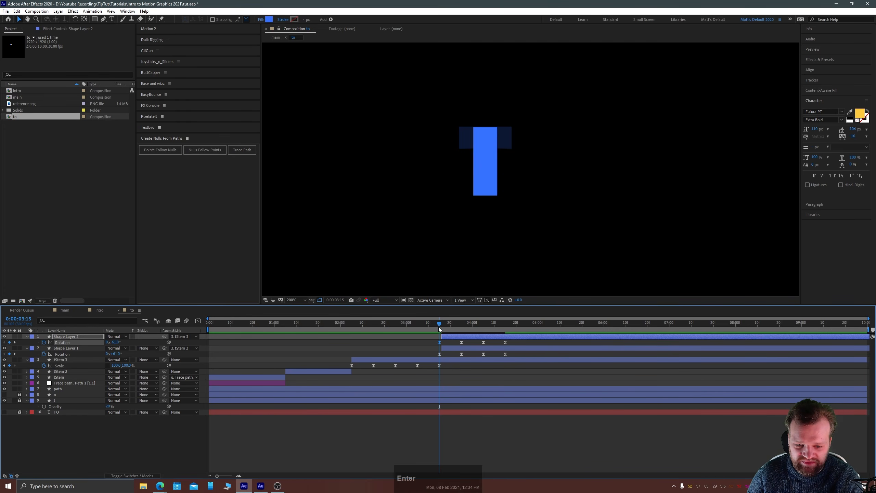
Step: Set Shape Layer 2's Rotation to 11° at 0:00:03:25 and 0° at 0:00:04:05, and preview the swing
drag(438, 326, 462, 322)
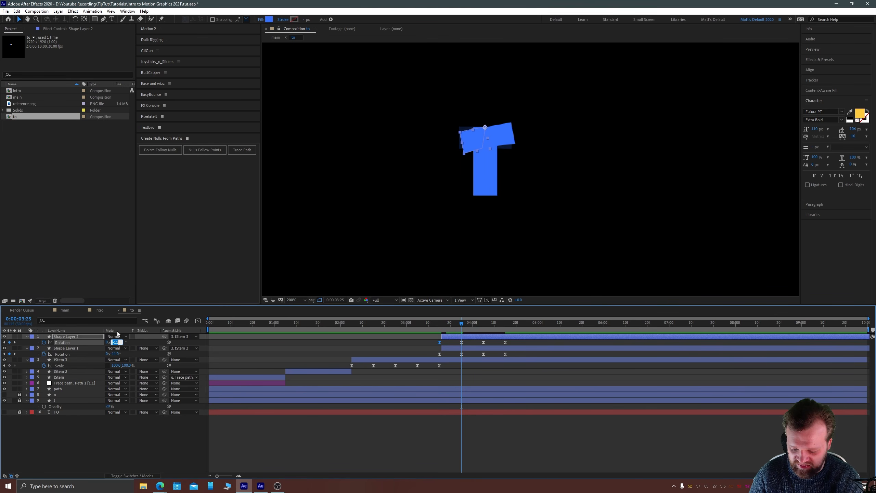
text(11)
key(Return)
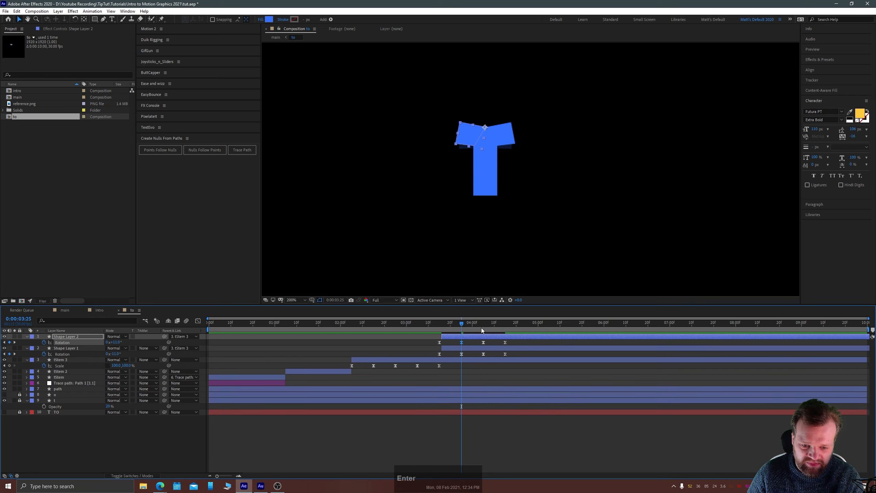
drag(481, 328, 484, 327)
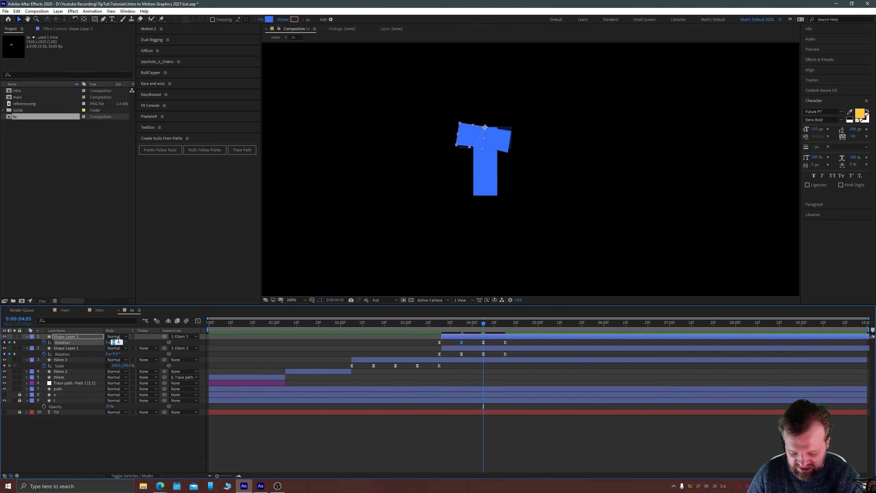
text(0)
key(Return)
click(508, 328)
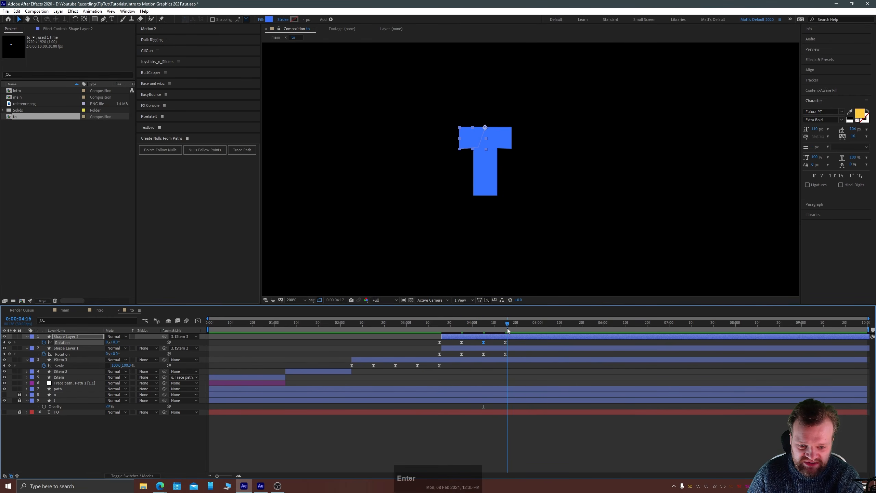
click(437, 328)
key(space)
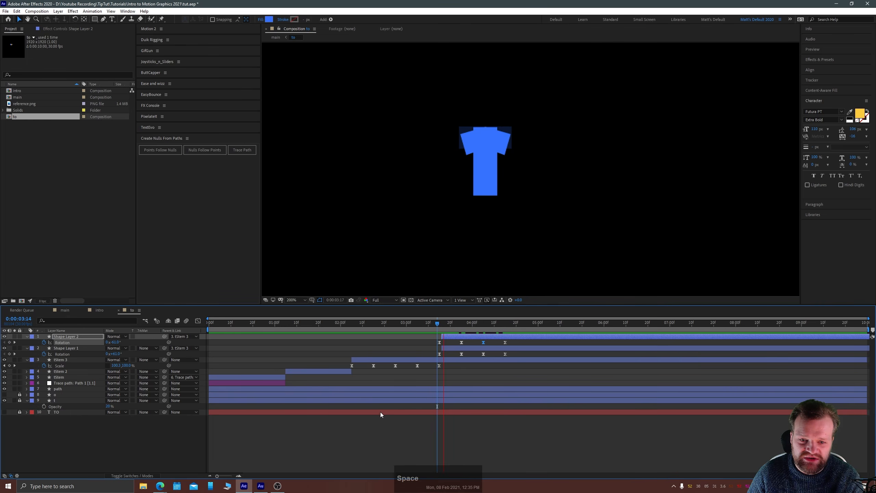
Step: Move Shape Layer 1 and Shape Layer 2 together so both start at 0:00:02:25
click(440, 327)
drag(439, 327, 397, 340)
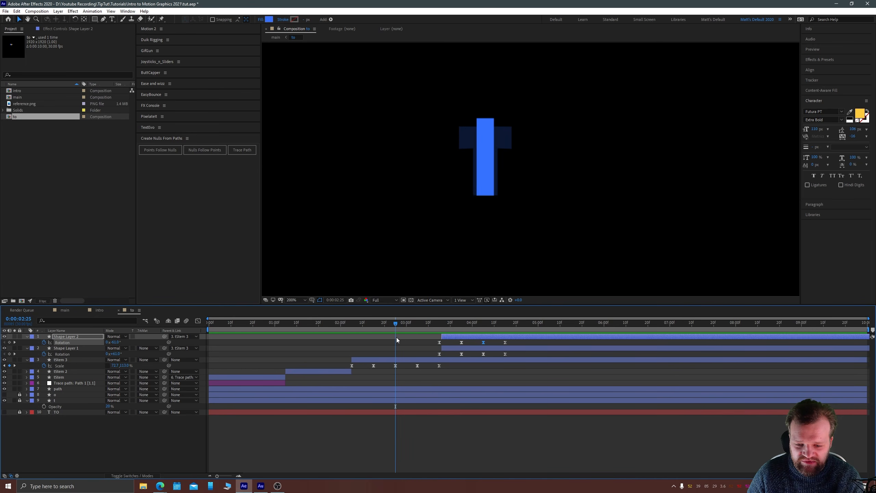
click(451, 349)
ctrl+click(448, 338)
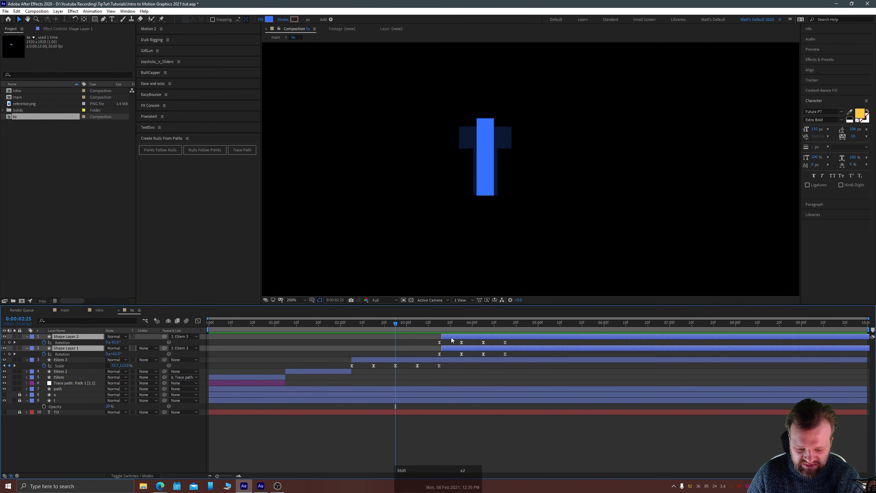
key(bracketleft)
Step: Play the "to" composition from its first frame with the whole frame in view
drag(397, 325, 198, 343)
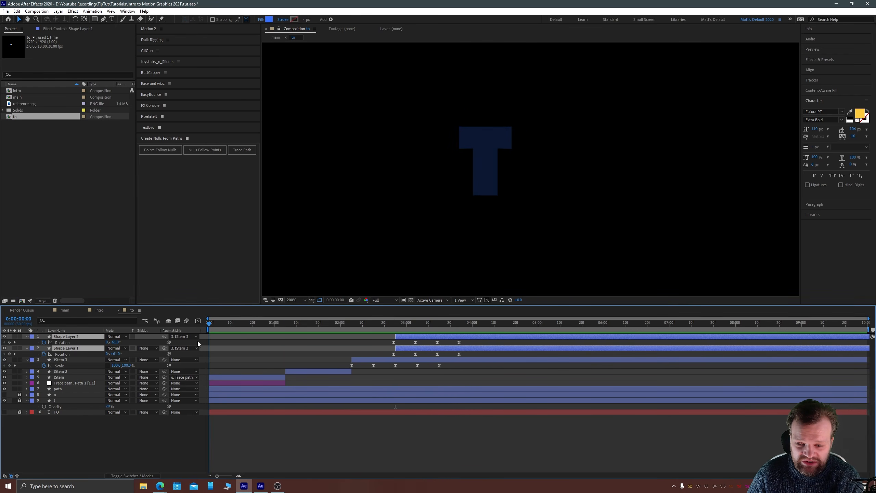
key(comma)
key(comma)
key(comma)
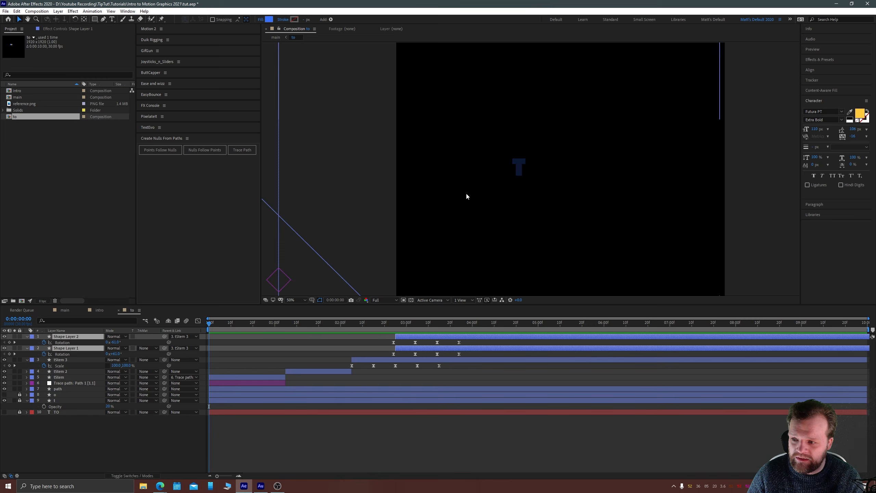
key(comma)
key(comma)
key(space)
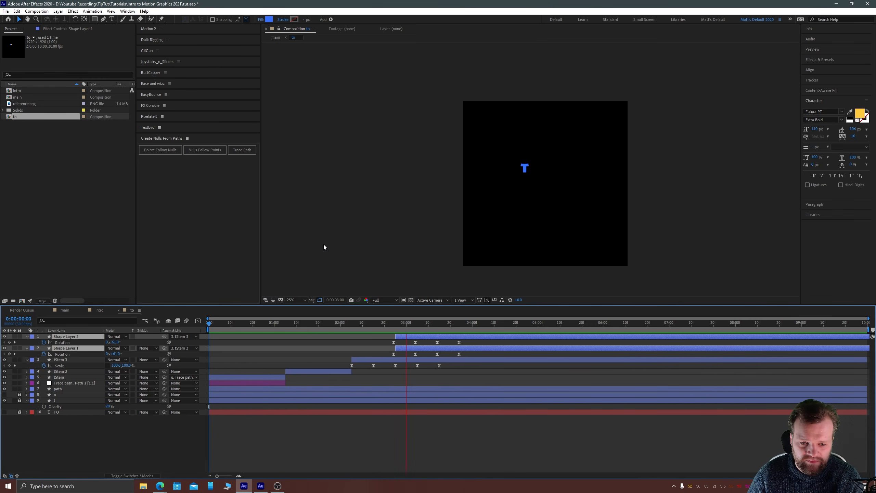
Step: Switch to the main composition and play it from the first frame to check the T alongside the intro lettering
key(Tab)
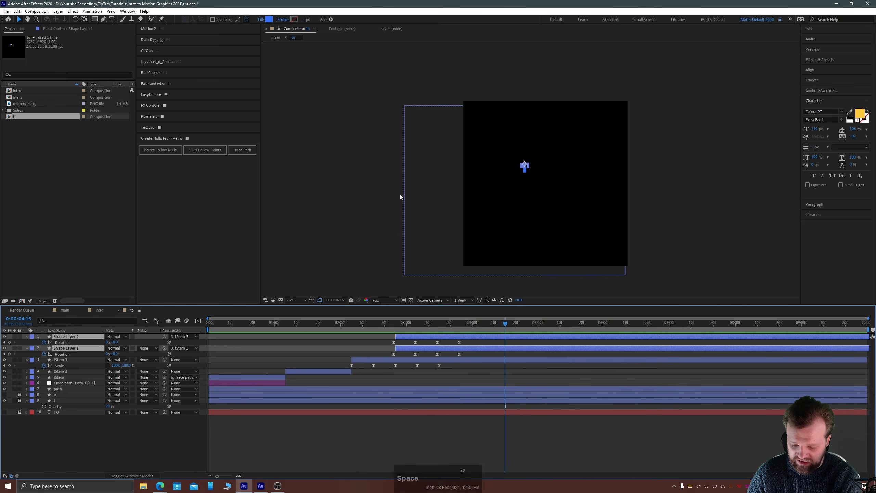
click(374, 195)
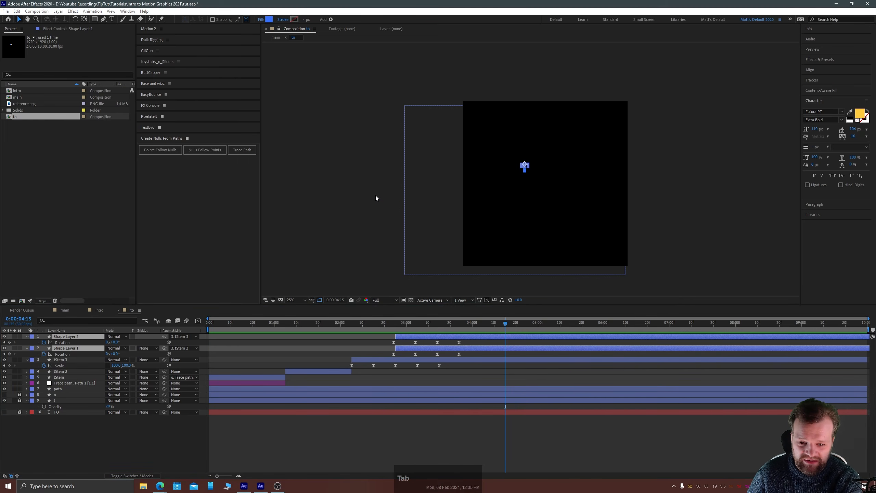
click(330, 190)
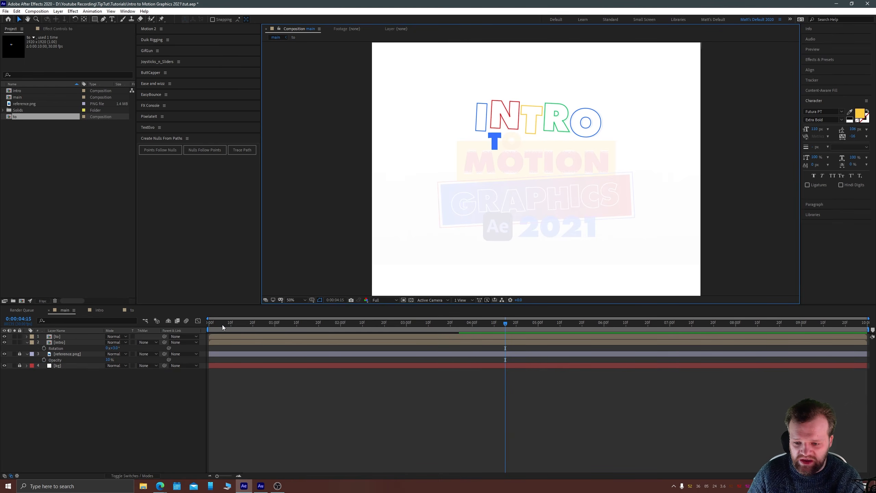
drag(222, 324, 196, 325)
scroll(473, 231, down, 2)
key(space)
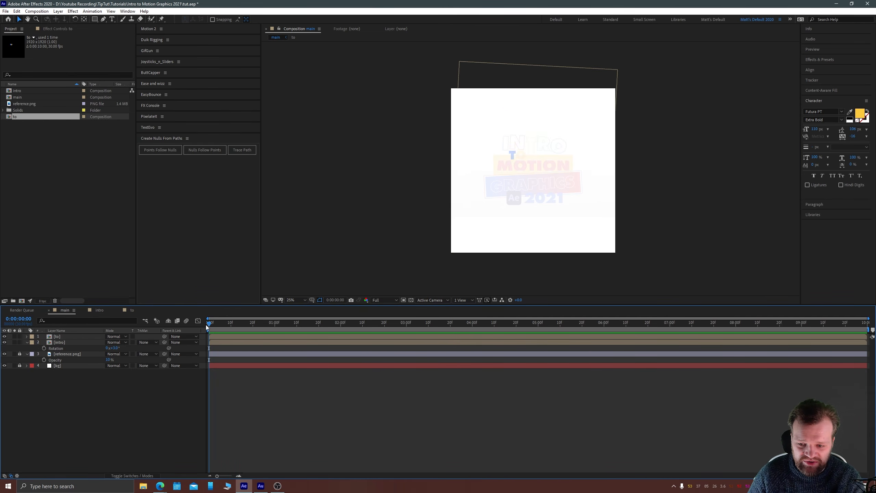
key(space)
key(space)
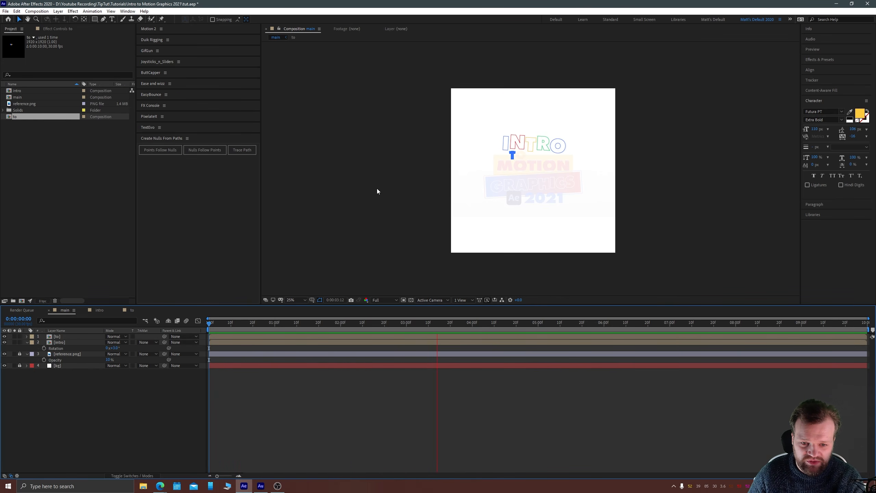
Step: Back in the "to" composition, move both arm layers to start at 0:00:02:15 and play back the result
click(293, 323)
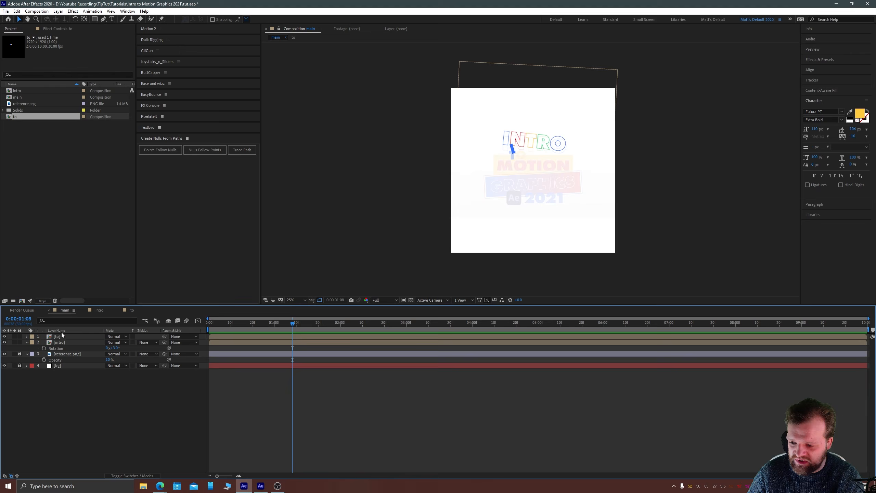
double_click(49, 339)
mouse_move(365, 324)
mouse_down()
mouse_move(386, 322)
mouse_move(351, 326)
mouse_move(421, 306)
mouse_move(434, 315)
mouse_move(375, 309)
mouse_up()
key(bracketleft)
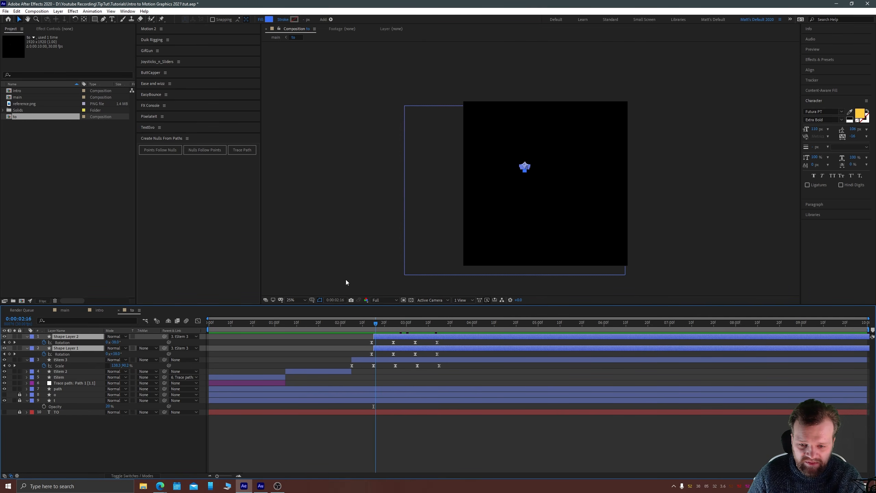
click(368, 211)
key(space)
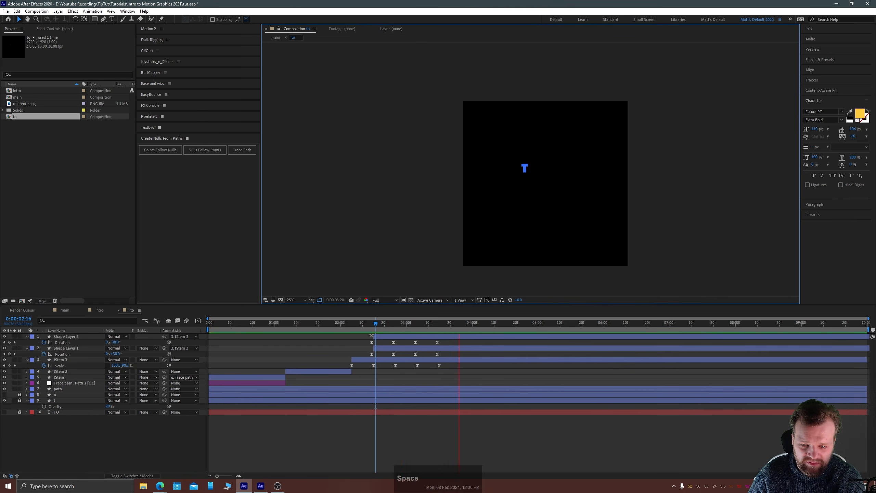
click(343, 325)
key(space)
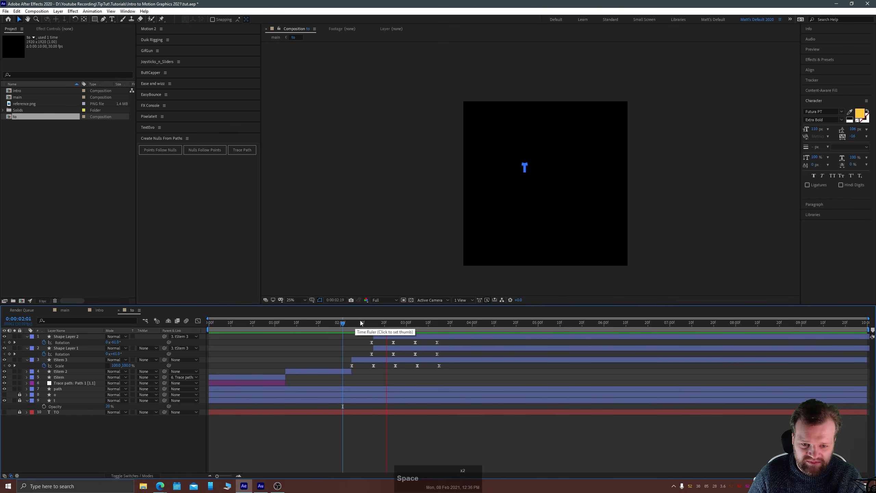
drag(381, 323, 159, 322)
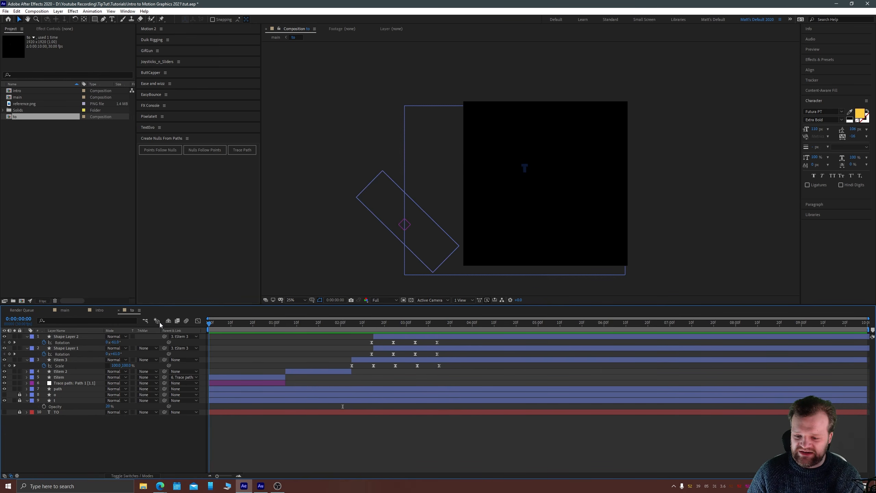
Step: Make the o layer visible, unlock and select it, and frame the letter O at 100% magnification
click(368, 108)
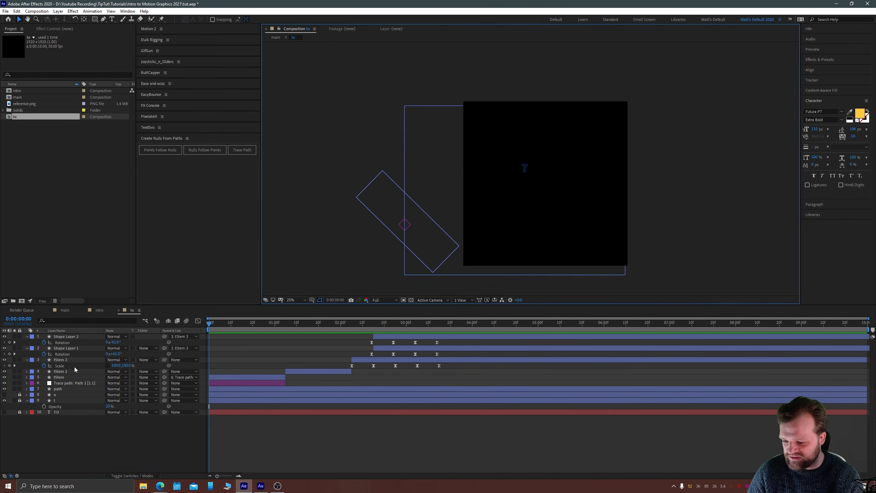
click(44, 432)
click(4, 394)
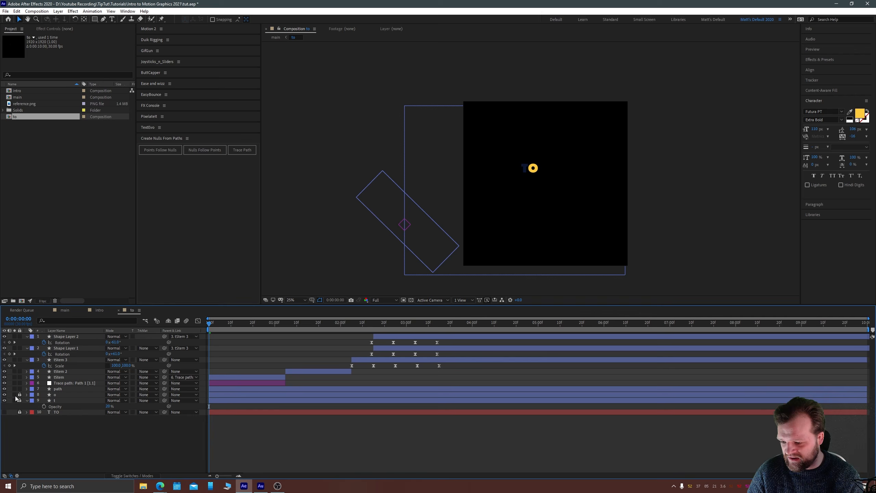
click(51, 394)
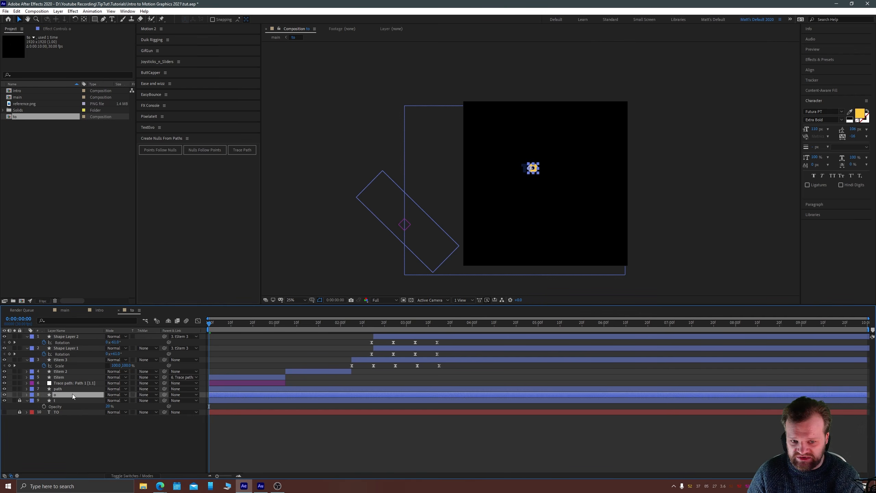
key(period)
key(period)
drag(514, 68, 465, 118)
drag(545, 216, 533, 172)
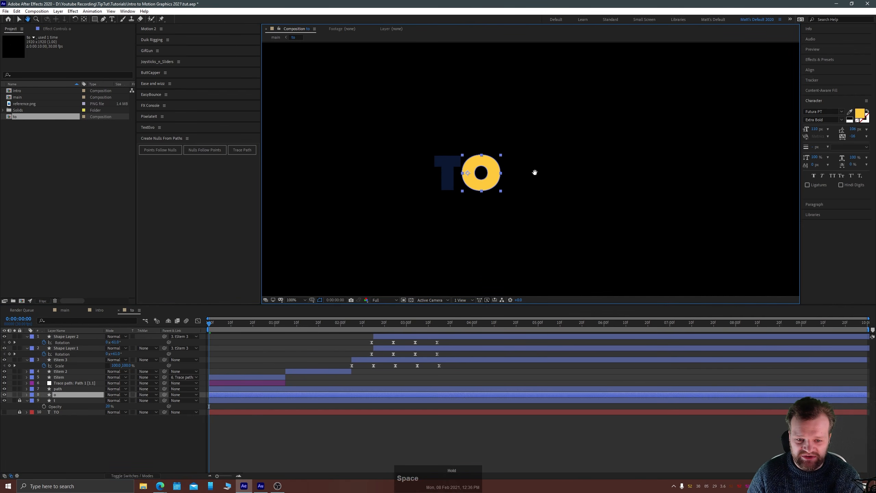
Step: Move the o layer's anchor point from the letter's centre to the middle of its bottom edge
scroll(499, 155, down, 1)
drag(495, 133, 484, 175)
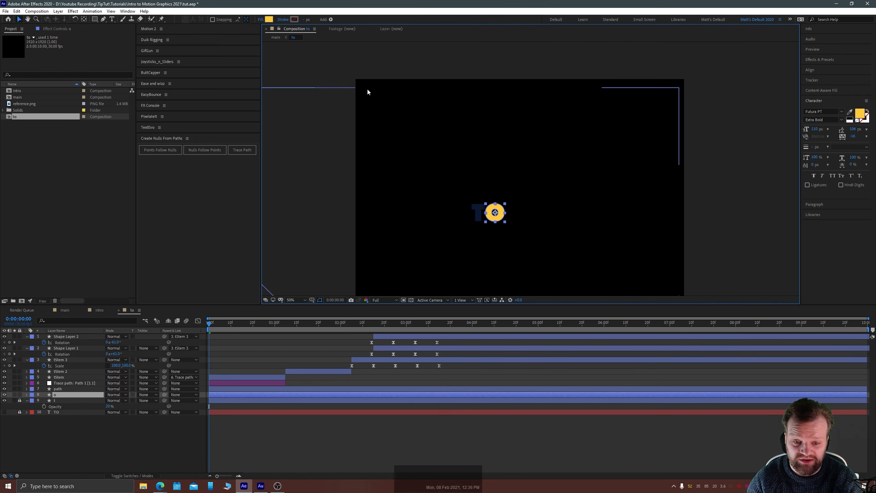
scroll(488, 207, up, 6)
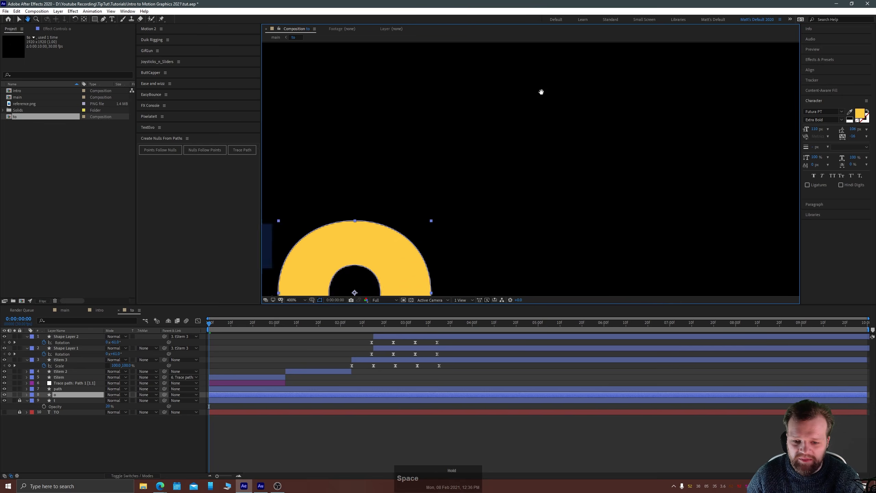
drag(325, 293, 461, 156)
click(85, 19)
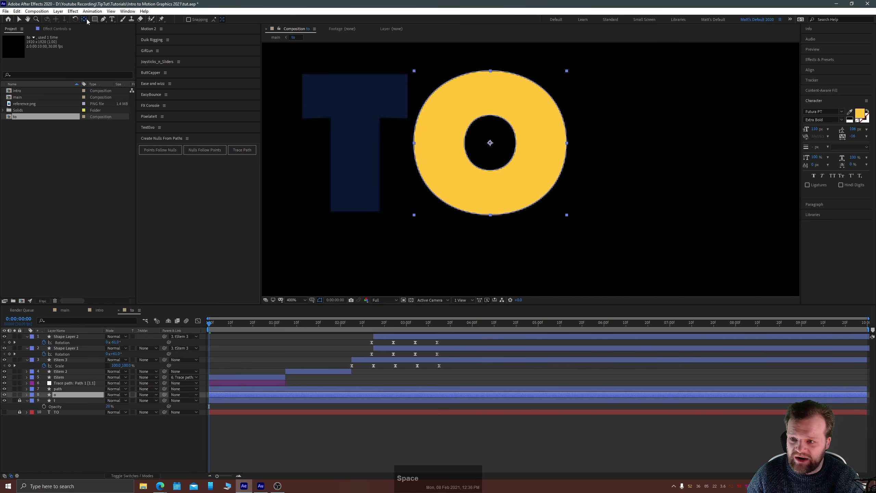
drag(491, 143, 493, 213)
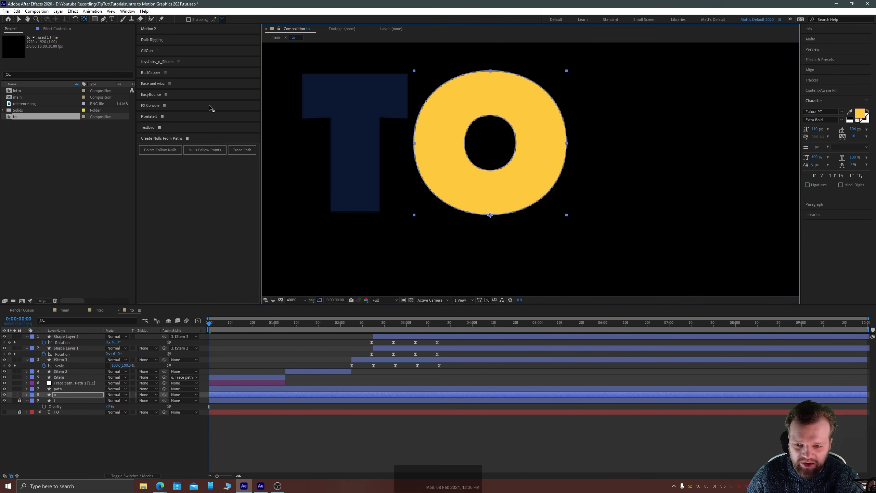
Step: Trim the o layer to start at 0:00:01:05 and set a Position keyframe there
scroll(518, 210, down, 8)
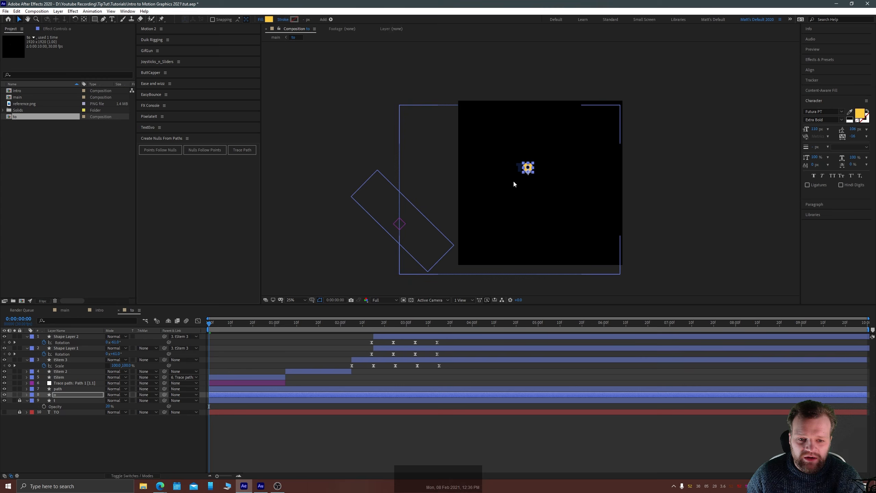
key(space)
scroll(489, 196, up, 2)
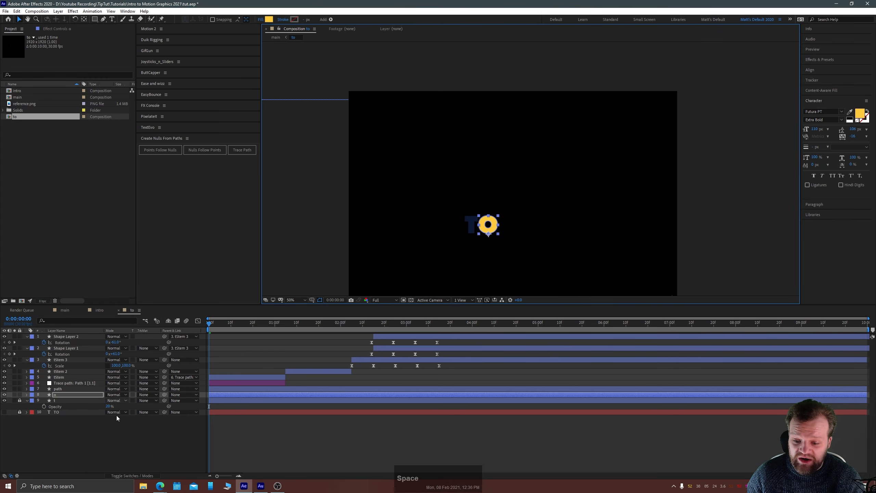
click(52, 411)
click(57, 394)
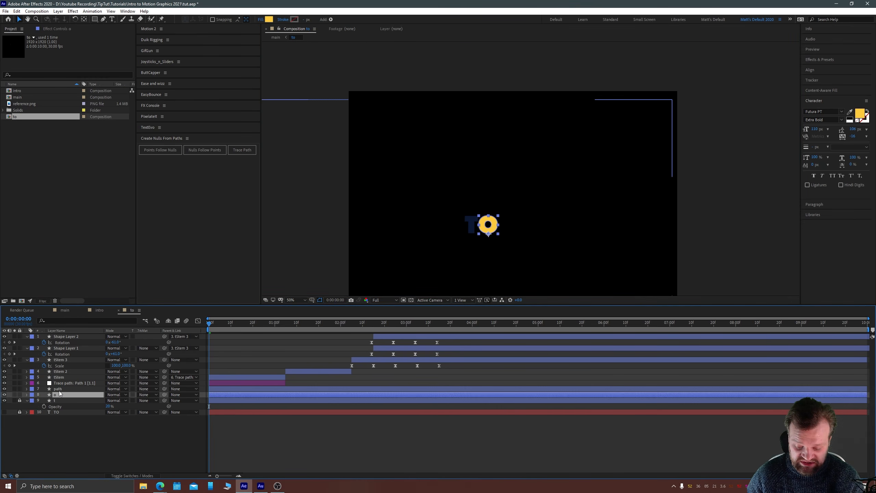
key(p)
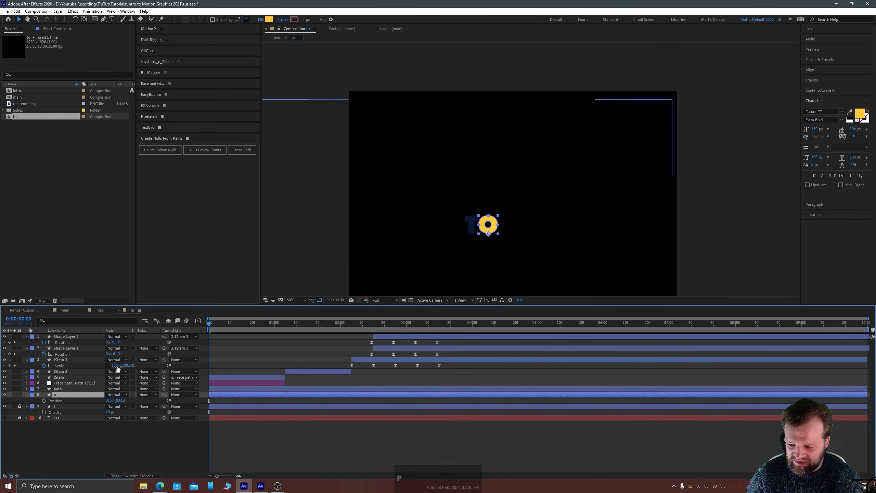
click(233, 327)
drag(237, 327, 286, 332)
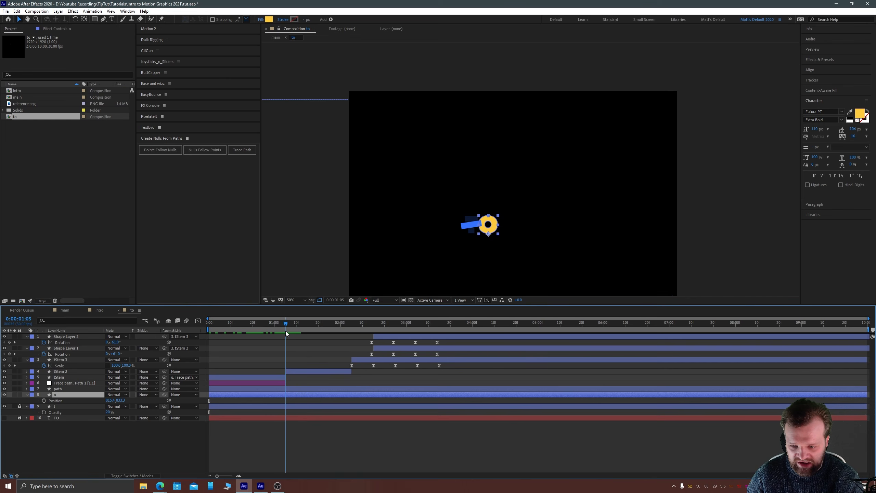
key(alt+bracketleft)
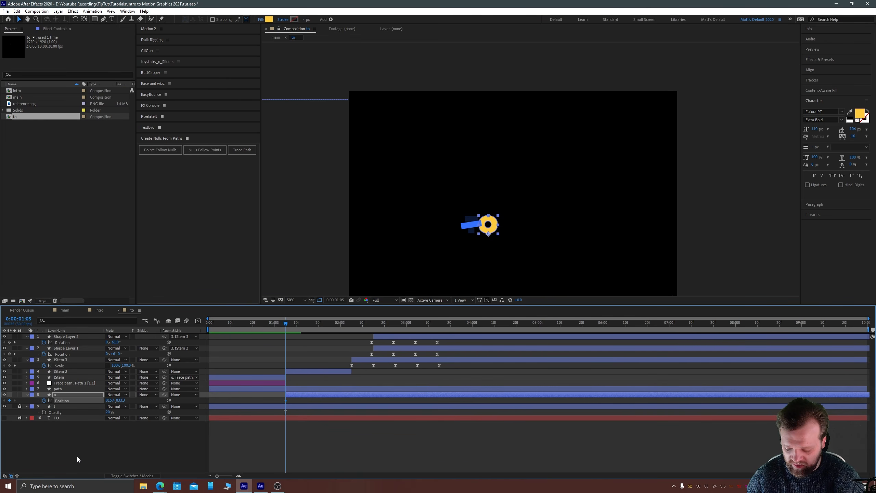
Step: Keyframe the O's resting Position at 0:00:01:20, and at 0:00:01:05 raise it straight up until it sits just above the frame
key(ctrl+shift+Right)
key(ctrl+Right)
key(ctrl+Right)
key(ctrl+Right)
key(ctrl+Right)
key(ctrl+Right)
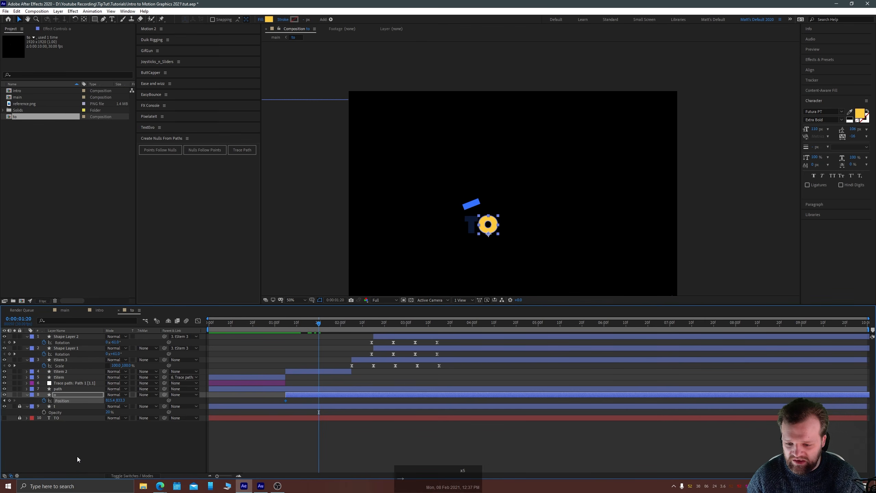
click(4, 401)
click(486, 232)
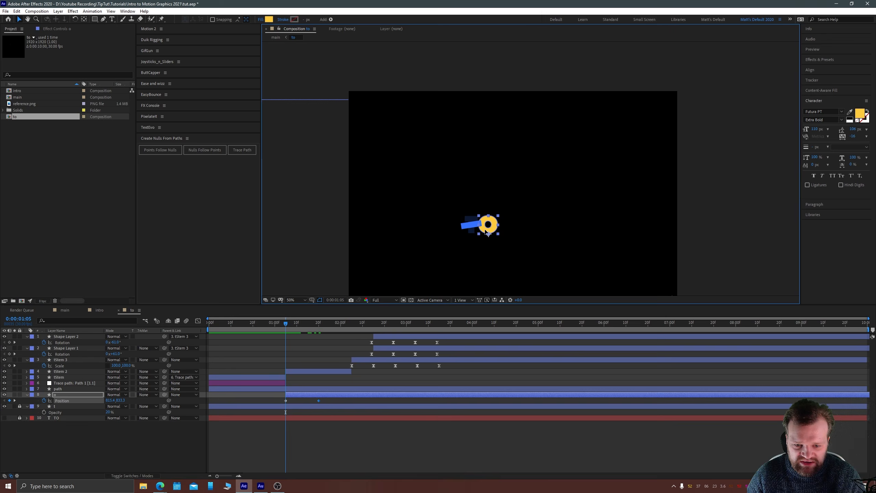
drag(486, 232, 508, 89)
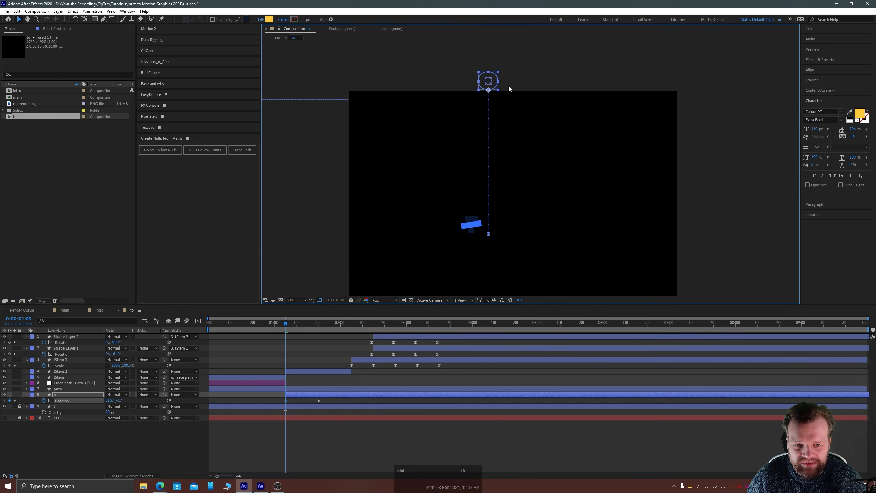
Step: At 0:00:02:05, raise the O straight up to slightly more than half its drop height as the first rebound
click(14, 401)
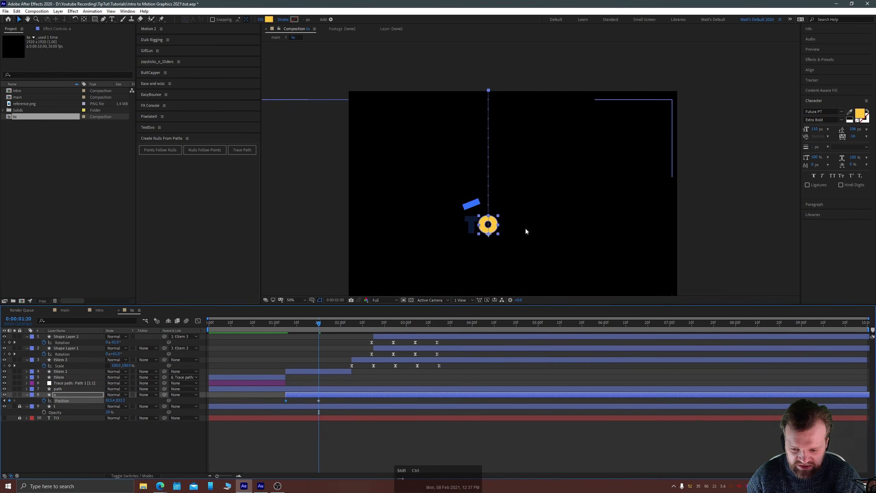
key(ctrl+shift+Right)
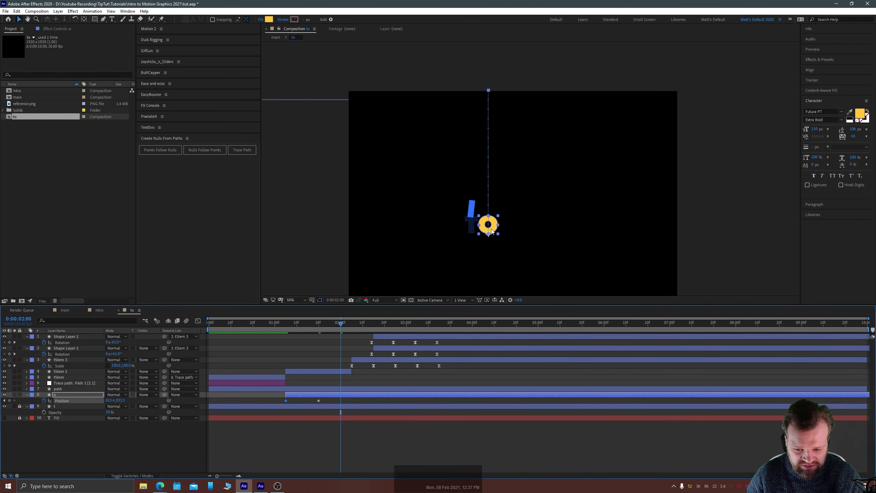
key(ctrl+Right)
key(ctrl+Right)
key(ctrl+Right)
key(ctrl+Right)
key(ctrl+Right)
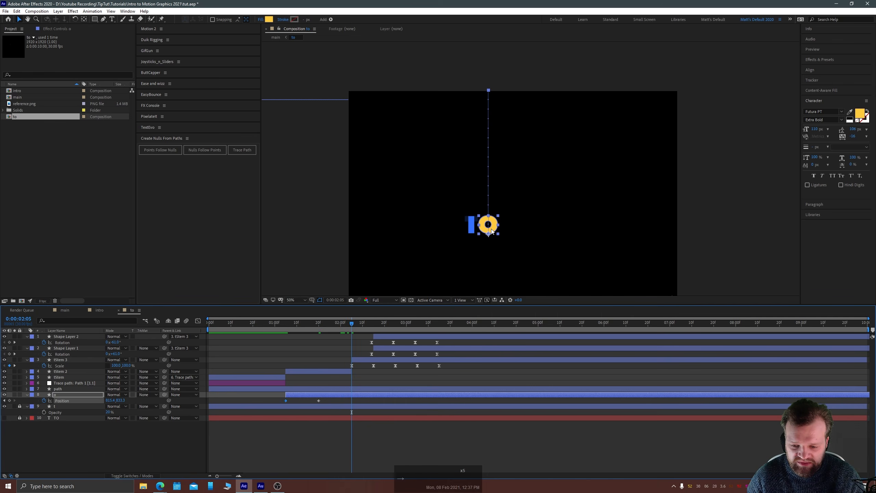
drag(492, 222, 499, 146)
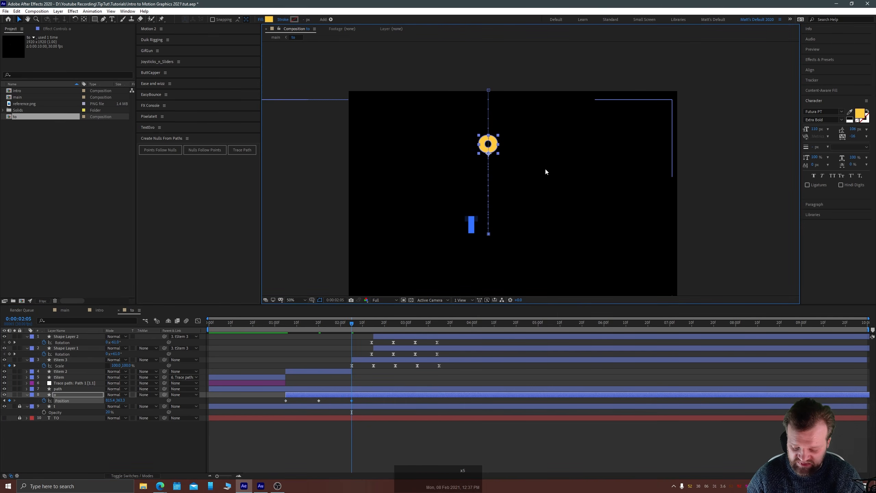
Step: Copy the landed Position keyframe from 0:00:01:20 and place the copy at 0:00:02:15
key(ctrl+shift+Right)
key(ctrl+shift+Right)
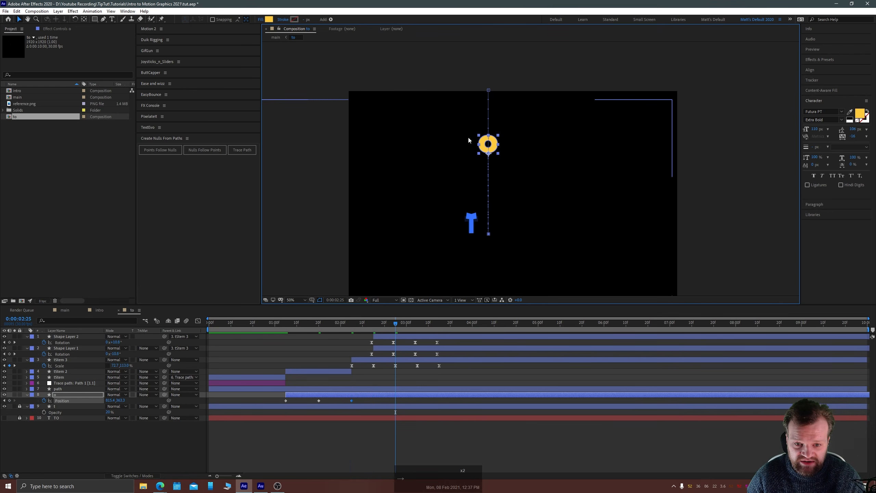
click(318, 400)
key(ctrl+c)
key(ctrl+v)
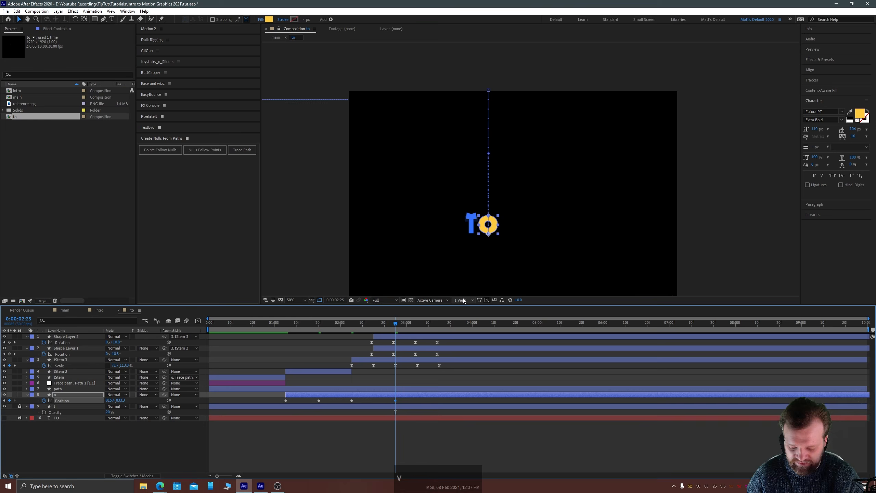
key(ctrl+shift+Right)
key(ctrl+shift+Right)
key(ctrl+shift+Left)
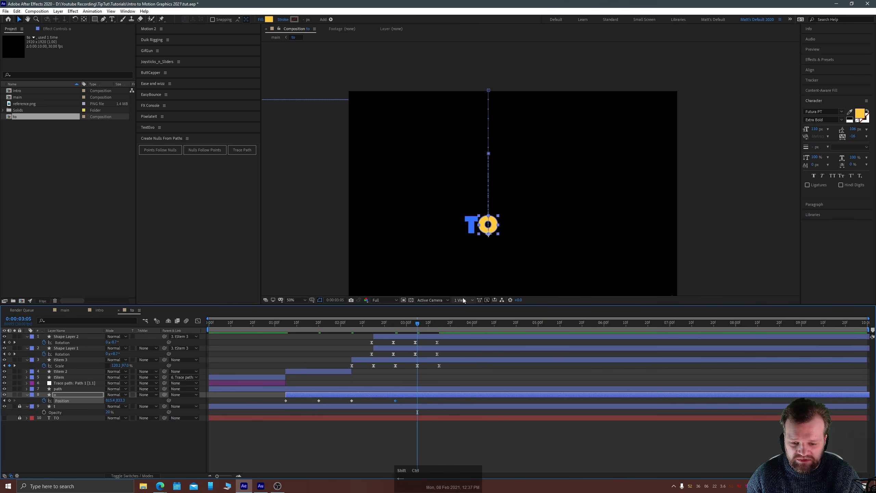
key(ctrl+shift+Left)
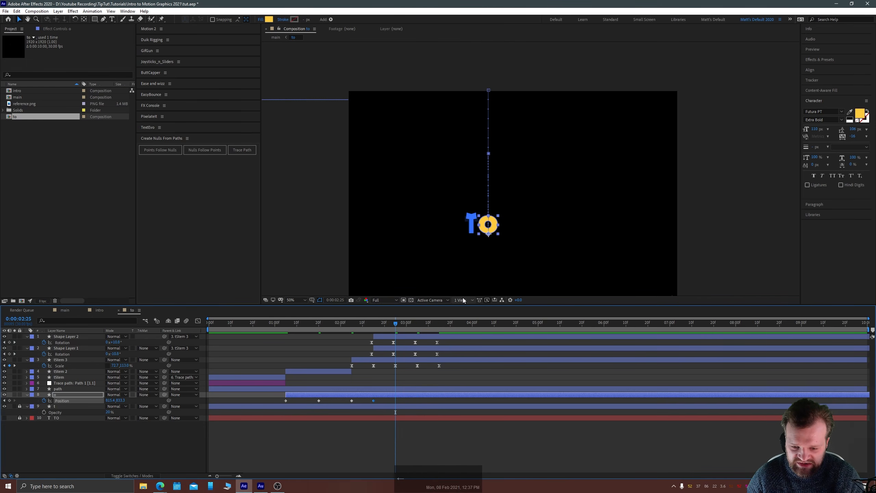
Step: Raise the O to about a quarter of its drop height at 0:00:02:25 and paste the landed Position keyframe at 0:00:03:05
drag(489, 231, 489, 193)
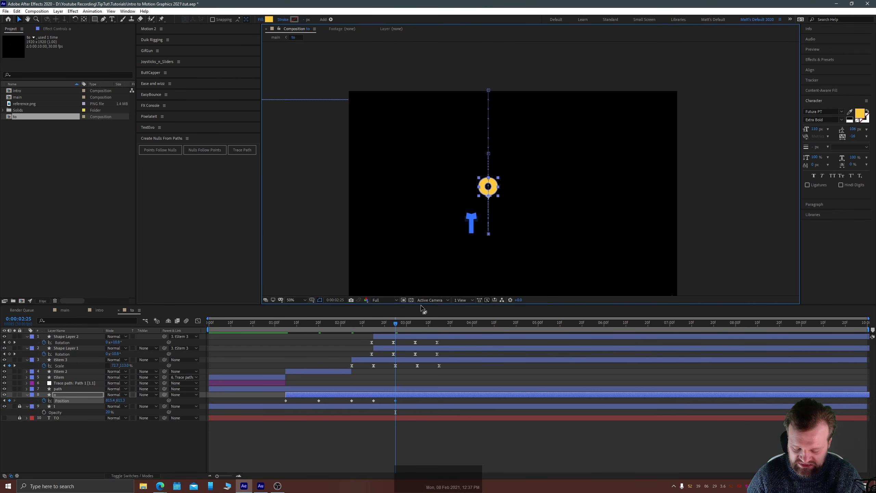
key(ctrl+shift+Right)
click(374, 401)
key(ctrl+c)
key(ctrl+v)
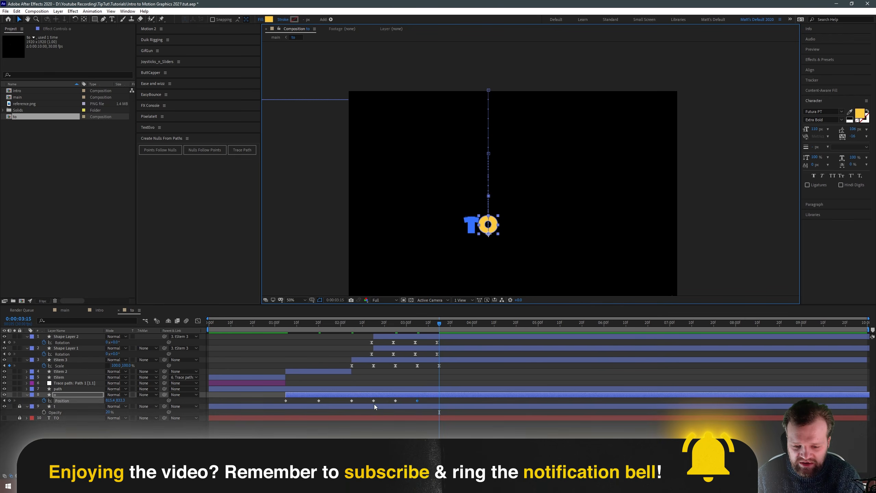
Step: Keyframe the O about 40 px above its resting position at 0:00:03:15 and paste the landed keyframe at 0:00:03:25
key(k)
key(ctrl+v)
key(shift+Up)
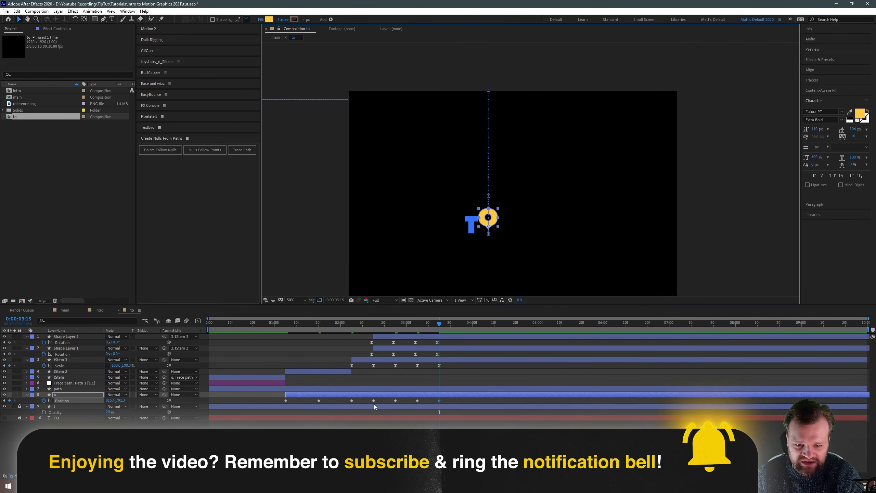
key(shift+Page_Down)
key(ctrl+v)
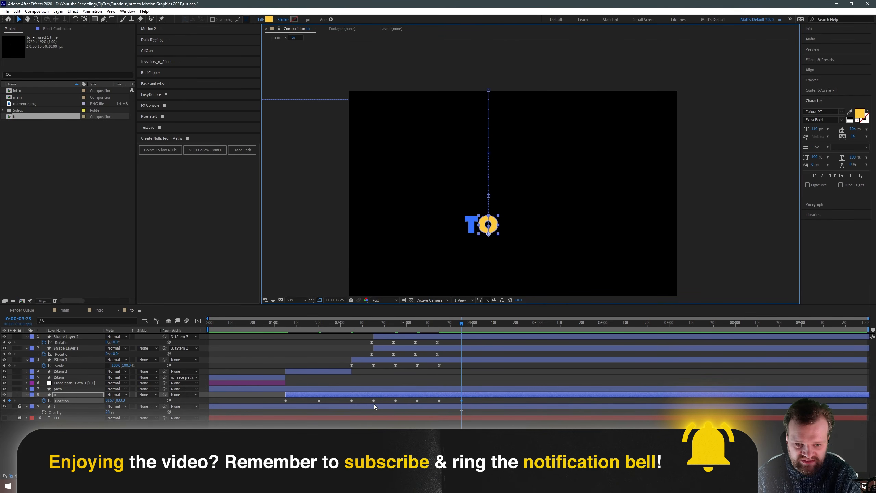
Step: Keyframe a last bounce about 15 px high at 0:00:04:05 and paste the landed Position keyframe at 0:00:04:15
key(shift+Page_Down)
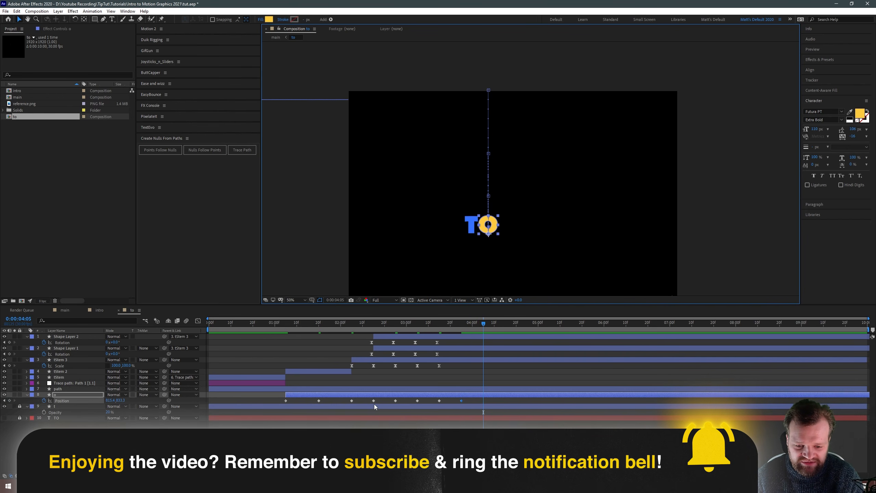
key(ctrl+v)
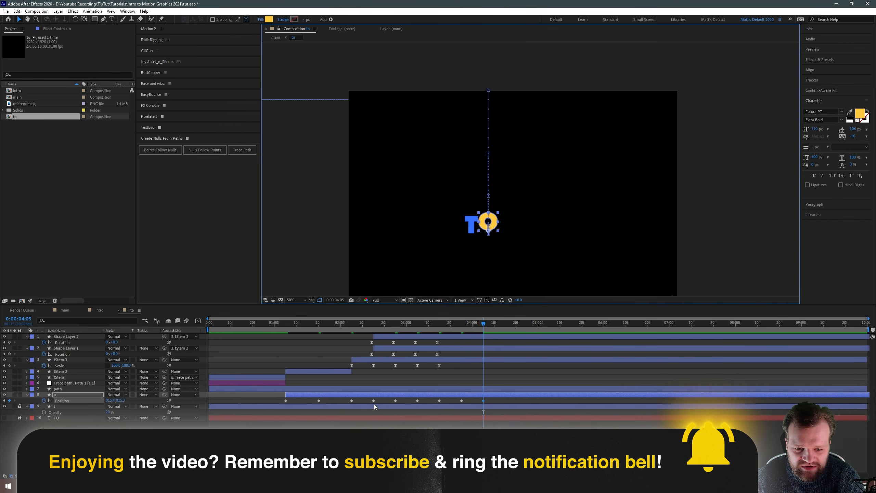
key(shift+Page_Down)
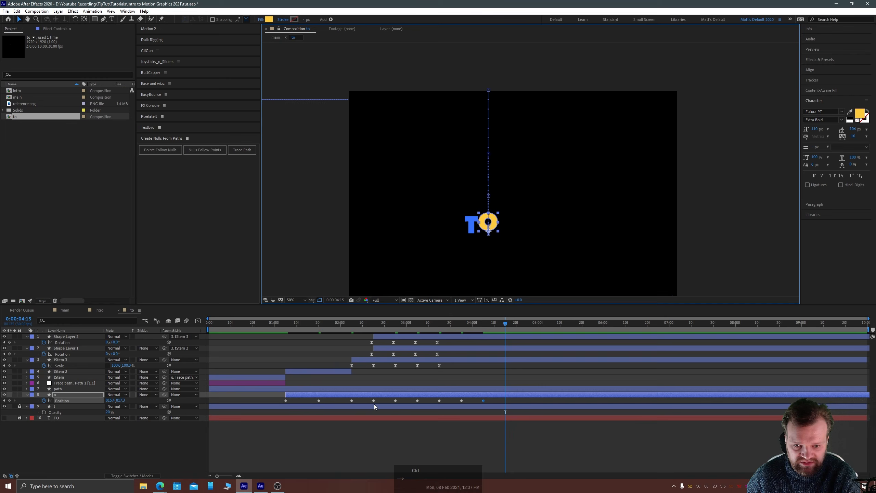
key(ctrl+v)
Step: Play the O's drop and bounces from 0:00:01:05 to check the motion
click(286, 328)
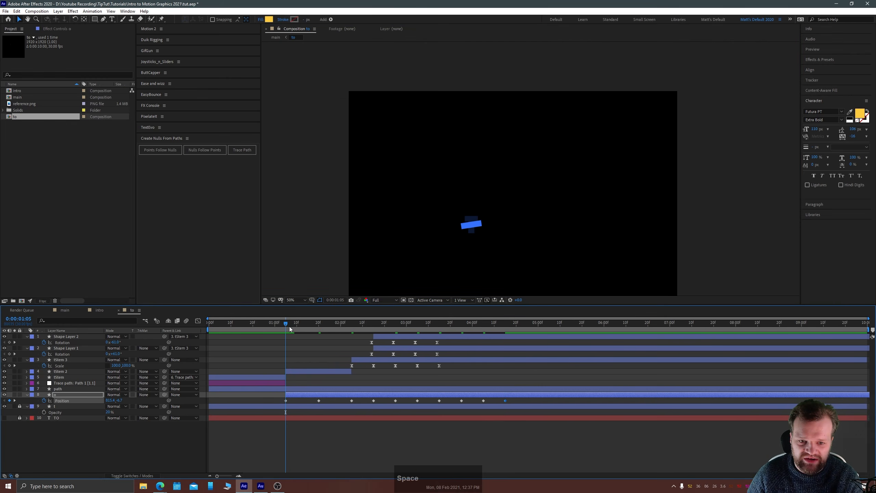
key(space)
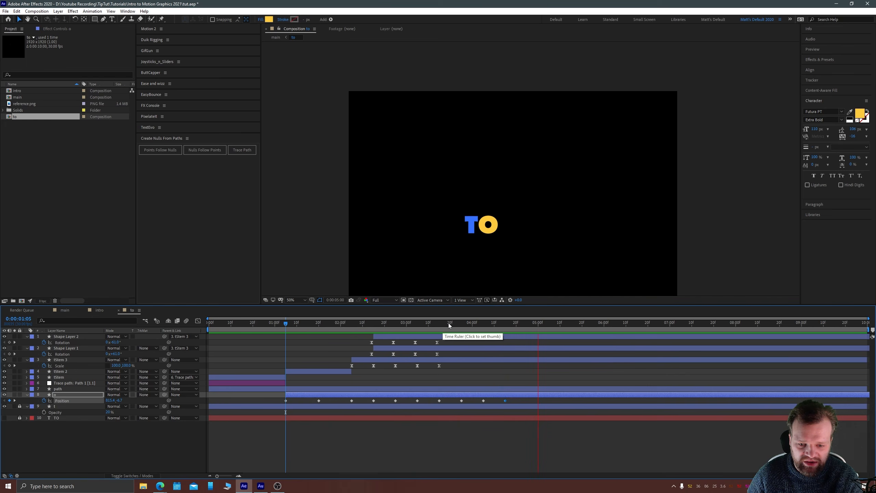
click(440, 324)
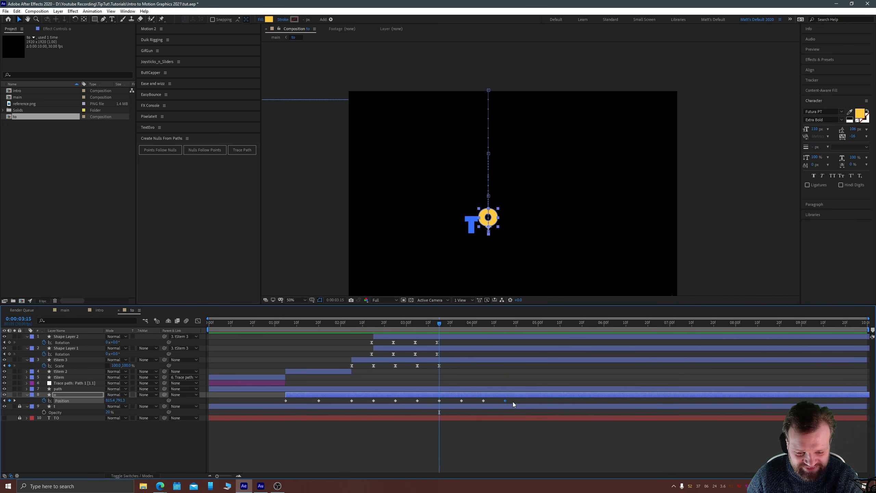
Step: Apply Easy Ease to all of the O's Position keyframes and show their speed graph
drag(512, 402, 276, 404)
key(F9)
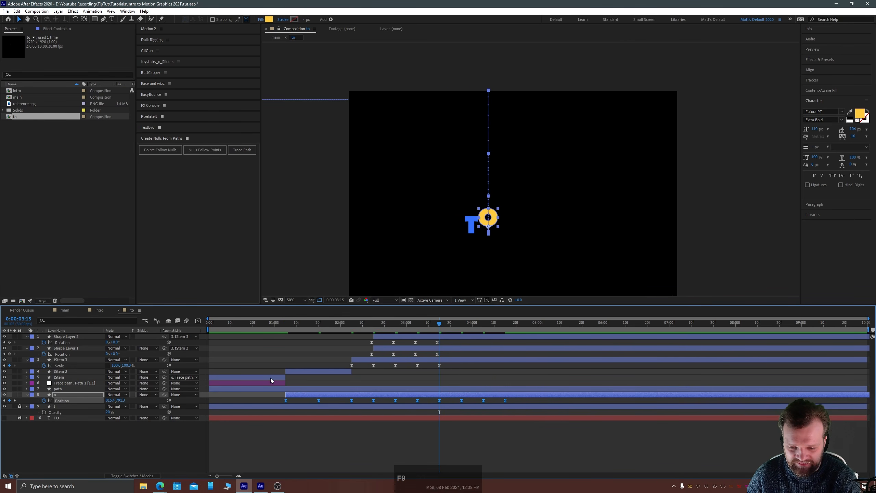
click(200, 324)
click(286, 323)
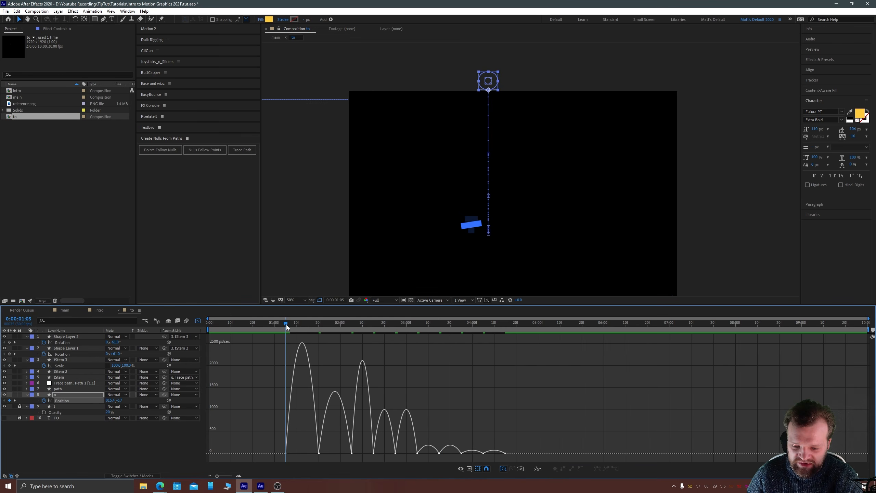
Step: Reshape the speed curve so the O accelerates sharply into its first landing at 0:00:01:20, and play it from 0:00:01:05
drag(304, 463, 321, 457)
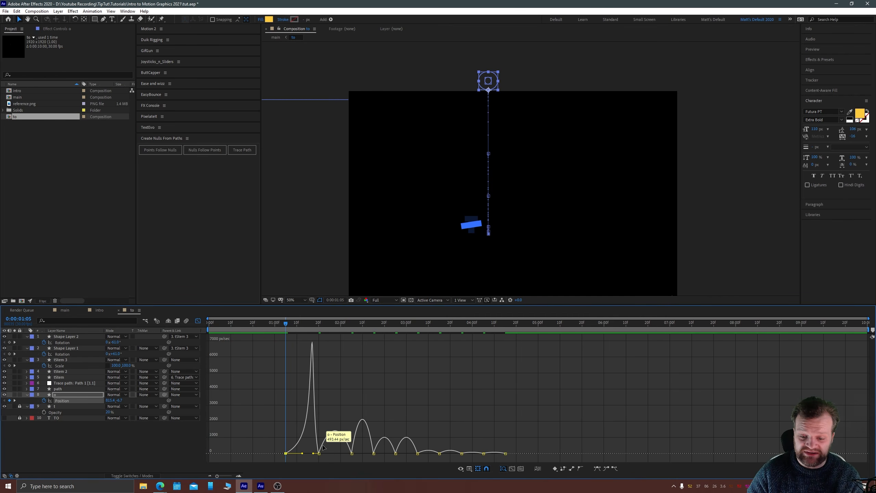
drag(314, 455, 327, 456)
key(space)
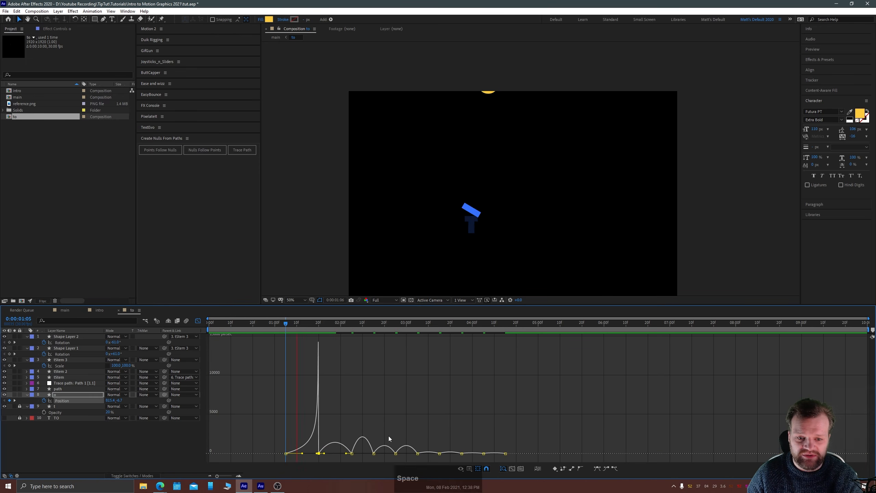
Step: Try a sharp mid-rise peak in the O's speed curve between the landing at 0:00:01:20 and the apex at 0:00:02:05
drag(316, 323, 326, 323)
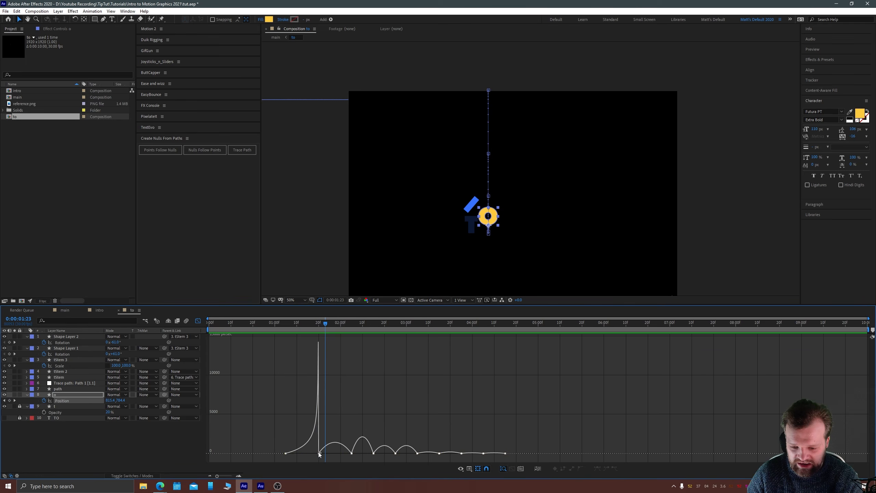
drag(325, 456, 349, 458)
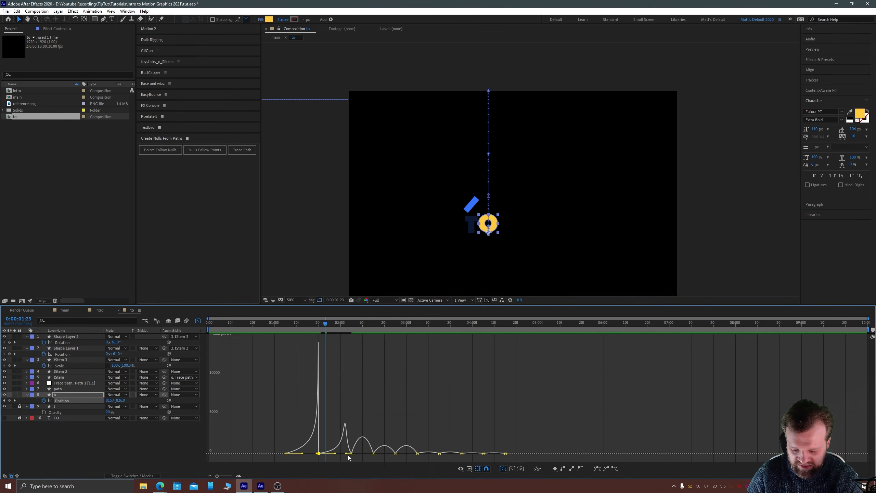
key(ctrl+z)
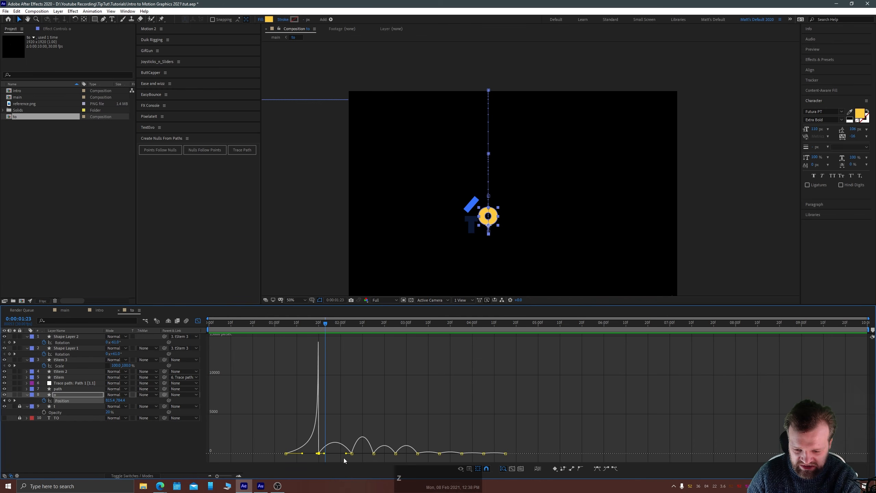
drag(324, 455, 338, 458)
click(352, 454)
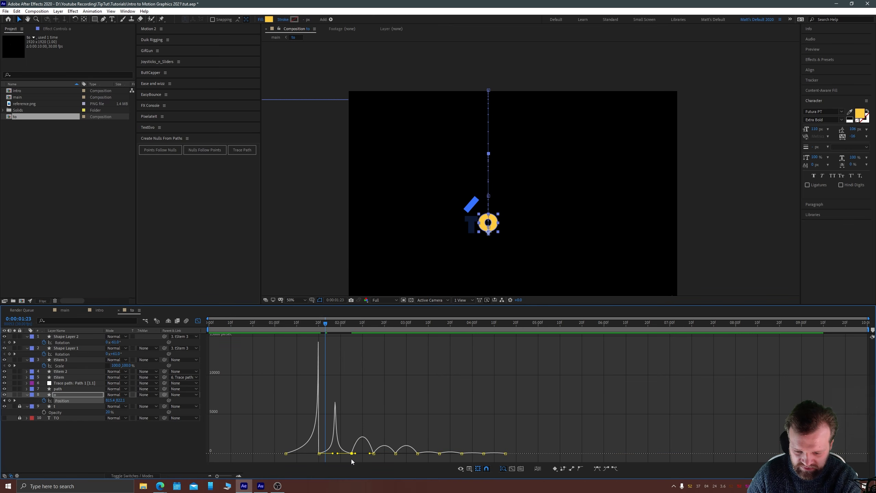
Step: Play the O's motion repeatedly from between 0:00:01:01 and 0:00:01:05 to judge the first rebound
click(286, 324)
key(space)
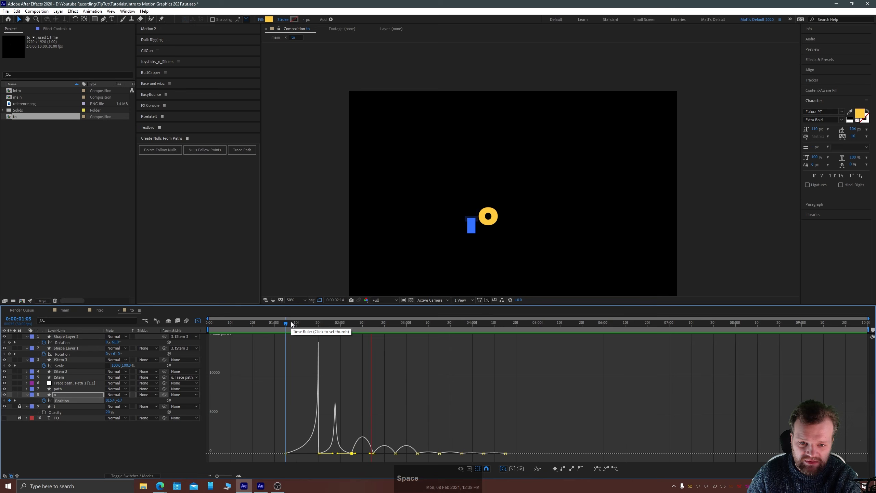
key(space)
click(282, 325)
key(space)
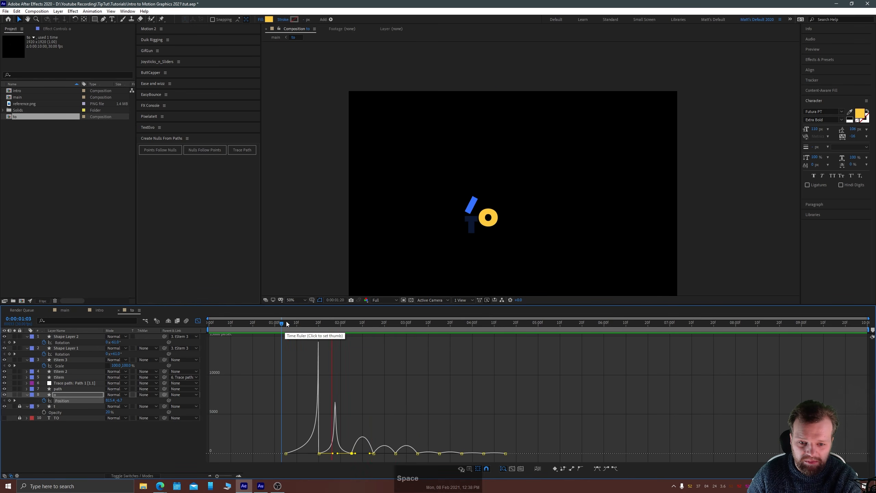
key(space)
click(279, 324)
key(space)
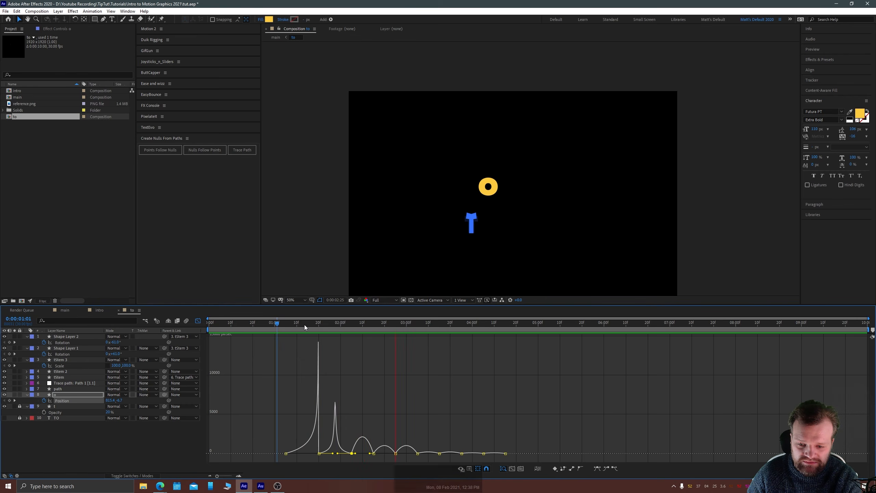
key(space)
Step: Try gentler symmetrical speed peaks for the bounces between 0:00:01:20 and 0:00:02:25, and play them from 0:00:01:16
drag(332, 455, 390, 454)
click(373, 453)
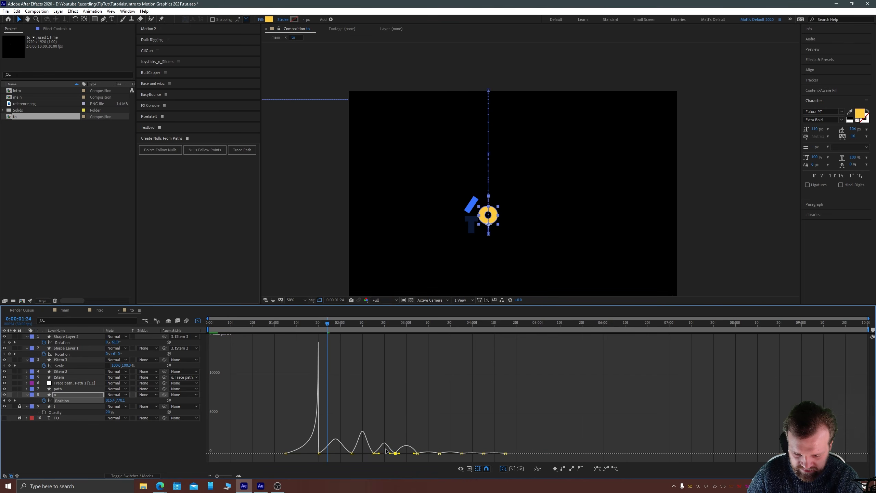
drag(321, 326, 310, 326)
key(space)
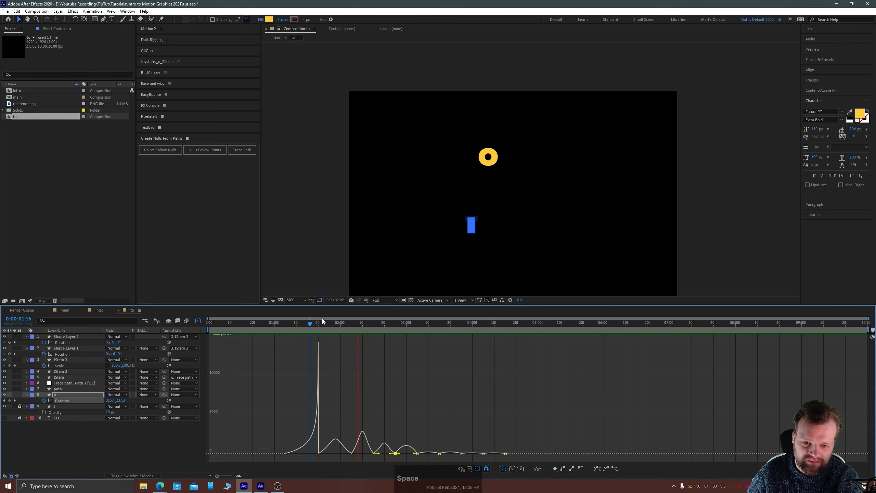
key(space)
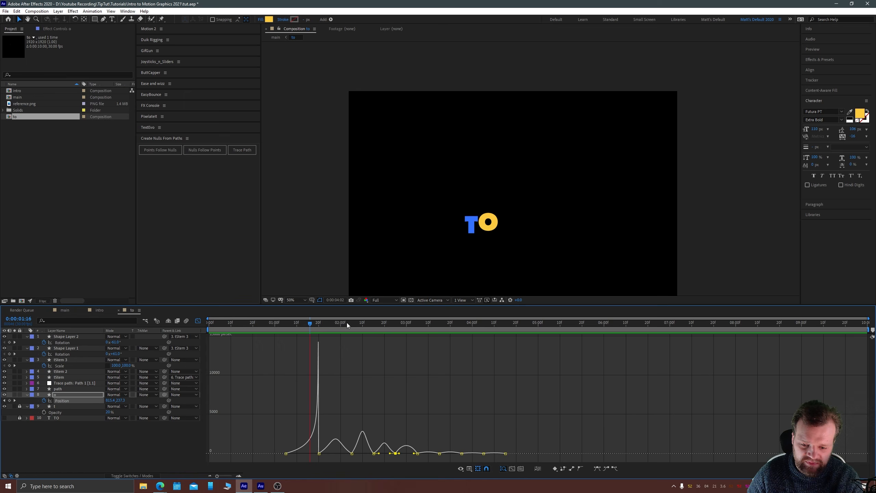
drag(346, 323, 326, 374)
key(space)
Step: Reshape the first rebound's speed curve to leave the 0:00:01:20 landing quickly and slow gradually into the apex at 0:00:02:05
mouse_move(327, 460)
mouse_down()
mouse_move(314, 450)
mouse_move(321, 457)
mouse_up()
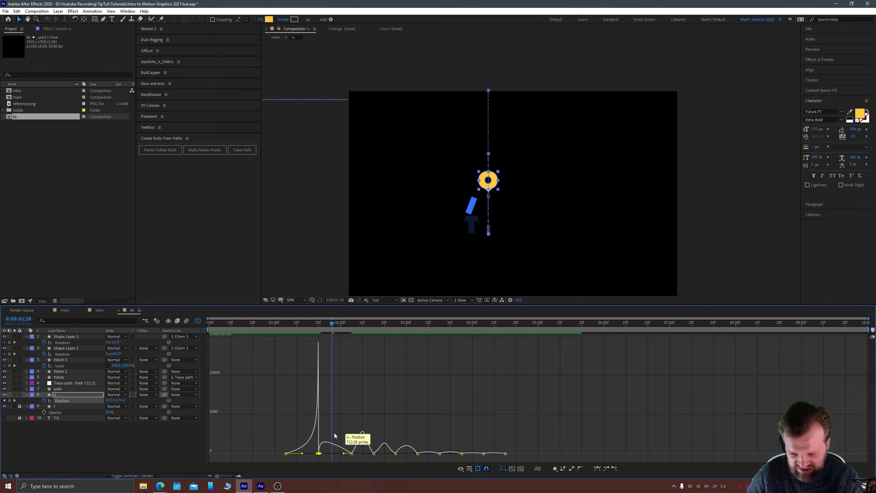
drag(326, 321, 350, 321)
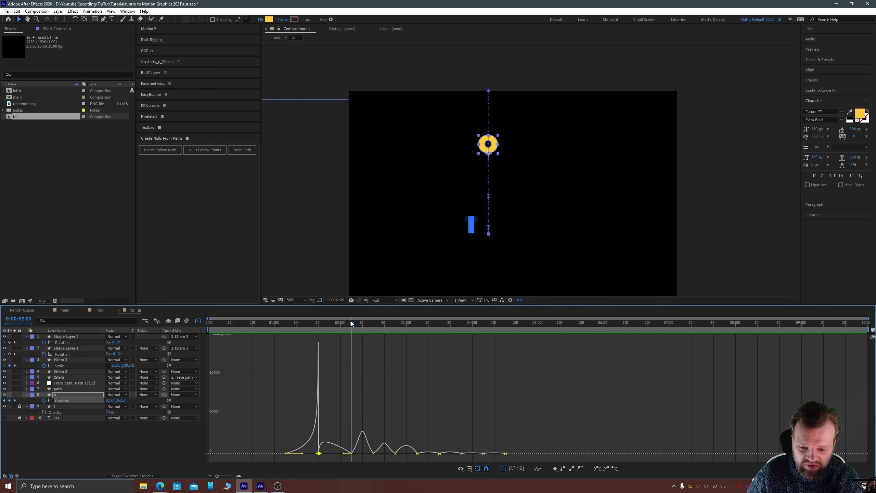
click(352, 453)
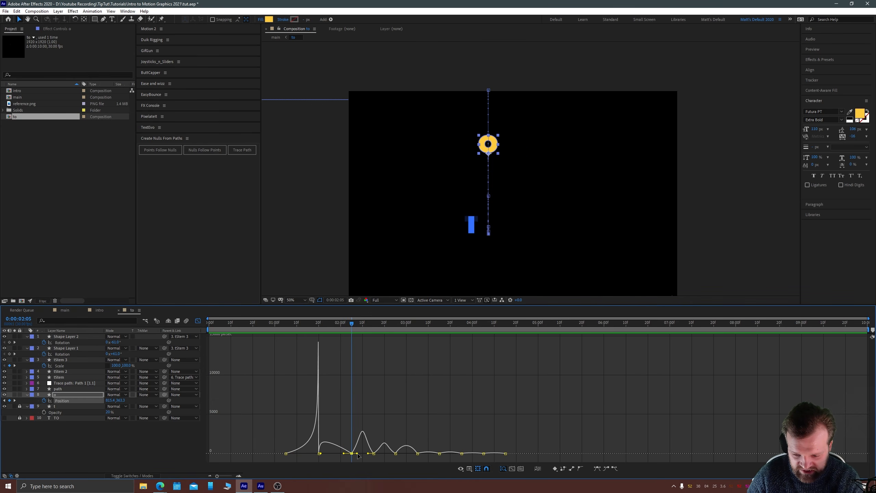
drag(358, 454, 339, 453)
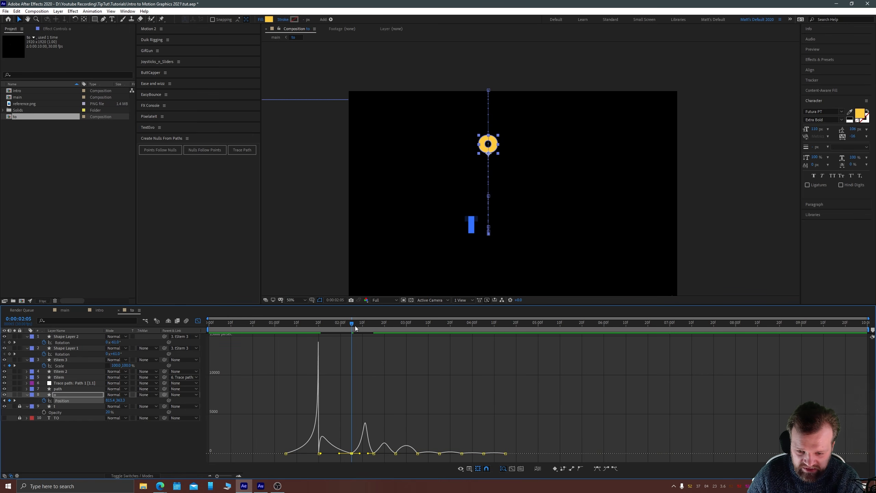
Step: Make the O accelerate from the 0:00:02:05 apex until just before its landing at 0:00:02:15
drag(355, 327, 365, 323)
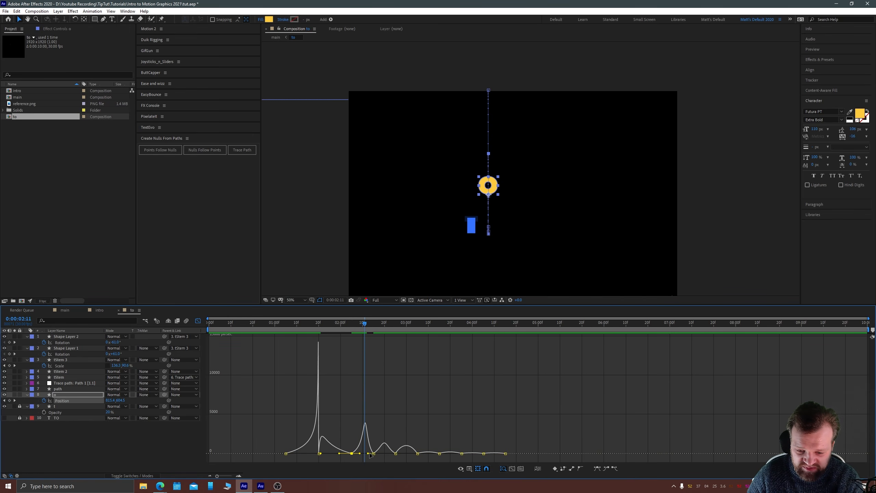
drag(368, 454, 371, 454)
drag(372, 457, 373, 456)
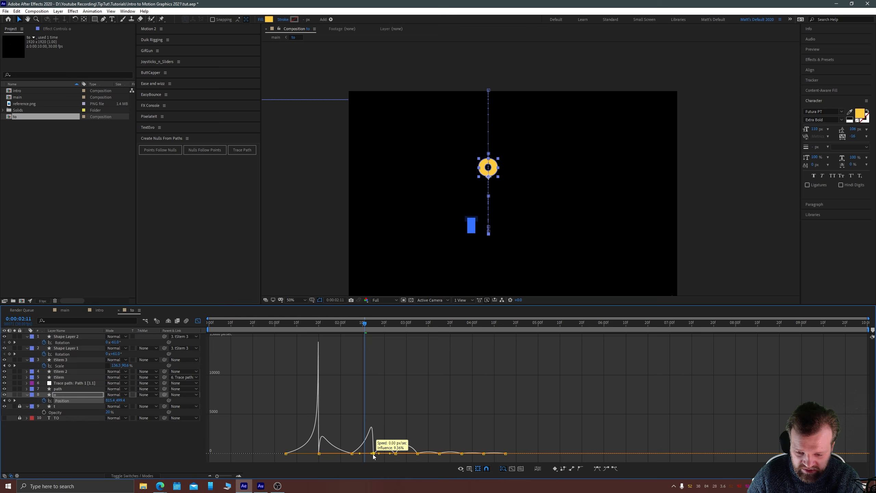
Step: Shape the second rebound's speed curve to start fast at 0:00:02:15 and ease gradually into the apex at 0:00:02:25
drag(366, 321, 376, 322)
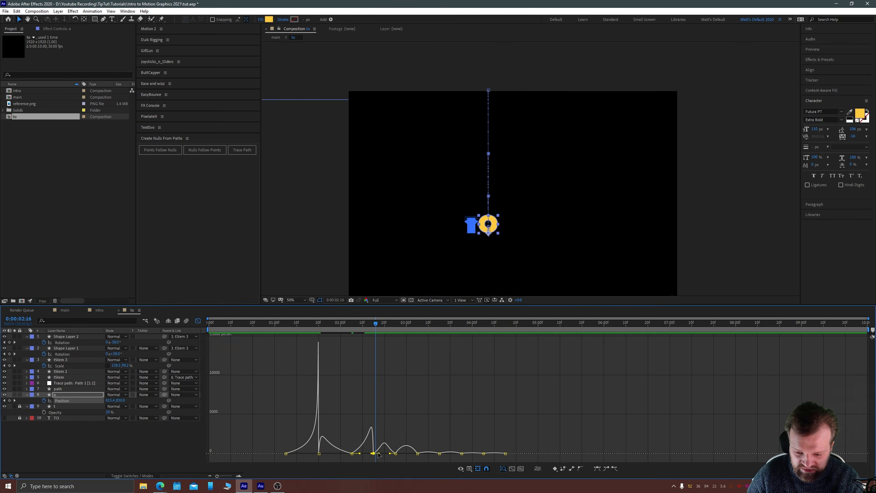
drag(378, 455, 390, 455)
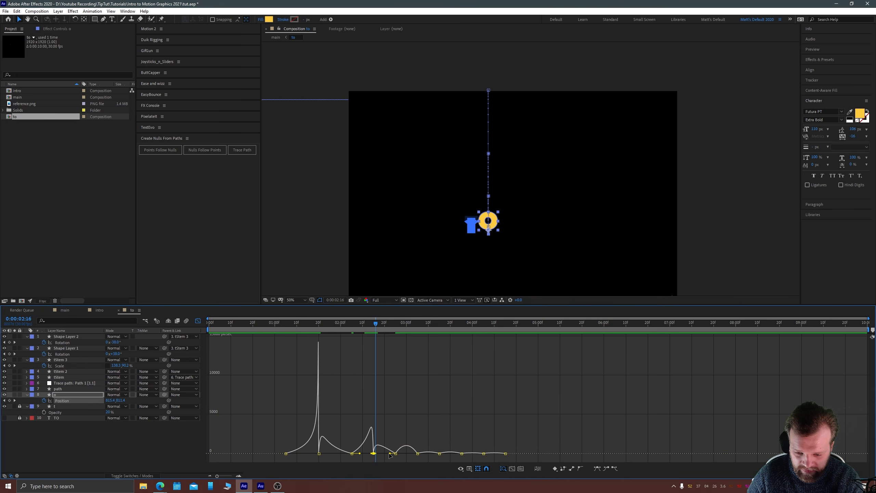
drag(376, 323, 393, 322)
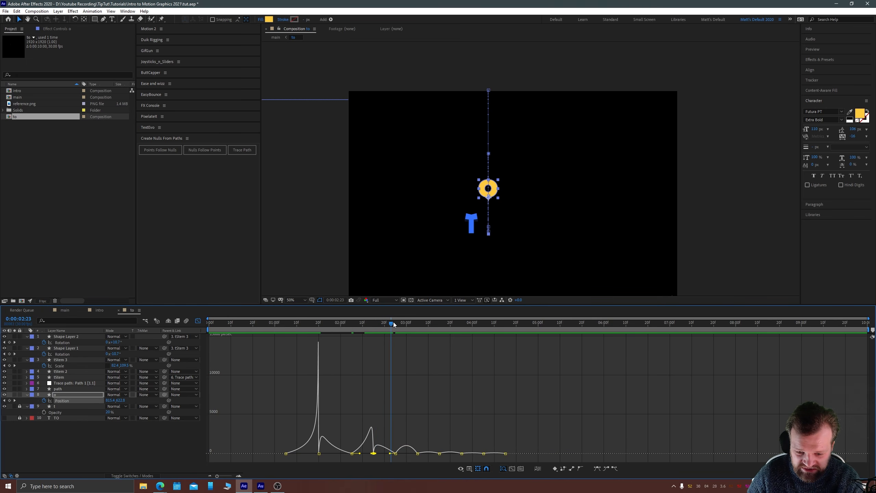
drag(390, 454, 399, 454)
Step: Make the O's speed build steadily from the 0:00:02:25 apex and peak right before the landing at 0:00:03:05
drag(392, 325, 399, 323)
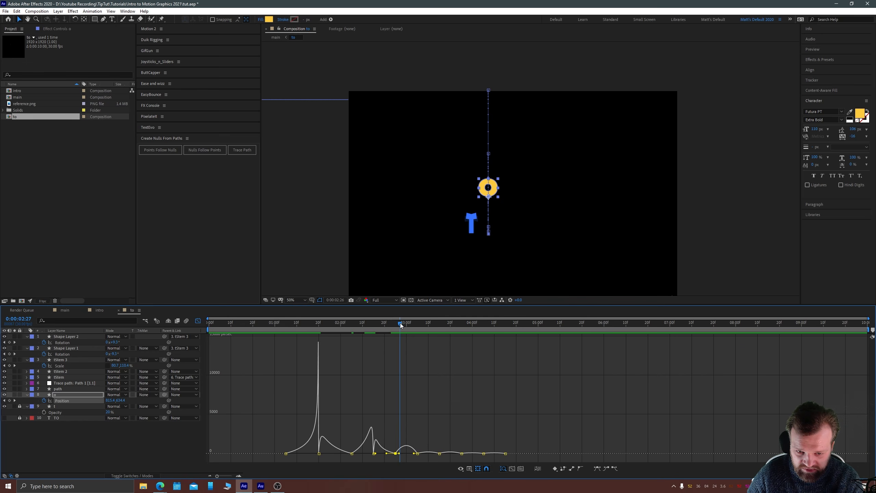
drag(399, 454, 402, 453)
drag(404, 323, 412, 322)
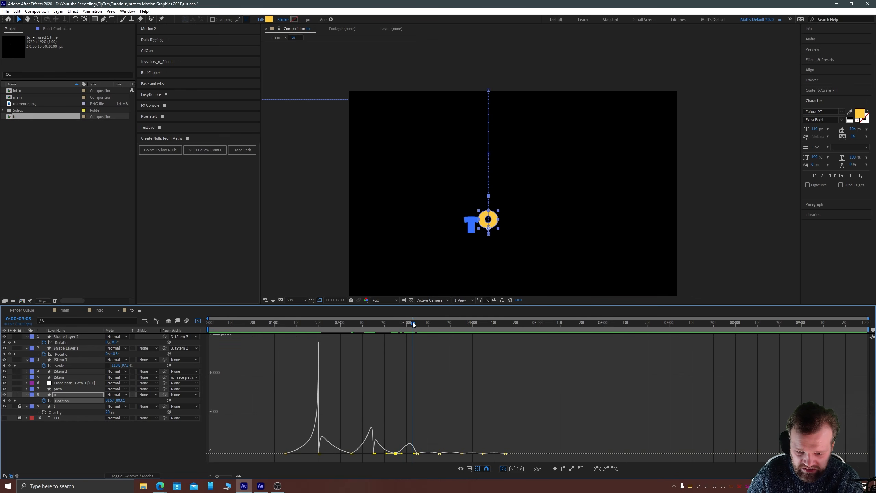
drag(415, 454, 416, 454)
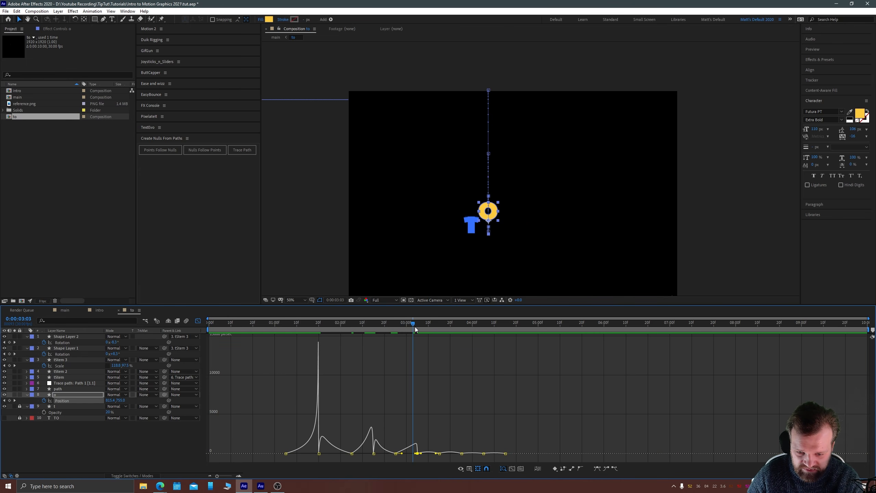
Step: Shape the third bounce's speed curve with a quick start at 0:00:03:05 easing into 0:00:03:15, and play the animation from 0:00:01:05
drag(415, 324, 423, 324)
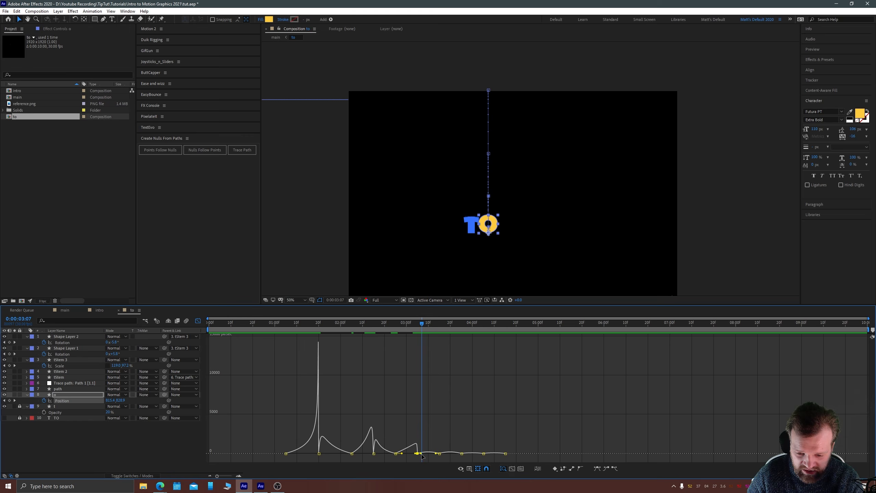
drag(421, 453, 433, 456)
drag(424, 324, 458, 319)
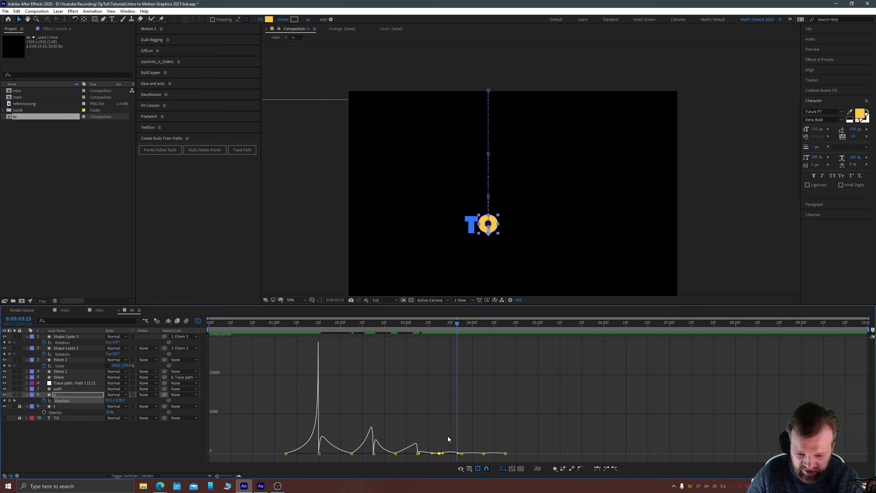
drag(455, 456, 456, 455)
drag(457, 323, 289, 343)
key(space)
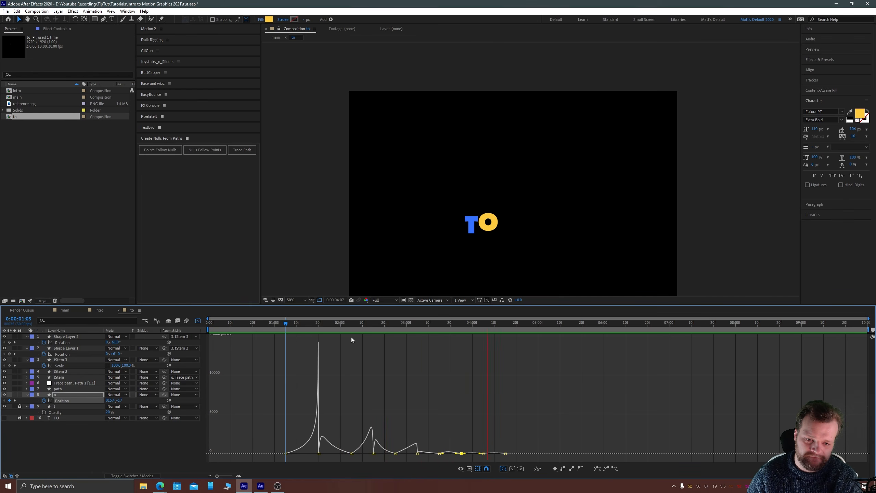
Step: Reshape the last small bounces' speed curves so the O accelerates right up to its landings at 0:00:03:25 and 0:00:04:15
drag(393, 324, 427, 323)
scroll(466, 239, up, 2)
key(space)
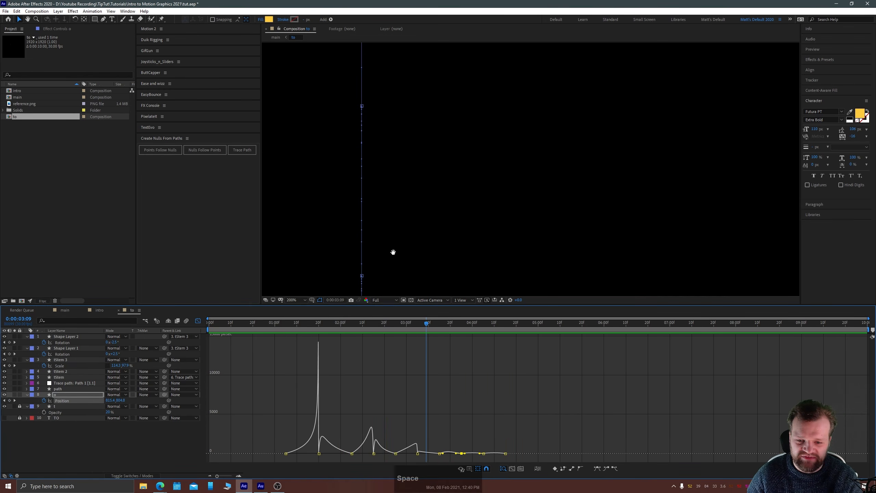
drag(393, 252, 538, 95)
drag(448, 196, 412, 114)
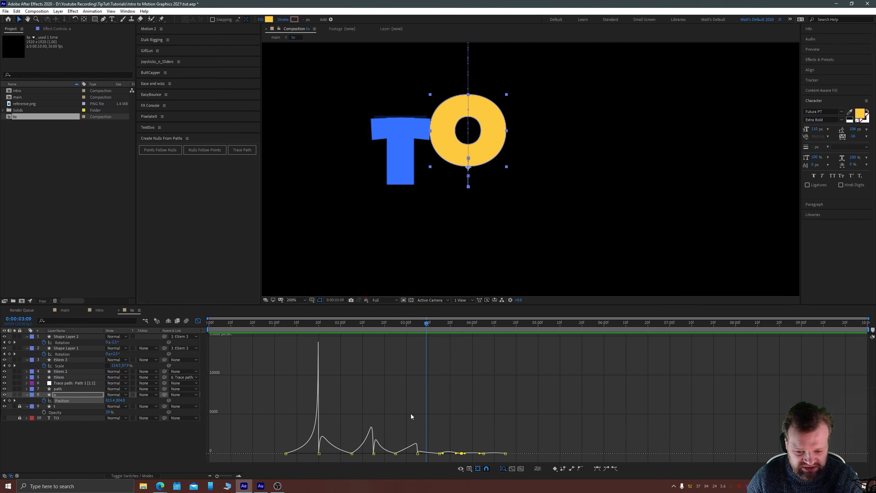
scroll(428, 438, up, 5)
scroll(431, 441, down, 5)
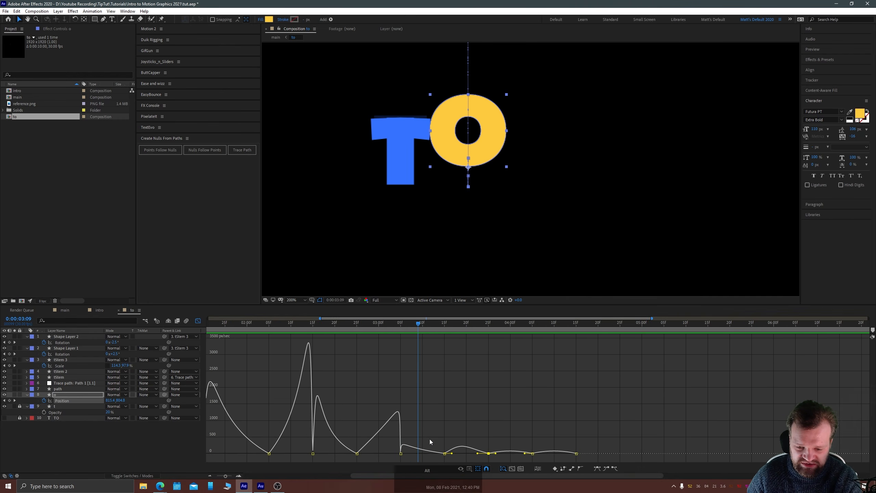
scroll(431, 434, up, 5)
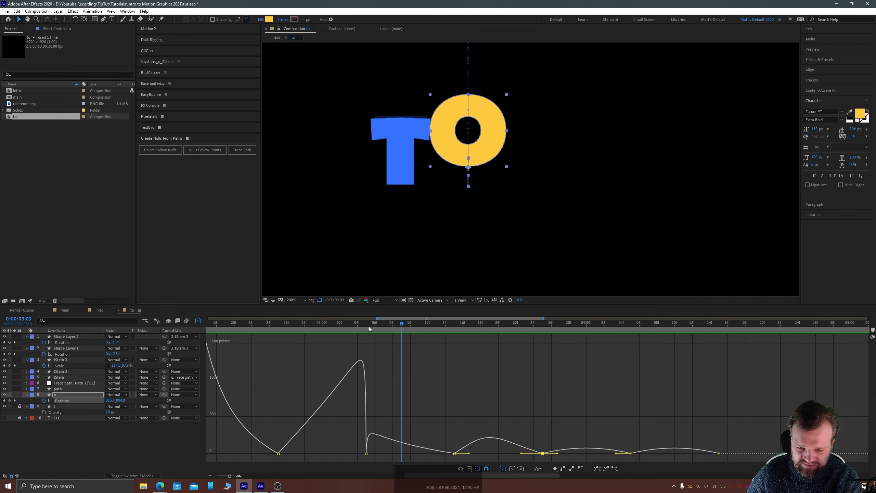
drag(368, 326, 539, 359)
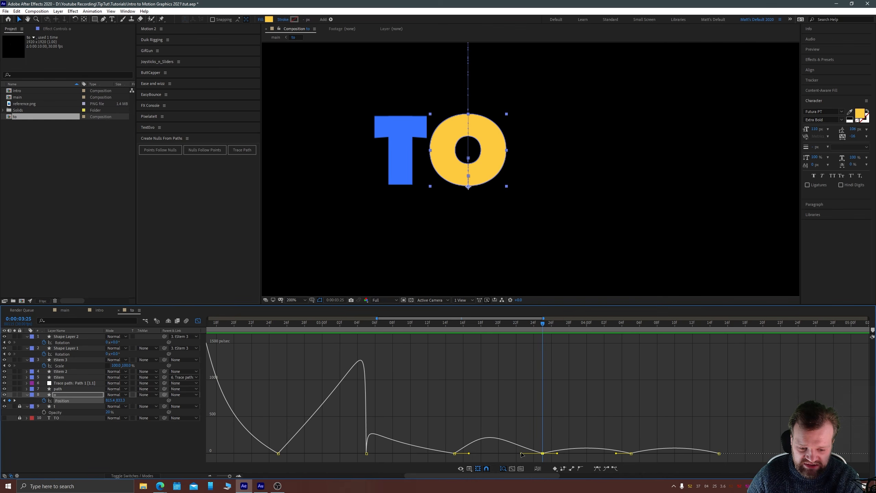
drag(522, 454, 586, 455)
drag(542, 332, 710, 356)
drag(703, 453, 717, 456)
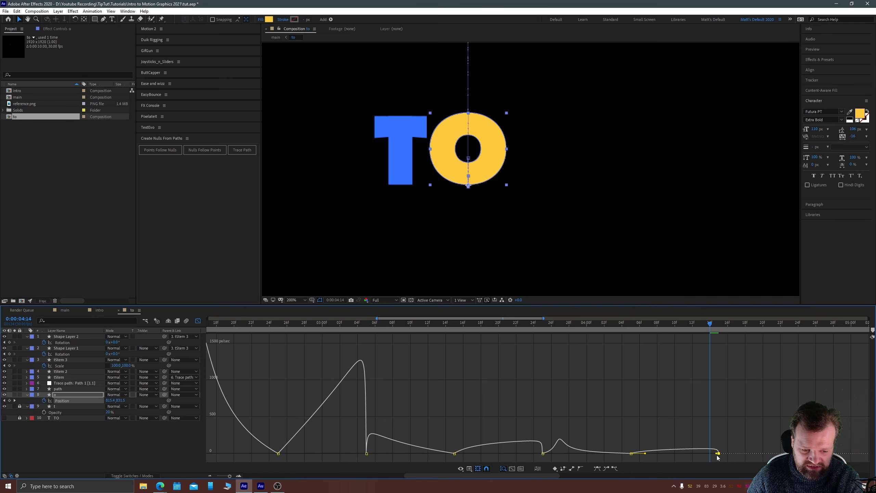
Step: Play the whole drop and bounce from 0:00:01:03 with the full composition in view
scroll(570, 371, down, 5)
click(282, 326)
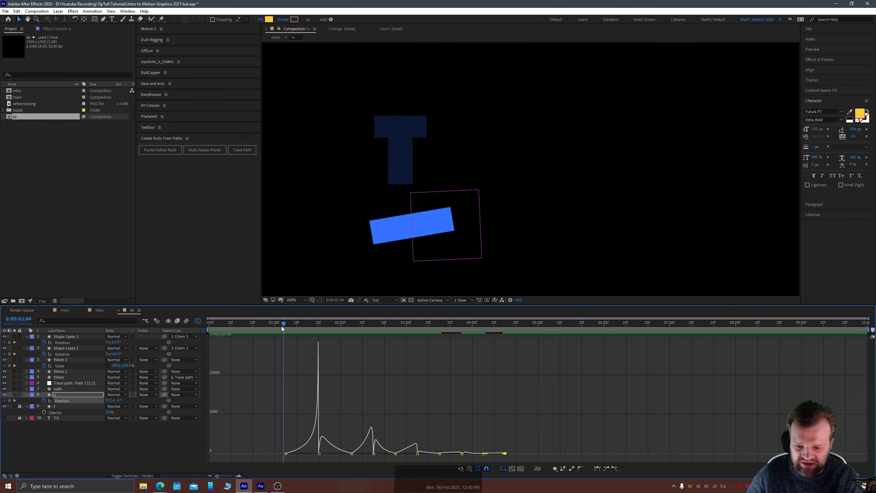
scroll(422, 194, down, 6)
key(space)
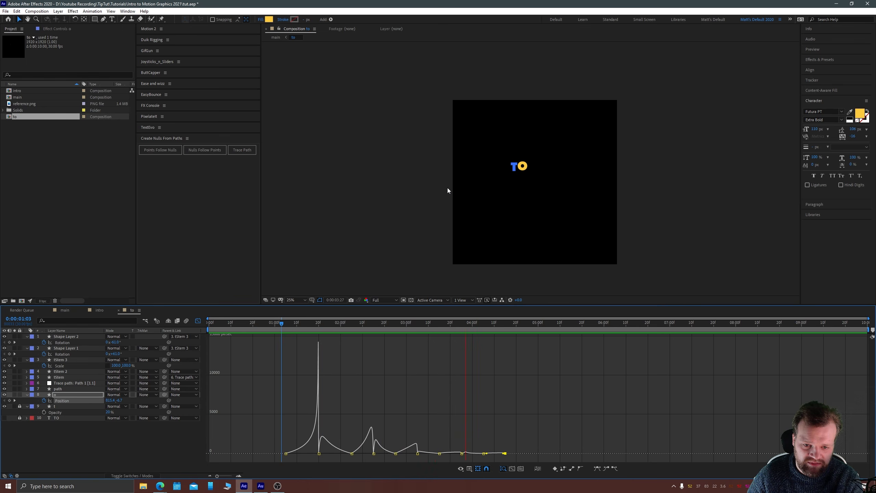
Step: Switch the timeline from the speed graph back to the layer bars and save the project
drag(358, 329, 296, 328)
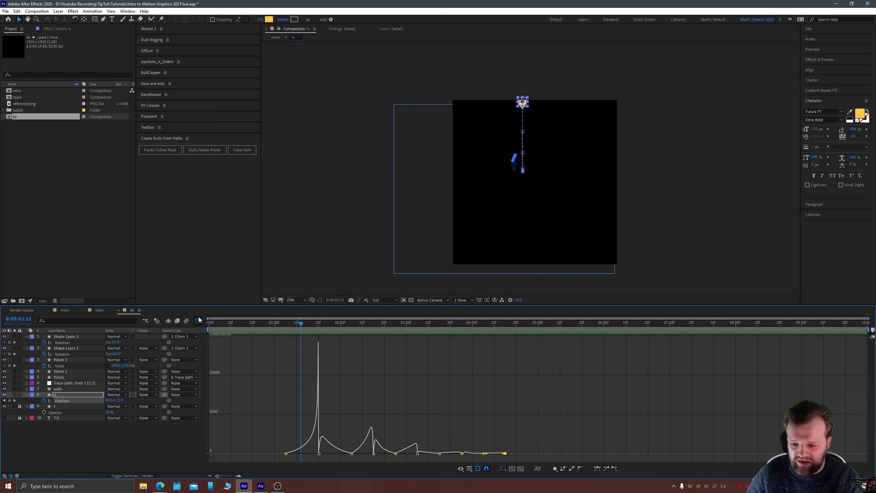
click(198, 321)
key(ctrl+s)
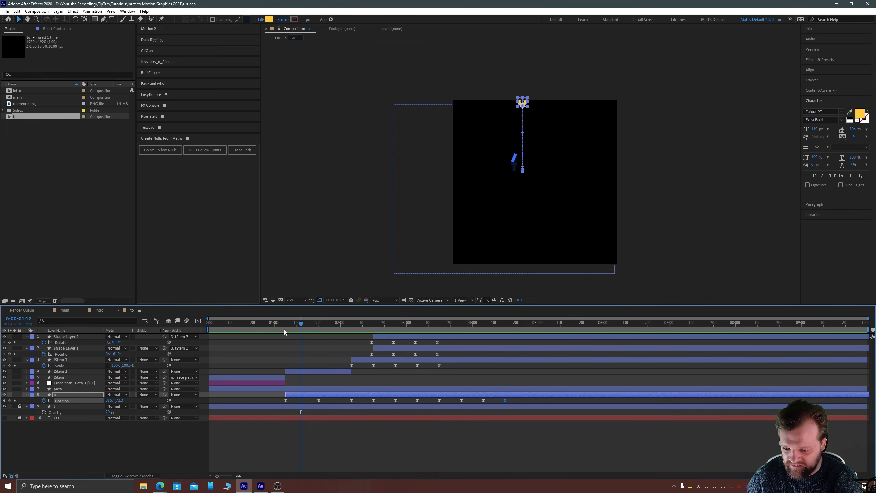
Step: Start animating the O layer's Scale with a first keyframe at 0:00:01:05
click(286, 326)
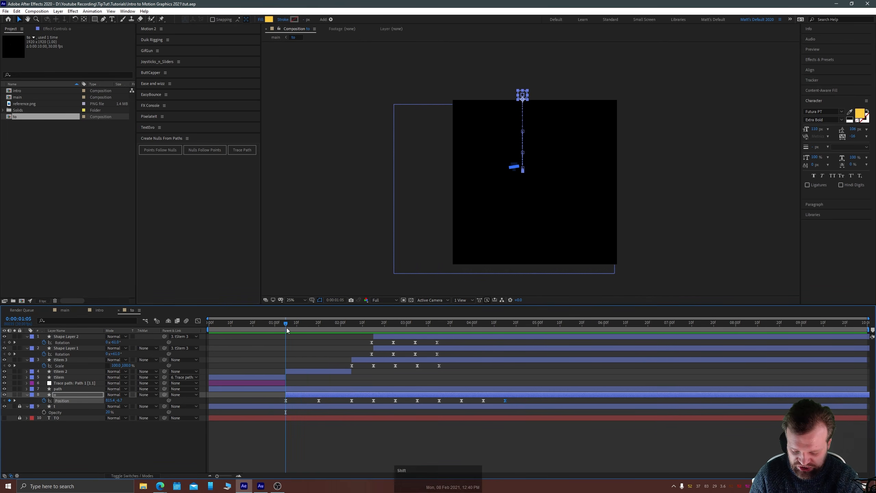
key(shift+s)
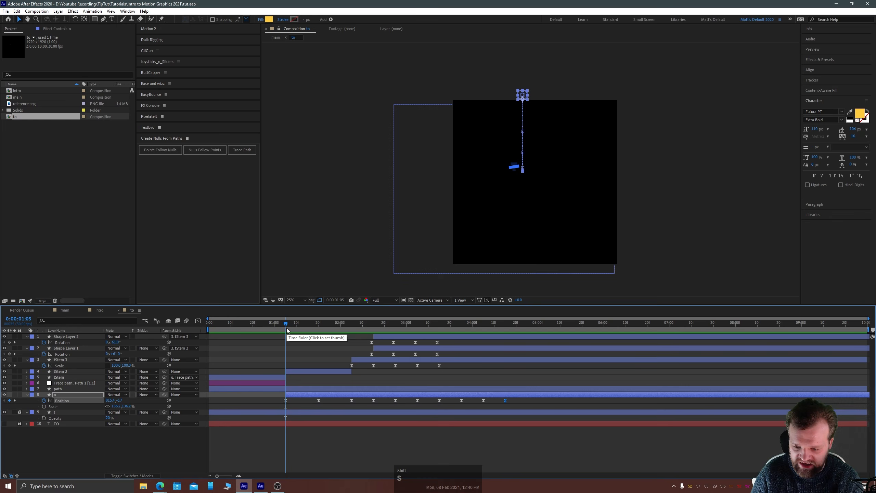
click(44, 406)
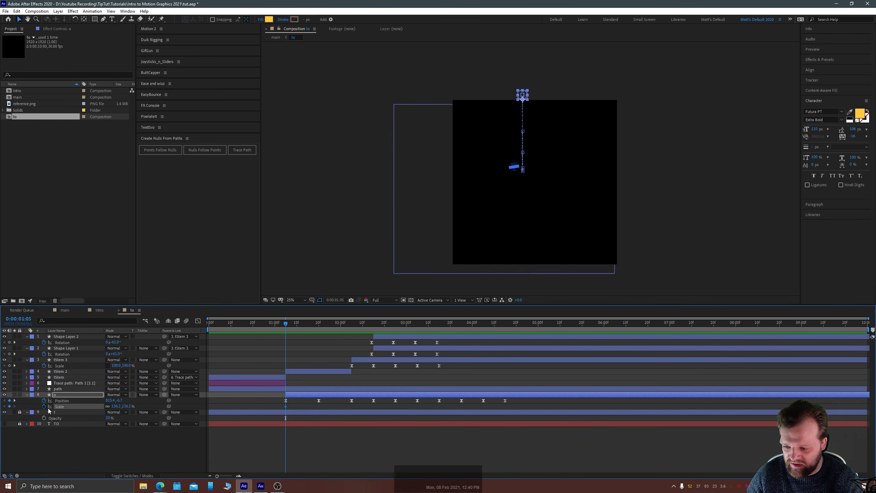
Step: Stretch the O vertically at 0:00:01:19, just before its first landing, to a height scale of about 282%
click(223, 477)
drag(344, 475, 360, 467)
drag(313, 326, 350, 324)
scroll(522, 140, up, 2)
scroll(523, 141, up, 1)
key(space)
drag(461, 135, 458, 276)
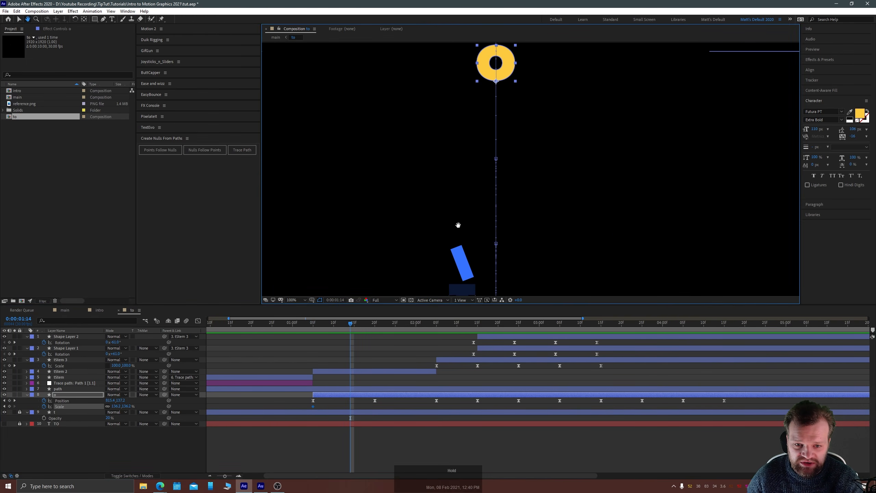
scroll(465, 208, down, 1)
key(space)
drag(484, 184, 468, 176)
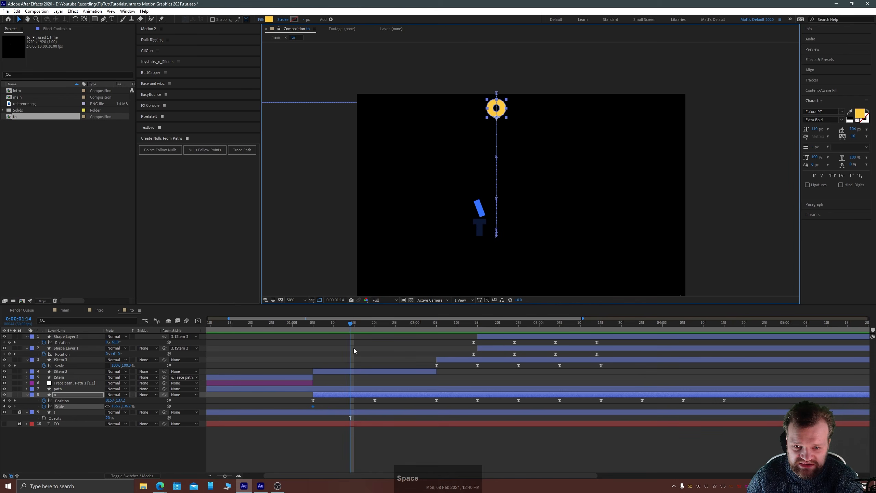
drag(351, 326, 371, 322)
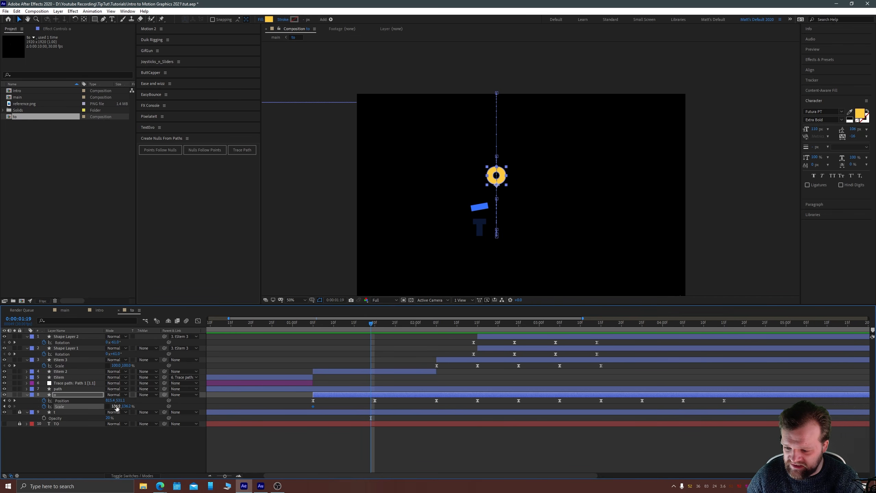
drag(126, 406, 158, 398)
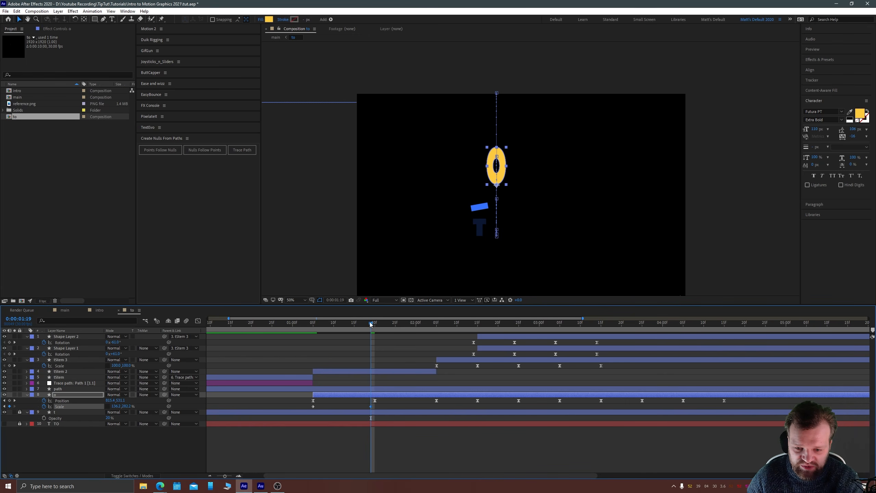
Step: Squash the O flat and widen it at its first landing, 0:00:01:20
drag(370, 324, 374, 326)
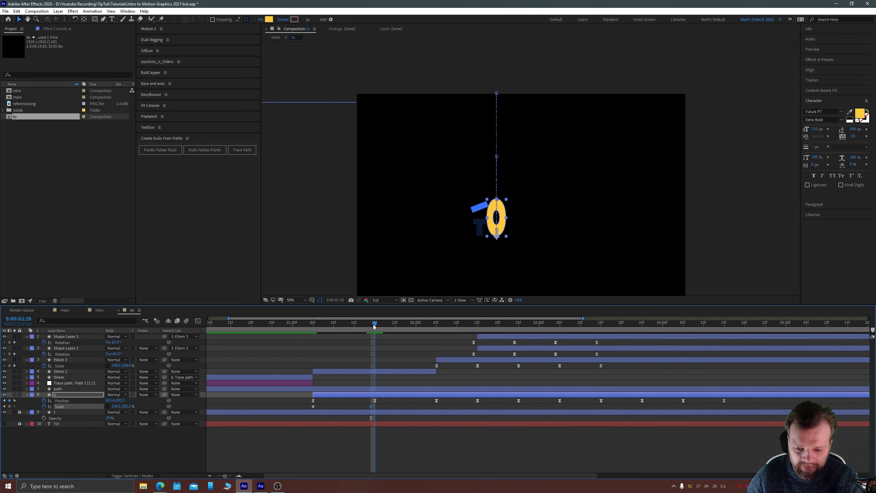
drag(130, 408, 83, 412)
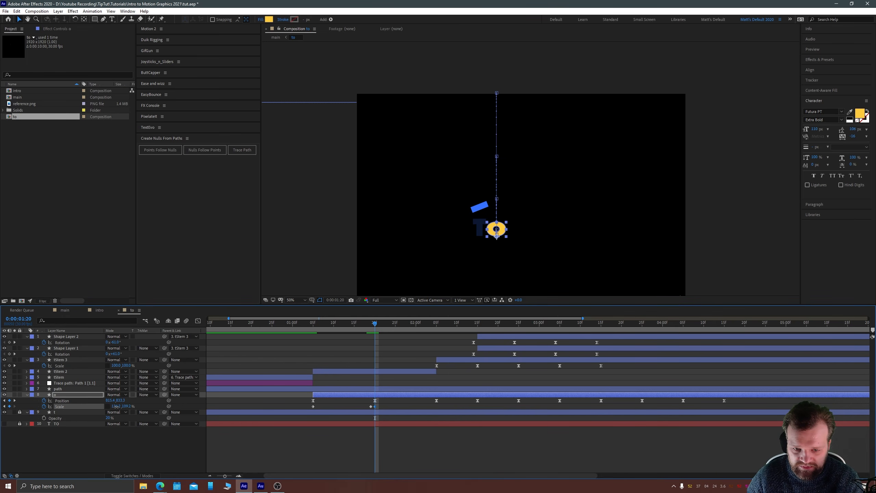
drag(117, 407, 128, 406)
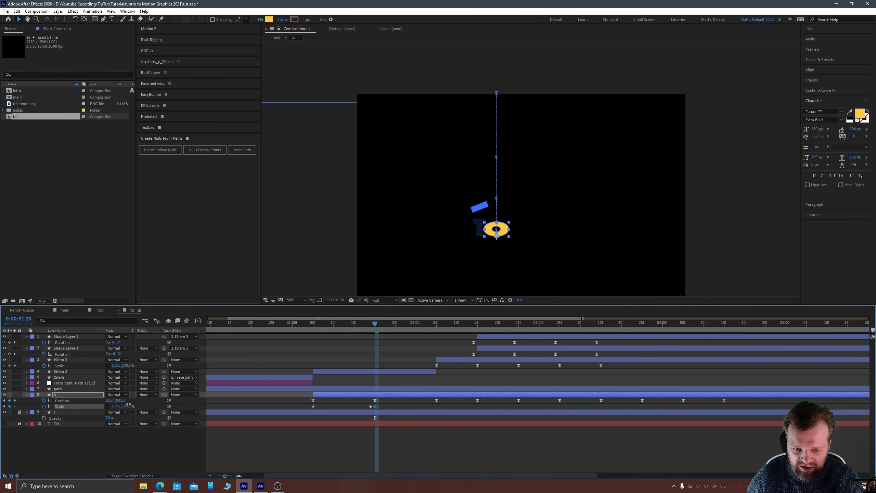
Step: Copy the O's starting Scale keyframe to 0:00:01:17 so it stays round for most of the fall
click(314, 325)
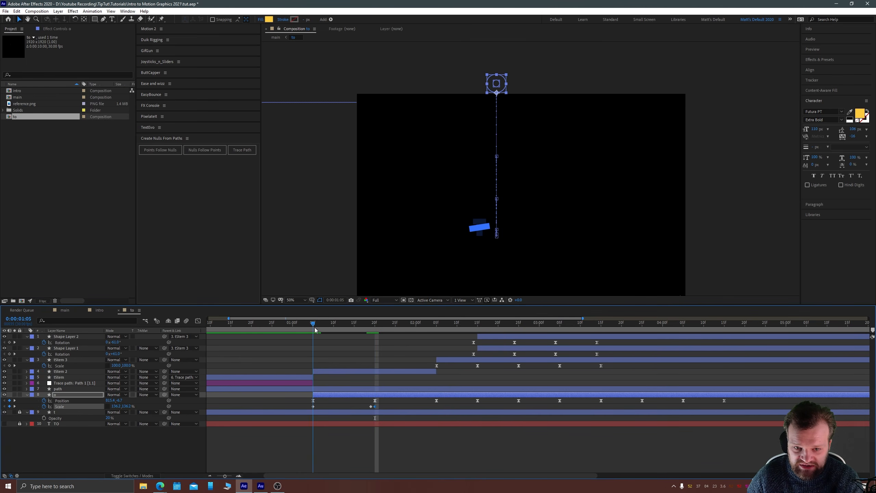
drag(314, 329, 362, 328)
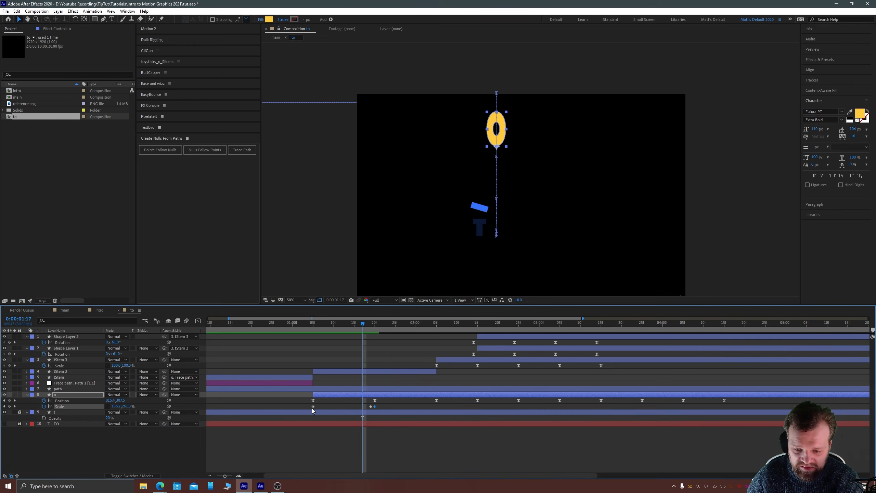
key(ctrl+c)
key(ctrl+v)
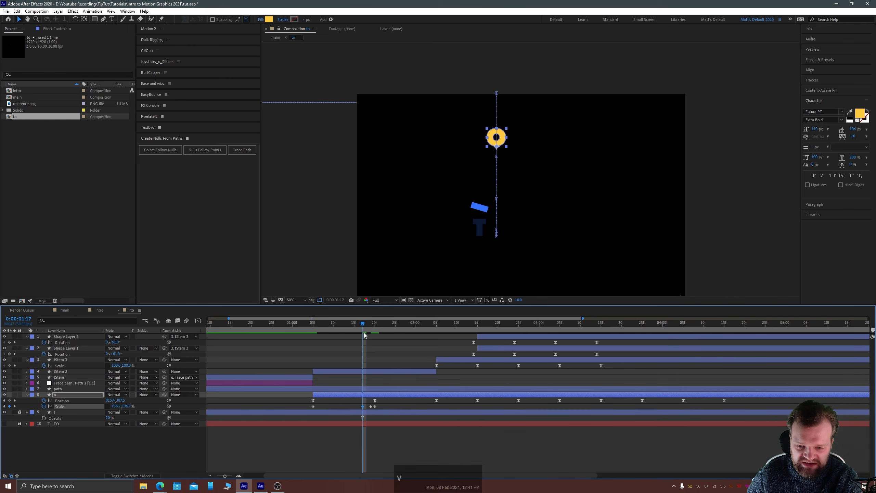
Step: Stretch the O vertically at 0:00:01:22 as it rebounds, to a height scale of about 181%
drag(359, 327, 383, 323)
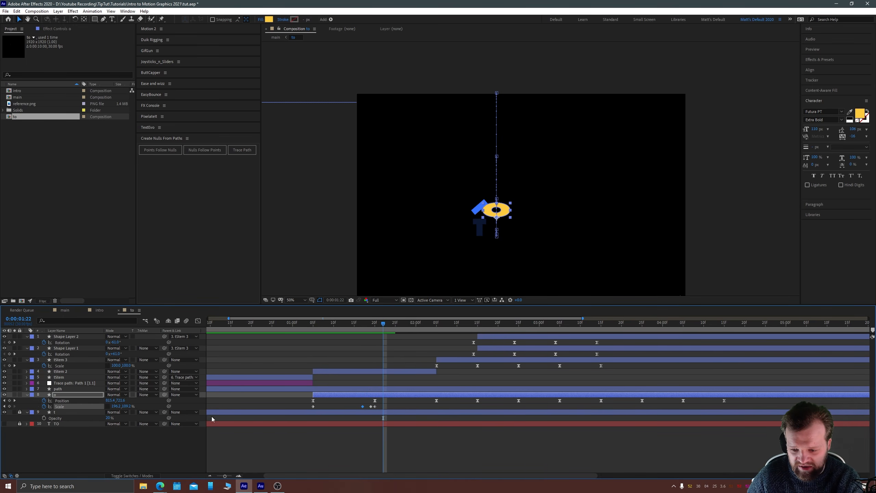
scroll(513, 203, up, 1)
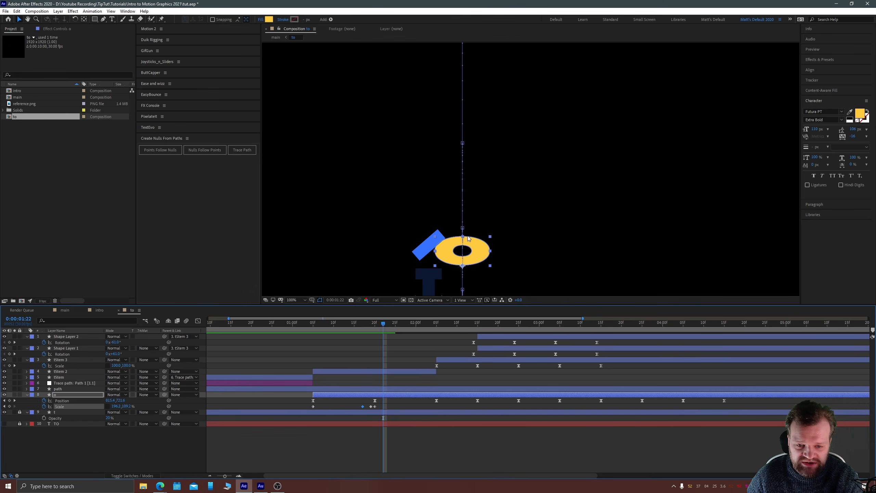
key(space)
drag(492, 238, 484, 168)
Step: Hold the O's stretched shape with a Scale keyframe at 0:00:01:28 and make it nearly round at 0:00:02:03
drag(383, 324, 408, 327)
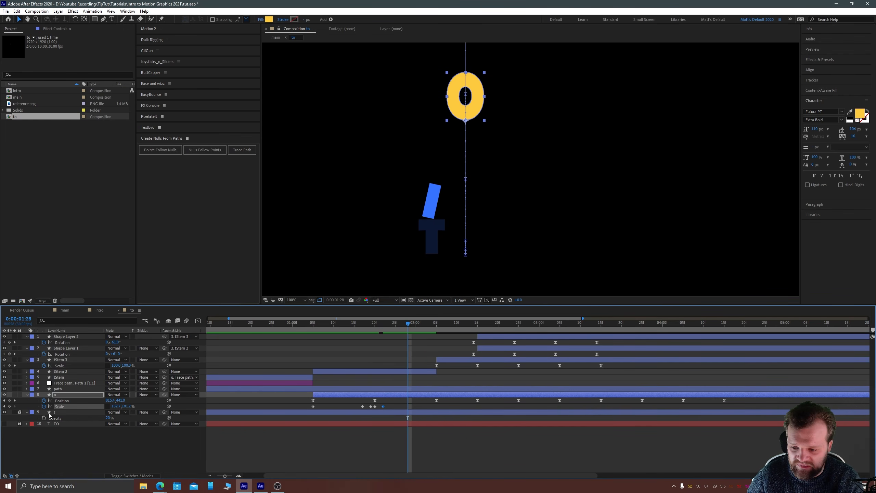
drag(430, 140, 425, 272)
drag(411, 325, 428, 326)
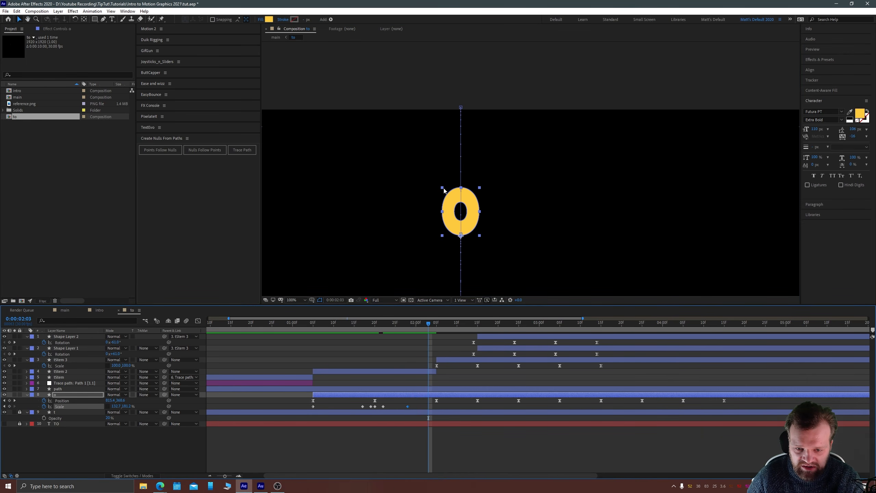
drag(442, 188, 440, 202)
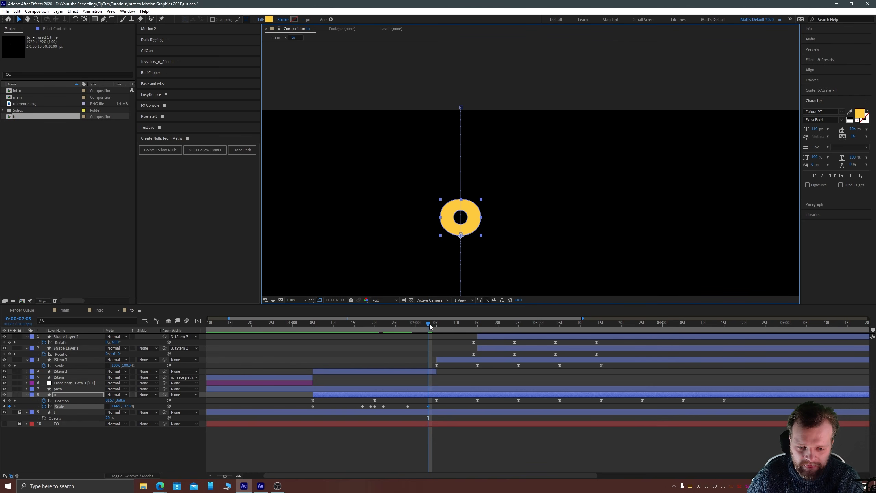
Step: Add a Scale keyframe at 0:00:02:10 that holds the O's nearly round shape
drag(430, 324, 457, 317)
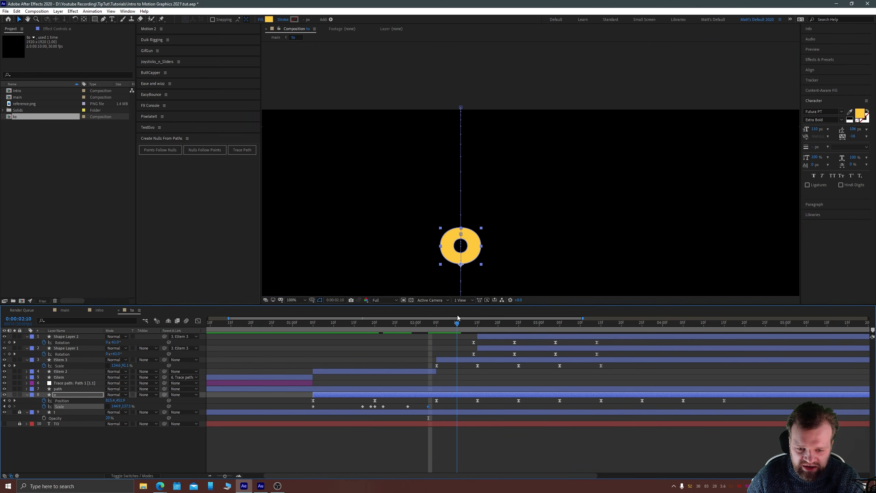
key(space)
drag(417, 262, 392, 187)
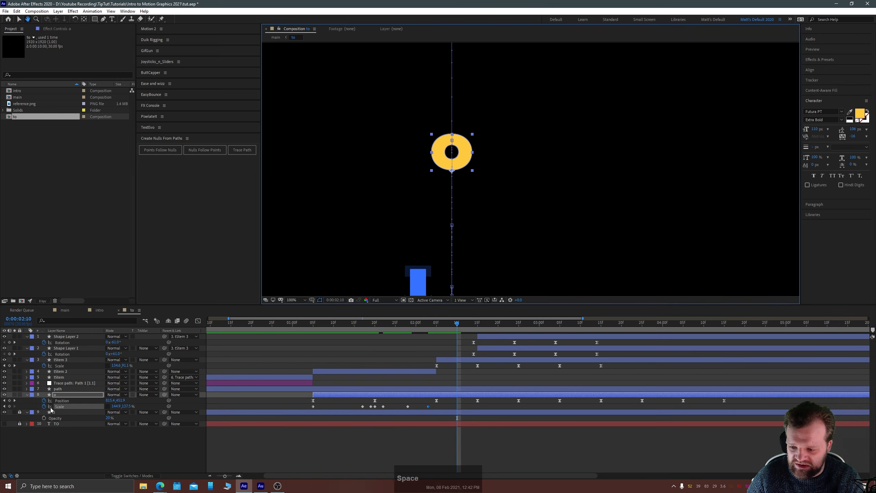
click(10, 406)
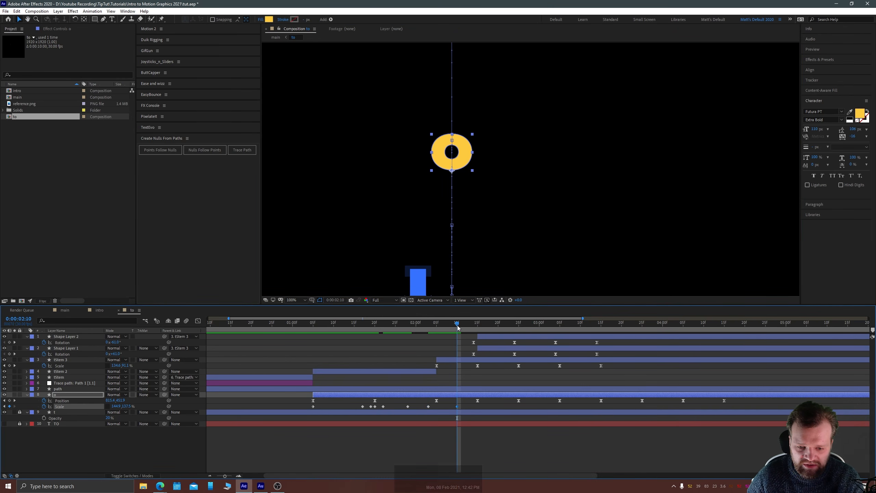
Step: Stretch the O vertically at 0:00:02:13, ahead of its second landing, to a height scale of about 197%
drag(456, 324, 472, 325)
key(space)
drag(427, 247, 414, 179)
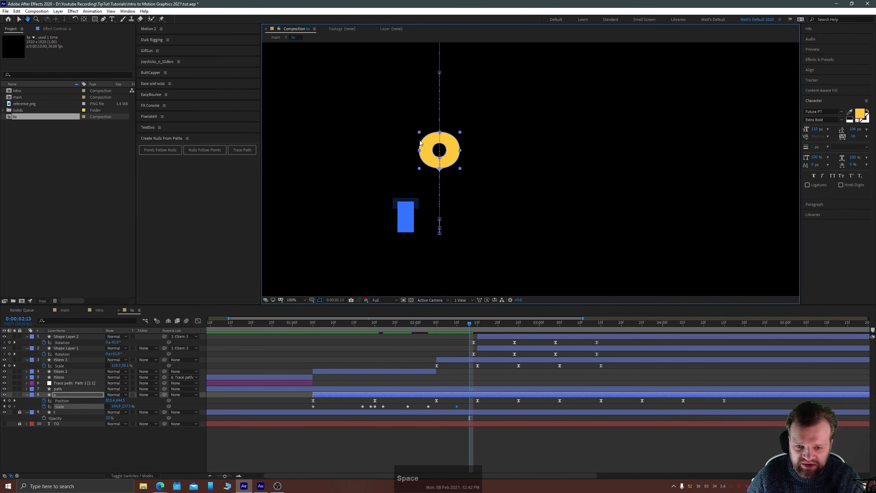
drag(419, 133, 420, 119)
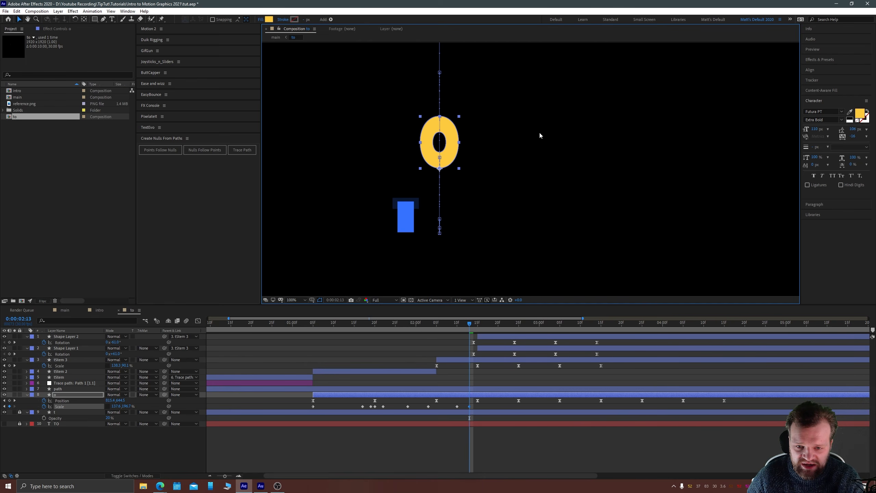
Step: Make the O shorter and wider at its second landing, 0:00:02:15, and stretch it taller at 0:00:02:18
drag(472, 326, 477, 326)
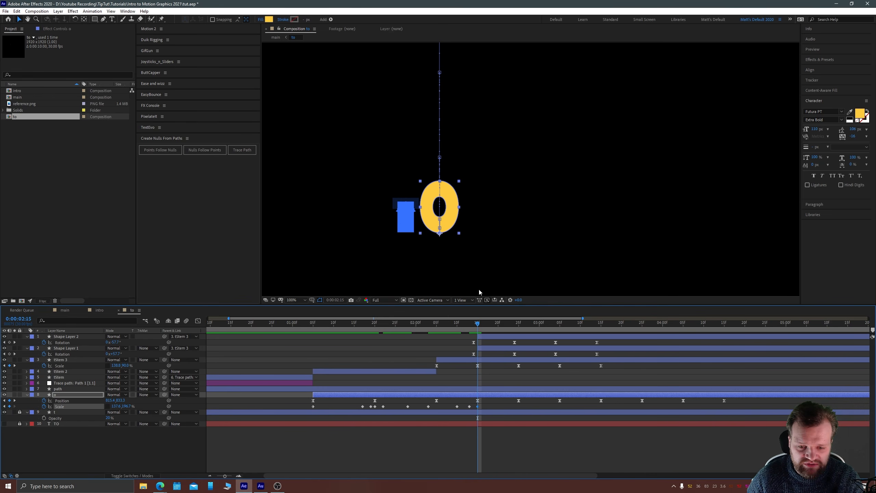
drag(459, 184, 464, 189)
drag(477, 321, 490, 322)
drag(464, 143, 461, 136)
Step: Hold the O's stretch with a Scale keyframe at 0:00:02:22 and paste its original round scale at 0:00:02:25
mouse_move(492, 327)
mouse_down()
mouse_move(515, 315)
mouse_move(506, 318)
mouse_up()
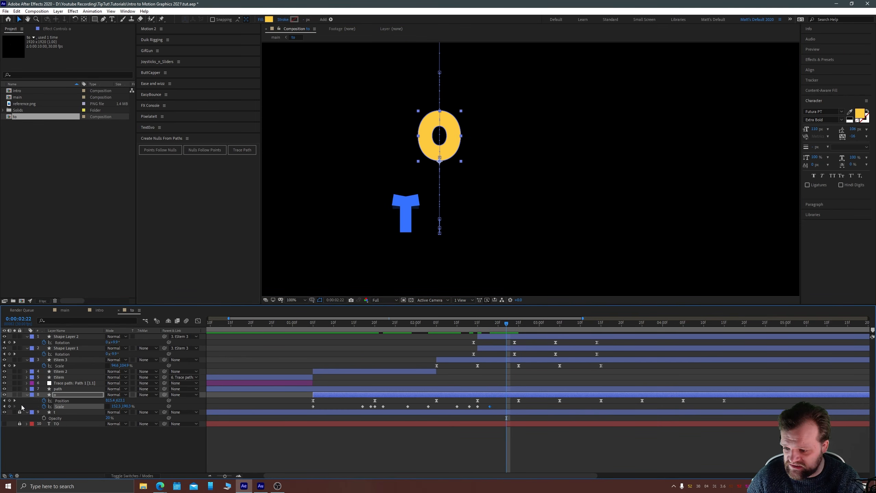
key(Page_Down)
key(Page_Down)
key(Page_Down)
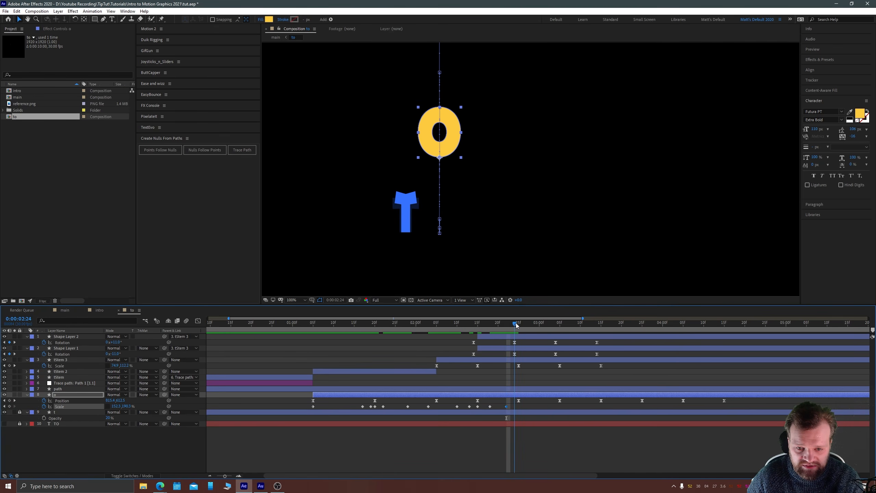
drag(461, 107, 462, 116)
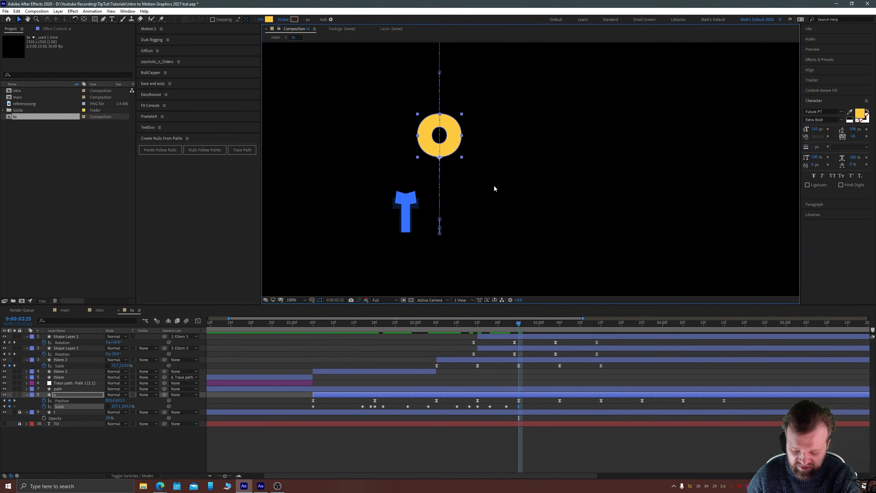
key(ctrl+v)
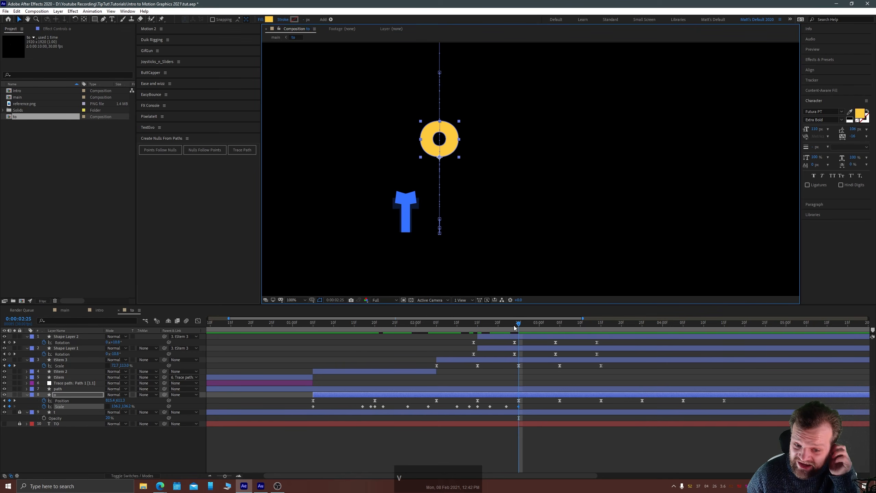
Step: Play the squash and stretch from 0:00:01:12 with the full composition in view
drag(513, 326, 342, 331)
scroll(412, 150, down, 2)
key(space)
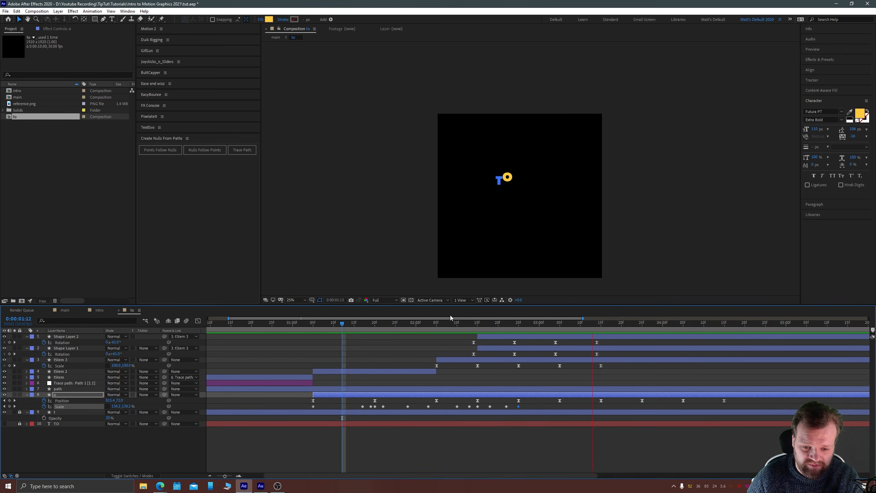
Step: Narrow the O's shape at the 0:00:02:13 and 0:00:02:15 Scale keyframes around its second landing
drag(457, 324, 507, 325)
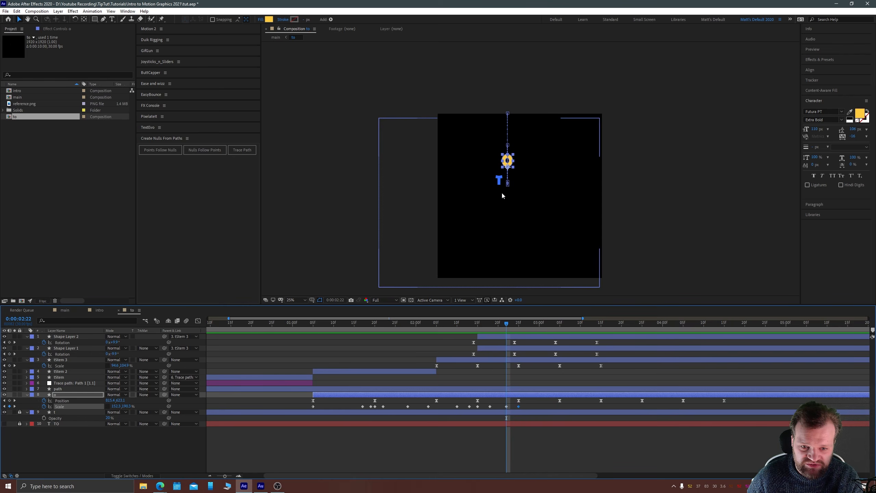
scroll(502, 196, up, 3)
key(space)
mouse_move(427, 137)
mouse_down()
mouse_move(442, 155)
mouse_move(435, 134)
mouse_up()
drag(490, 322, 469, 321)
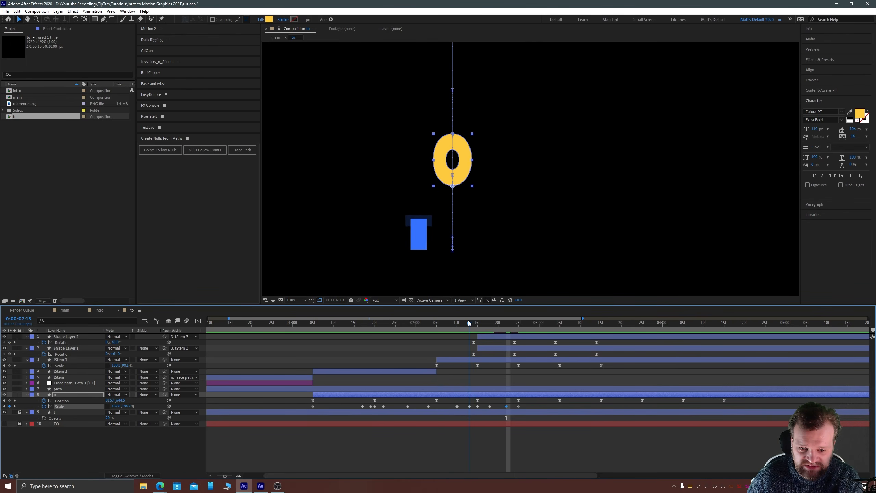
drag(433, 135, 436, 138)
click(476, 323)
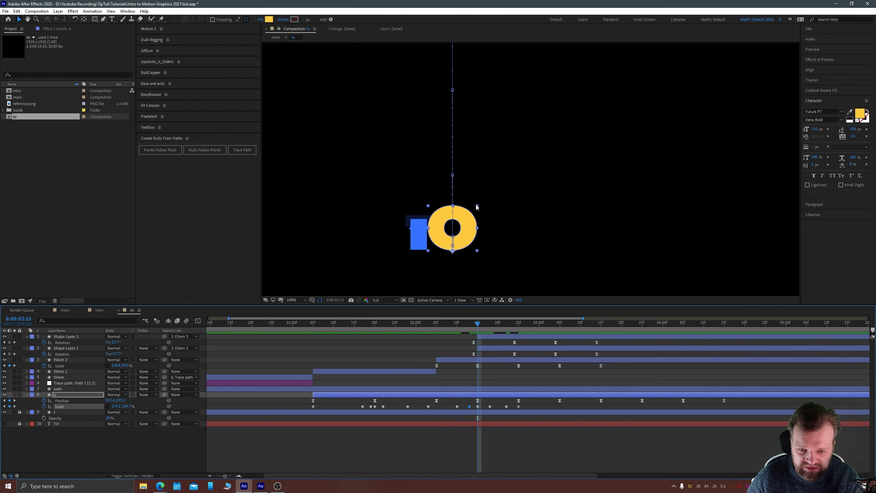
drag(477, 206, 470, 203)
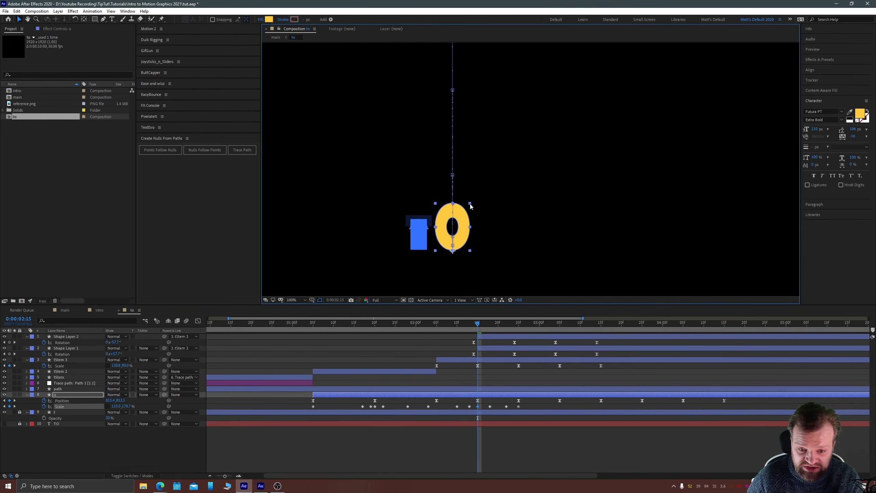
Step: Play the second landing from 0:00:02:00 and scrub through the rebound to 0:00:02:20
click(417, 323)
key(space)
key(space)
key(space)
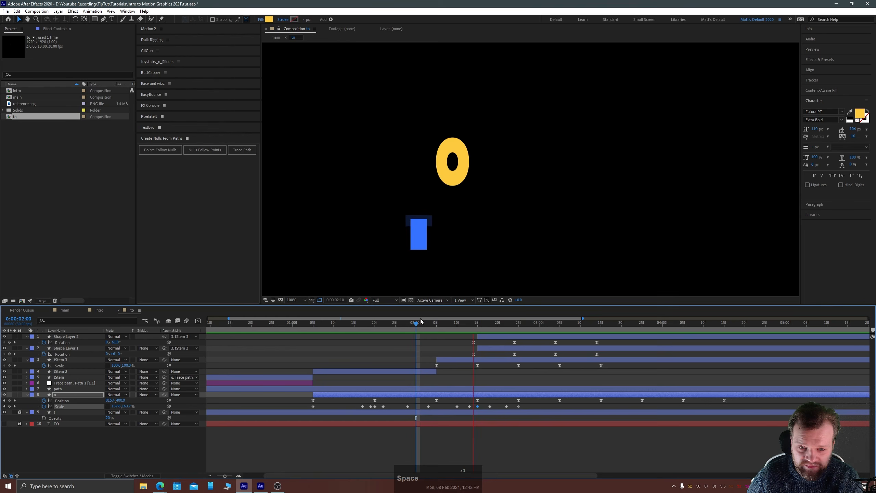
drag(469, 323, 497, 325)
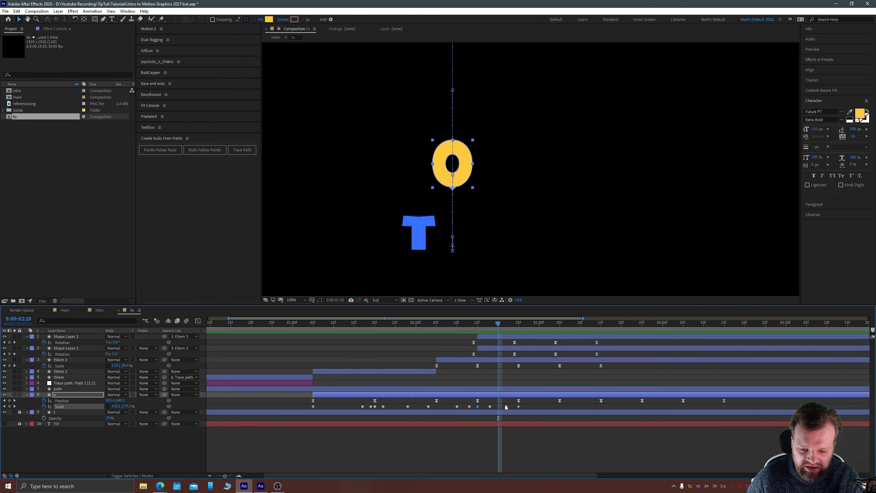
Step: Shift the O's two rebound Scale keyframes to 0:00:02:21 and 0:00:02:24, and hold the round scale with a keyframe at 0:00:03:01
drag(507, 405, 502, 406)
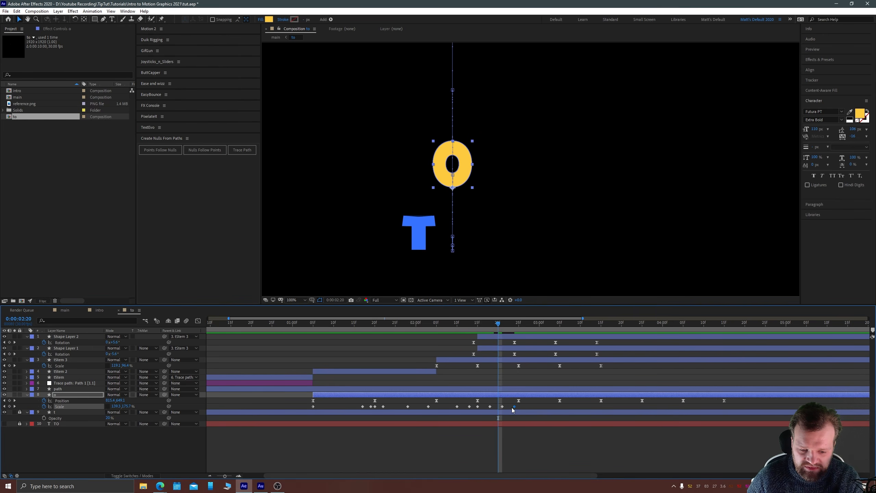
drag(501, 324, 543, 309)
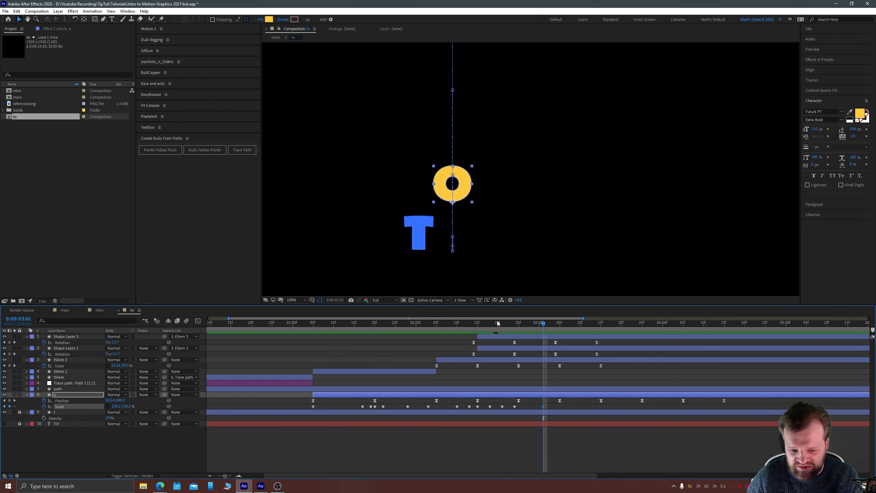
Step: Stretch the O taller at 0:00:03:03 and hold that stretch with a Scale keyframe at 0:00:03:05
drag(541, 321, 552, 322)
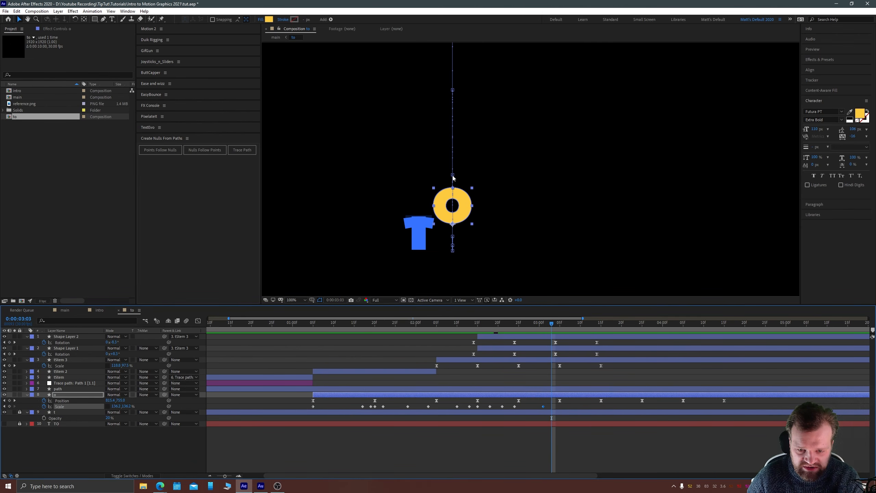
click(453, 190)
drag(454, 190, 454, 177)
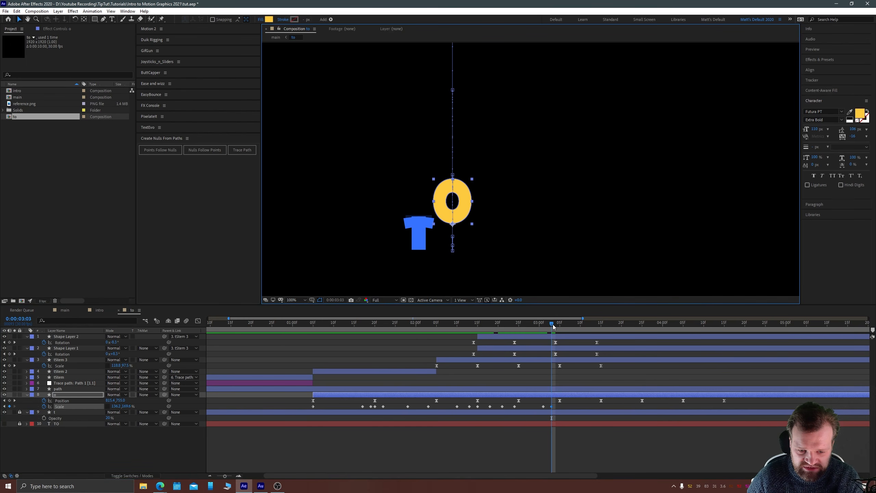
drag(553, 322, 560, 323)
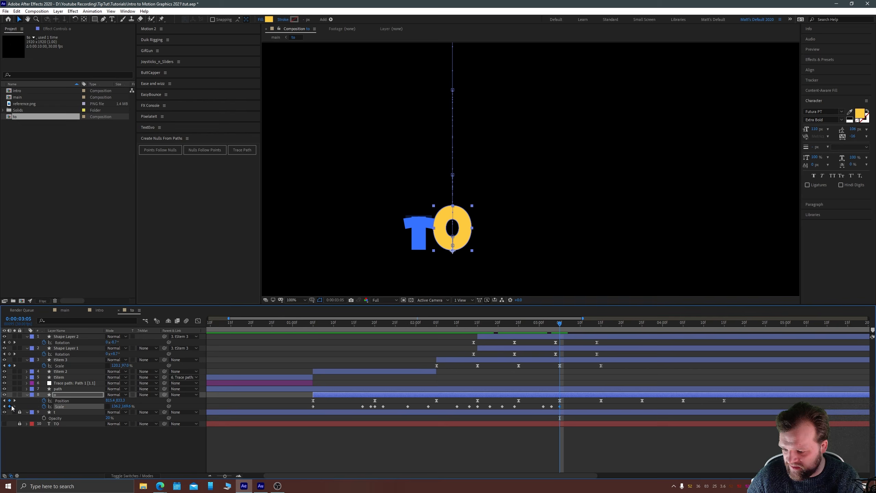
Step: Squash the O at 0:00:03:06 and paste its original round scale at 0:00:03:13 and 0:00:03:24
drag(561, 327, 563, 323)
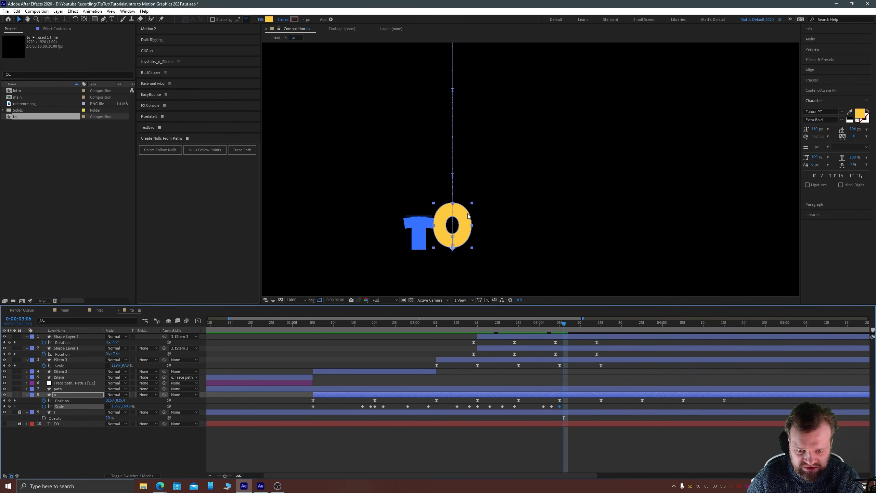
drag(471, 205, 474, 216)
drag(564, 323, 640, 339)
key(ctrl+v)
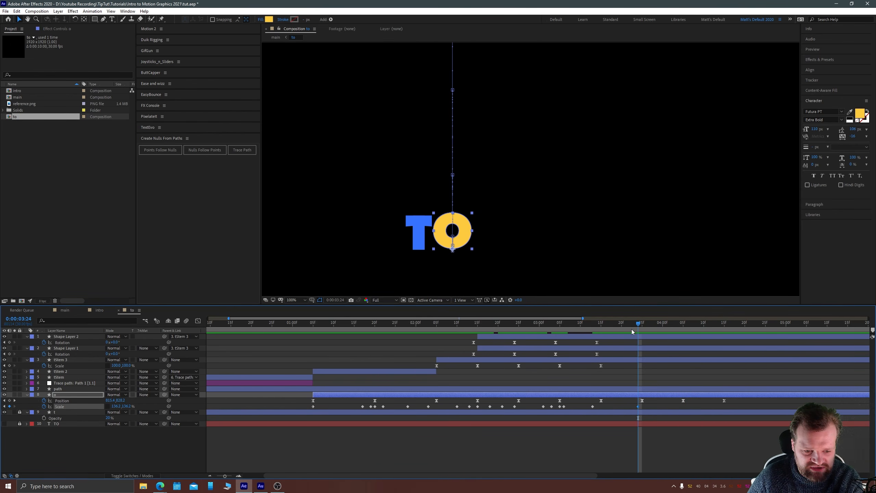
Step: Squash the O slightly at 0:00:03:25 and paste its original round scale at 0:00:03:27
key(Page_Down)
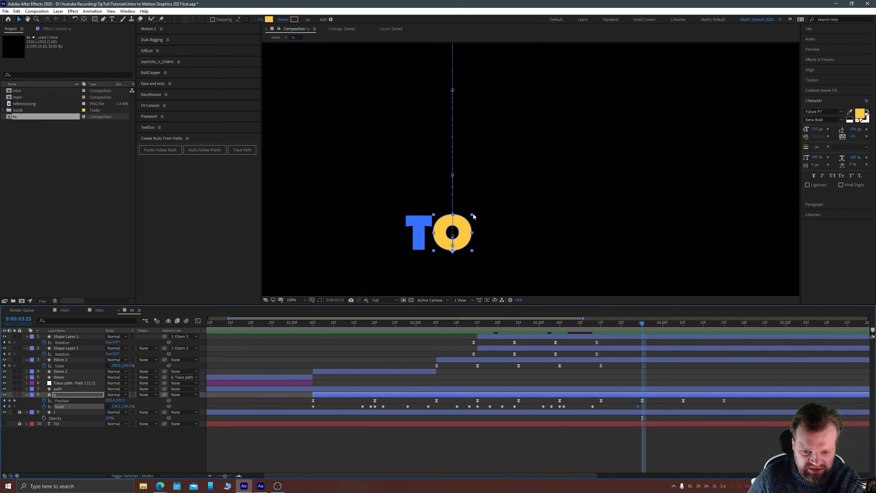
drag(472, 214, 475, 215)
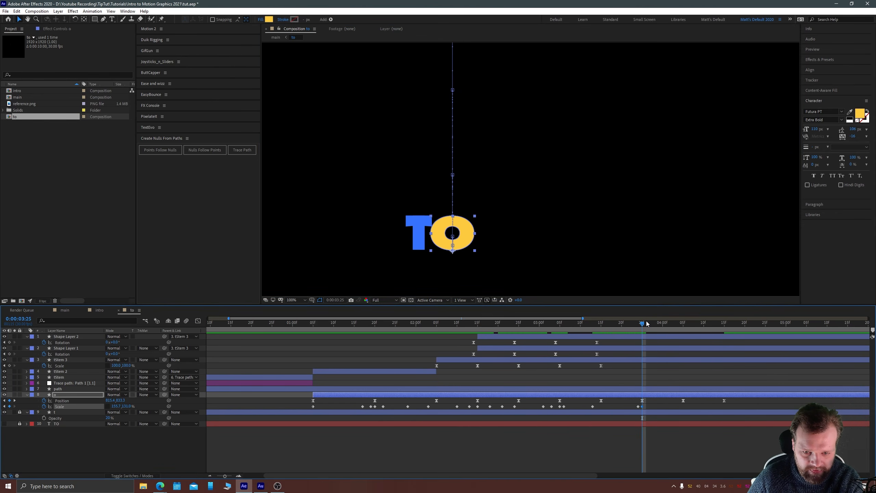
drag(647, 322, 652, 320)
key(ctrl+v)
key(ctrl+v)
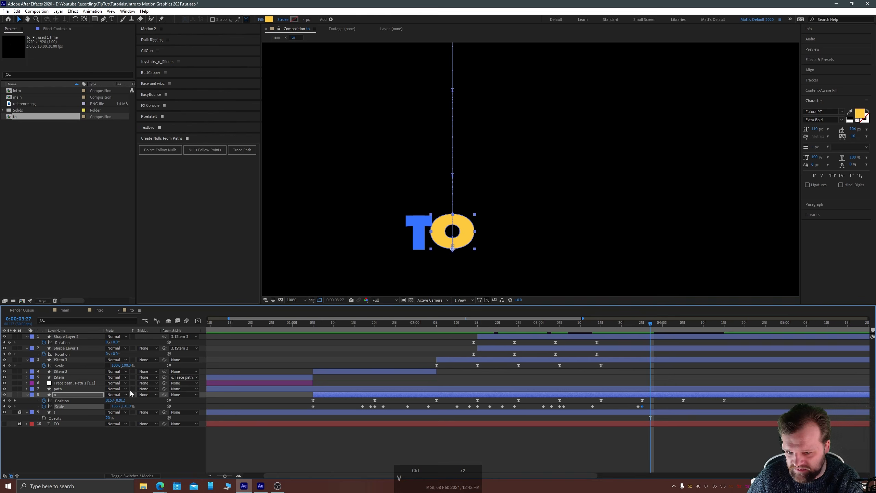
Step: Play the O's complete drop and bounce from 0:00:01:05 with the whole composition in view
click(627, 327)
key(space)
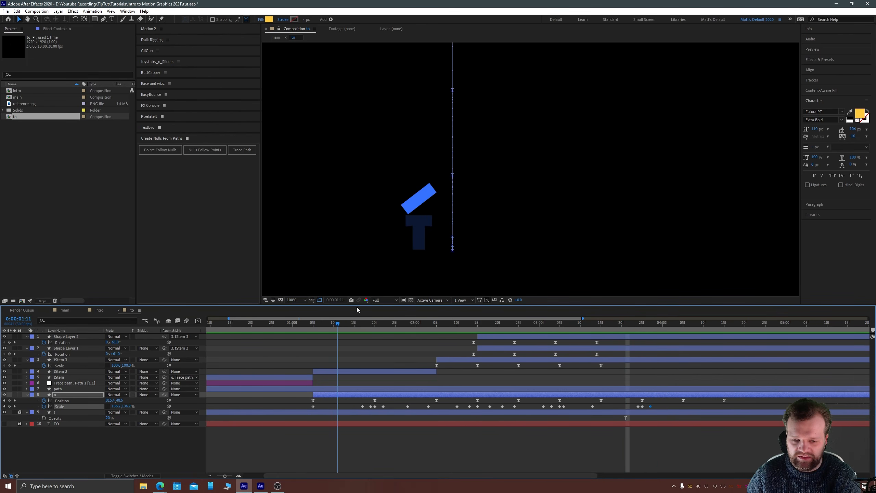
scroll(457, 171, down, 6)
key(space)
key(space)
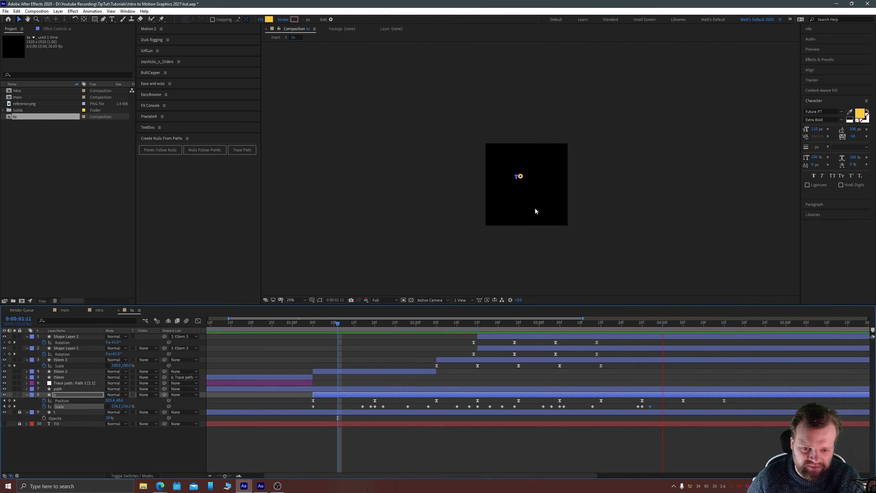
drag(325, 324, 312, 330)
key(space)
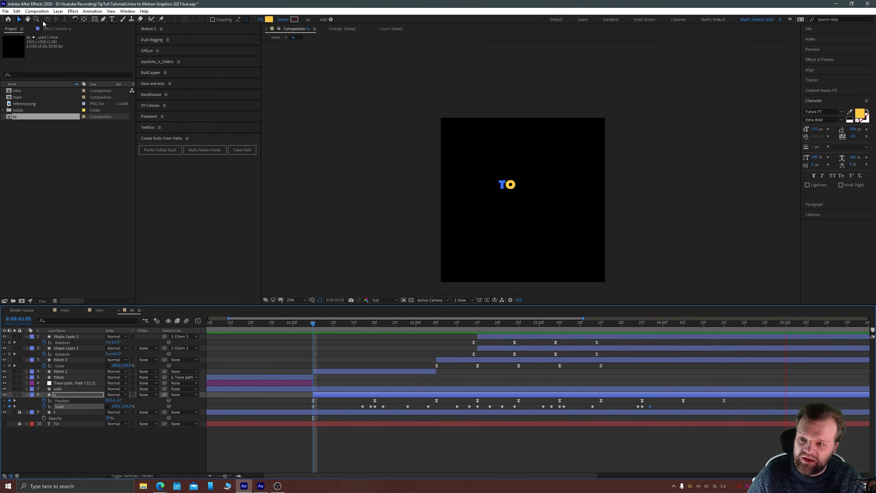
Step: Switch to the main composition and play it from the beginning, looking closely at the "INTRO TO" lettering
key(space)
key(Tab)
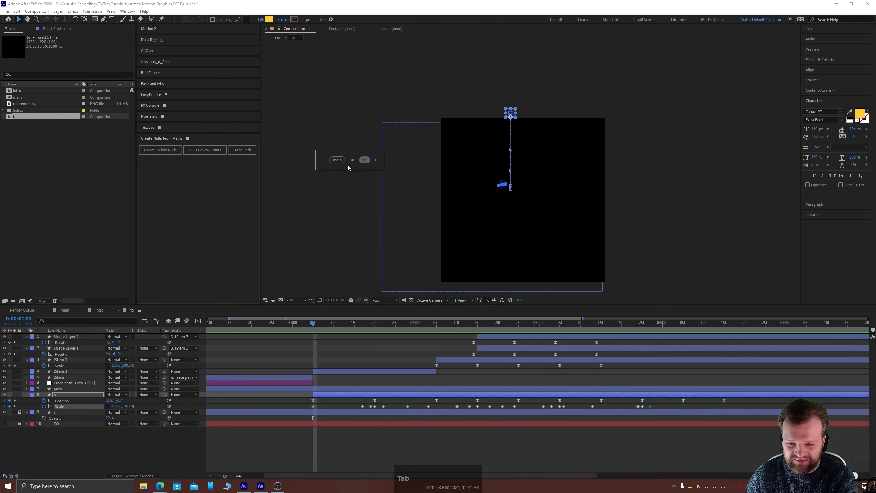
click(337, 160)
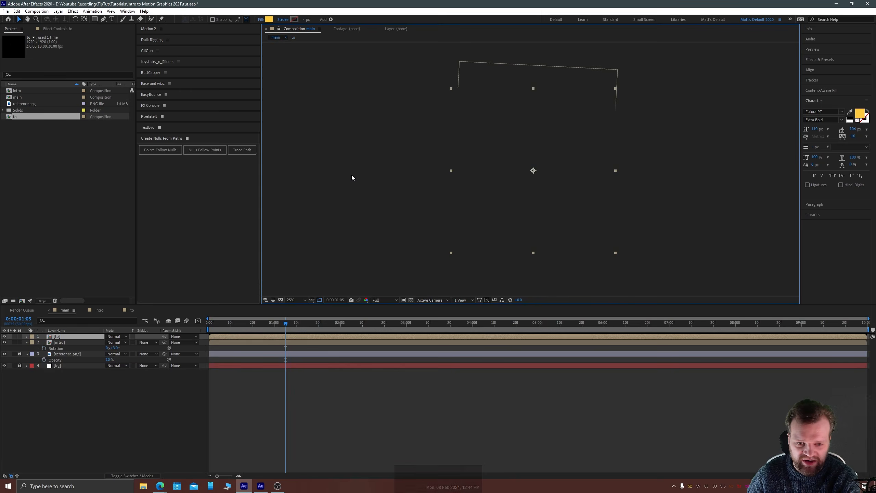
drag(283, 322, 192, 328)
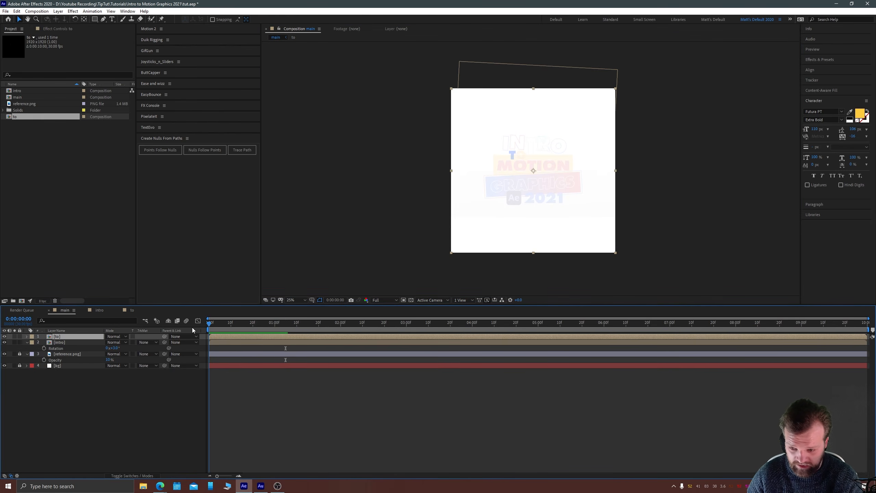
key(space)
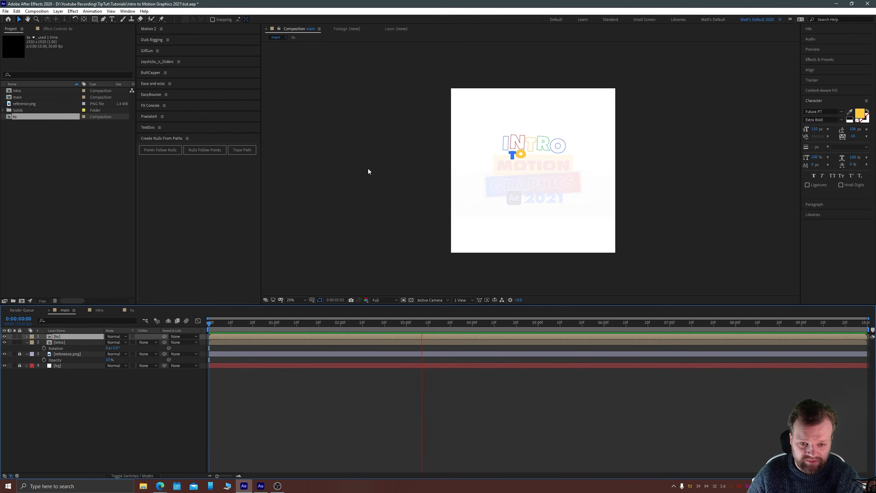
scroll(508, 170, up, 3)
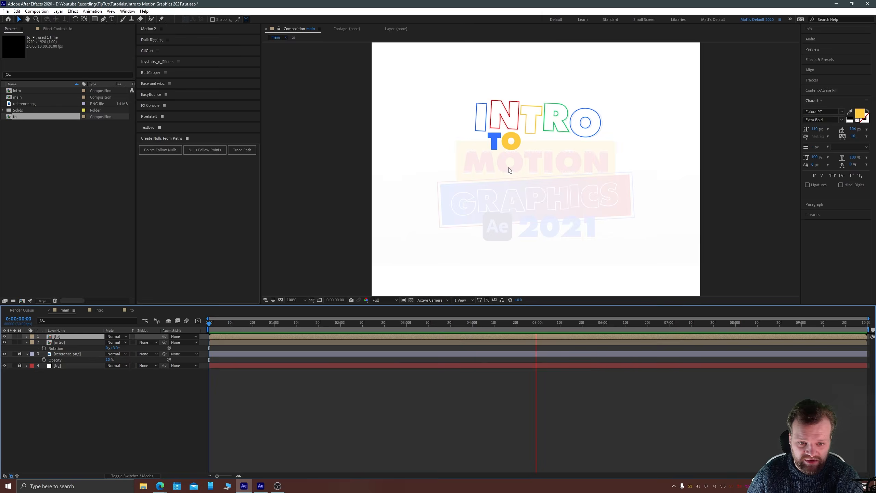
key(space)
Step: Set the "to" layer's blending mode to Multiply and check the O overlapping the INTRO letters between 0:00:03:00 and 0:00:02:17
drag(483, 173, 474, 232)
drag(512, 324, 406, 322)
click(80, 409)
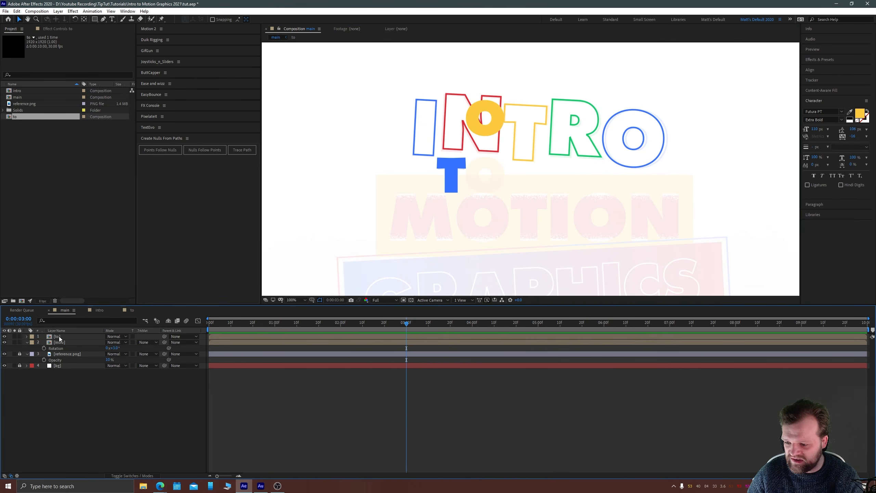
click(58, 337)
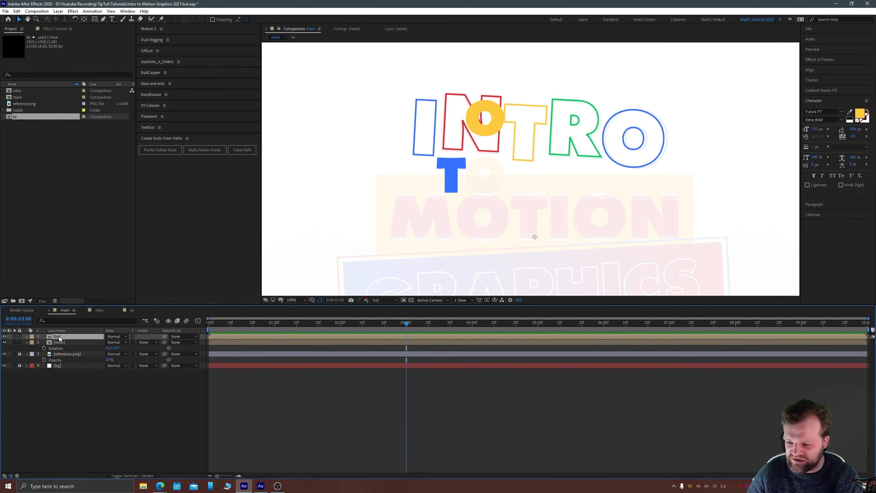
click(115, 337)
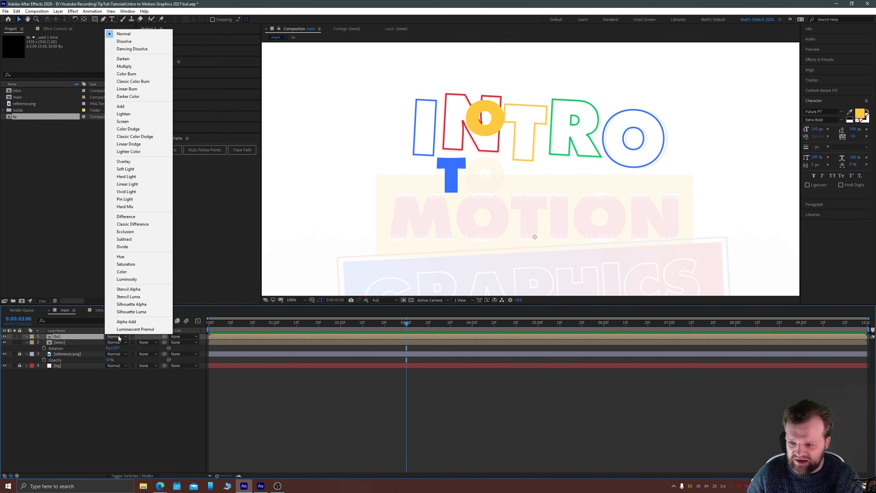
click(124, 66)
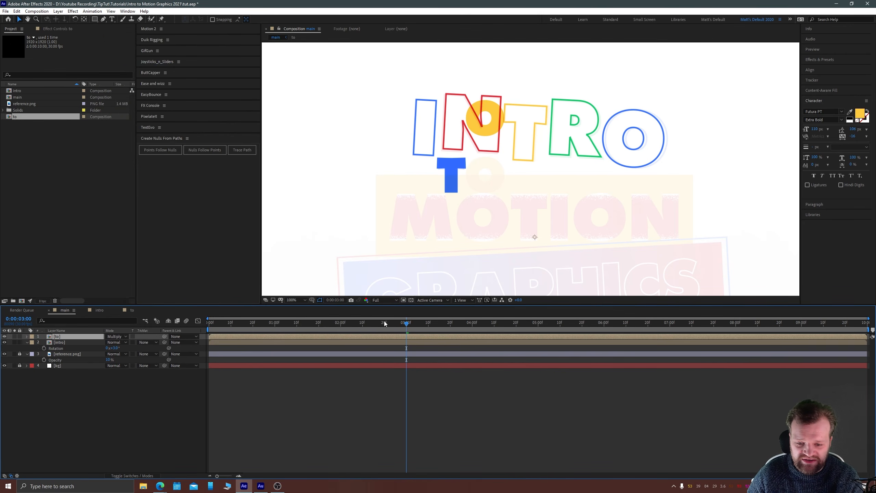
drag(397, 330, 379, 322)
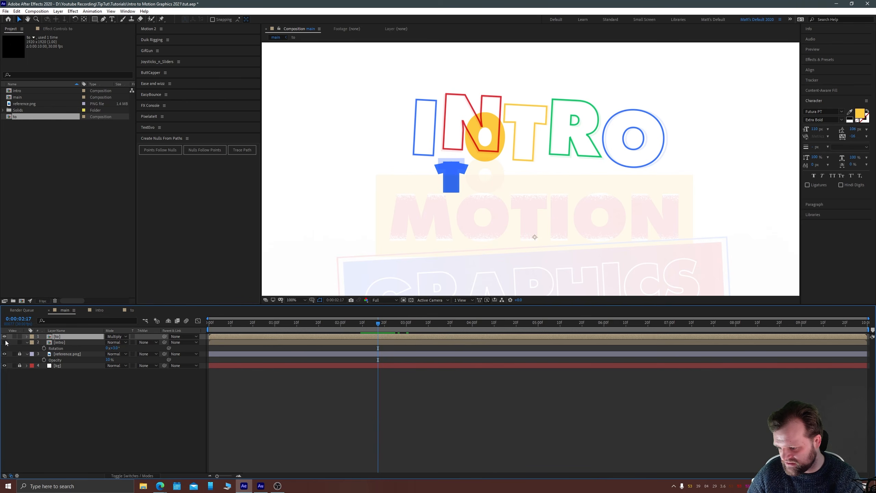
Step: Hide the "to" and "intro" layers and raise the reference.png layer's Opacity to 100%
drag(5, 342, 4, 336)
click(73, 354)
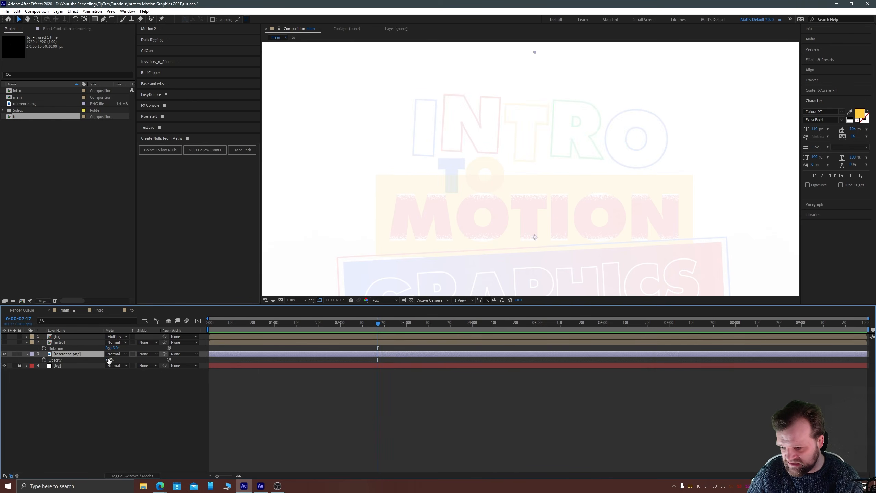
drag(109, 360, 348, 349)
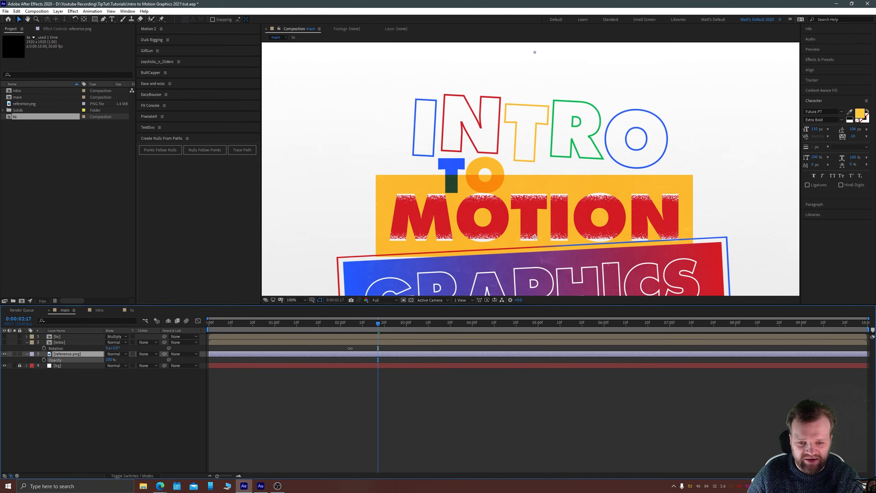
Step: Hide the reference.png layer and play the main composition from the start with the "intro" and "to" layers shown
click(5, 354)
scroll(440, 202, down, 4)
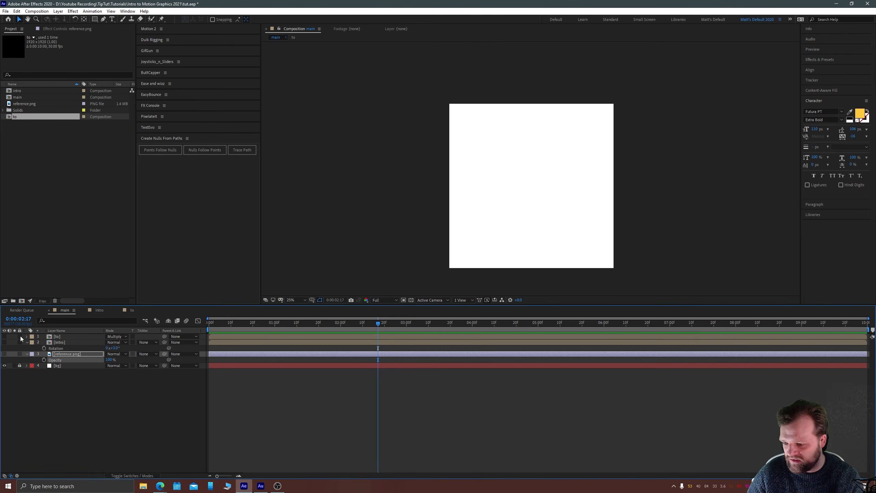
click(208, 323)
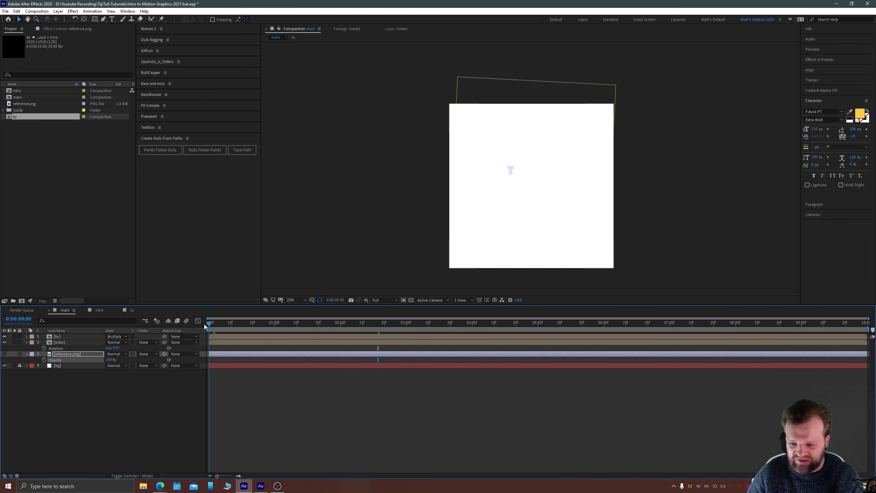
key(space)
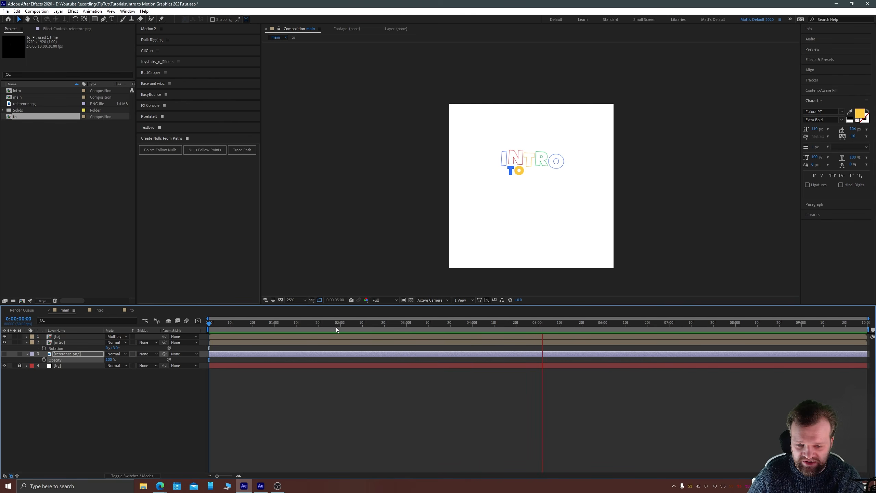
Step: Open the "to" composition from the main timeline and hide its faint guide layer "t"
click(323, 323)
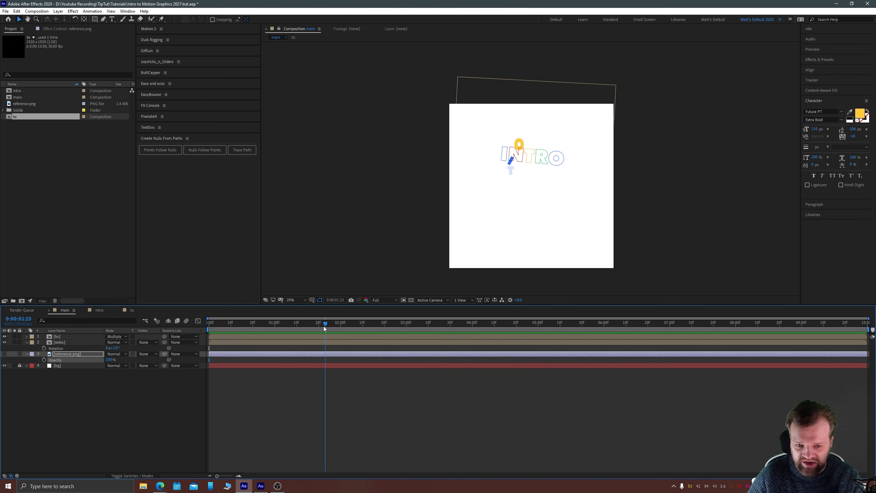
double_click(57, 336)
click(71, 448)
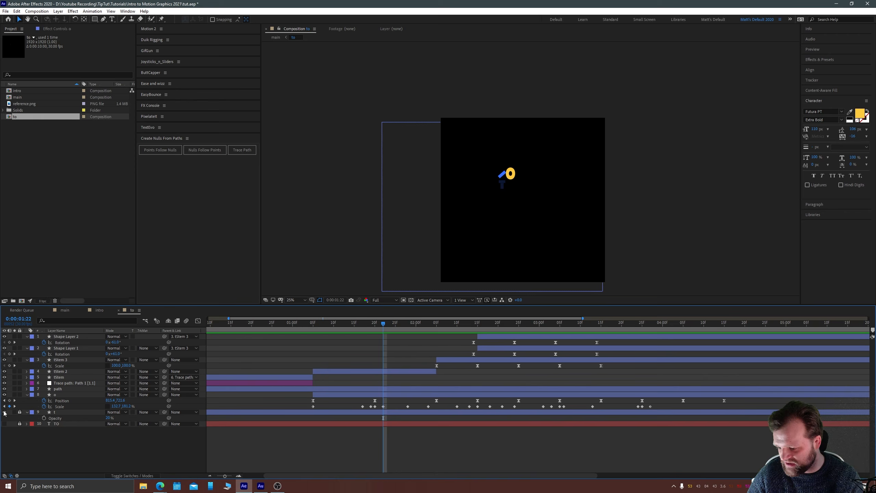
click(4, 412)
Step: Play the "to" animation from the beginning with the composition fitted to the viewer
drag(327, 324, 503, 326)
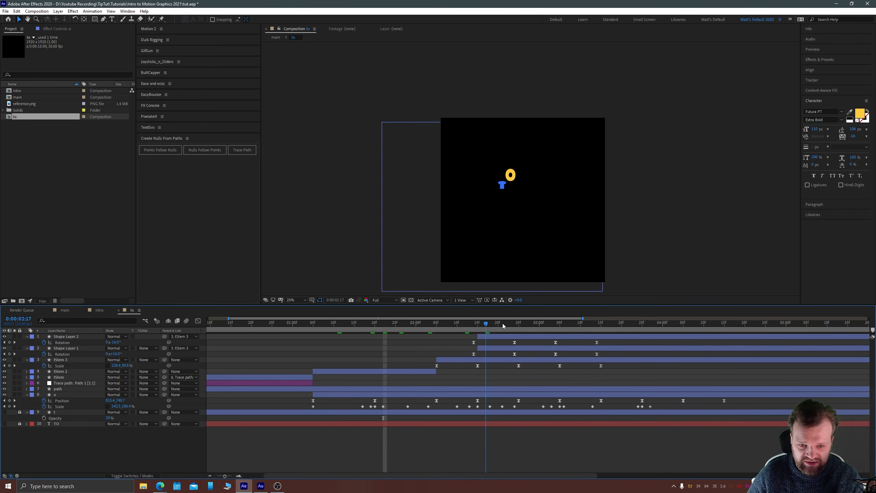
key(space)
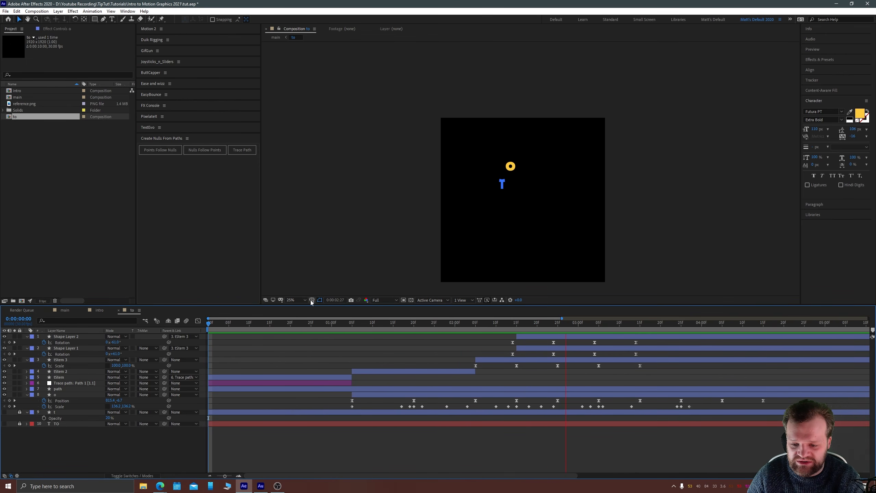
click(298, 303)
click(299, 307)
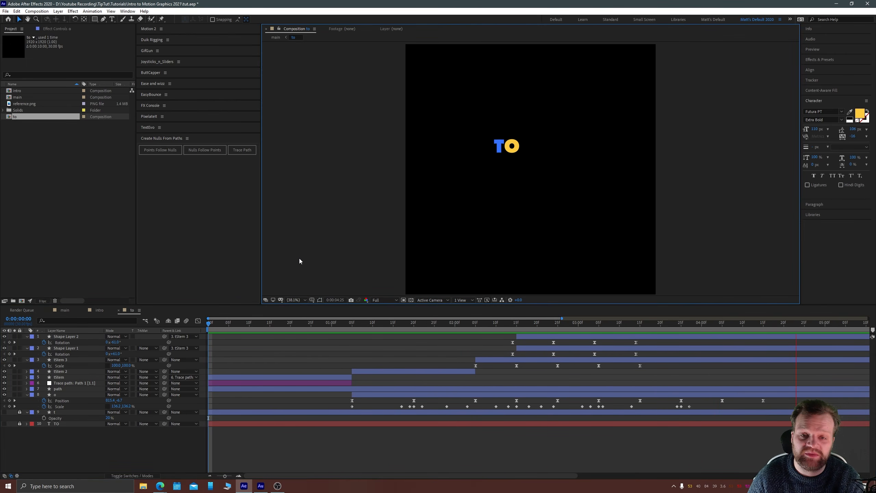